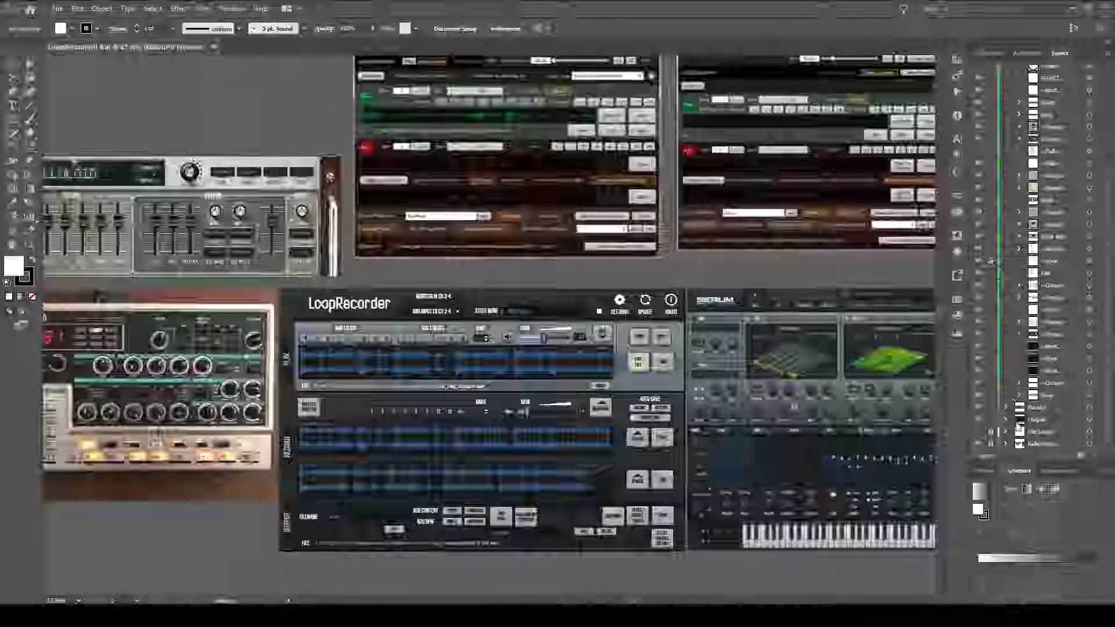
Hide the reference images layer and examine the redesigned LoopRecorder mockup on its own.
left_click(979, 446)
left_click_drag(725, 331, 754, 244)
left_click_drag(566, 444, 633, 348)
left_click_drag(607, 308, 637, 367)
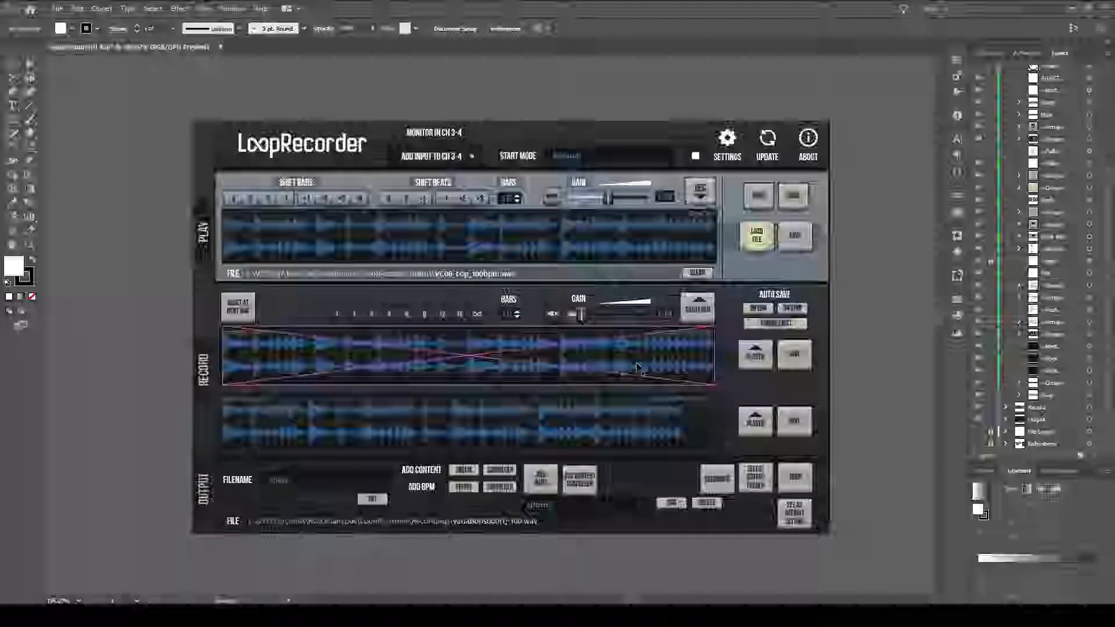
left_click(767, 399)
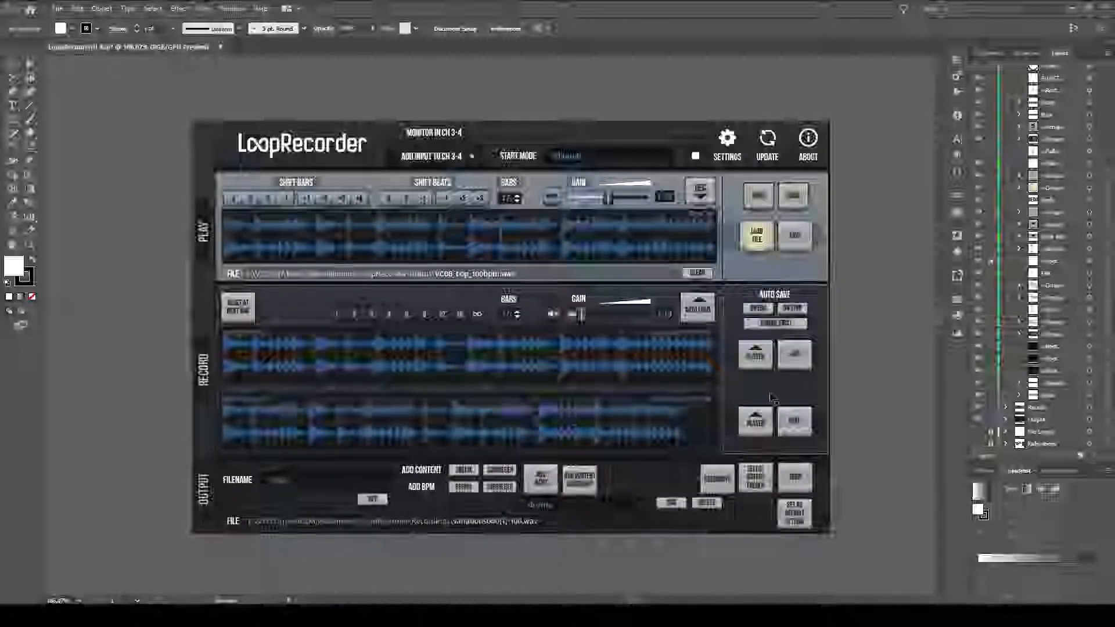
Show the reference images layer again and examine the older LoopRecorder interface screenshot with the loaded waveform.
left_click(978, 445)
scroll(668, 152, "down", 1)
left_click_drag(610, 138, 443, 466)
scroll(511, 395, "up", 3)
left_click_drag(523, 388, 546, 444)
scroll(463, 473, "up", 1)
scroll(493, 456, "up", 1)
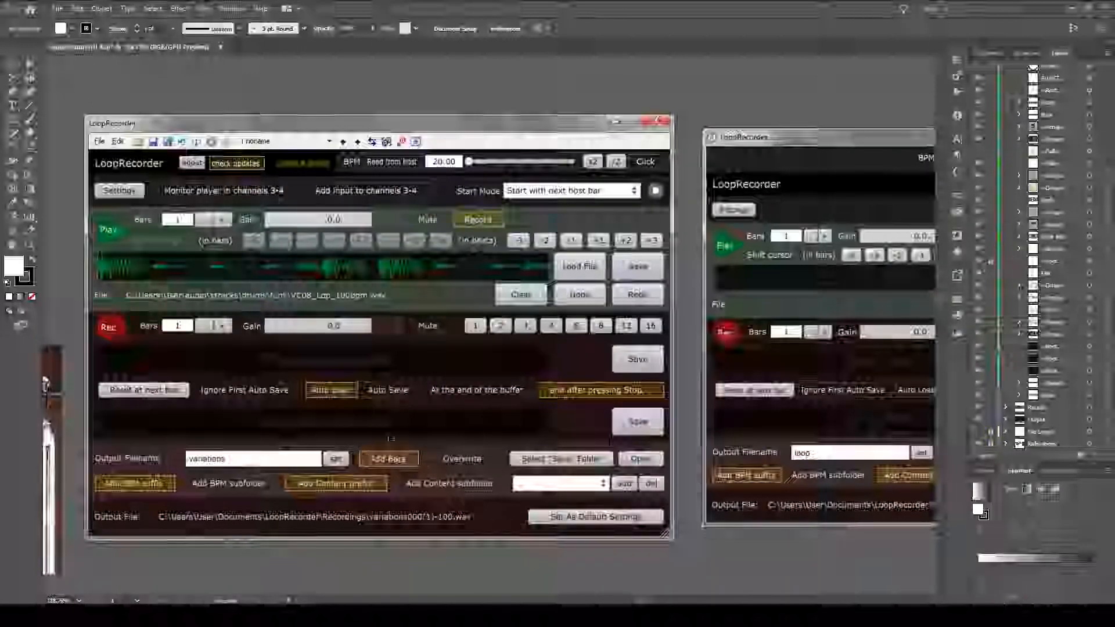
Compare the two older LoopRecorder interface screenshots side by side and return to the redesigned mockup.
left_click_drag(588, 318, 172, 323)
left_click_drag(475, 286, 710, 267)
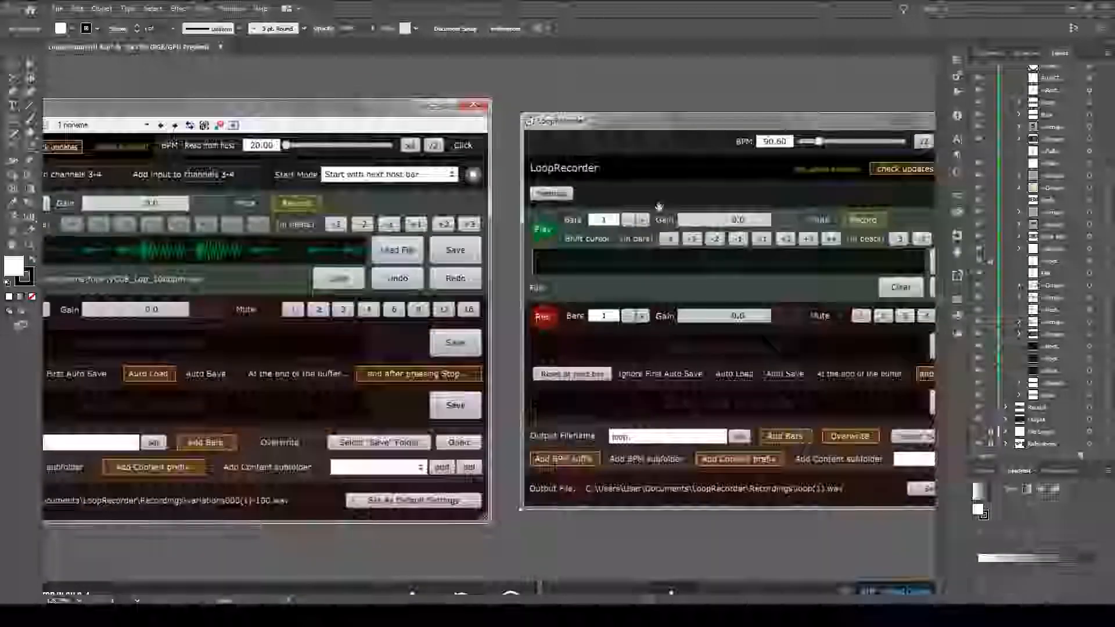
left_click_drag(189, 244, 404, 268)
left_click_drag(867, 193, 440, 173)
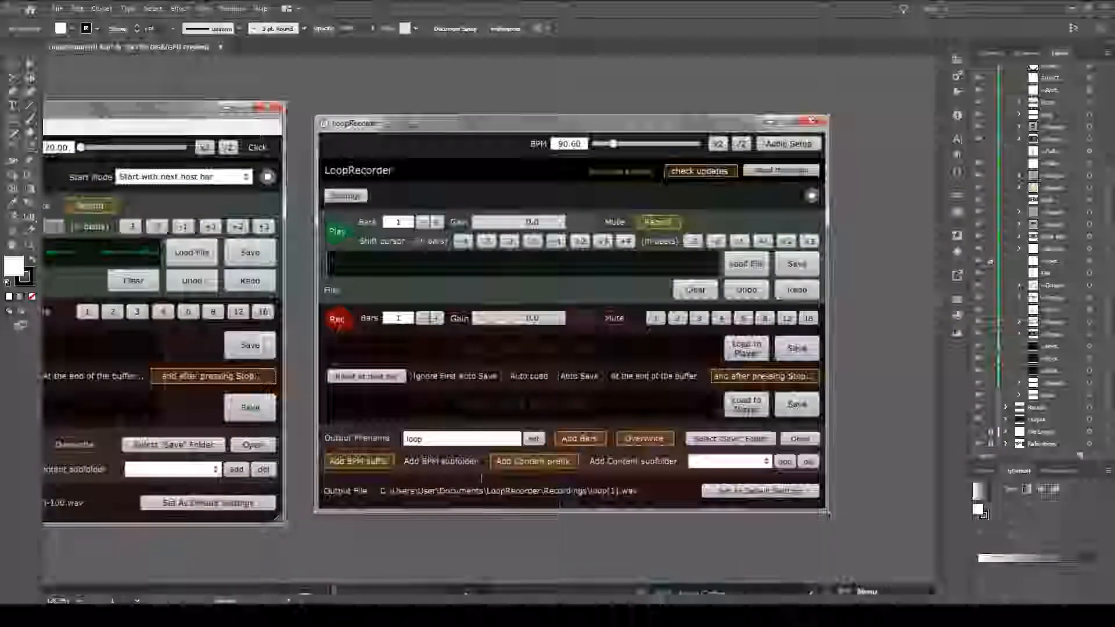
left_click_drag(392, 403, 544, 320)
left_click_drag(351, 474, 545, 324)
scroll(545, 324, "down", 1)
left_click_drag(372, 547, 562, 283)
scroll(493, 284, "up", 1)
scroll(548, 273, "up", 1)
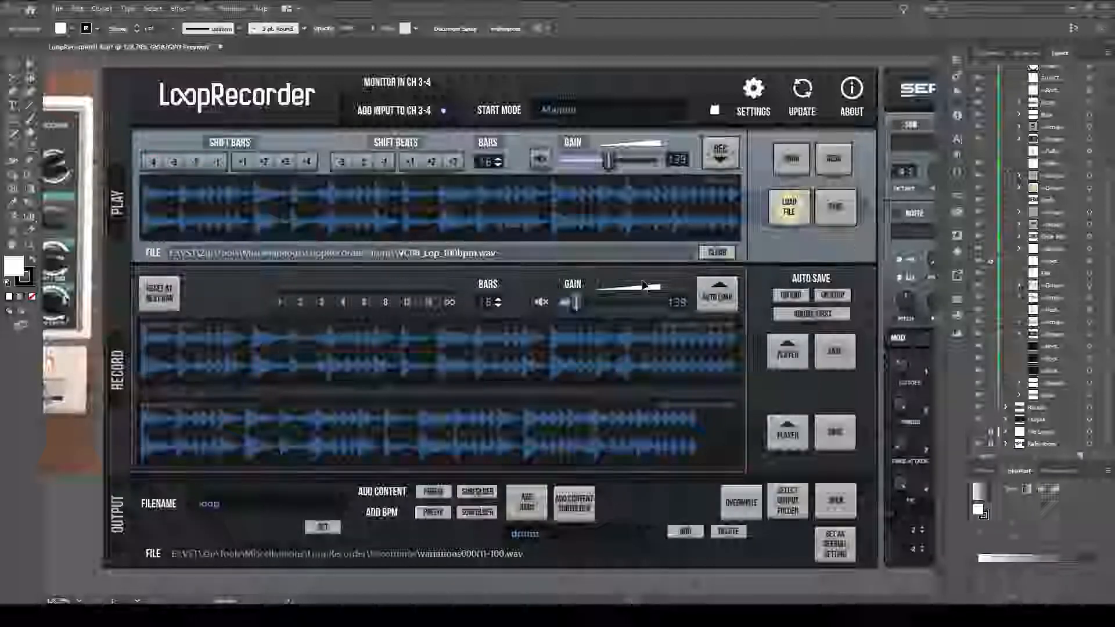
Inspect the contents of the bottom two layers, hide the reference images layer, and collapse both layers.
left_click_drag(1108, 199, 1105, 307)
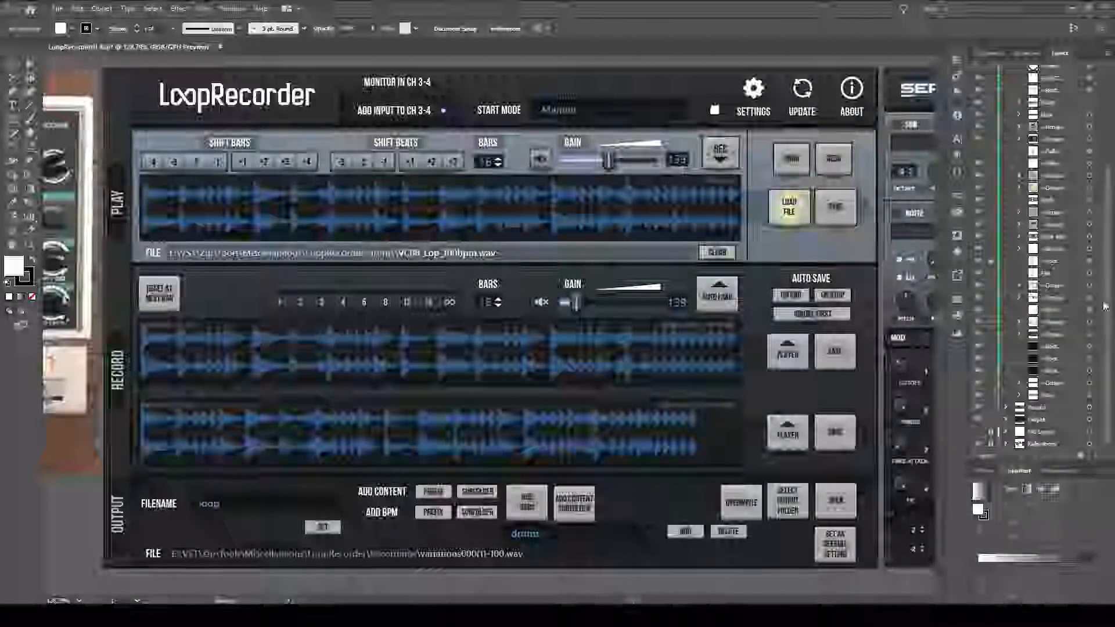
left_click(1008, 443)
scroll(1011, 440, "down", 1)
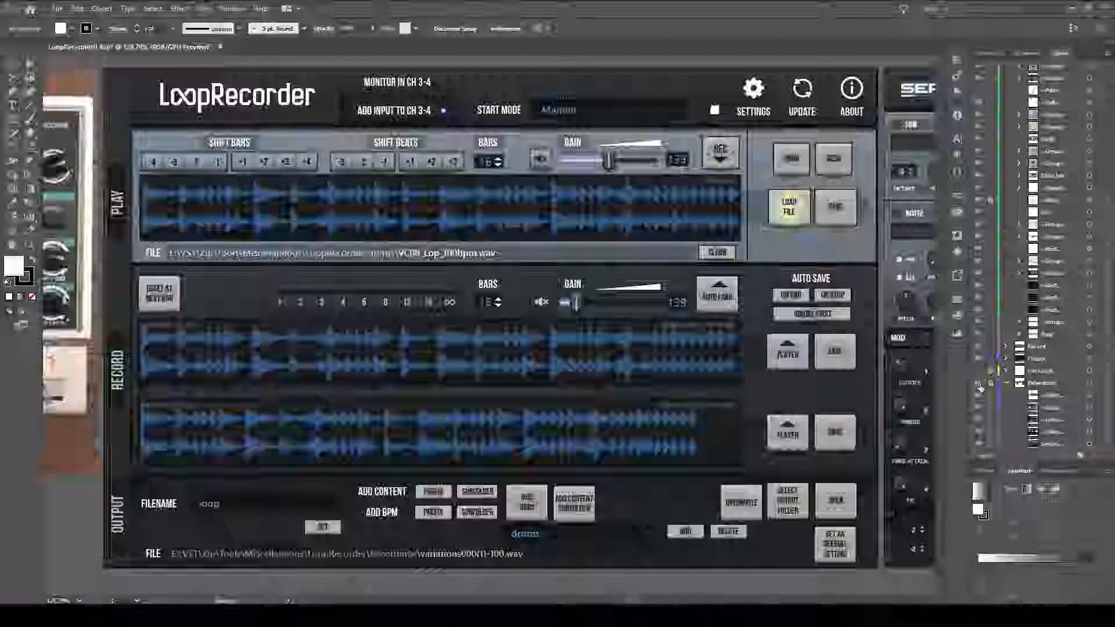
left_click(979, 383)
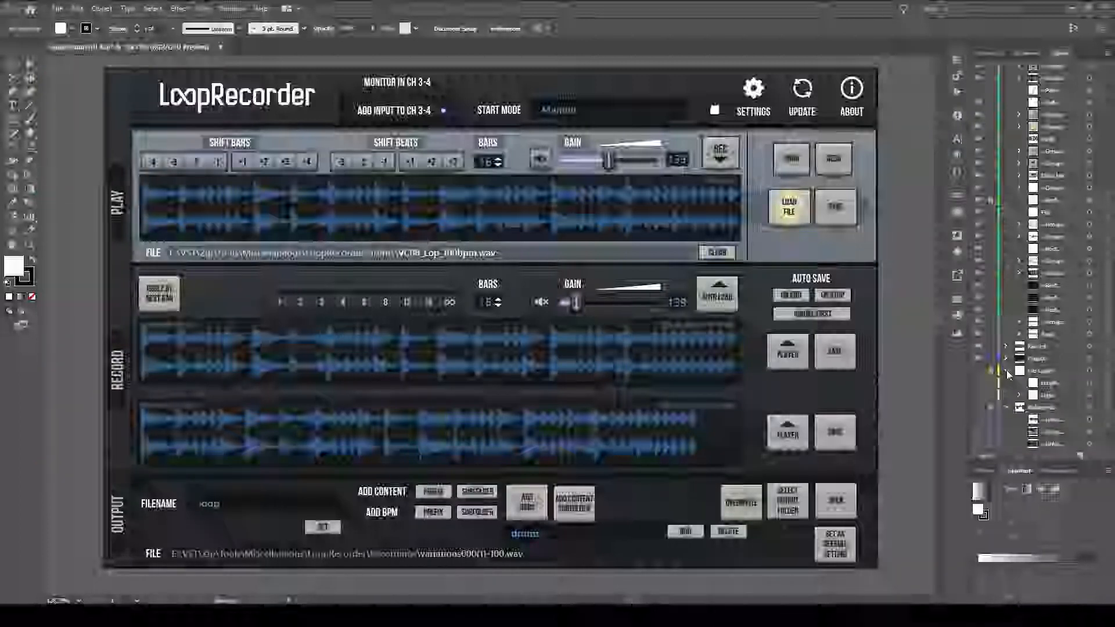
left_click(1006, 371)
left_click(1007, 383)
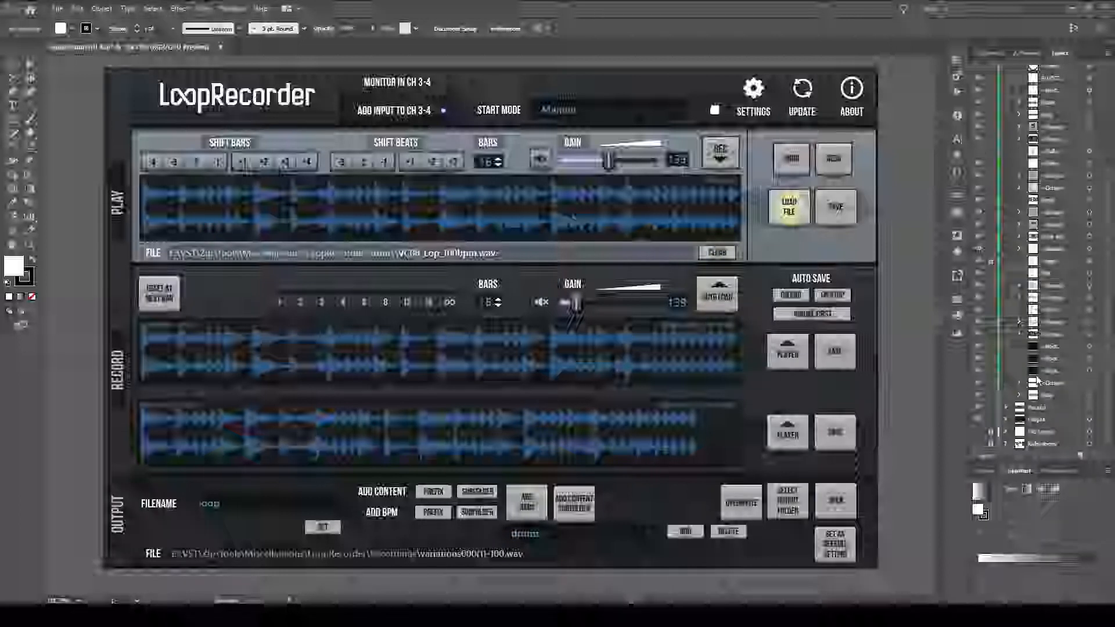
Expand the Output and Record layers to inspect their elements, switching one element's visibility off and on.
left_click(1006, 420)
scroll(1012, 412, "down", 8)
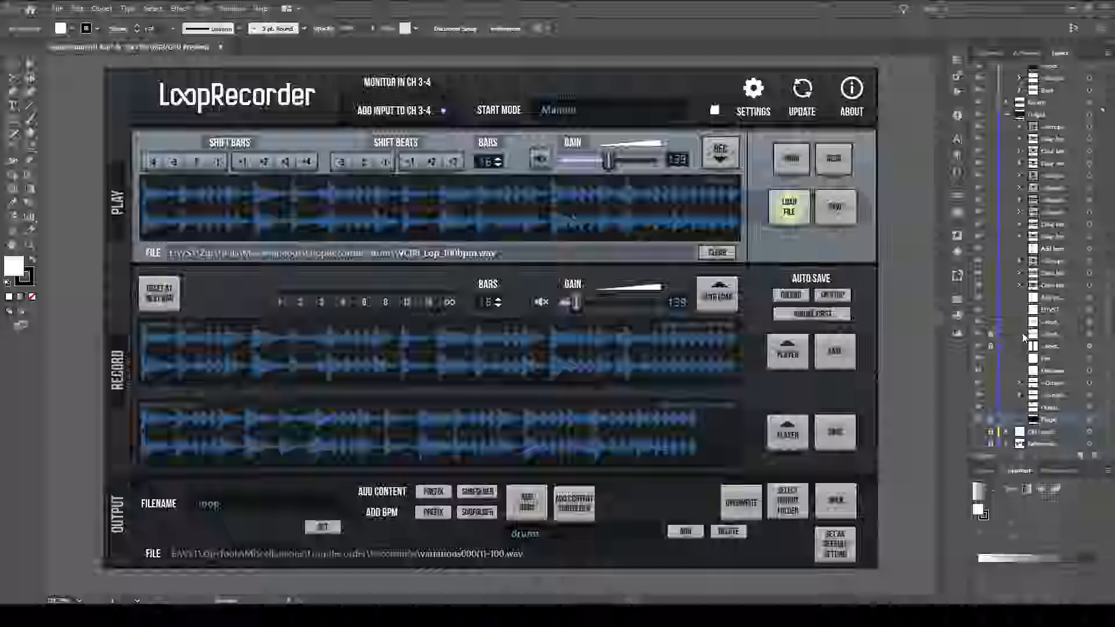
scroll(1022, 337, "up", 3)
scroll(1017, 331, "up", 5)
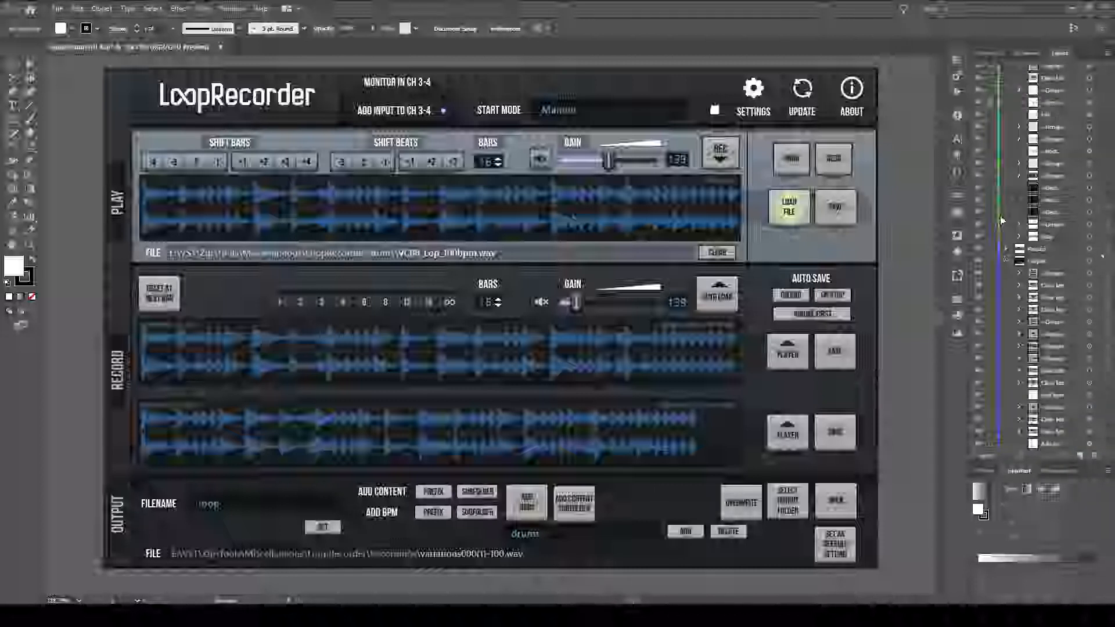
scroll(1010, 325, "down", 5)
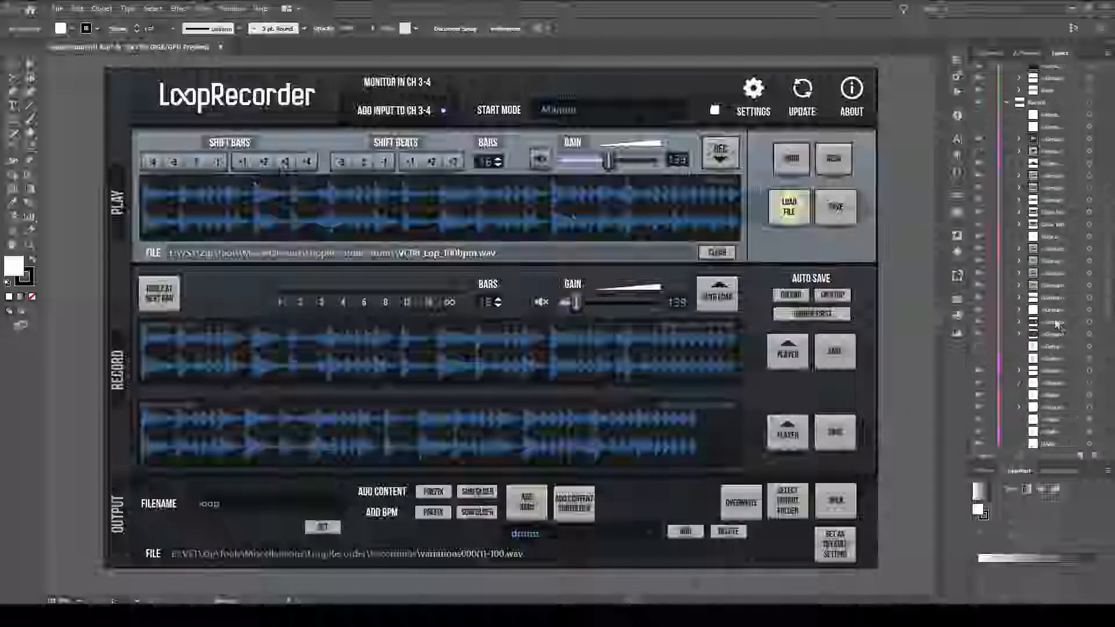
left_click(978, 176)
left_click(978, 177)
Switch the Play layer off and on, expand the two layers above it, toggle the topmost one, and fit the artboard in view.
scroll(1002, 191, "up", 7)
scroll(1004, 273, "up", 5)
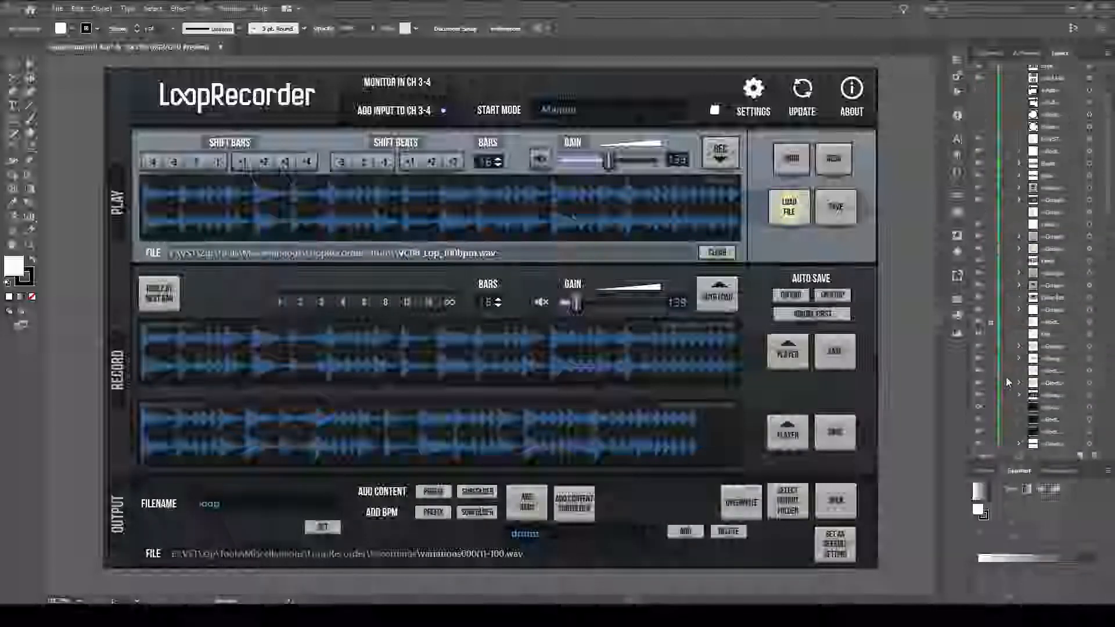
left_click(978, 97)
left_click(978, 96)
left_click(1007, 84)
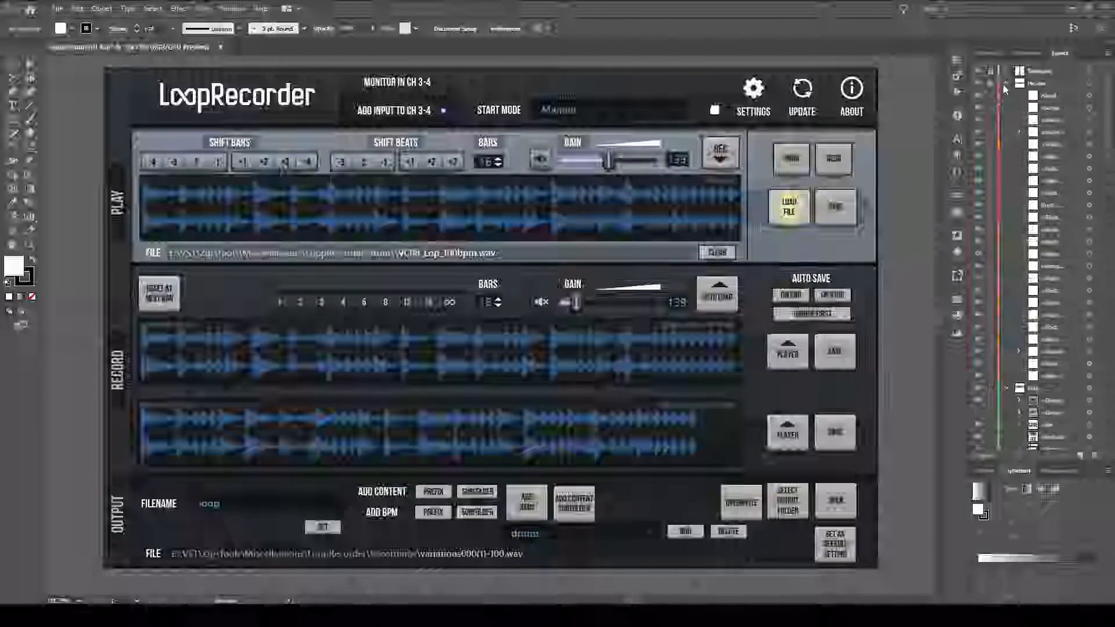
left_click(1007, 72)
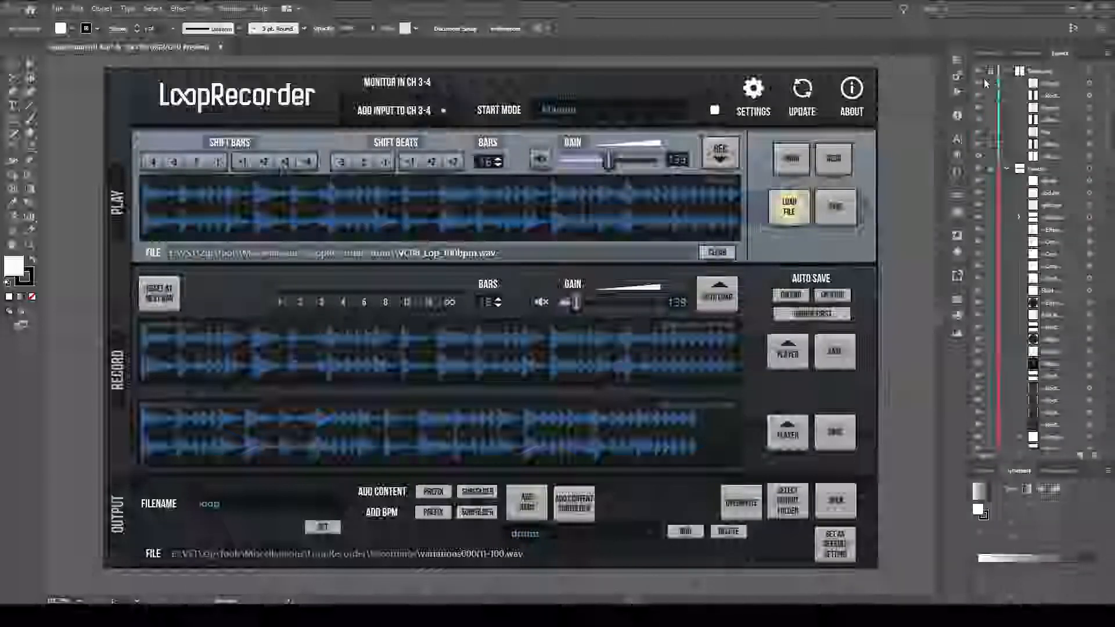
left_click(978, 72)
left_click(978, 72)
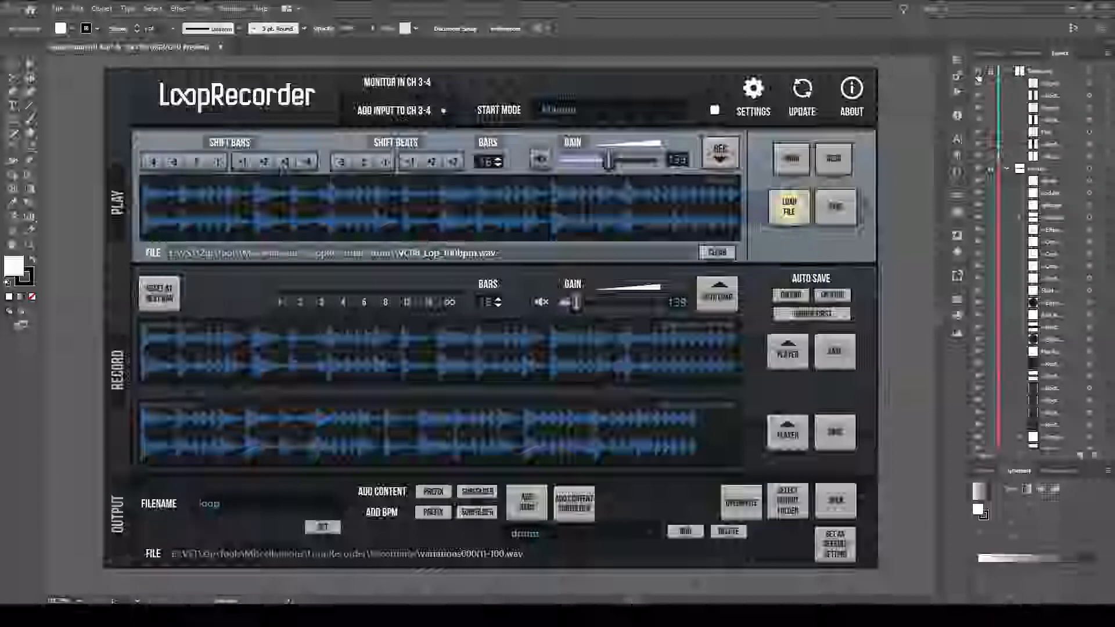
key("ctrl+0")
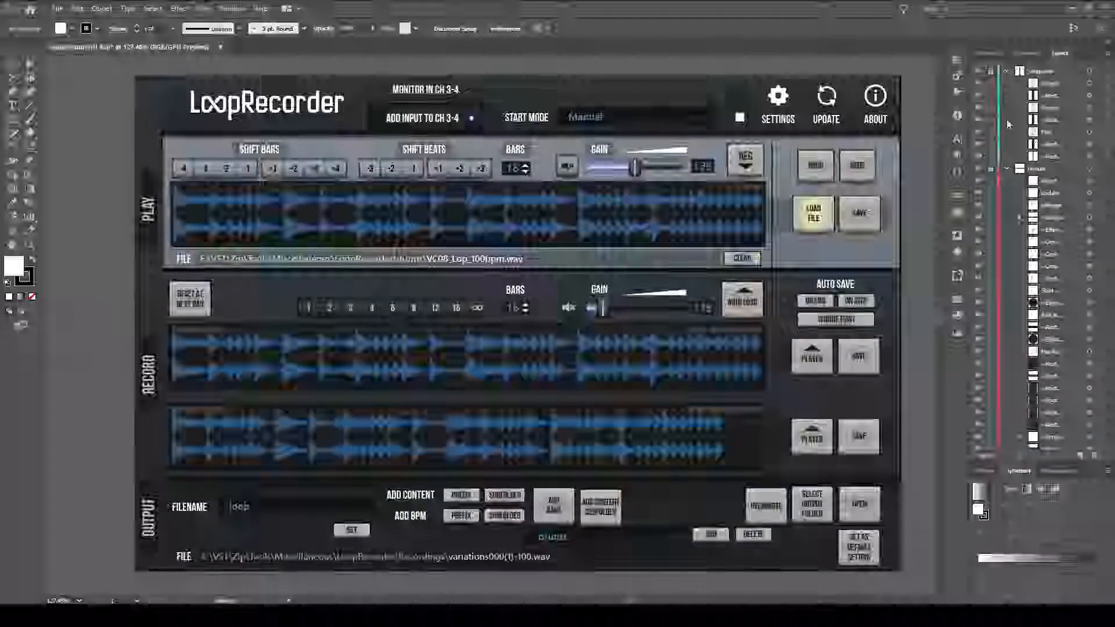
Examine how the mockup's elements are organised across the whole layer list, from the topmost layer to the Output layer.
mouse_move(1108, 114)
left_mouse_down()
mouse_move(1109, 371)
mouse_move(1109, 113)
left_mouse_up()
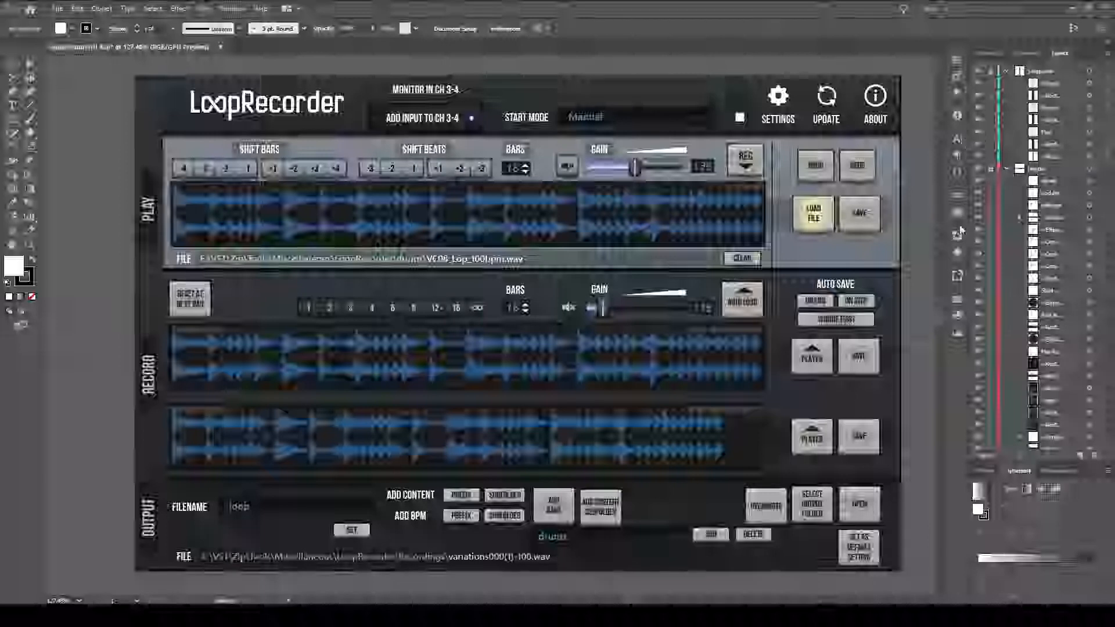
scroll(1044, 135, "down", 5)
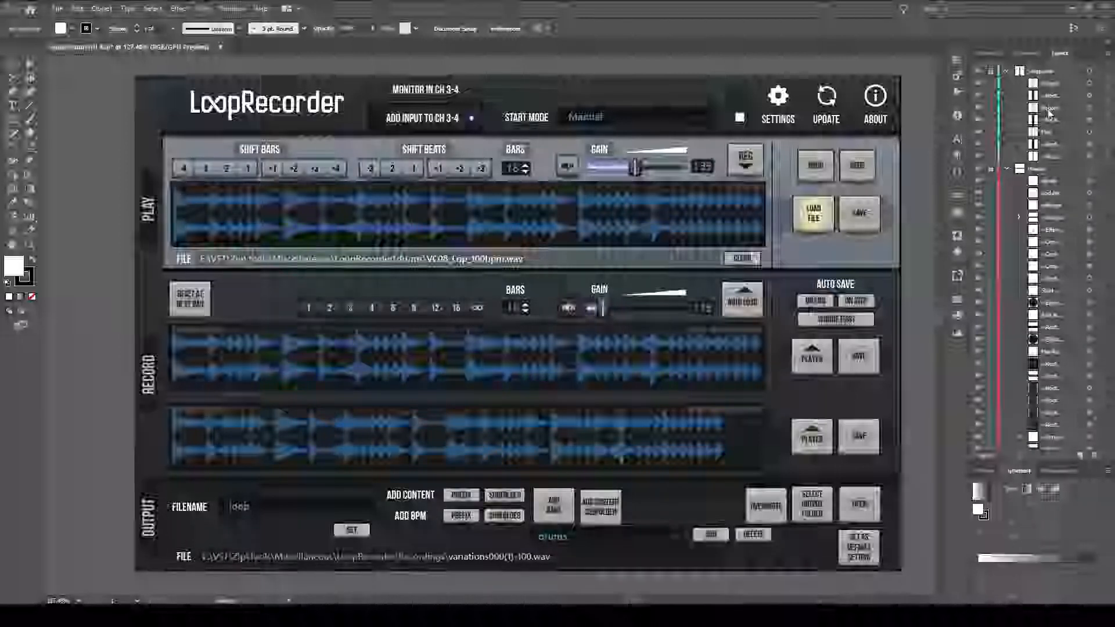
scroll(1044, 135, "down", 2)
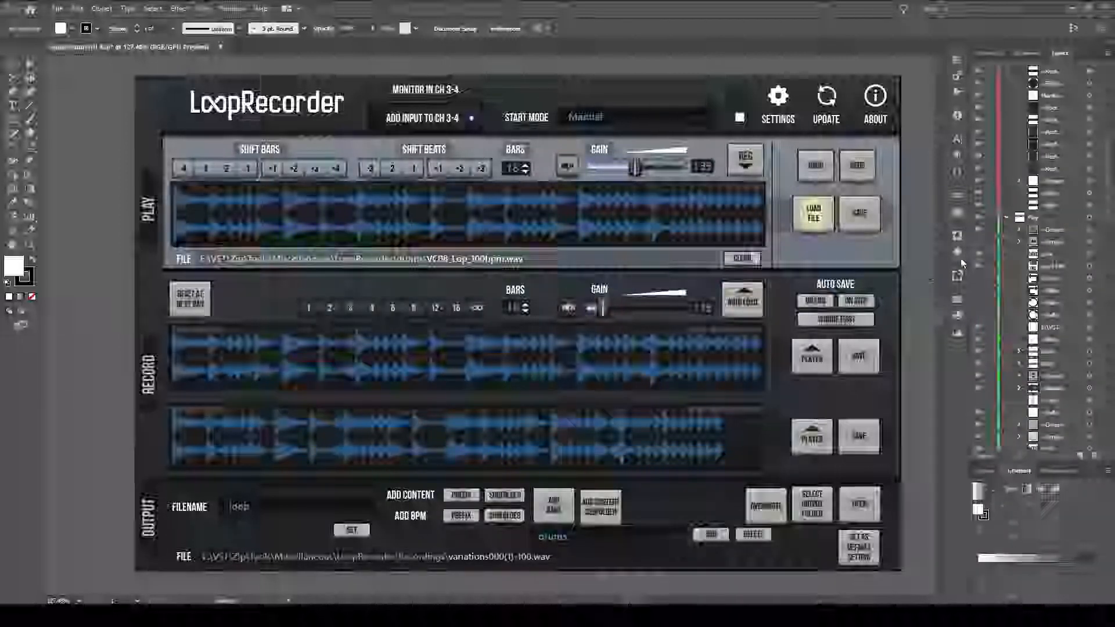
left_click(654, 184)
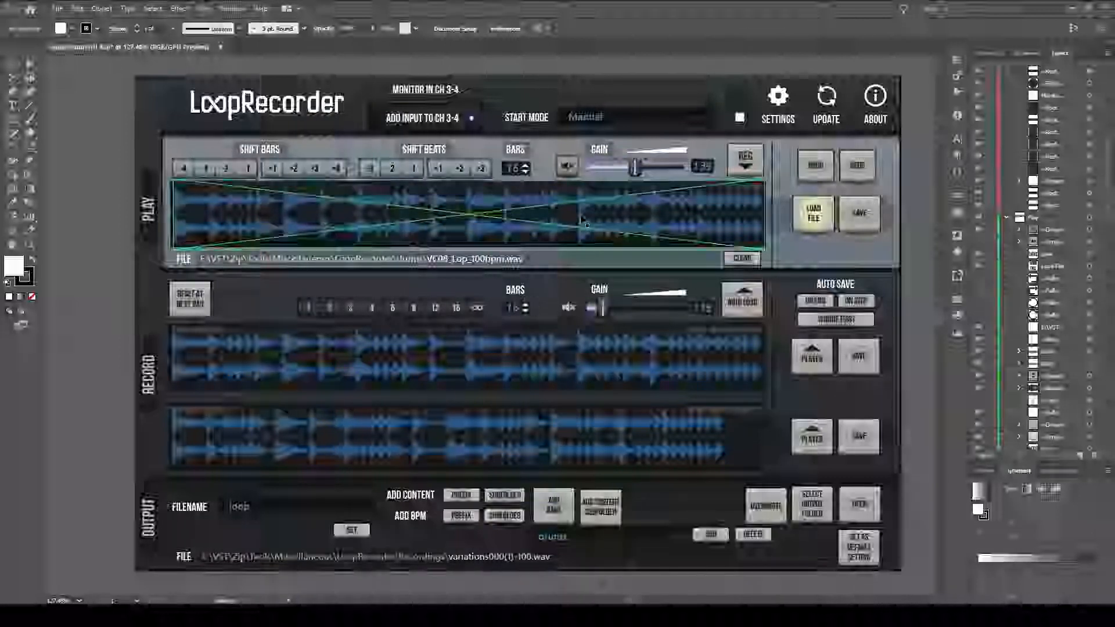
scroll(1031, 259, "up", 7)
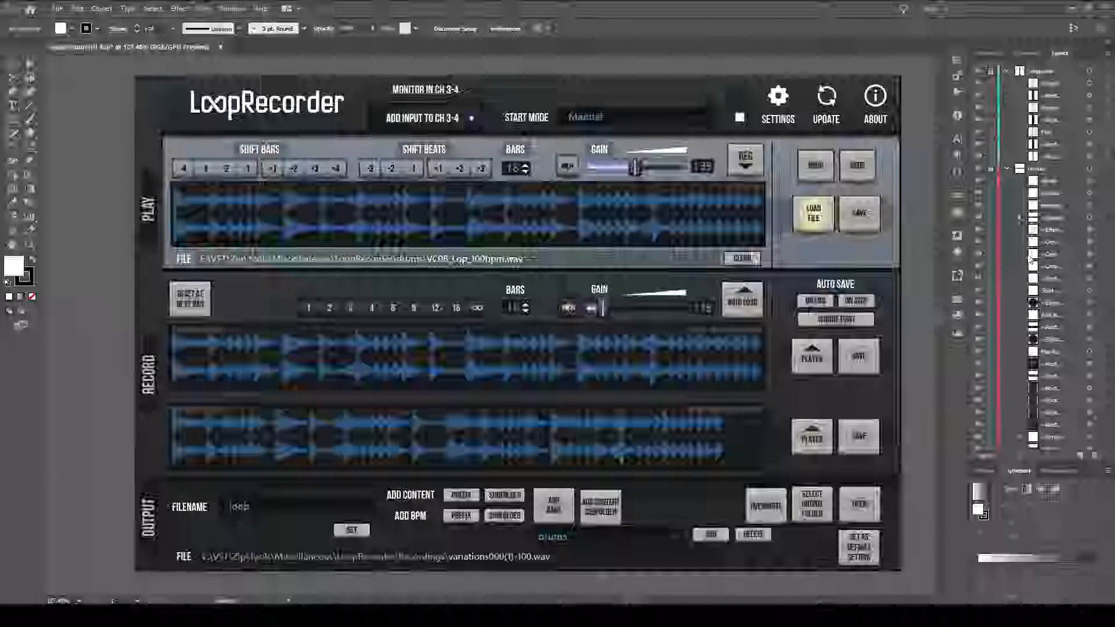
scroll(1039, 198, "down", 10)
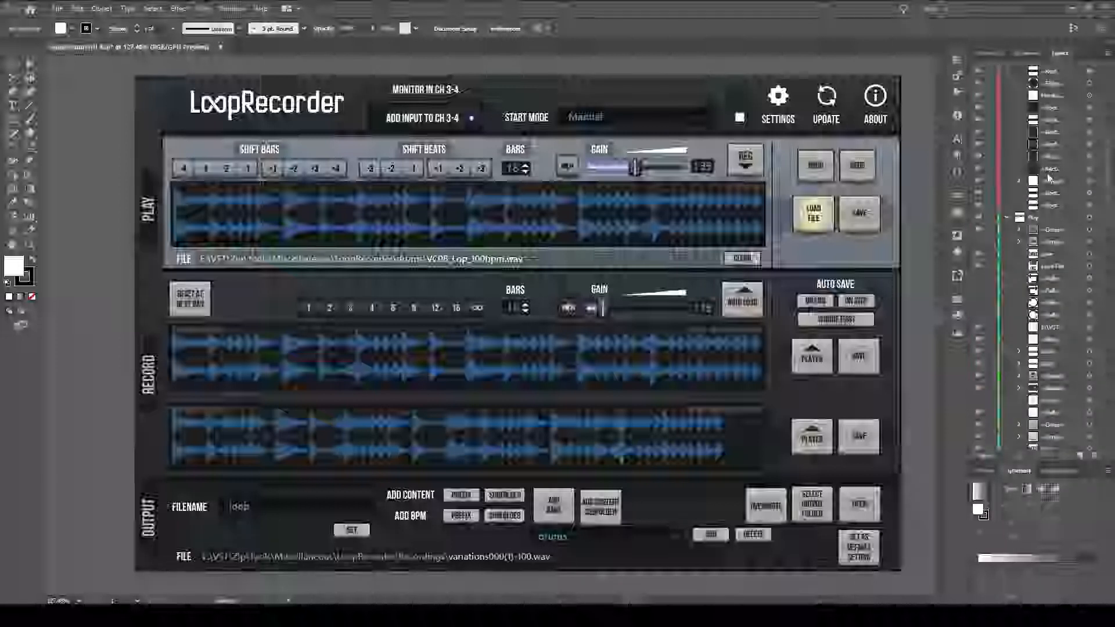
scroll(1043, 192, "down", 5)
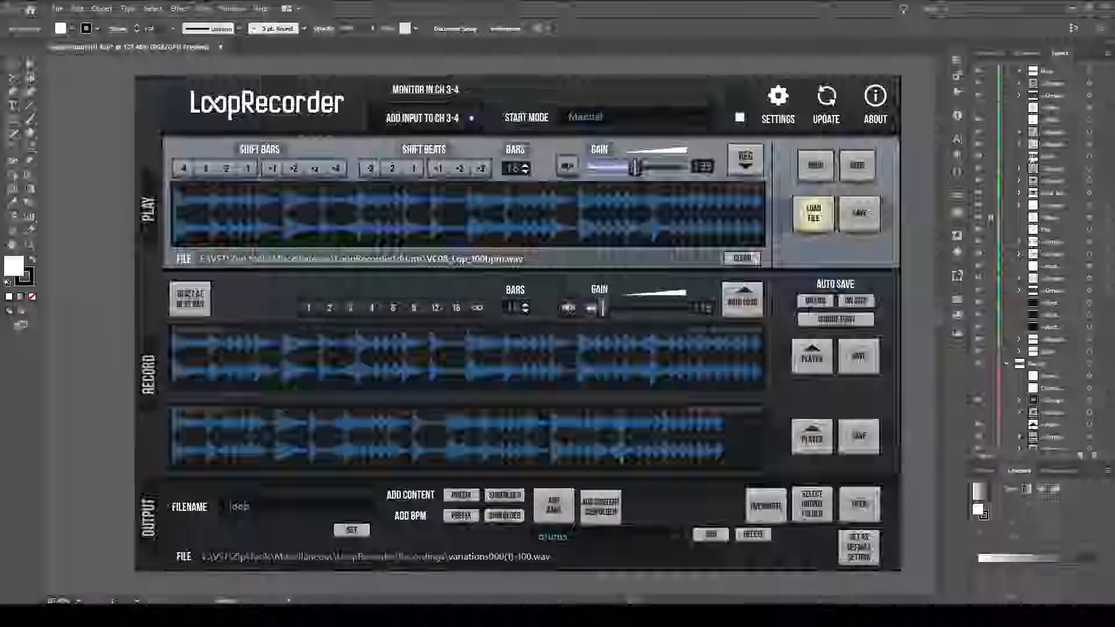
scroll(1072, 315, "down", 10)
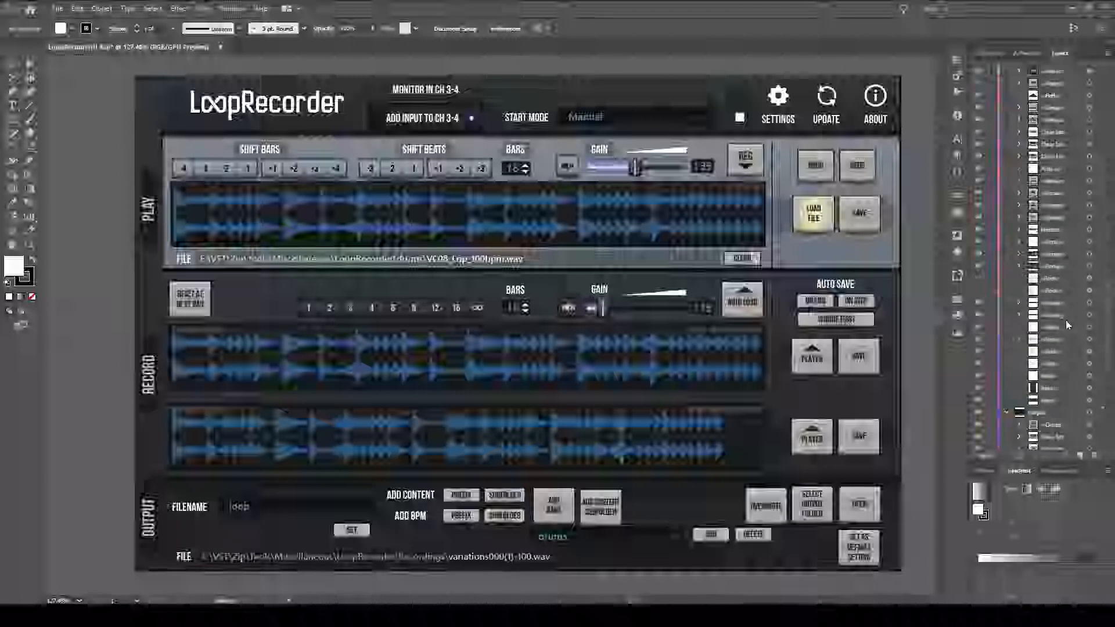
scroll(1061, 341, "up", 10)
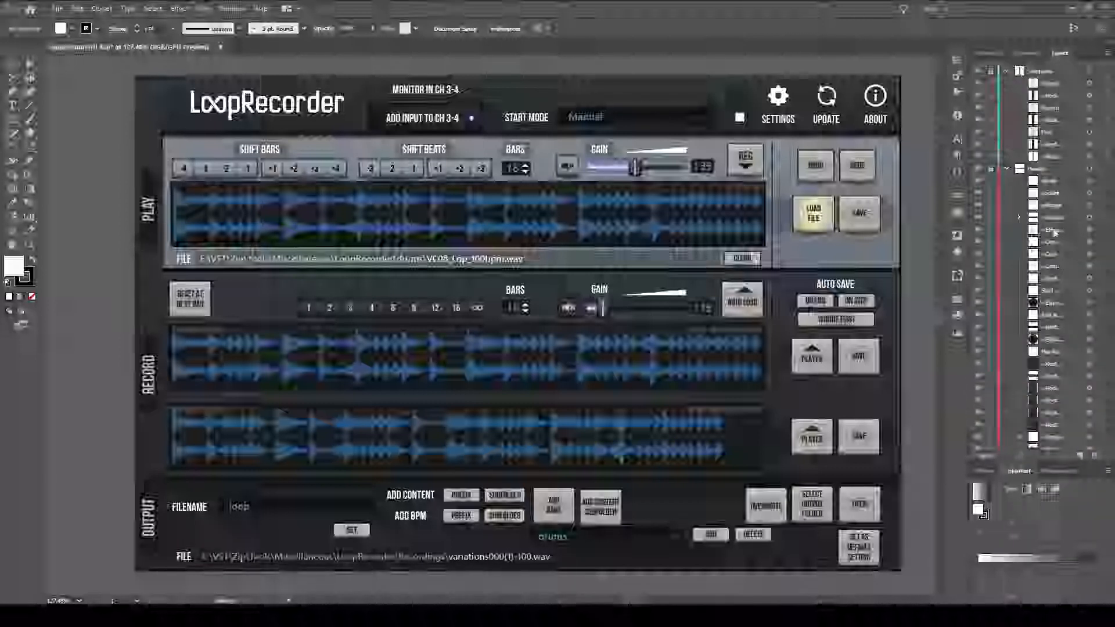
scroll(1060, 271, "down", 5)
scroll(1102, 227, "down", 10)
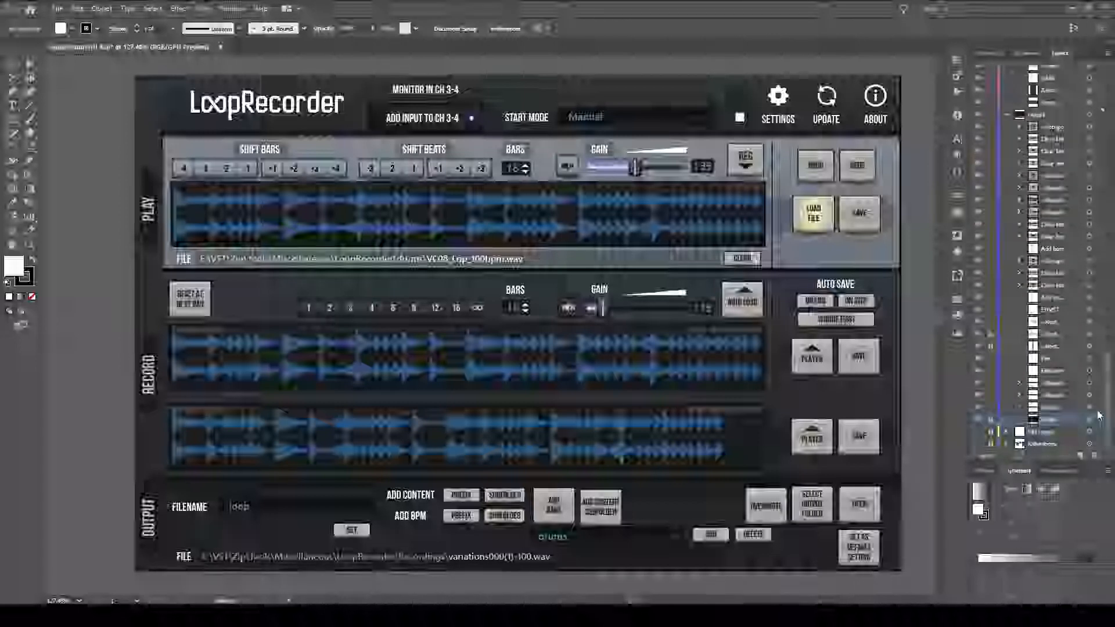
scroll(1061, 261, "up", 7)
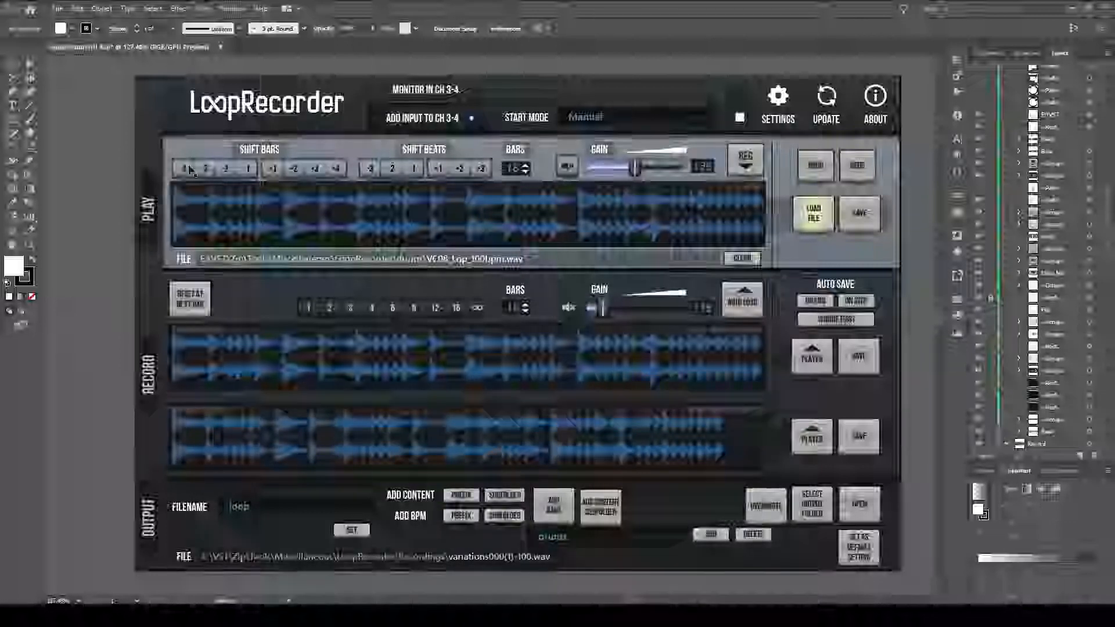
Select the Shift Bars button group in the Play section and examine it closely alongside the Shift Beats buttons.
scroll(220, 169, "up", 8)
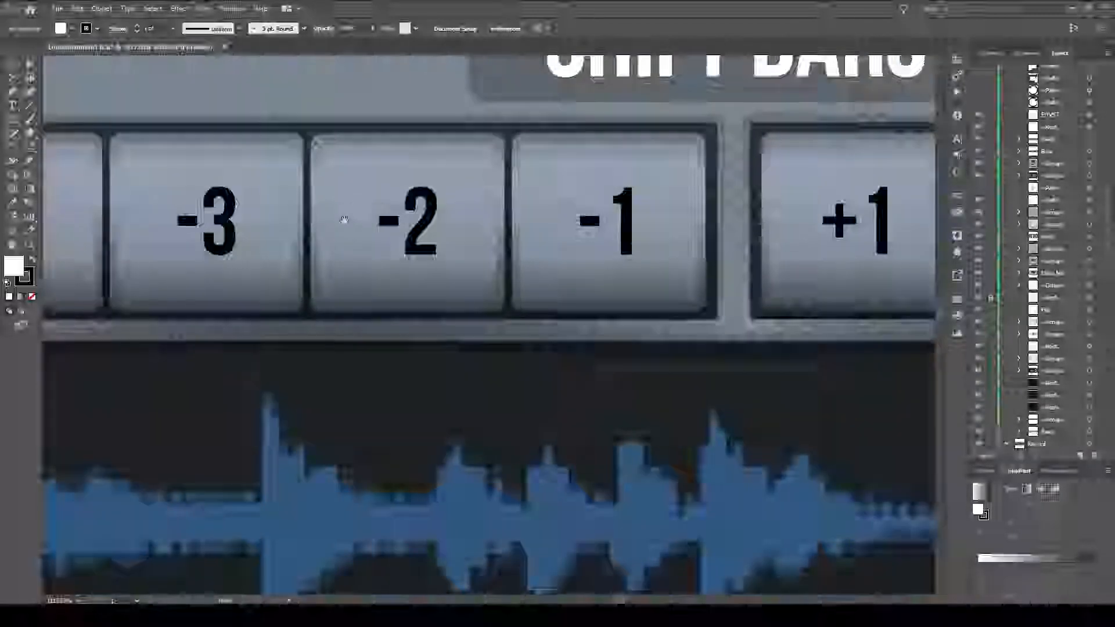
left_click_drag(345, 220, 558, 248)
left_click(123, 162)
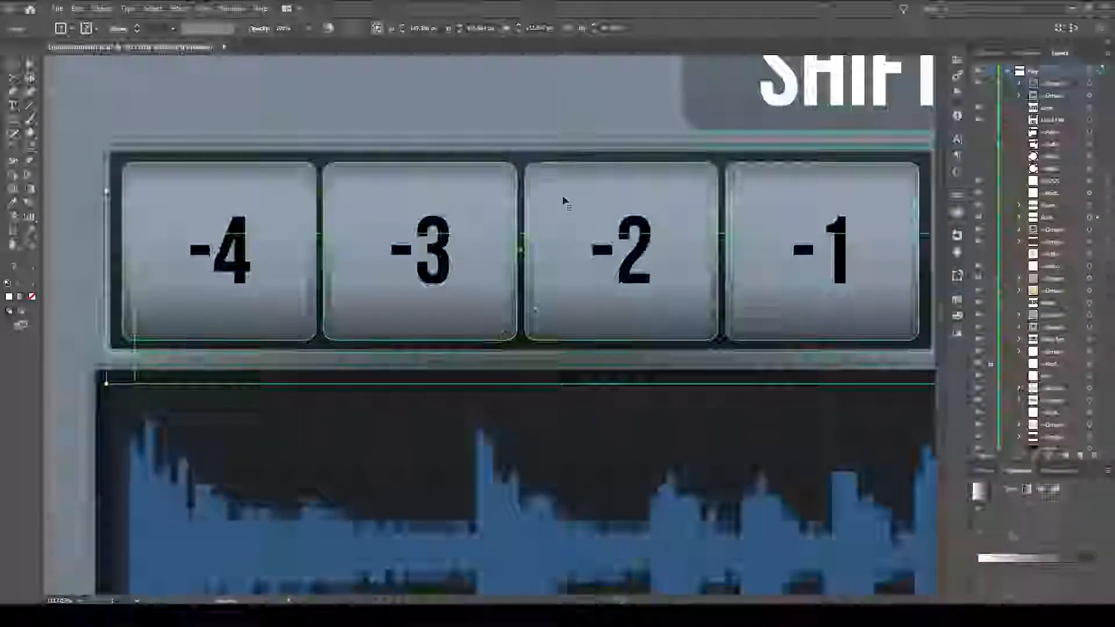
scroll(563, 200, "right", 10)
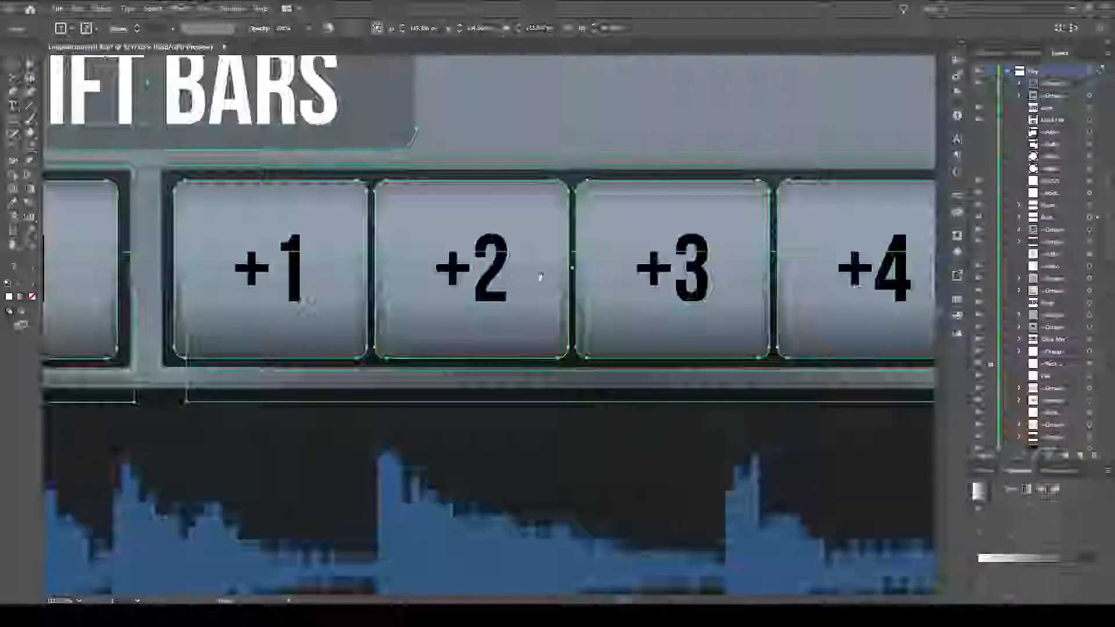
scroll(540, 276, "left", 10)
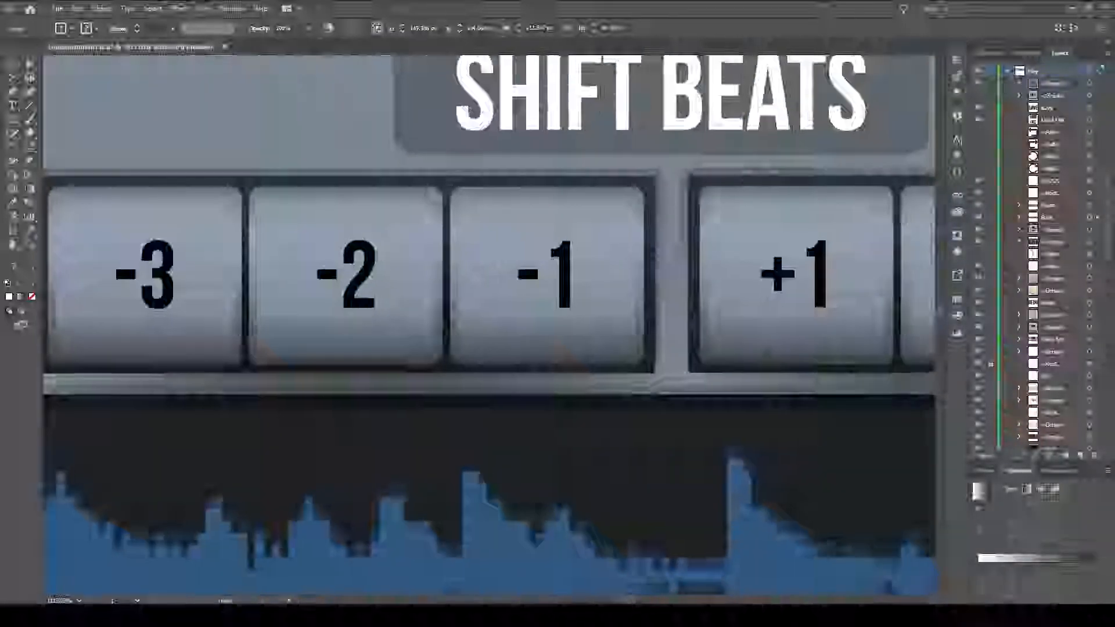
left_click_drag(922, 269, 515, 266)
scroll(515, 266, "down", 4)
scroll(475, 287, "down", 2)
left_click_drag(291, 345, 567, 371)
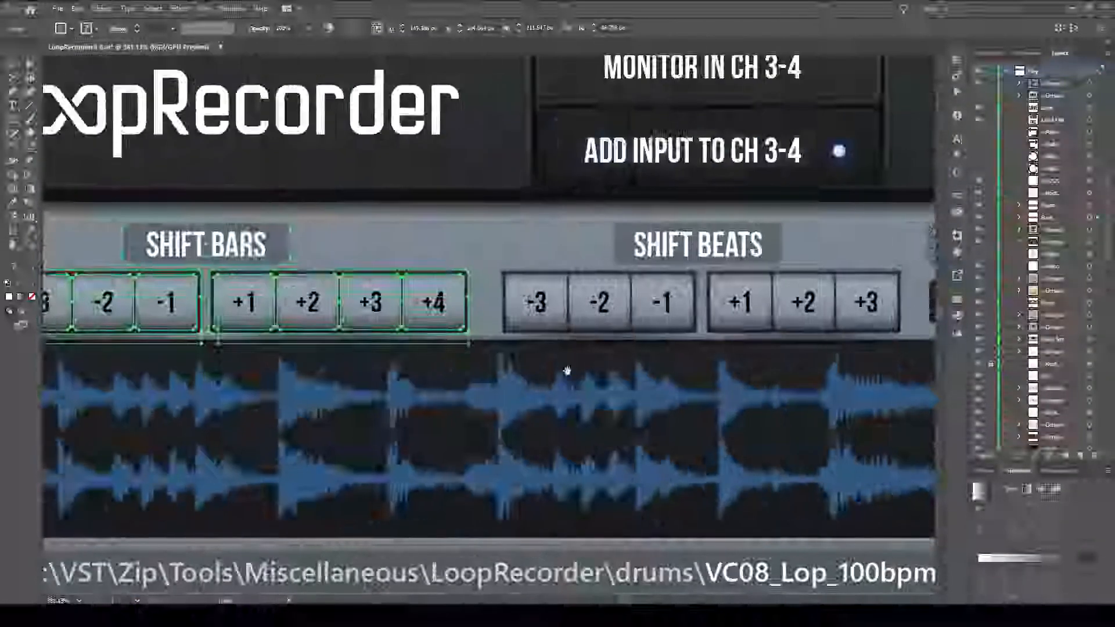
Examine the Play section's Bars, mute and Gain controls up close and deselect the Shift Bars group.
scroll(526, 353, "right", 8)
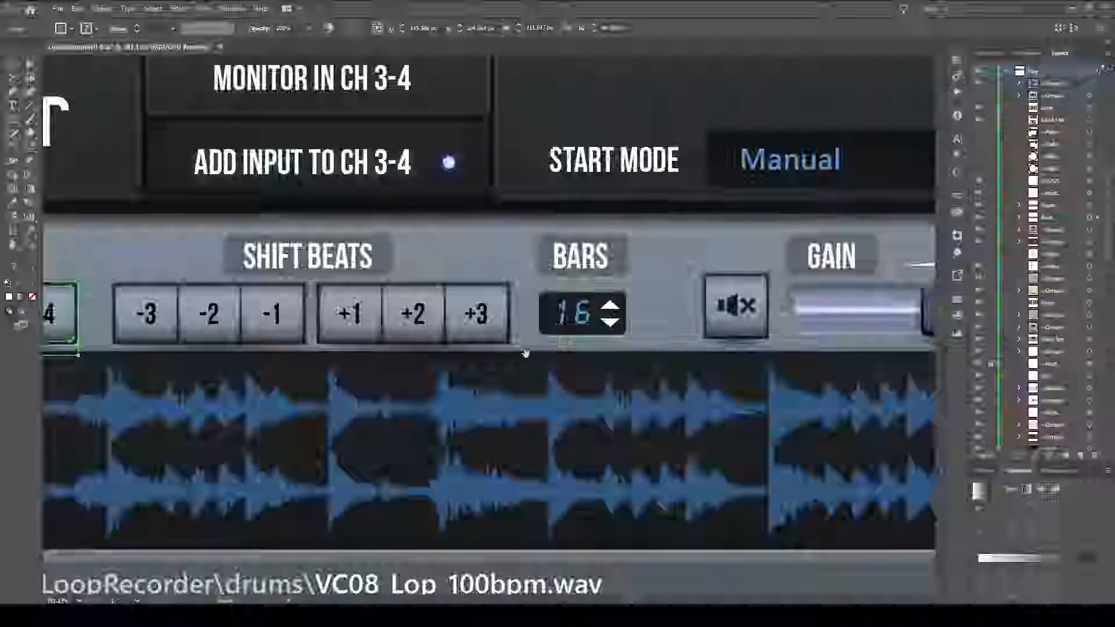
left_click(721, 285)
left_click_drag(677, 311, 545, 314)
scroll(545, 313, "down", 2)
left_click(502, 85)
scroll(499, 160, "down", 1)
left_click_drag(330, 255, 582, 233)
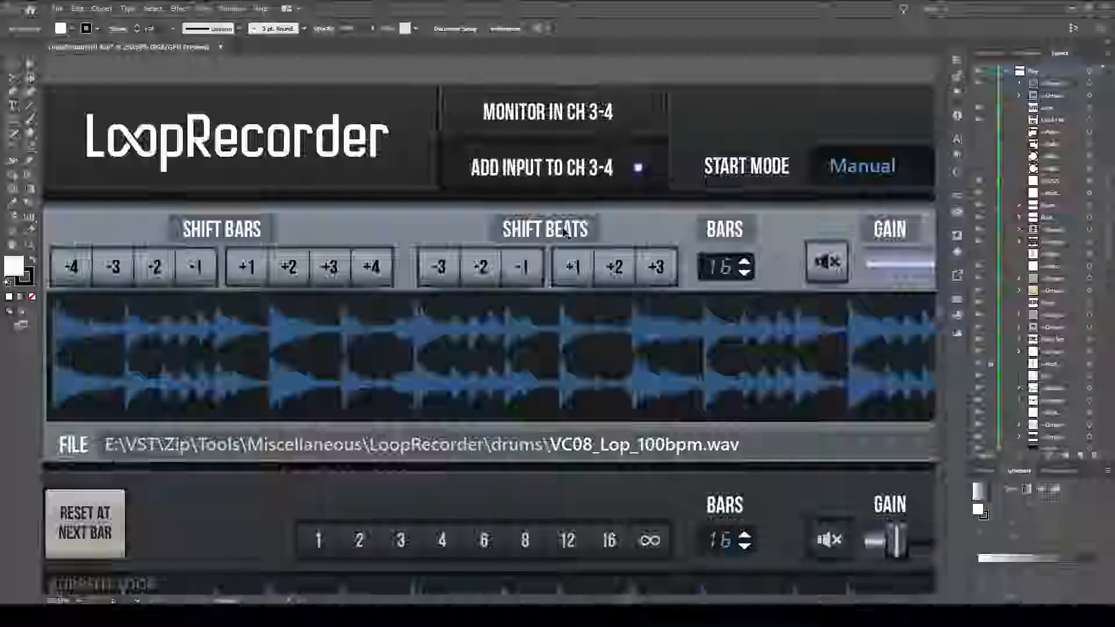
Try covering the Shift Bars and Shift Beats button rows in the Play section with one white rectangle.
scroll(510, 323, "down", 2)
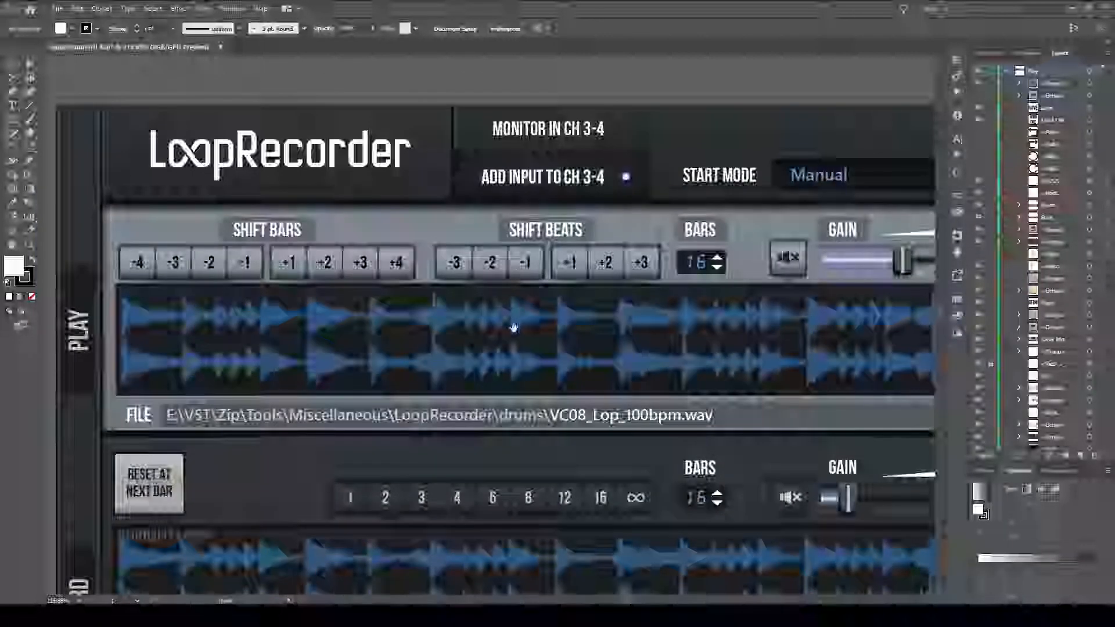
left_click(460, 306)
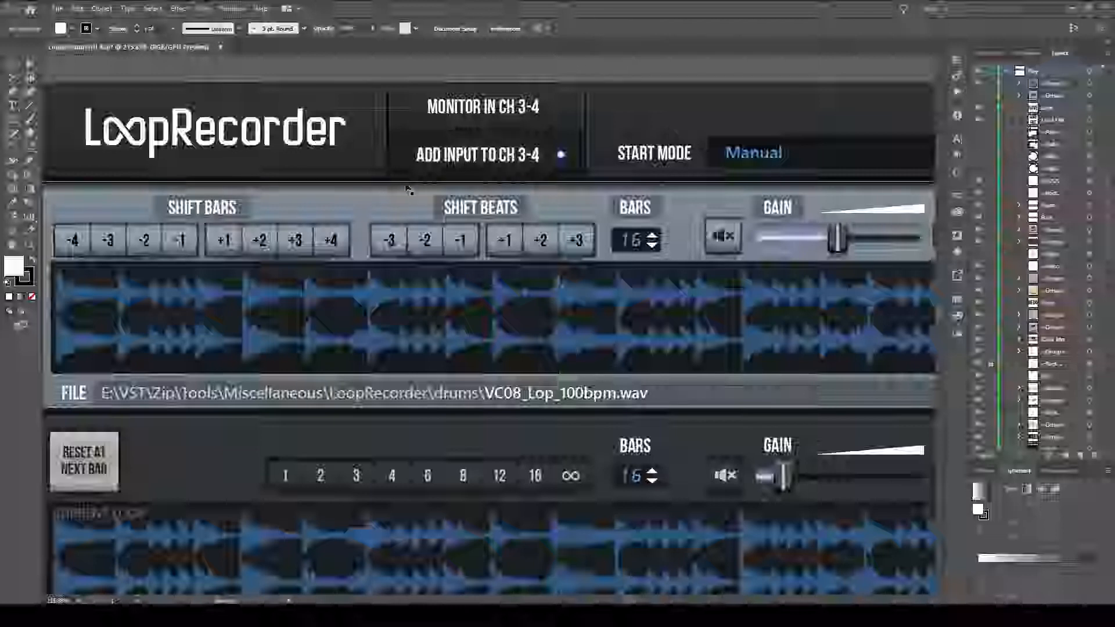
left_click_drag(398, 196, 412, 192)
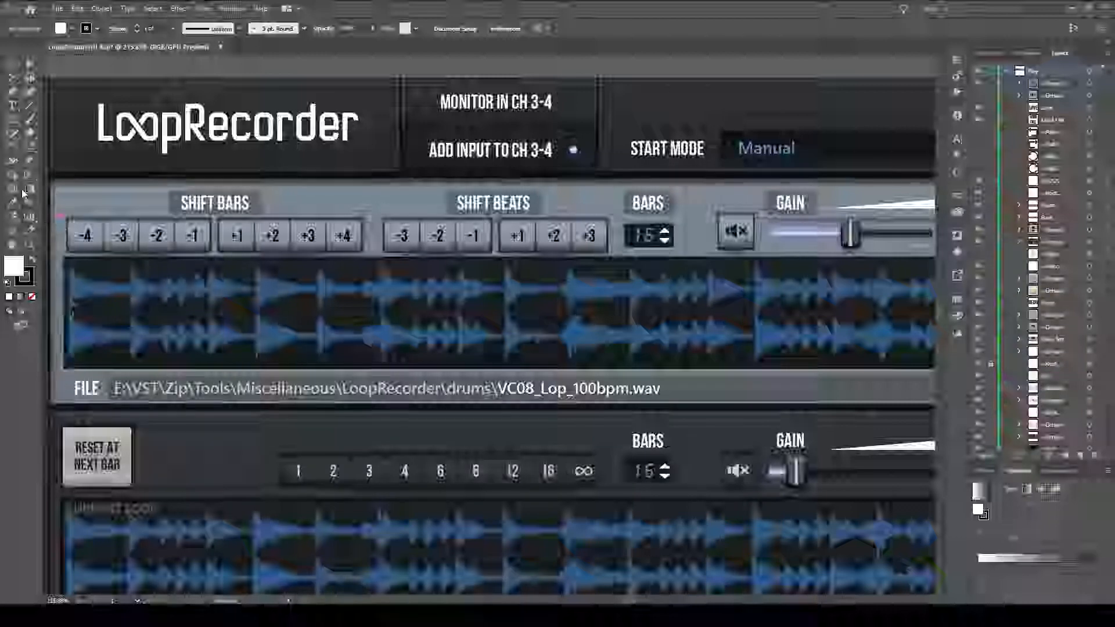
left_click(14, 121)
left_click_drag(67, 214, 615, 254)
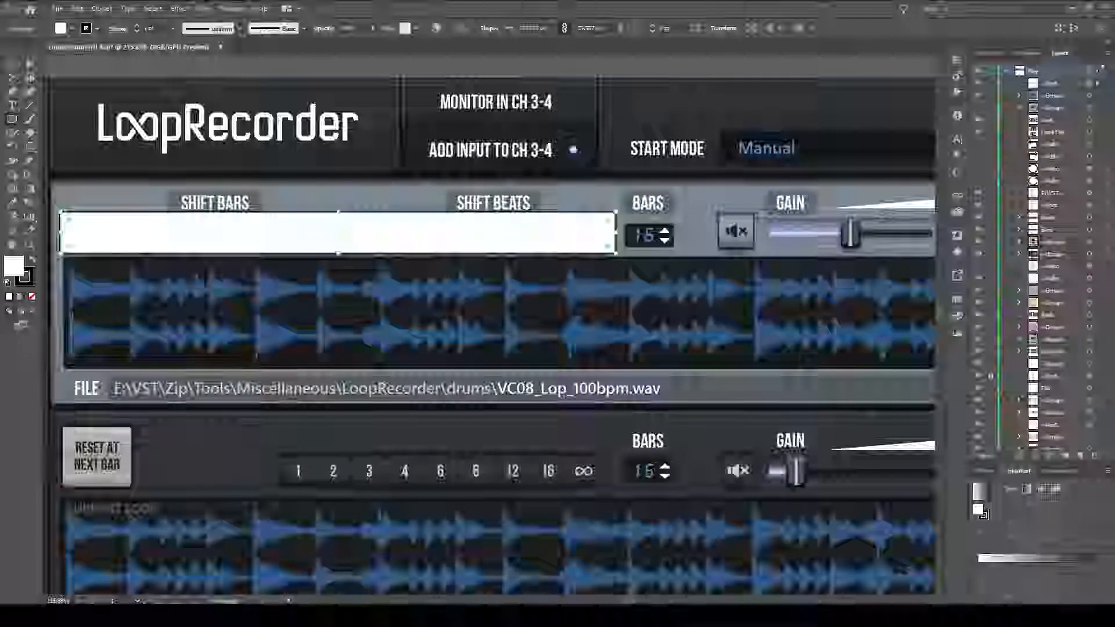
Try setting the rectangle's opacity to 0%, and undo both the opacity change and the rectangle.
left_click(993, 54)
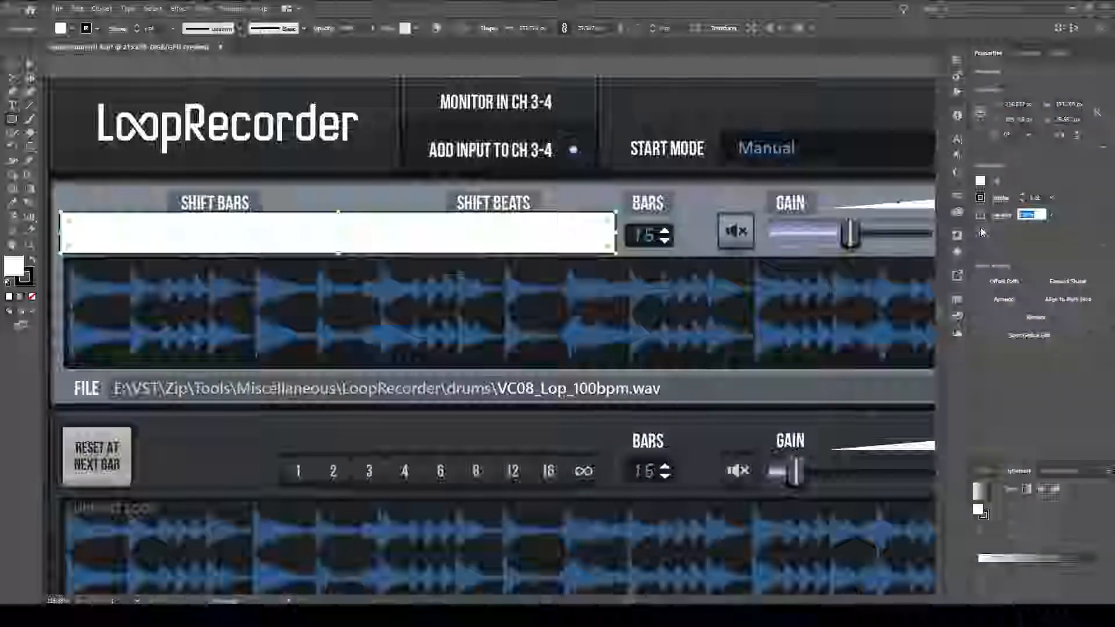
type("0")
key("Return")
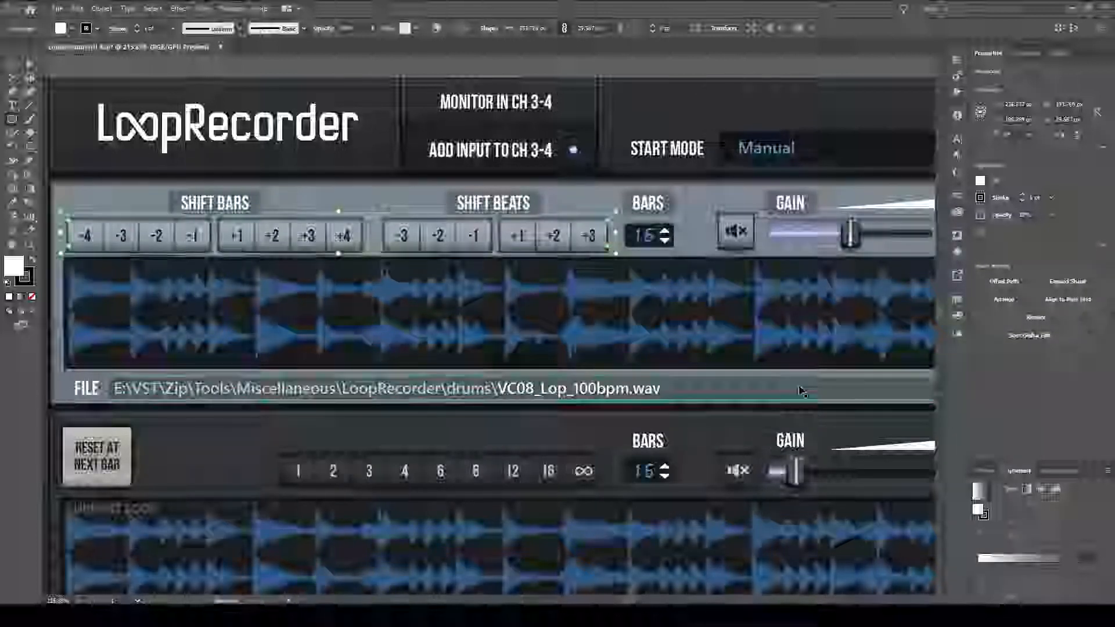
key("ctrl+z")
key("ctrl+z")
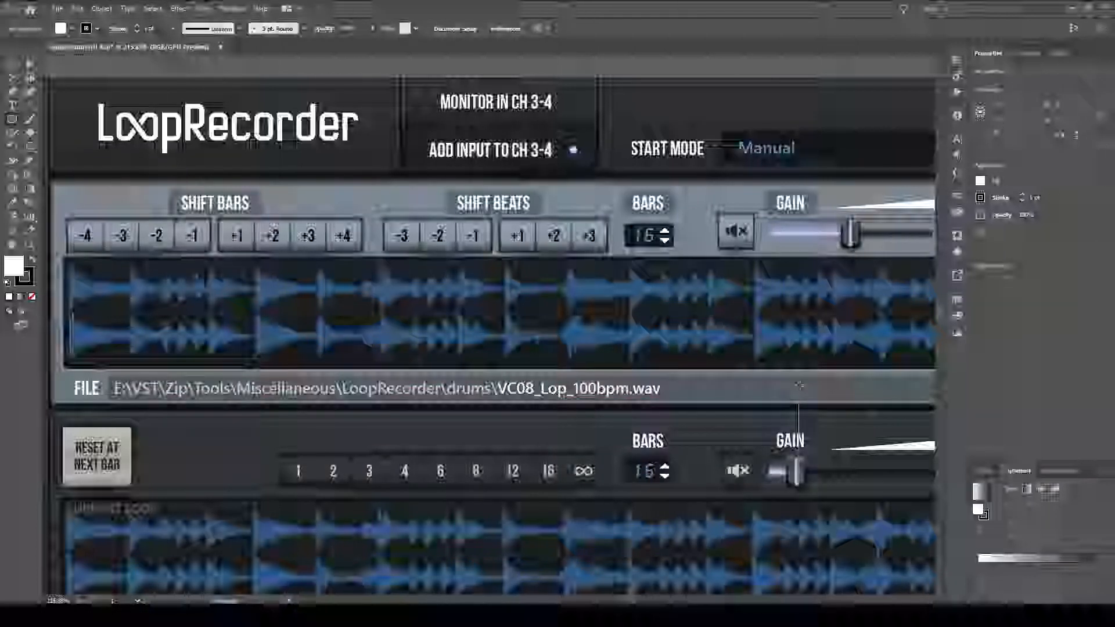
Collapse the Record, Output, Header and topmost layers in the layer list, leaving only the Play layer expanded.
left_click(1059, 52)
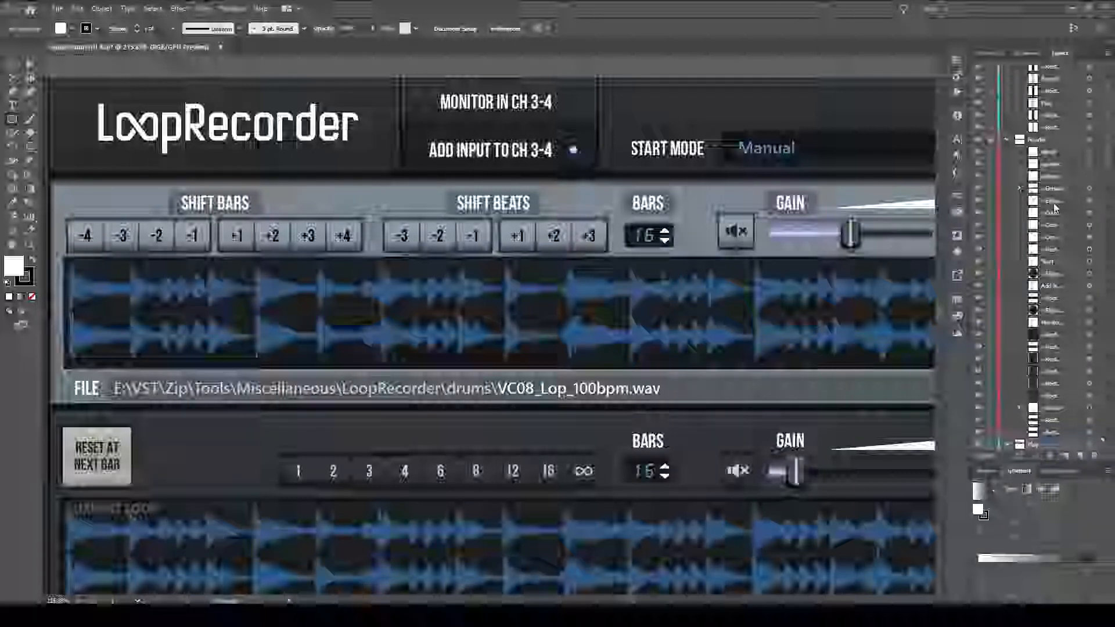
scroll(1078, 181, "down", 2)
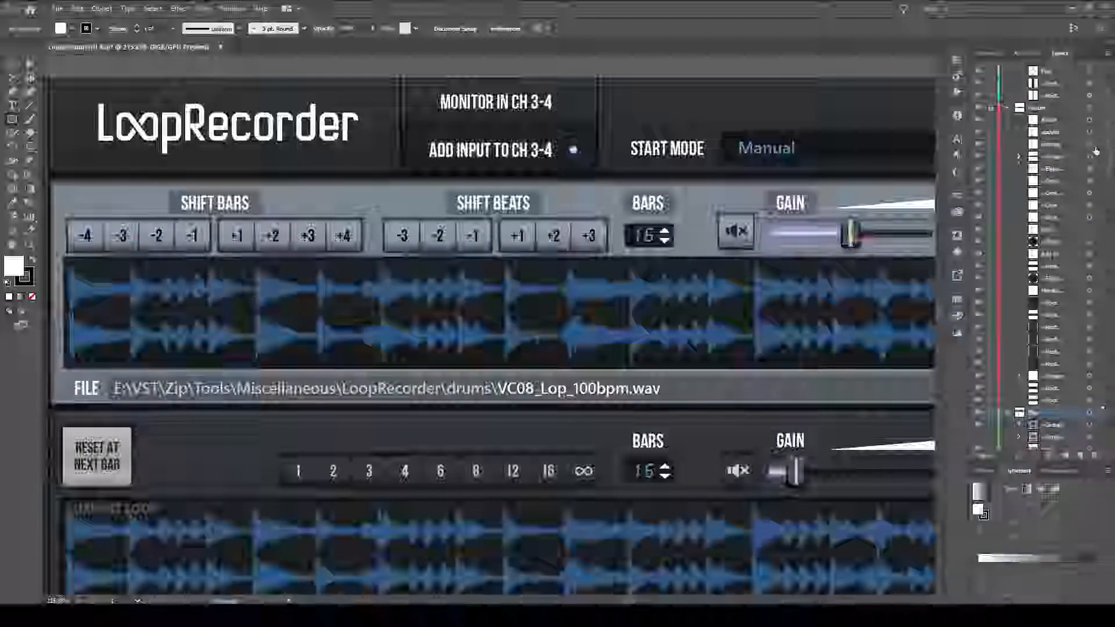
left_click_drag(1109, 142, 1109, 407)
left_click(1007, 115)
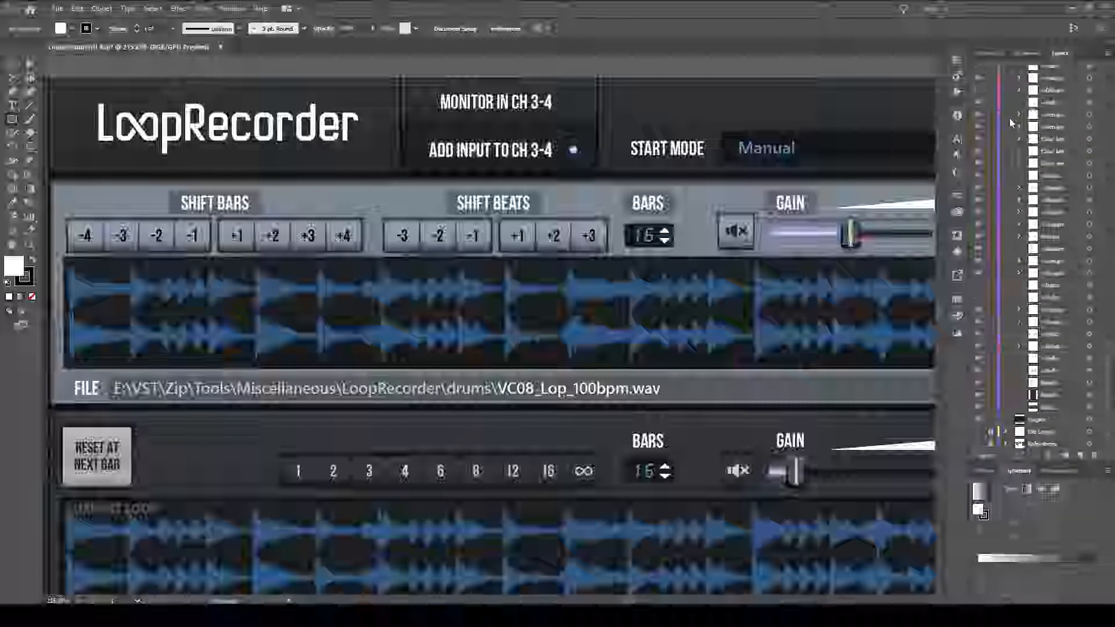
left_click(1007, 417)
scroll(1030, 377, "up", 8)
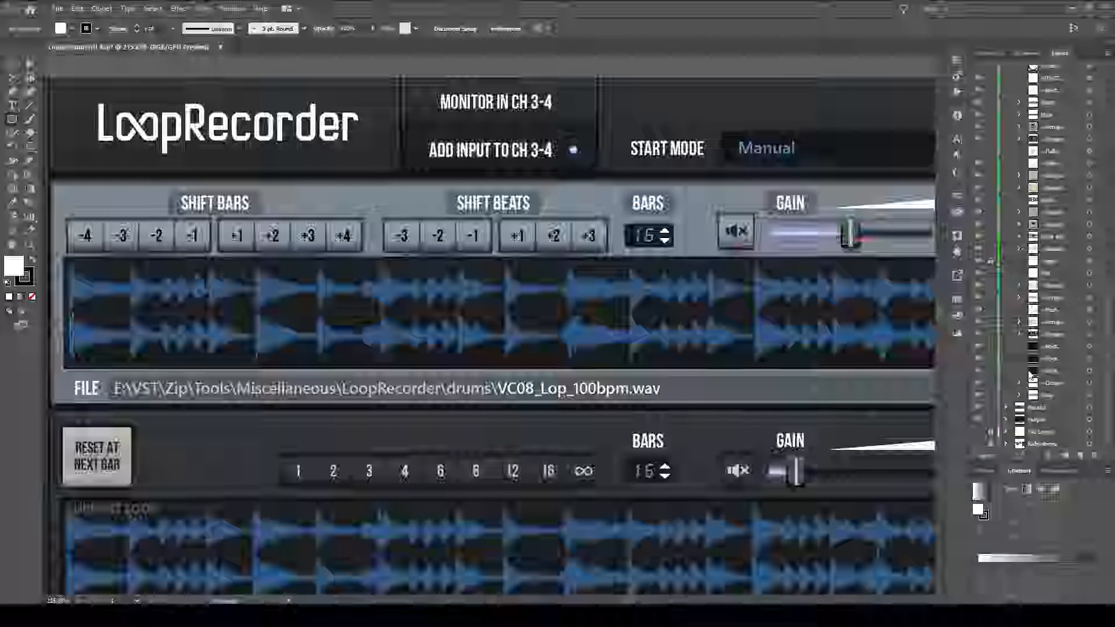
scroll(1027, 420, "down", 7)
scroll(1016, 172, "down", 5)
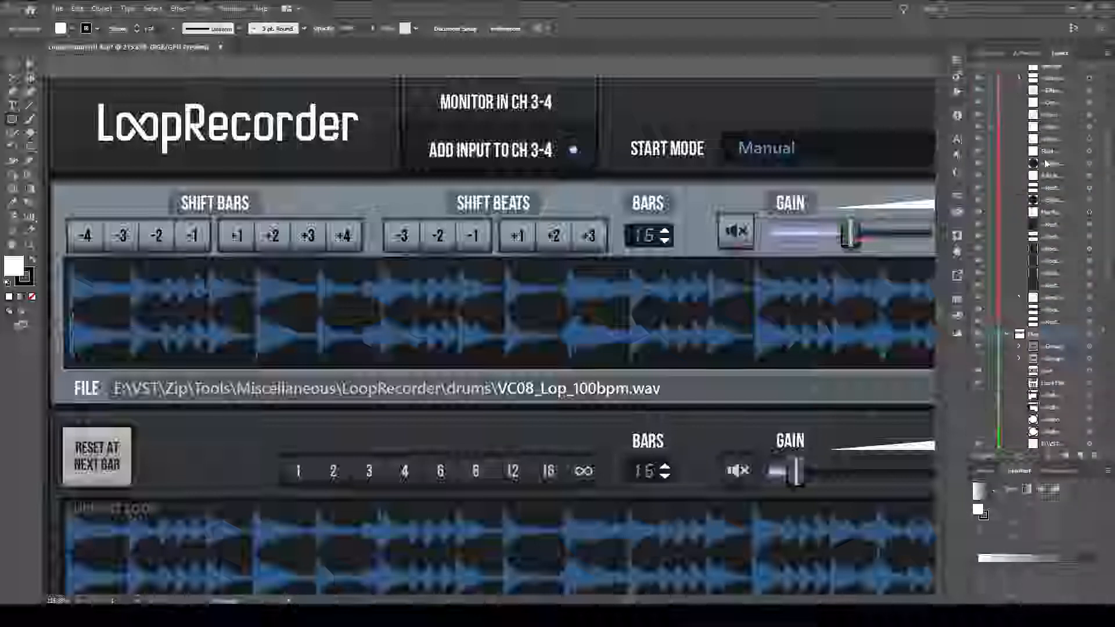
left_click(1006, 169)
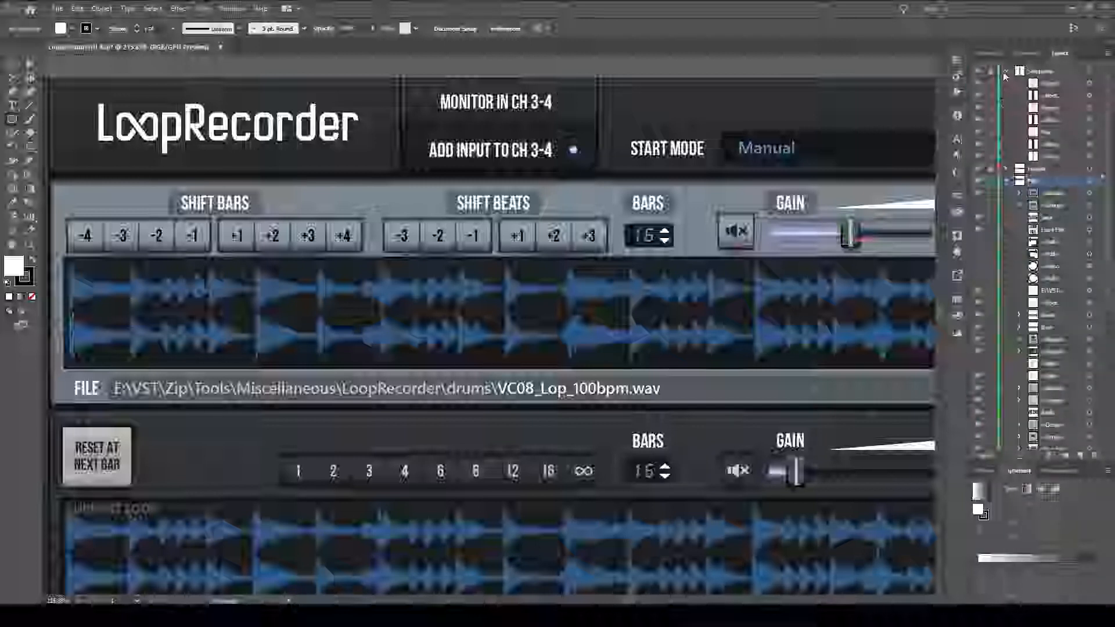
left_click(1006, 71)
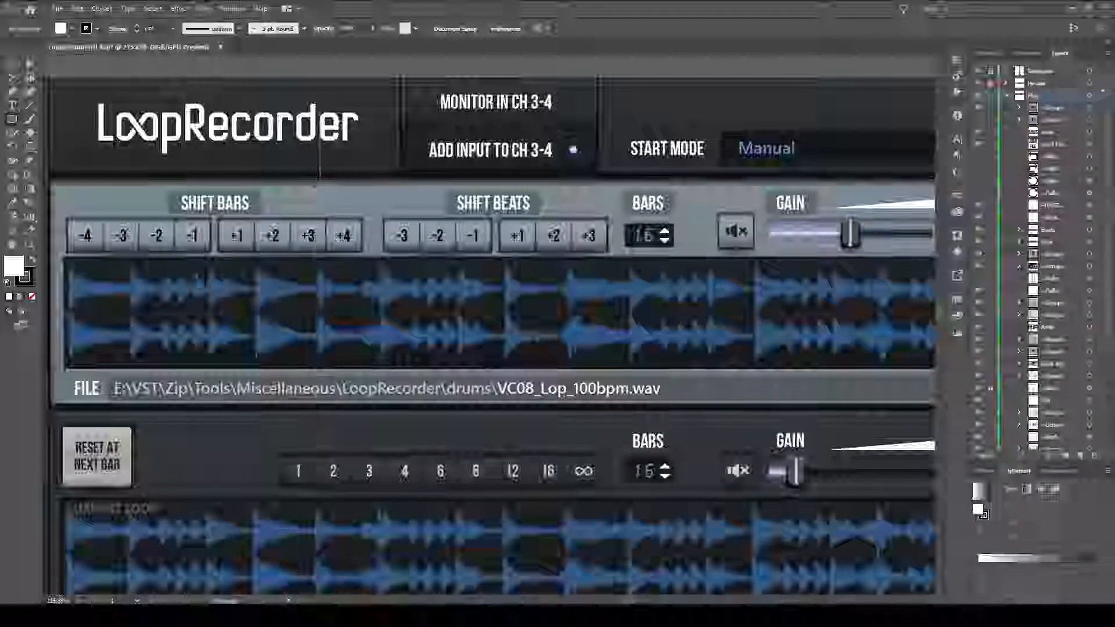
Select the Shift Bars button group and expand its contents in the layer list down to the backing rectangles.
key("v")
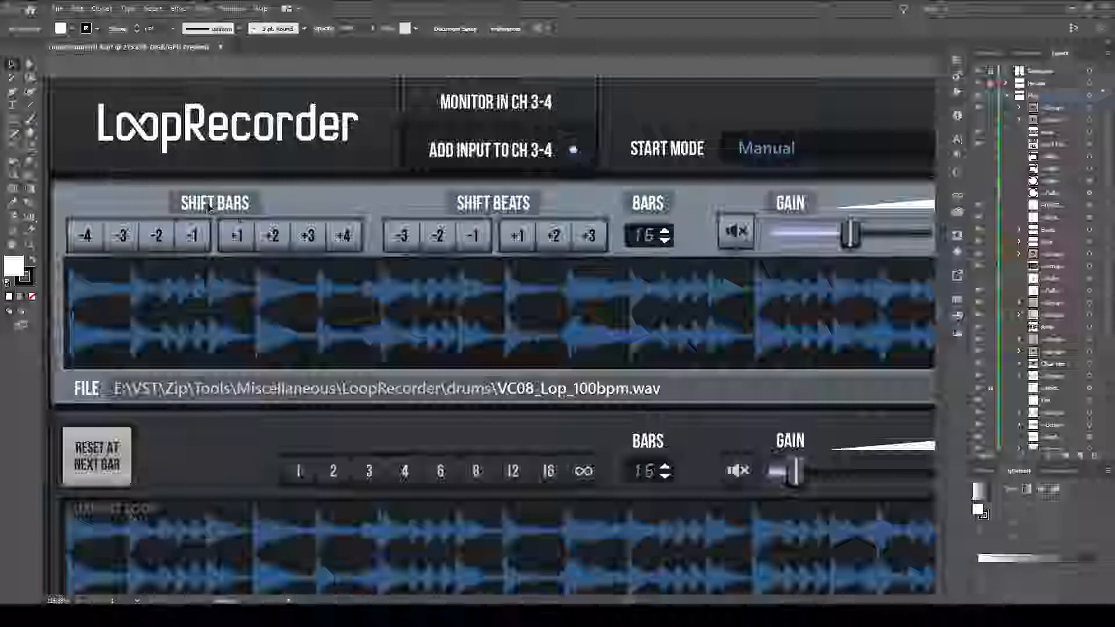
left_click(154, 236)
left_click(154, 235)
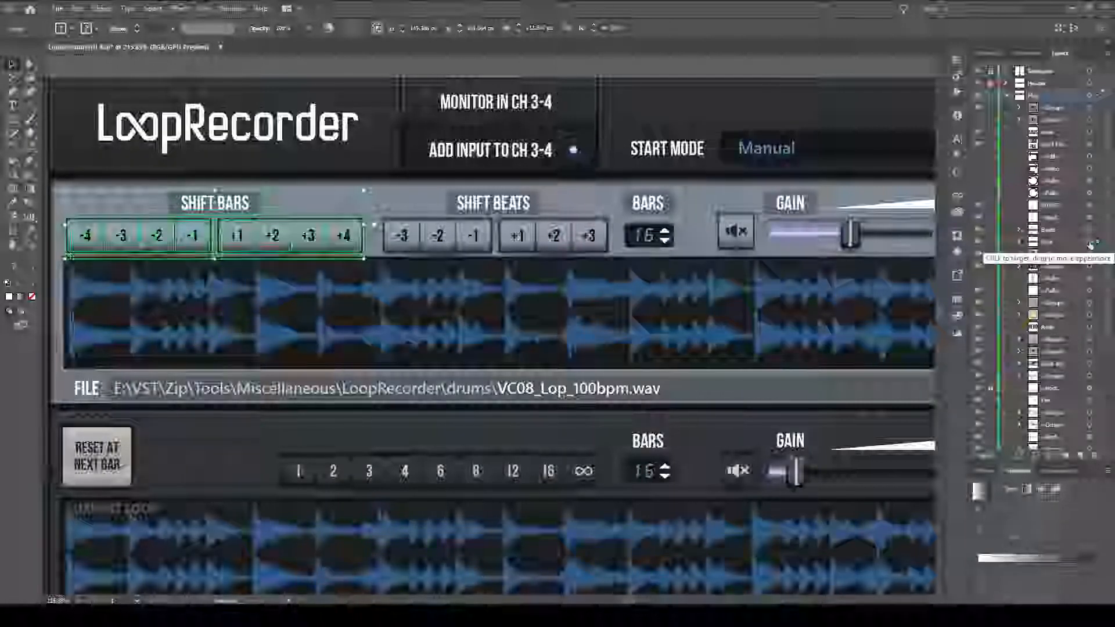
left_click(1019, 242)
scroll(1064, 255, "down", 8)
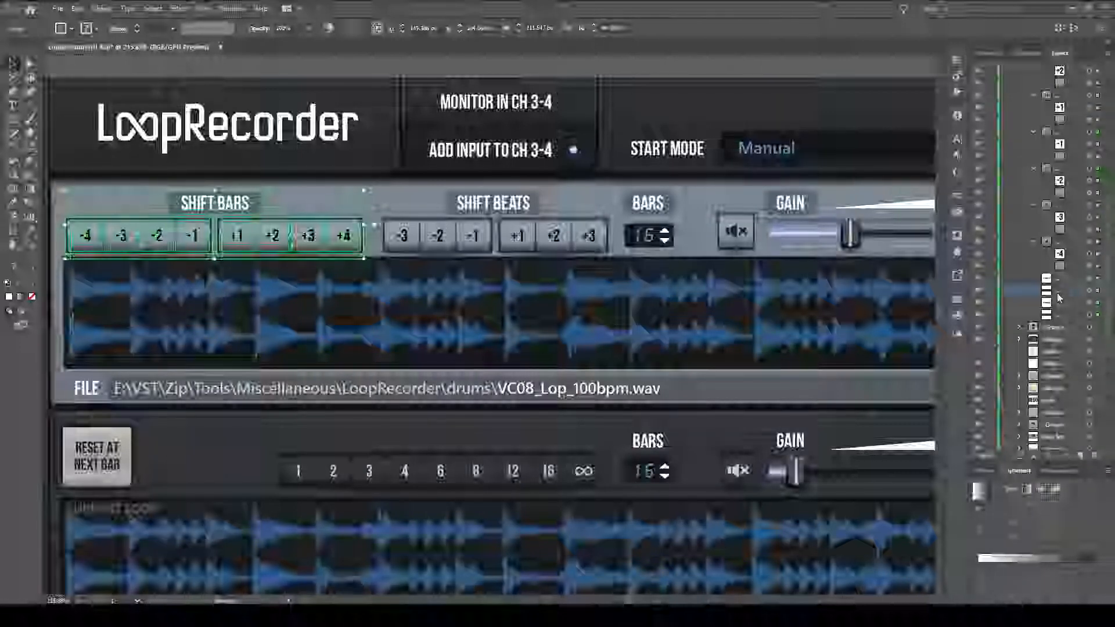
Switch two of the Shift Bars group's backing shapes off and on one after the other.
left_click(979, 292)
left_click(978, 293)
left_click(978, 316)
left_click(979, 316)
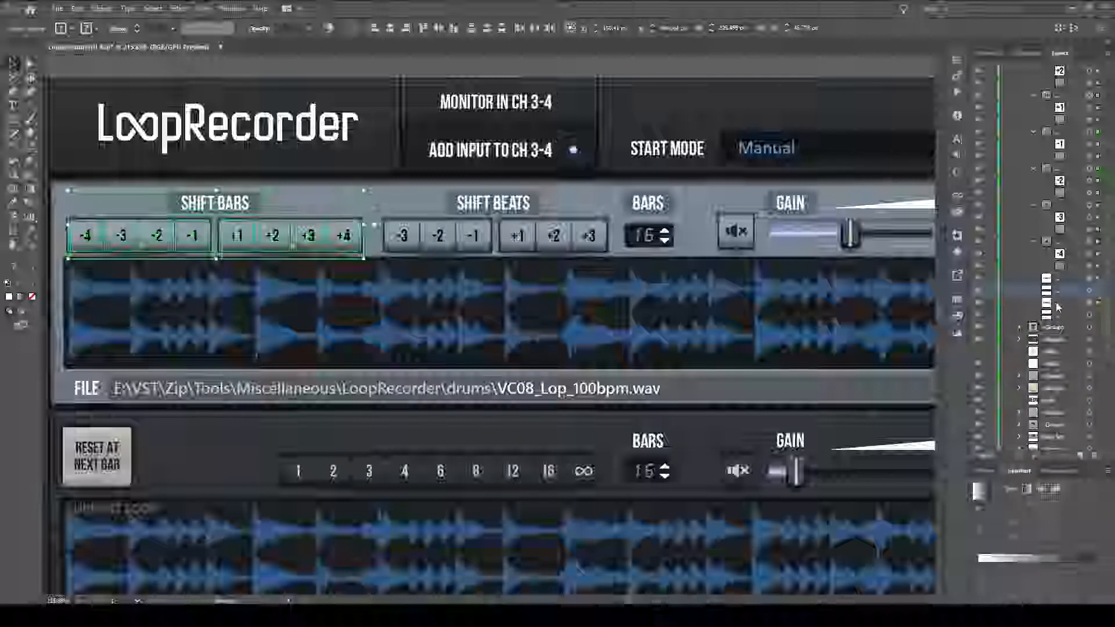
Select the backing rectangles behind the negative and positive Shift Bars buttons separately, and both together.
left_click(1098, 291)
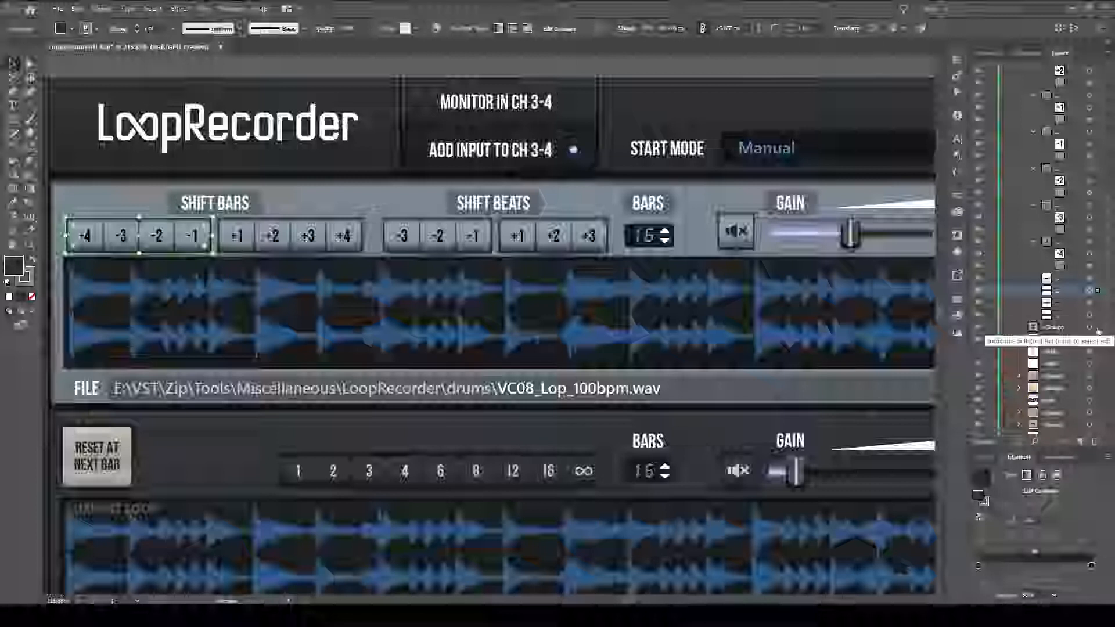
left_click(1098, 316)
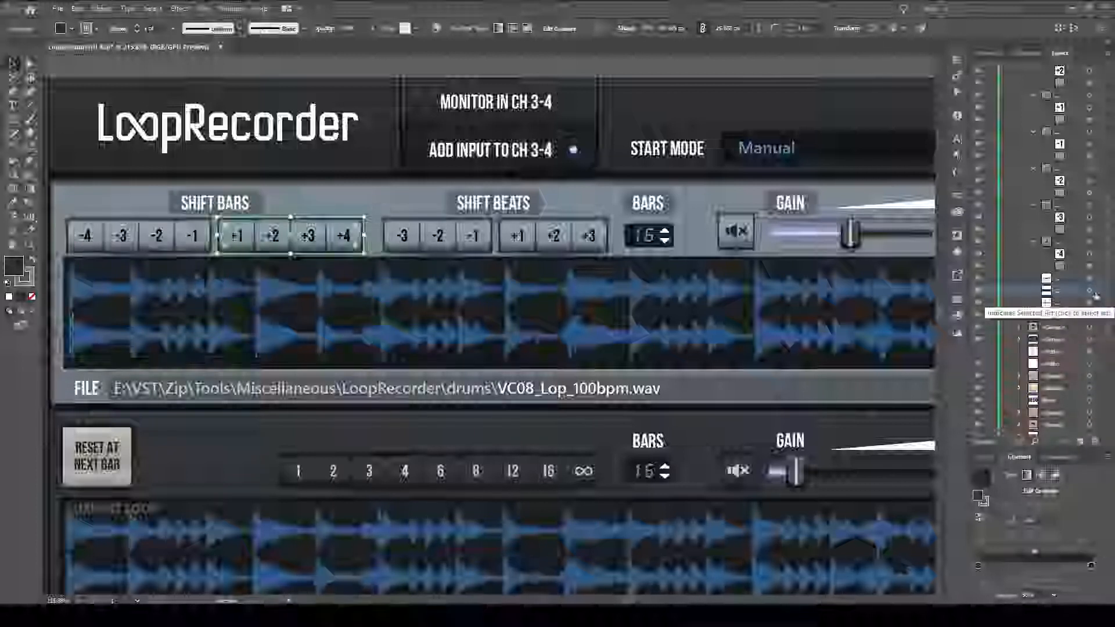
left_click(1098, 291, "shift")
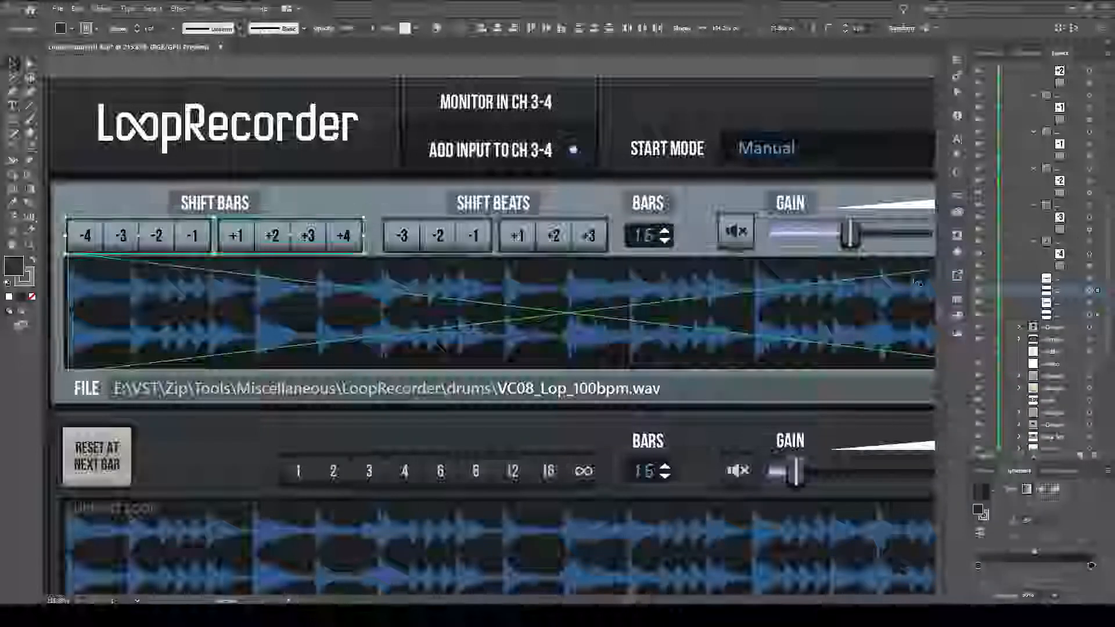
Expand the Shift Beats group in the layer list and add its two backing rectangles to the selection.
scroll(1057, 224, "up", 5)
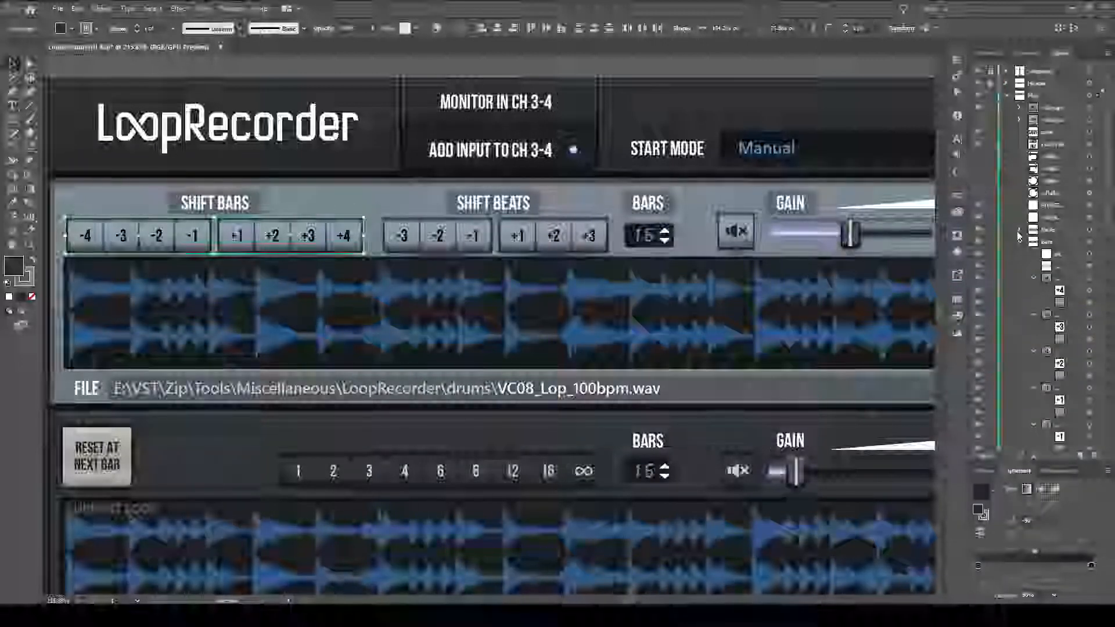
left_click(1021, 231)
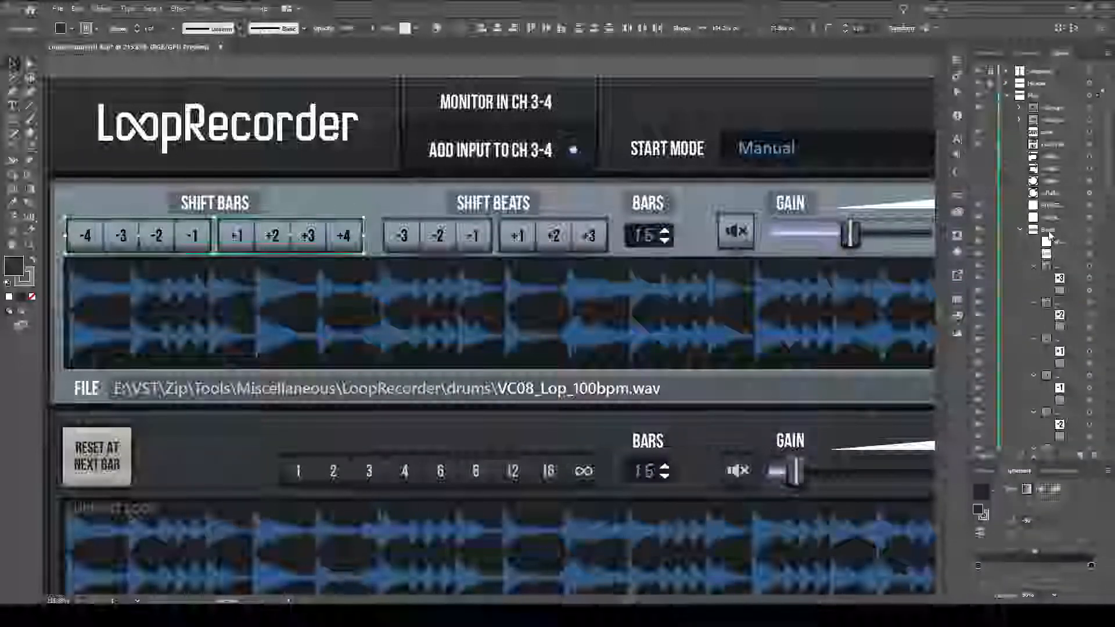
scroll(1086, 221, "down", 5)
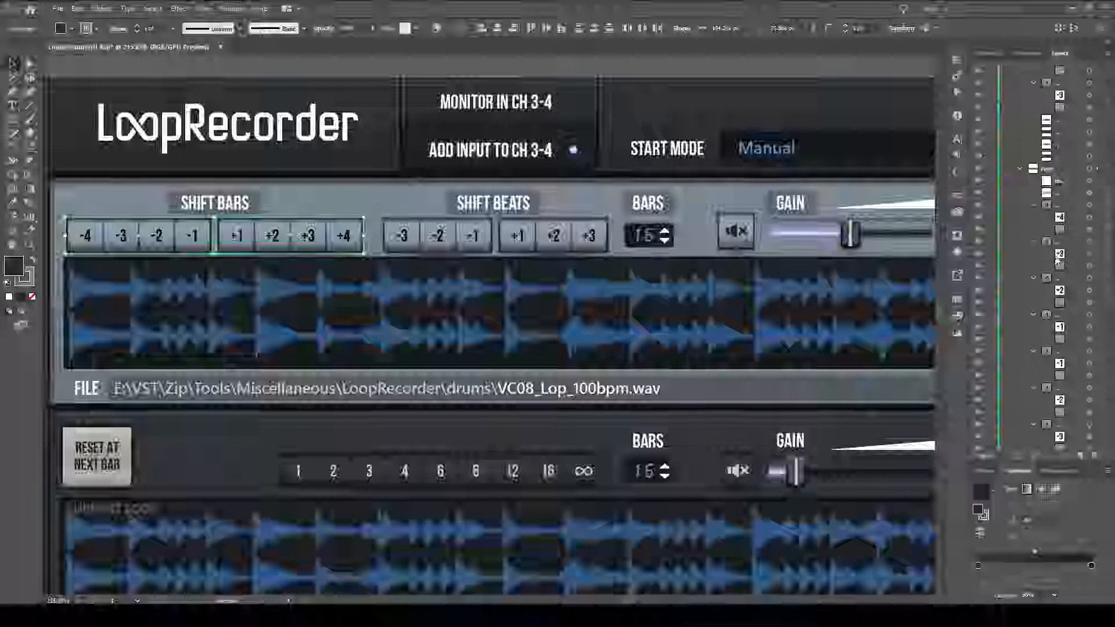
scroll(1099, 203, "up", 2)
left_click(1098, 216, "shift")
left_click(1101, 235, "shift")
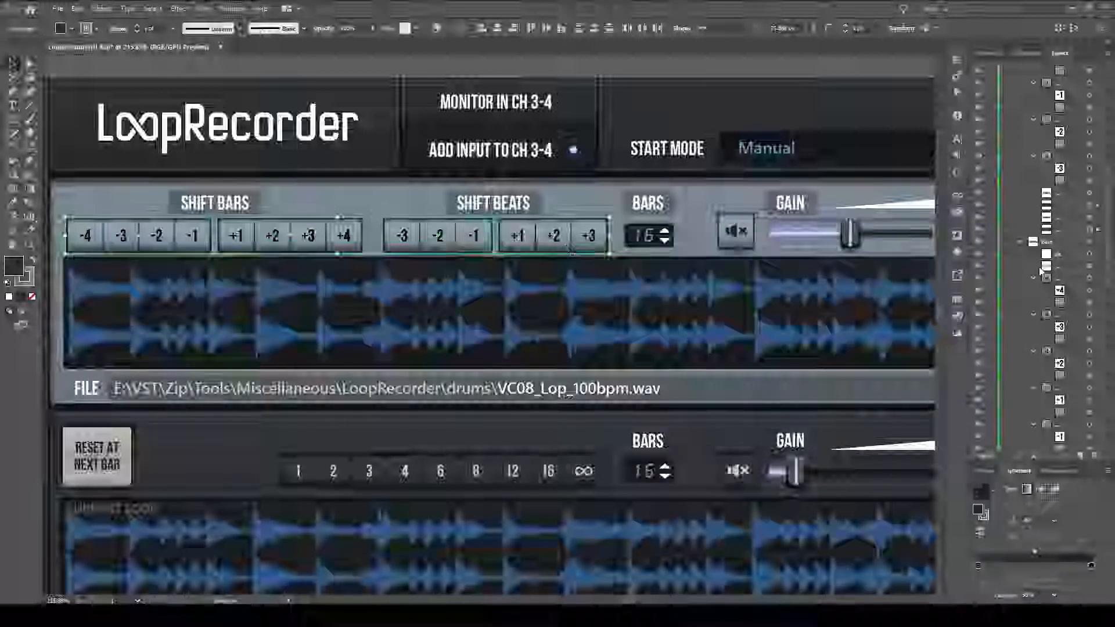
Select the Play section's mute button and the Shift Bars group in turn to locate them among the layers, and clear the selection.
left_click(739, 235)
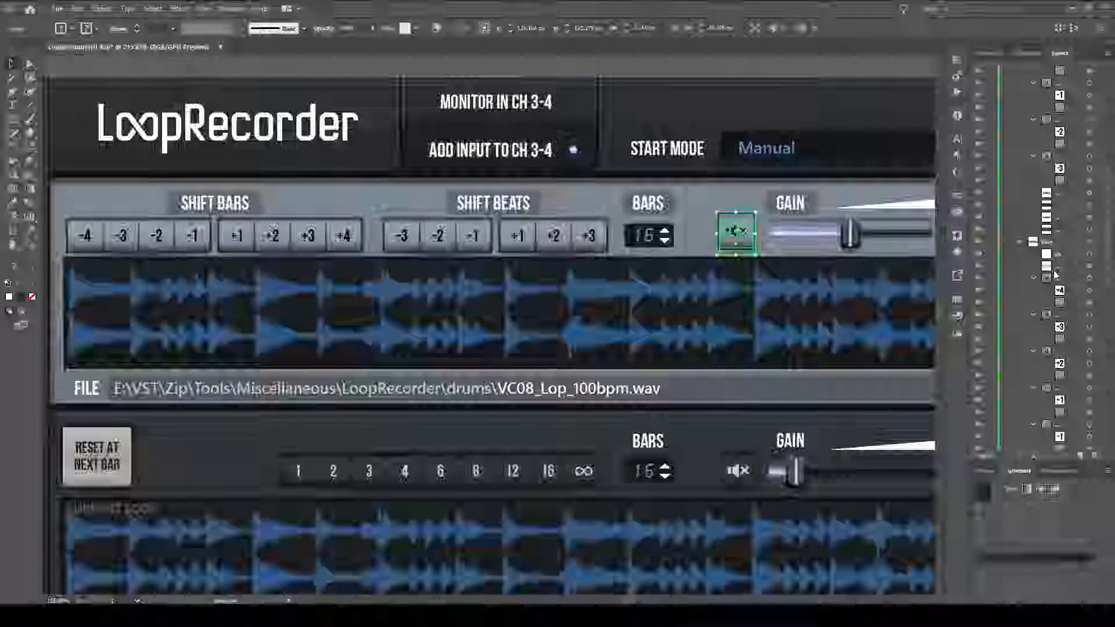
scroll(1056, 275, "up", 5)
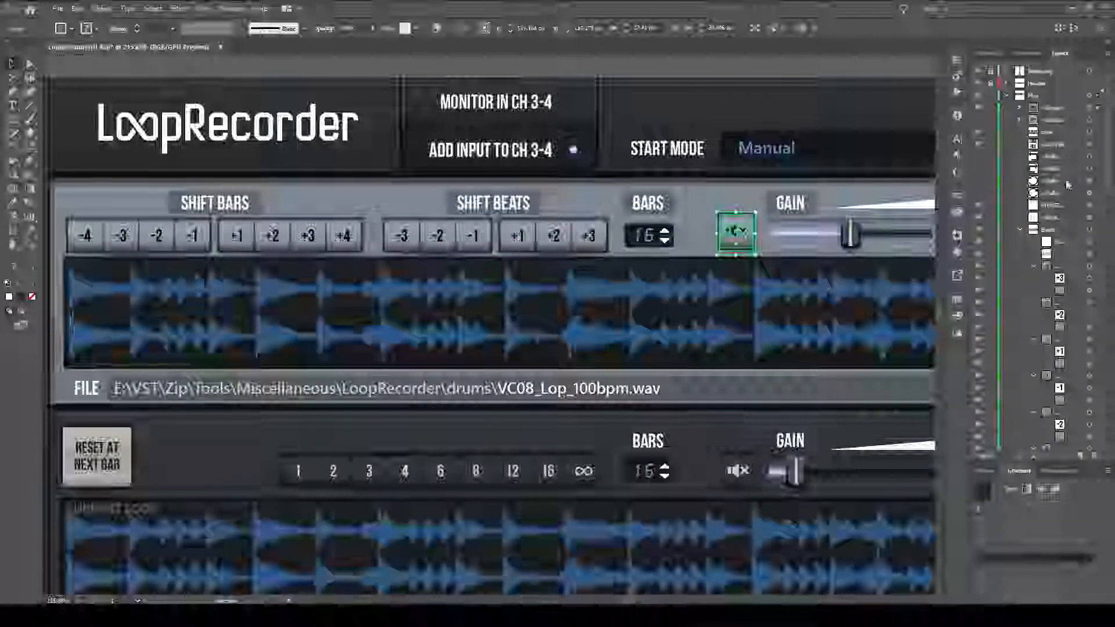
left_click(193, 234)
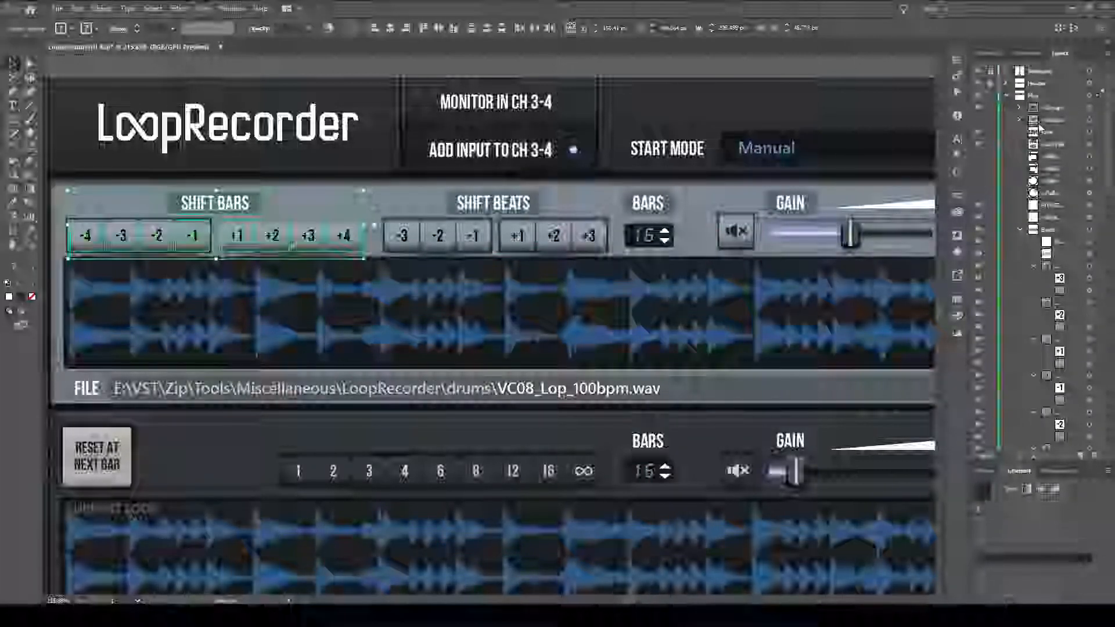
scroll(1075, 275, "down", 5)
scroll(1075, 275, "down", 4)
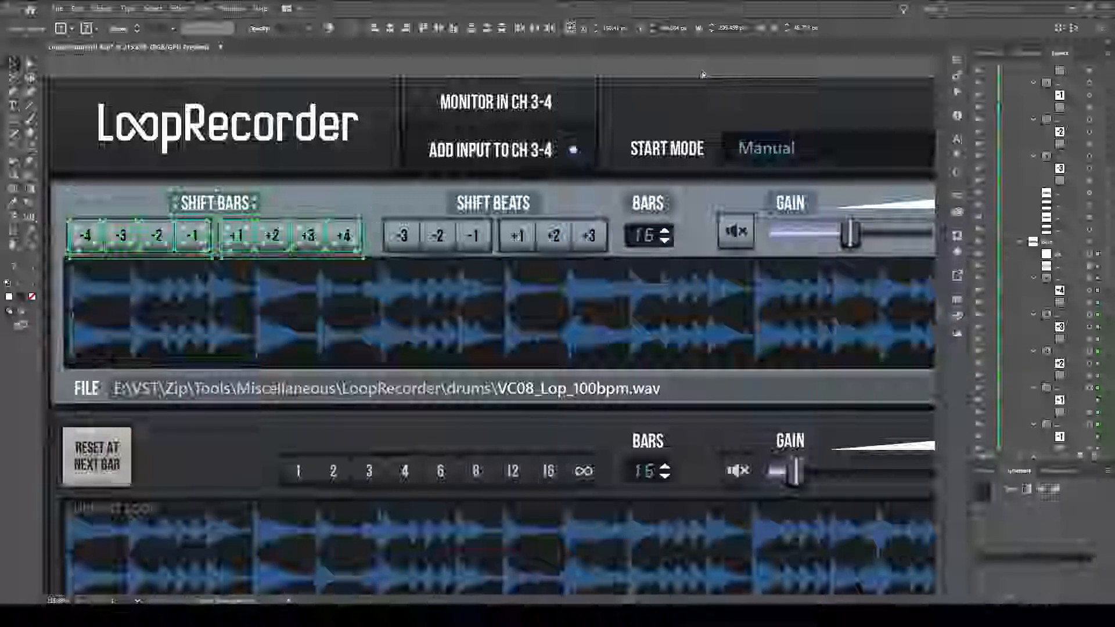
left_click(702, 73)
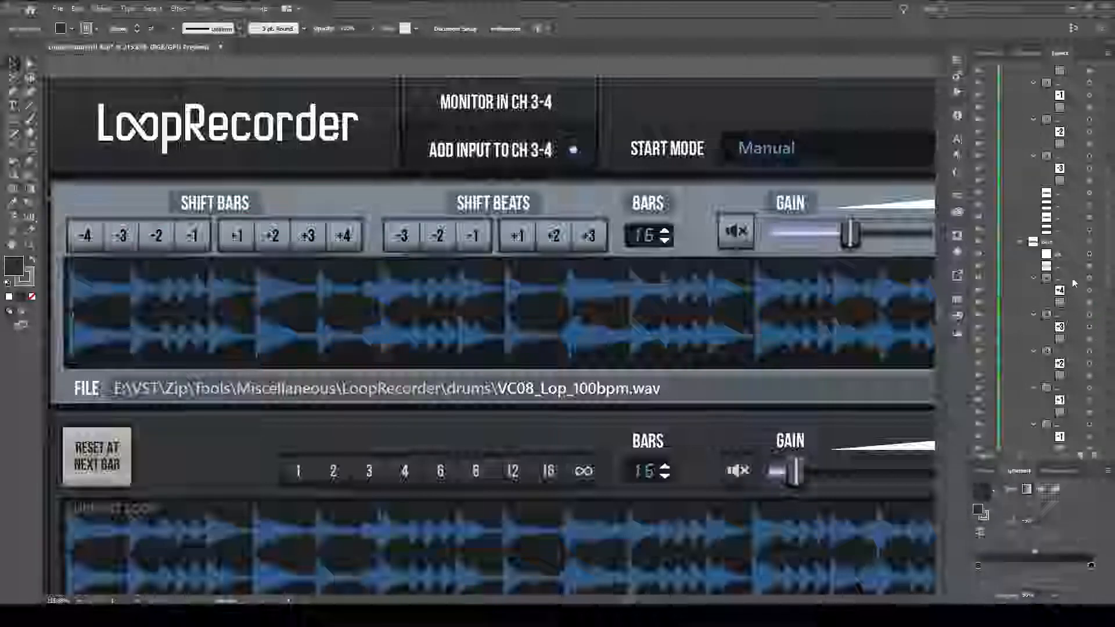
Reselect the two backing rectangles of the Shift Bars group together with the two of the Shift Beats group.
scroll(1067, 252, "down", 4)
left_click(358, 244)
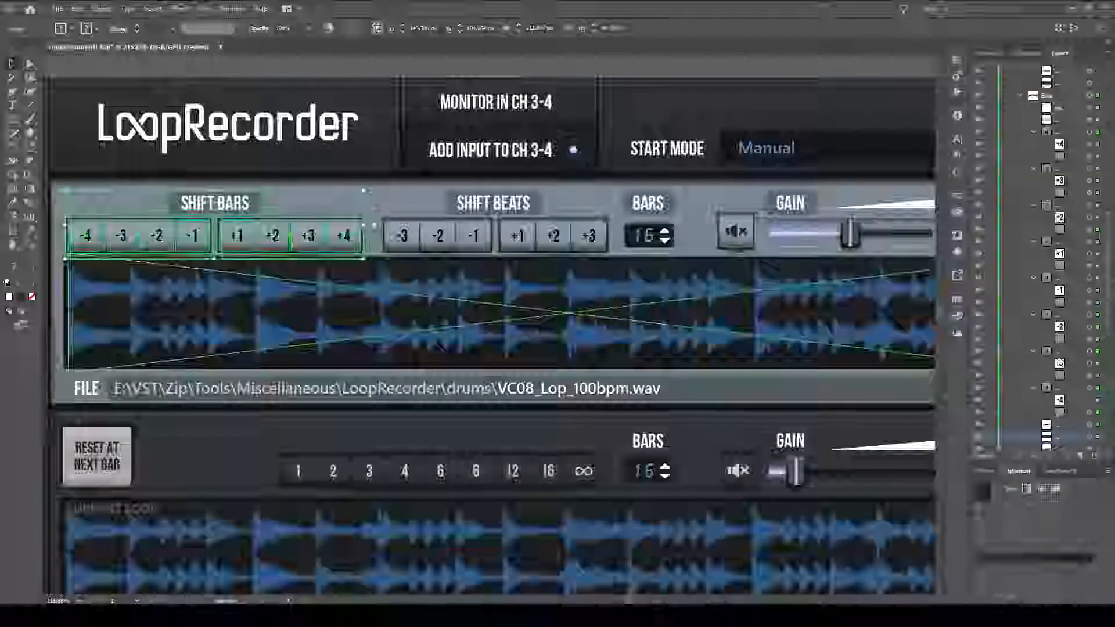
scroll(1090, 390, "down", 3)
left_click(1098, 329)
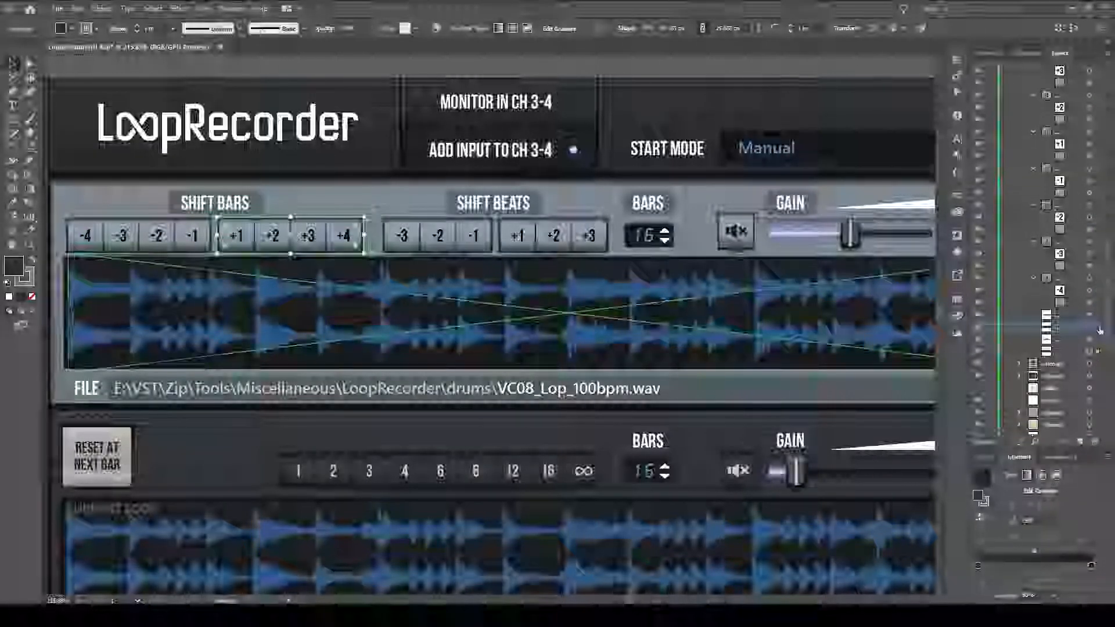
scroll(1090, 290, "up", 3)
scroll(1089, 275, "down", 3)
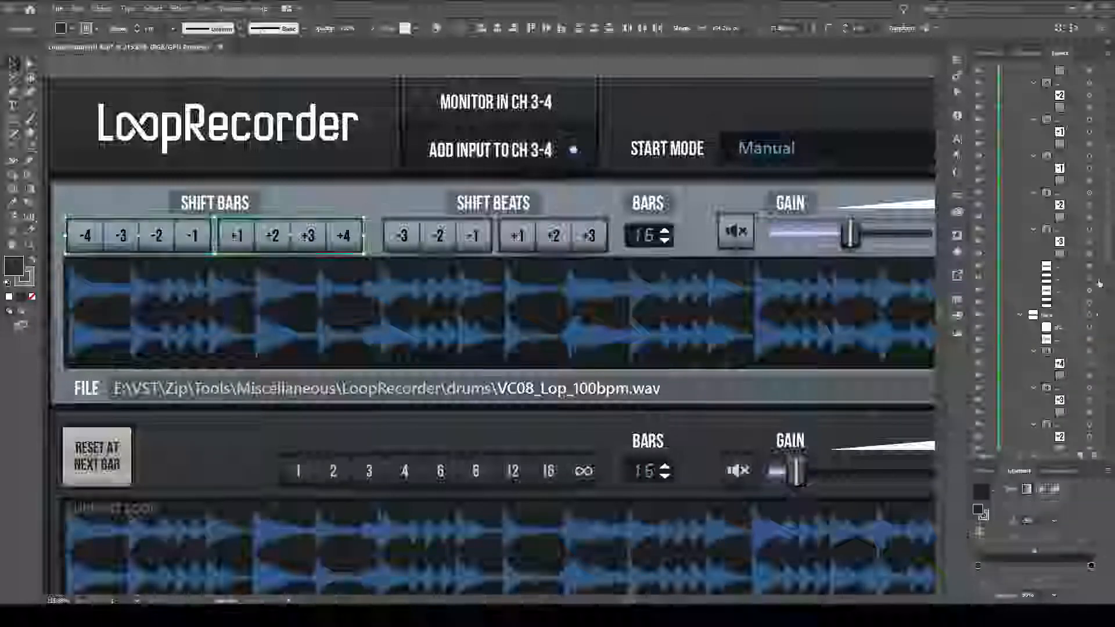
left_click(1091, 312, "shift")
Expand the Play section's mute button group in the layer list and add its backing rectangle to the selection.
scroll(1080, 261, "up", 5)
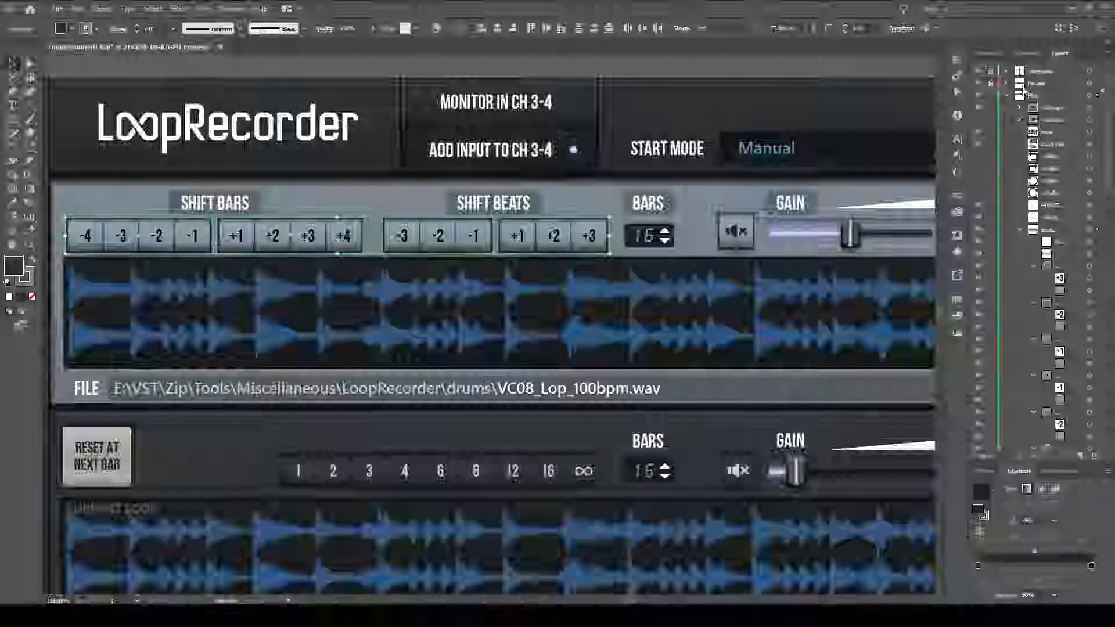
left_click(1018, 108)
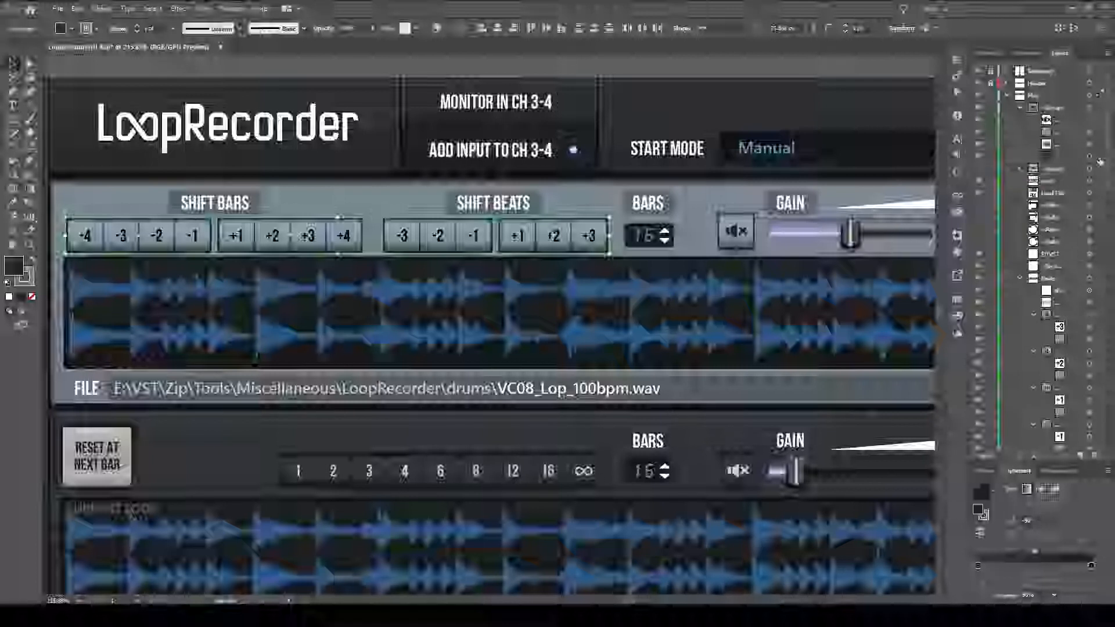
left_click(1083, 248, "shift")
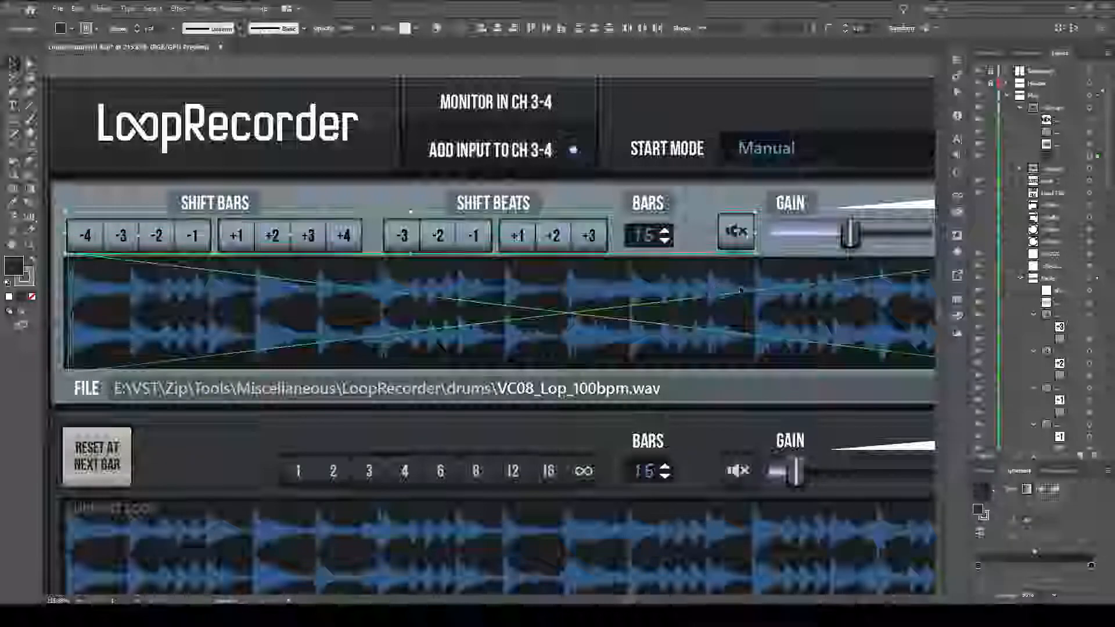
Examine the selected backing rectangles across the Play section, and view the whole interface at actual size.
scroll(752, 326, "down", 1)
left_click_drag(741, 341, 162, 288)
left_click_drag(442, 302, 742, 329)
scroll(742, 329, "down", 2)
left_click_drag(494, 324, 646, 328)
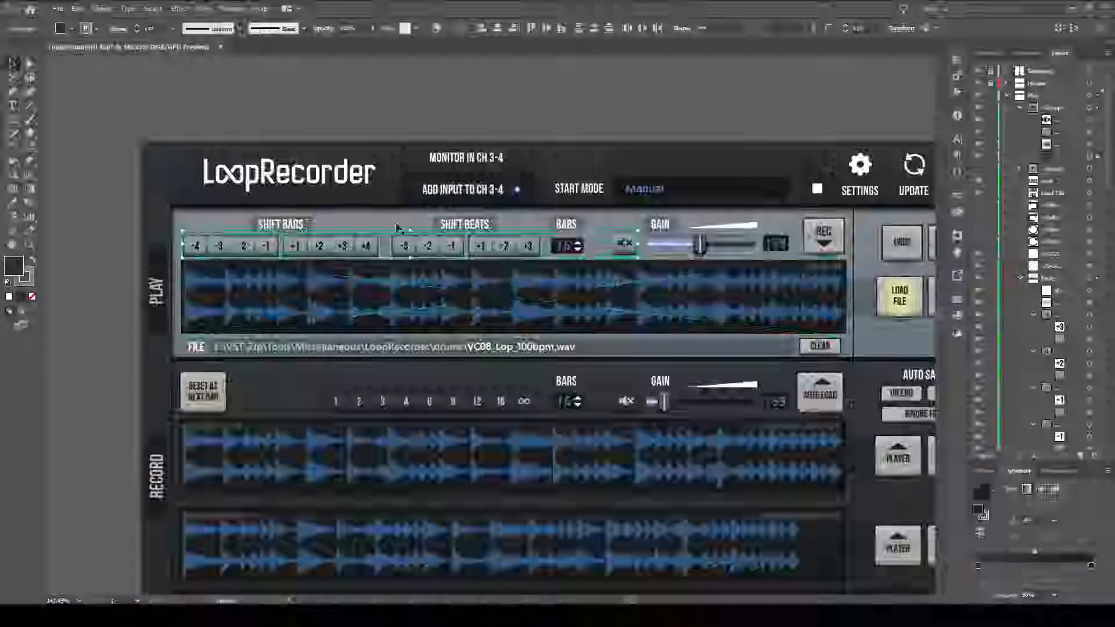
left_click(532, 308)
mouse_move(532, 308)
left_mouse_down()
mouse_move(515, 323)
mouse_move(542, 308)
left_mouse_up()
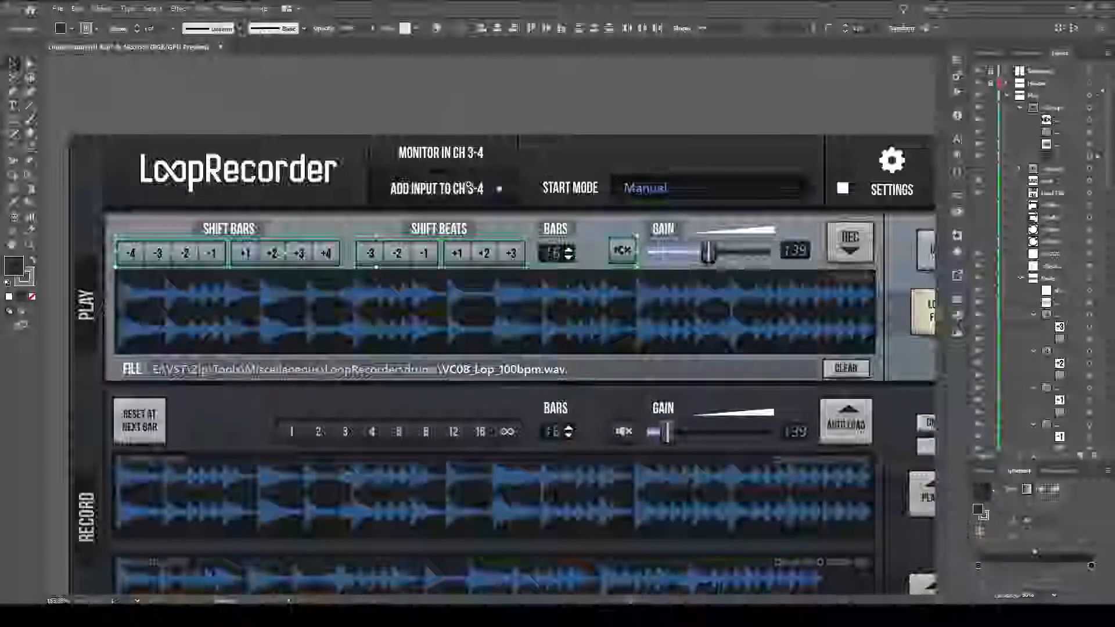
left_click_drag(468, 190, 379, 203)
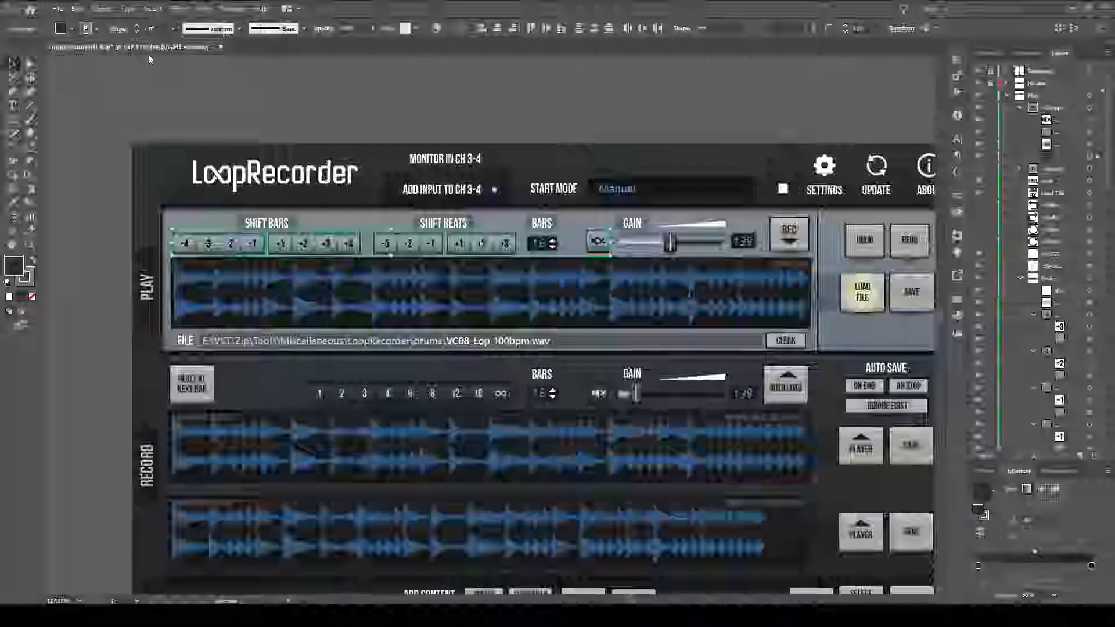
key("ctrl+1")
left_click_drag(625, 436, 497, 338)
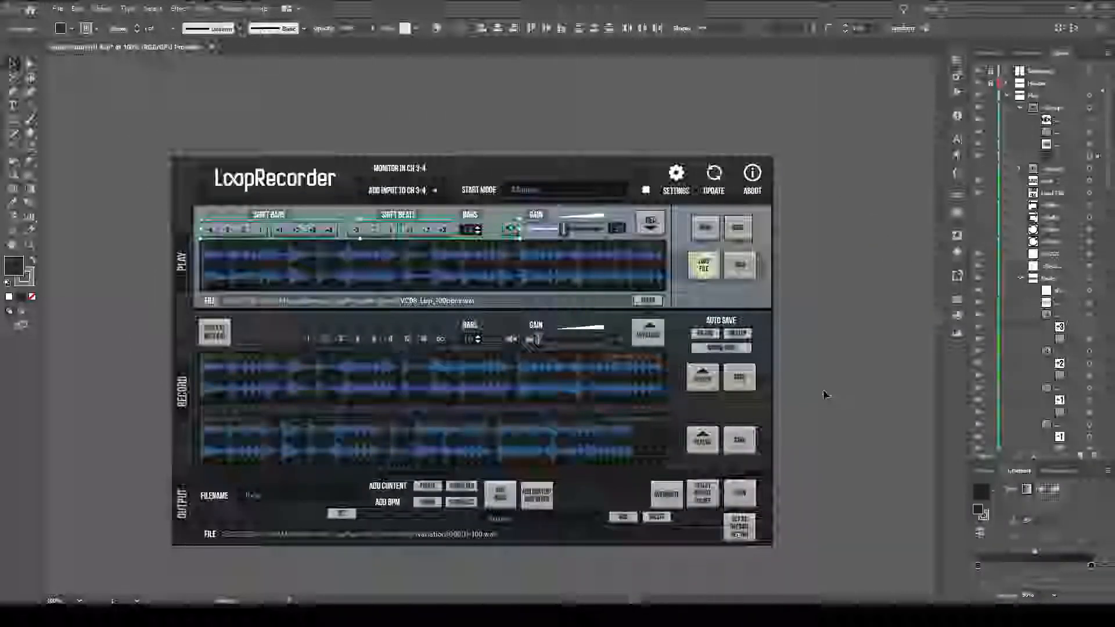
Hide the bounding box around the selected backing rectangles.
left_click(204, 8)
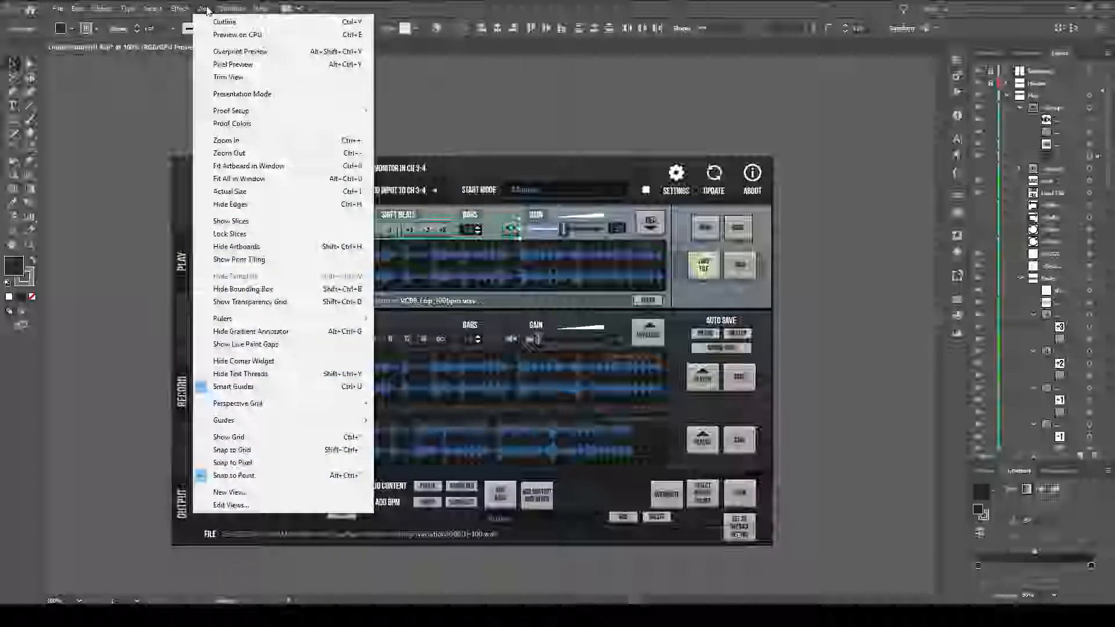
left_click(206, 7)
left_click(206, 7)
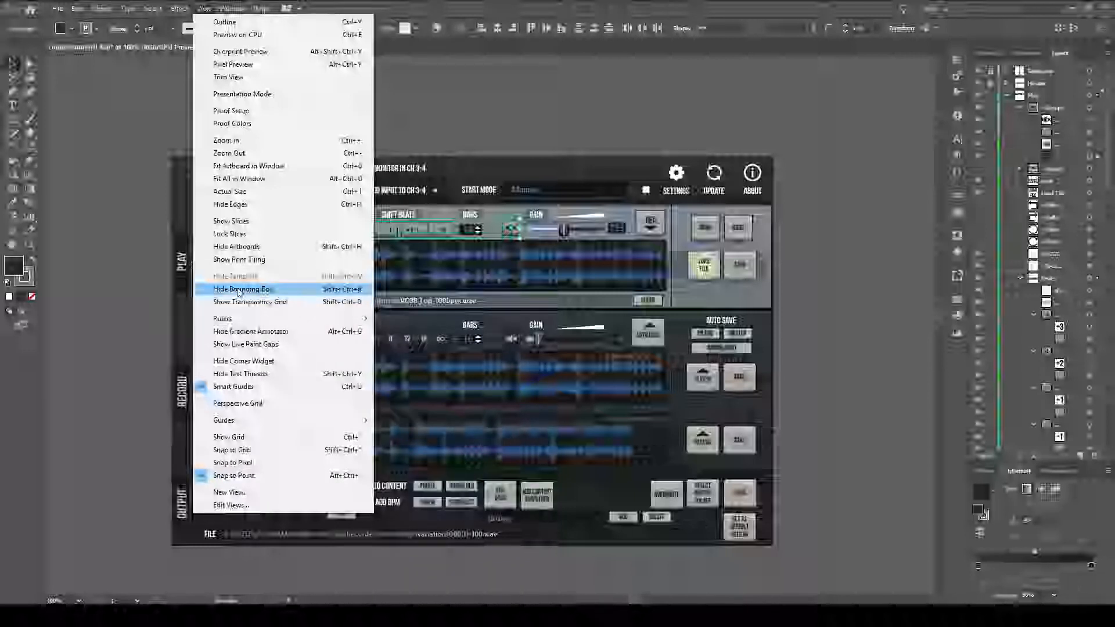
left_click(239, 290)
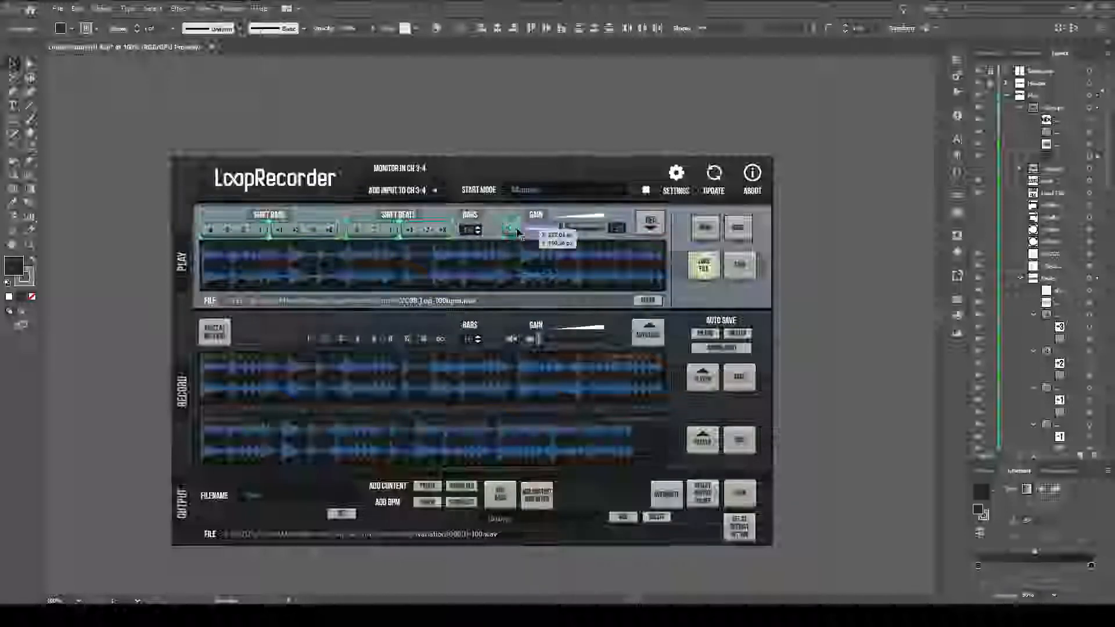
left_click(205, 9)
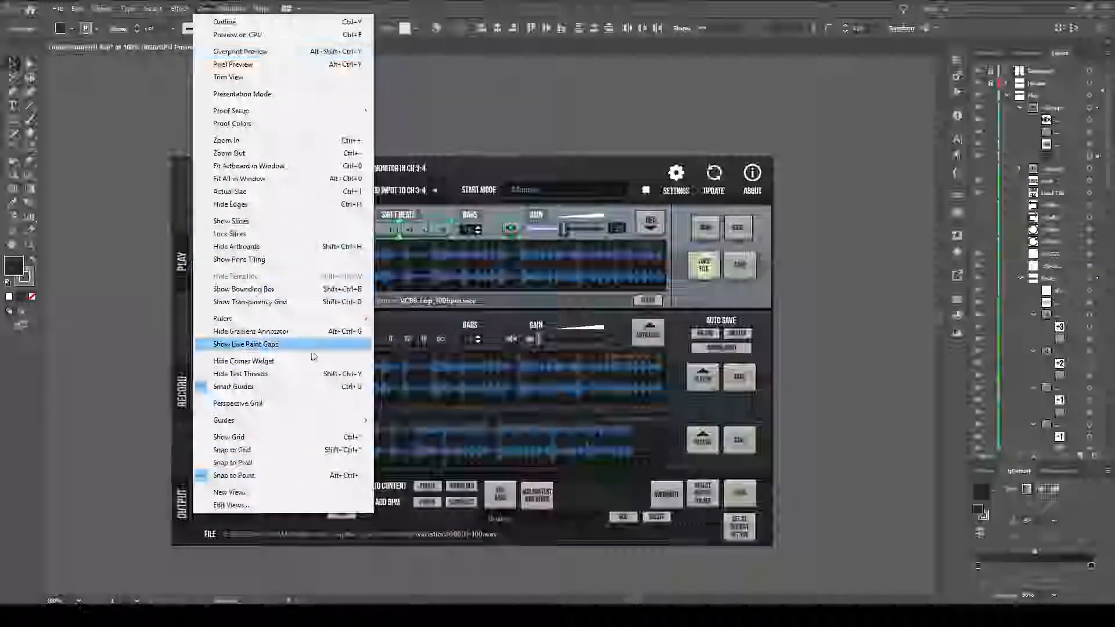
left_click(313, 386)
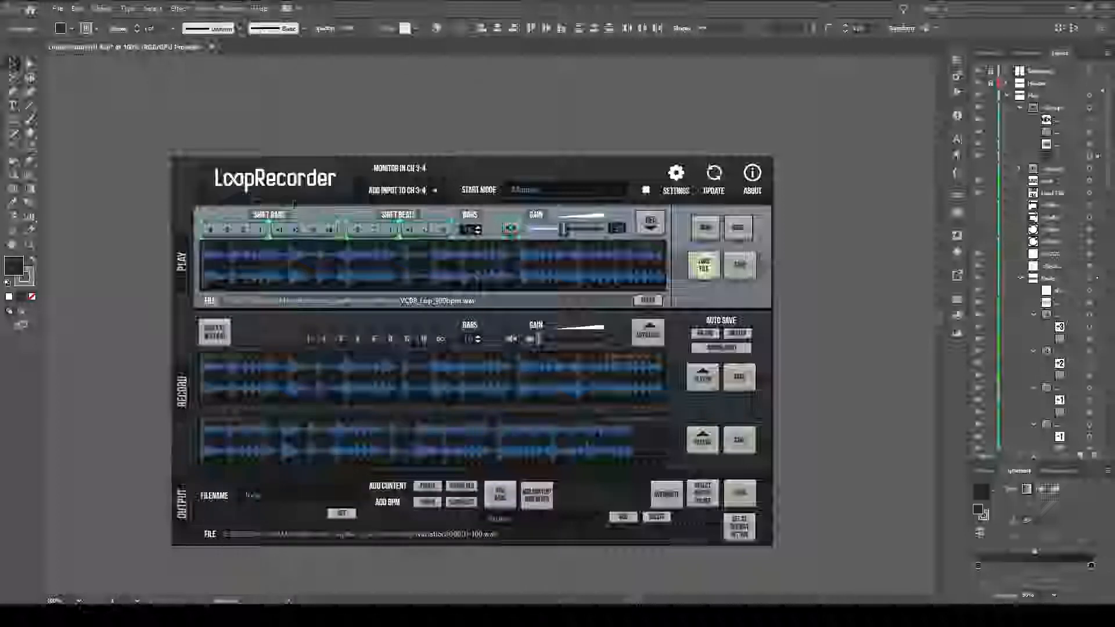
left_click(178, 8)
mouse_move(207, 5)
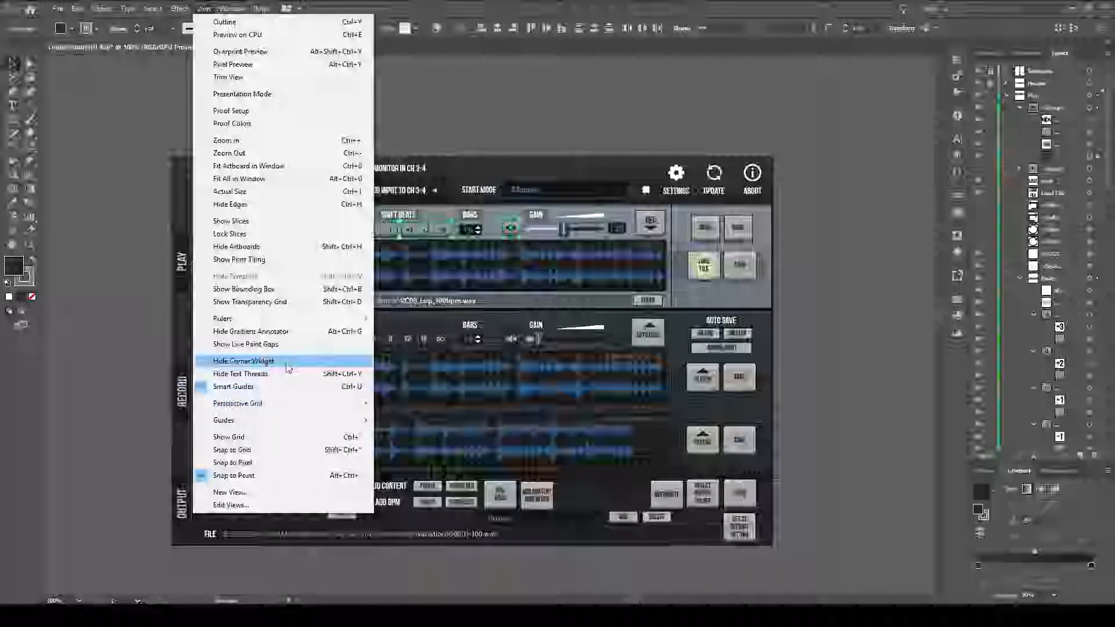
left_click(287, 364)
left_click(179, 8)
left_click(199, 10)
left_click(200, 11)
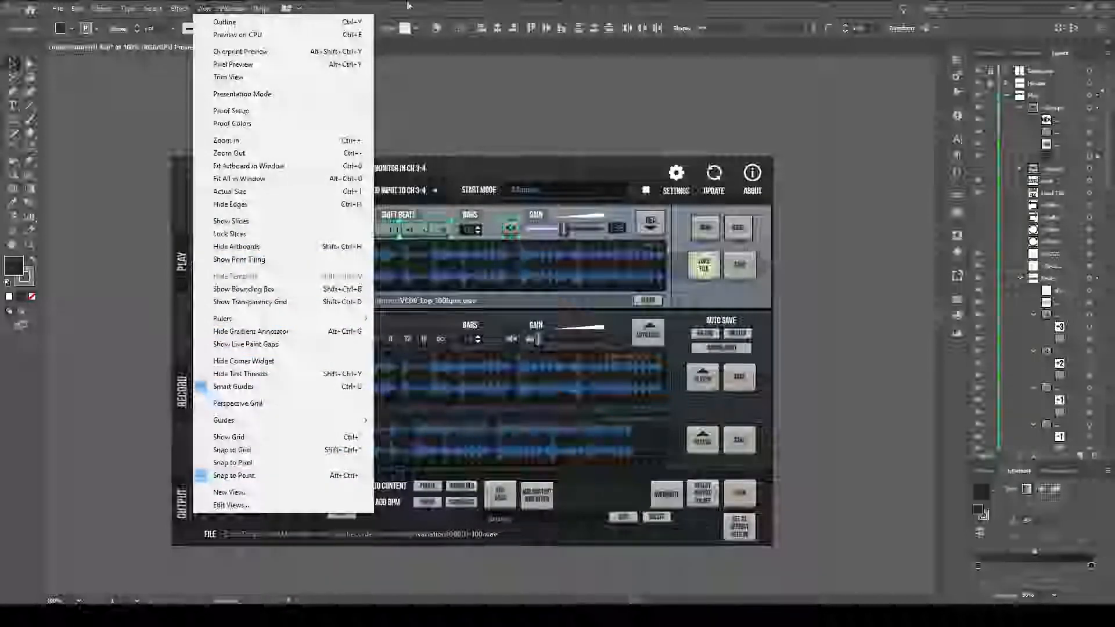
left_click(494, 6)
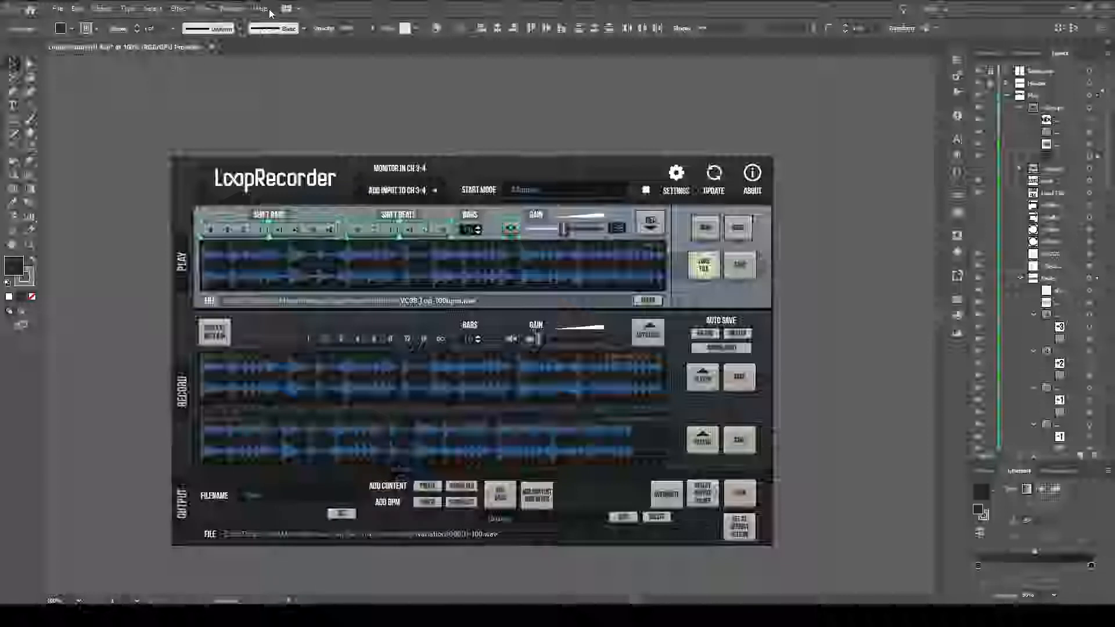
Hide the gradient annotator and show it again.
left_click(204, 8)
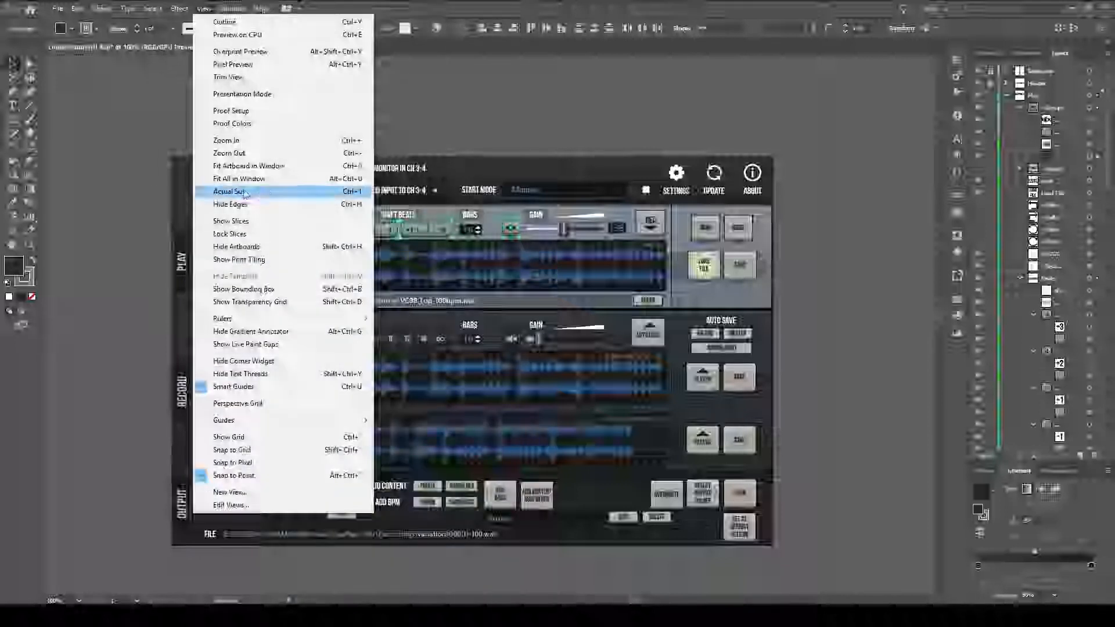
mouse_move(346, 324)
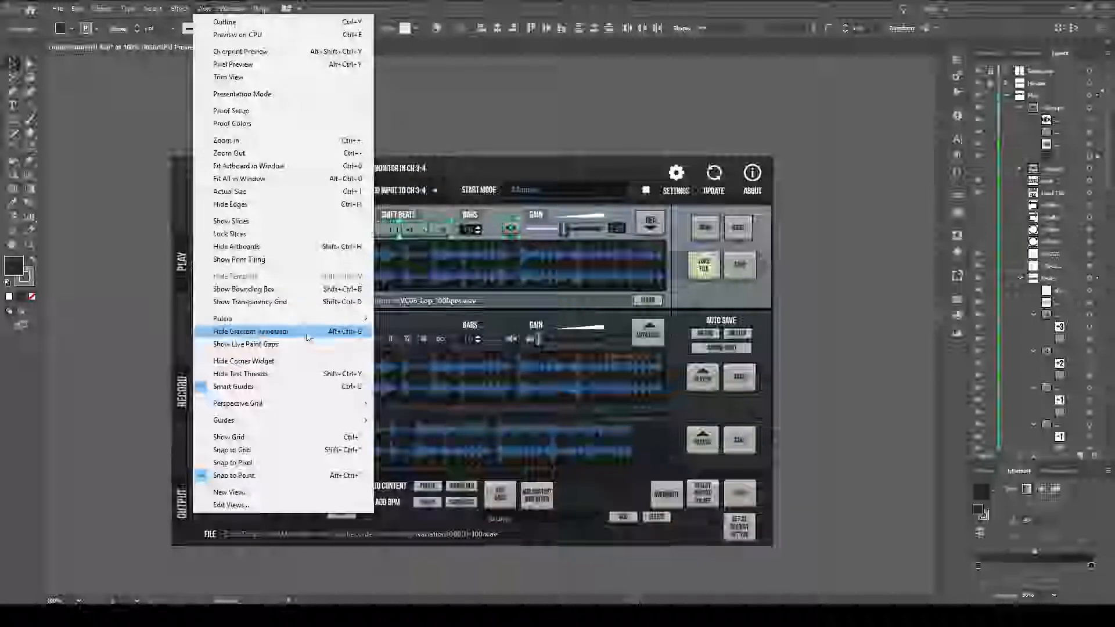
left_click(308, 336)
left_click(204, 8)
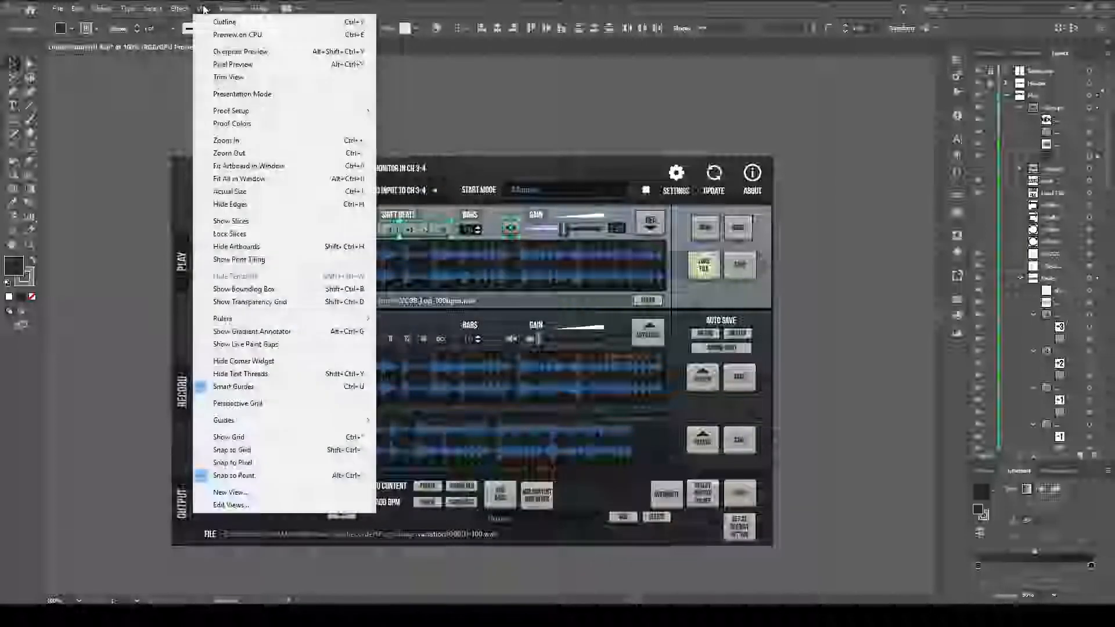
left_click(302, 336)
Hide the selection edges so the backing rectangles can be judged without highlighted outlines.
left_click(206, 8)
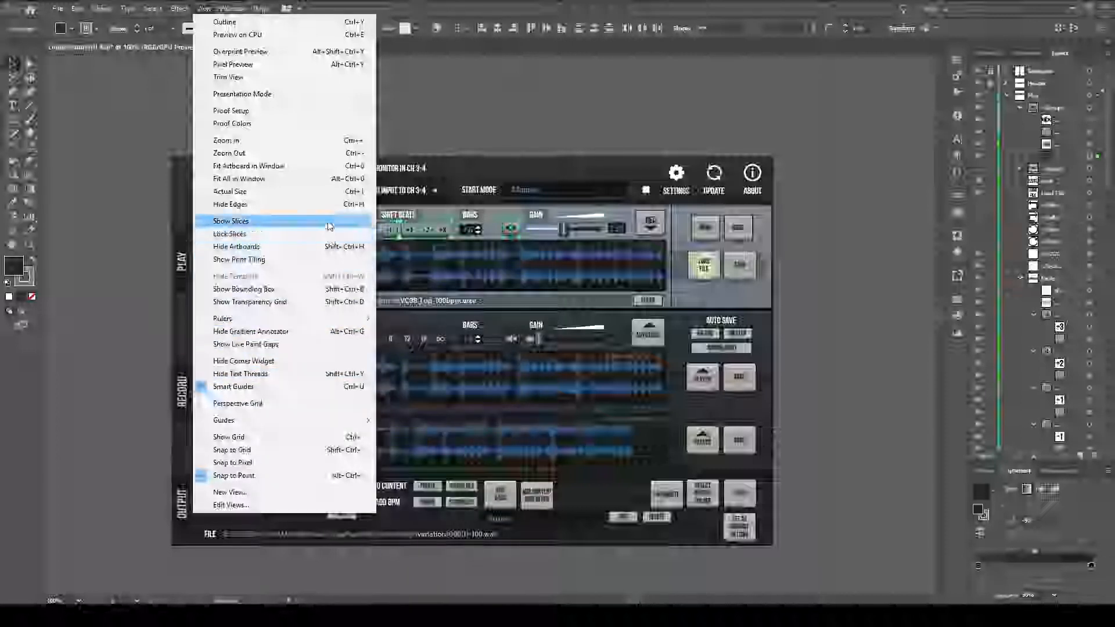
left_click(332, 205)
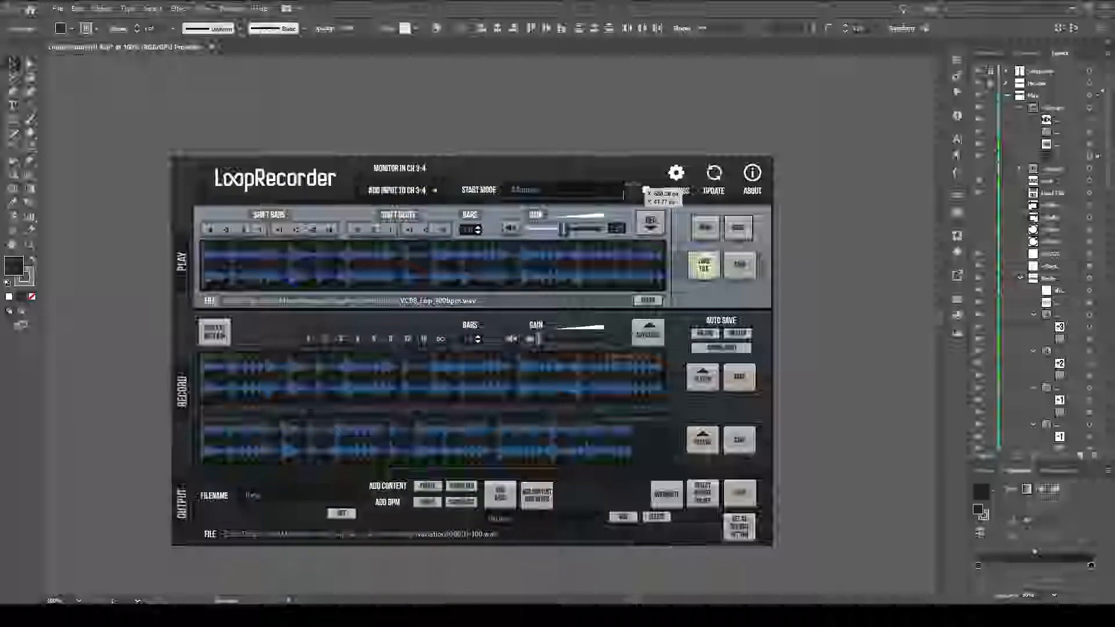
left_click(199, 7)
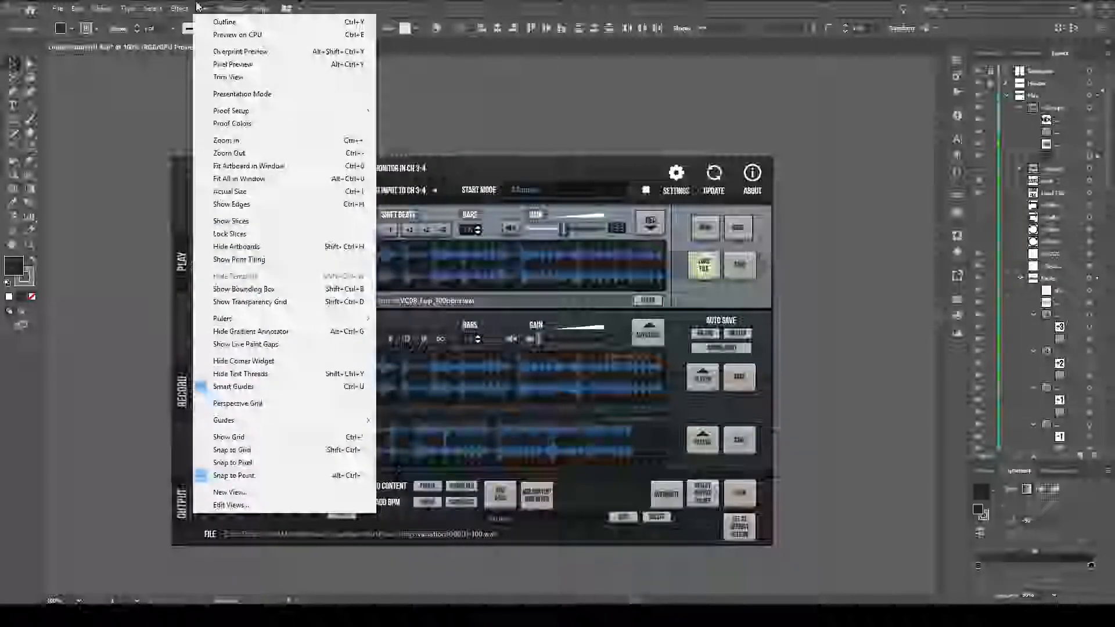
left_click(565, 7)
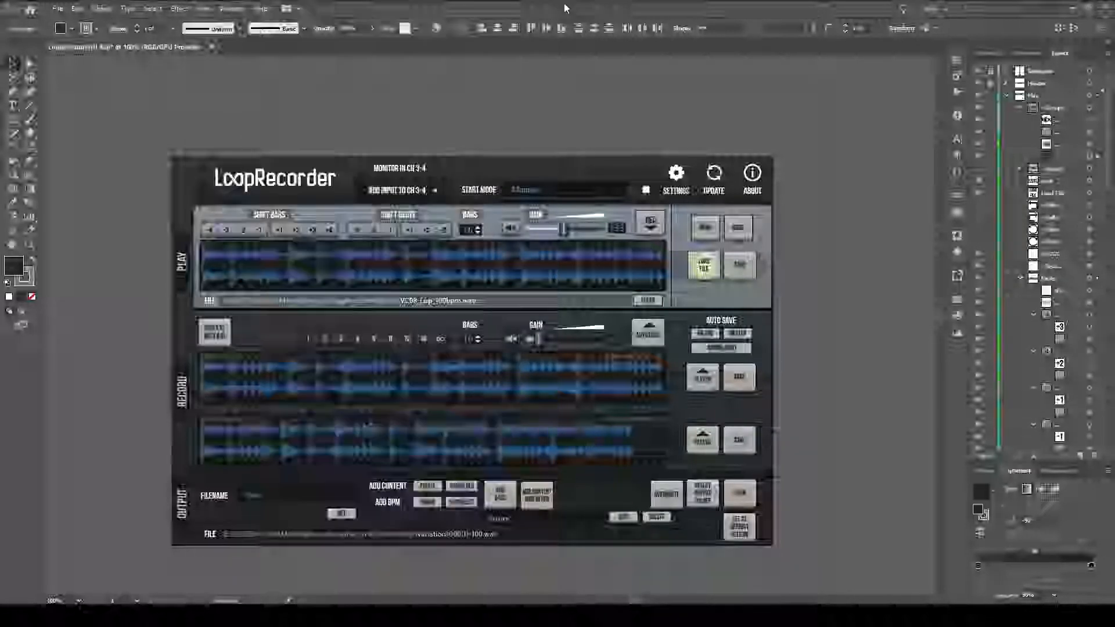
left_click(199, 7)
left_click(508, 7)
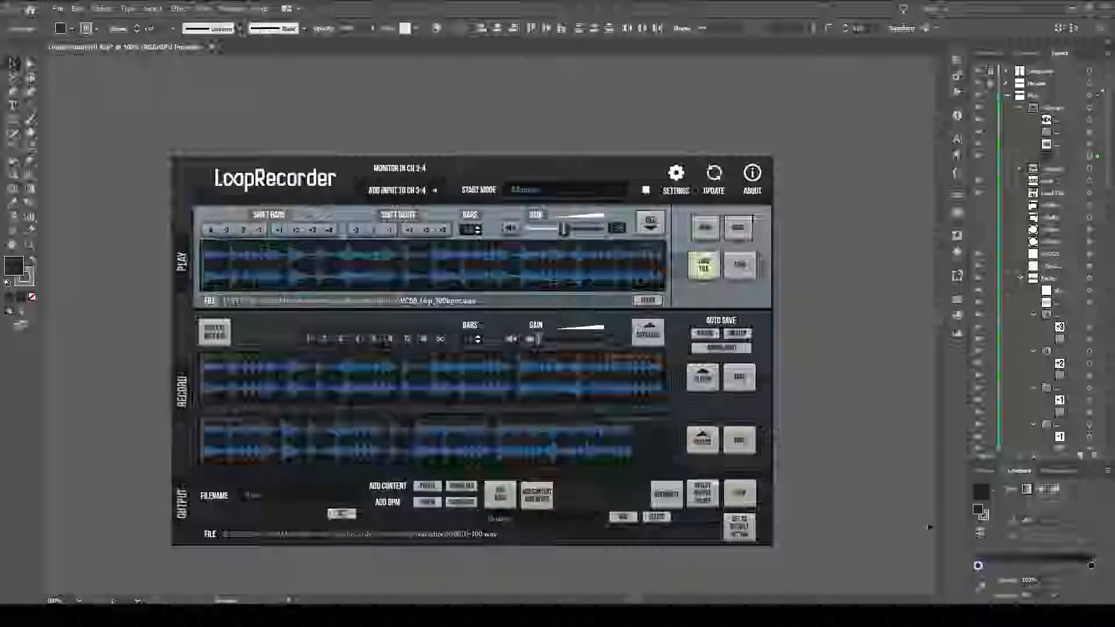
Open the color of the backing rectangles' first gradient stop and switch its sliders to HSB and back to RGB.
double_click(978, 565)
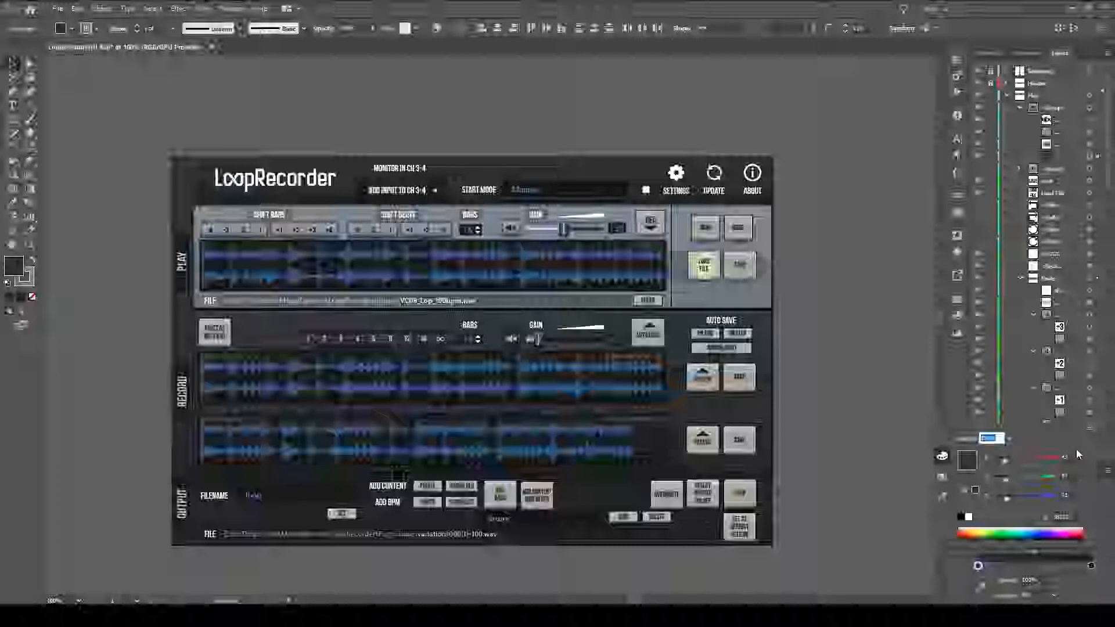
left_click(1090, 432)
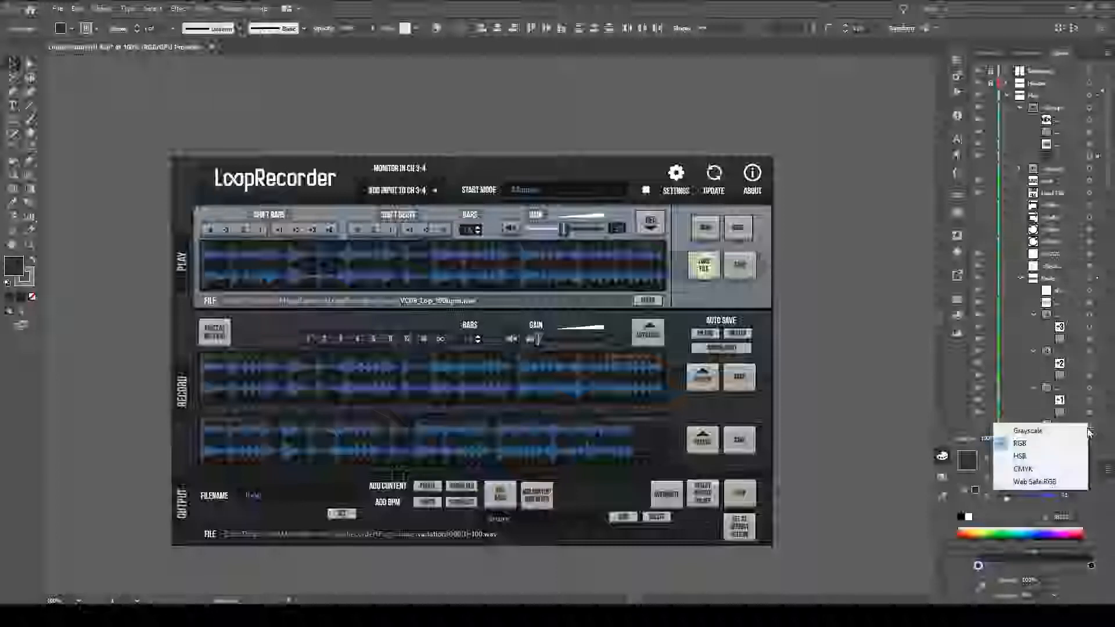
left_click(1058, 457)
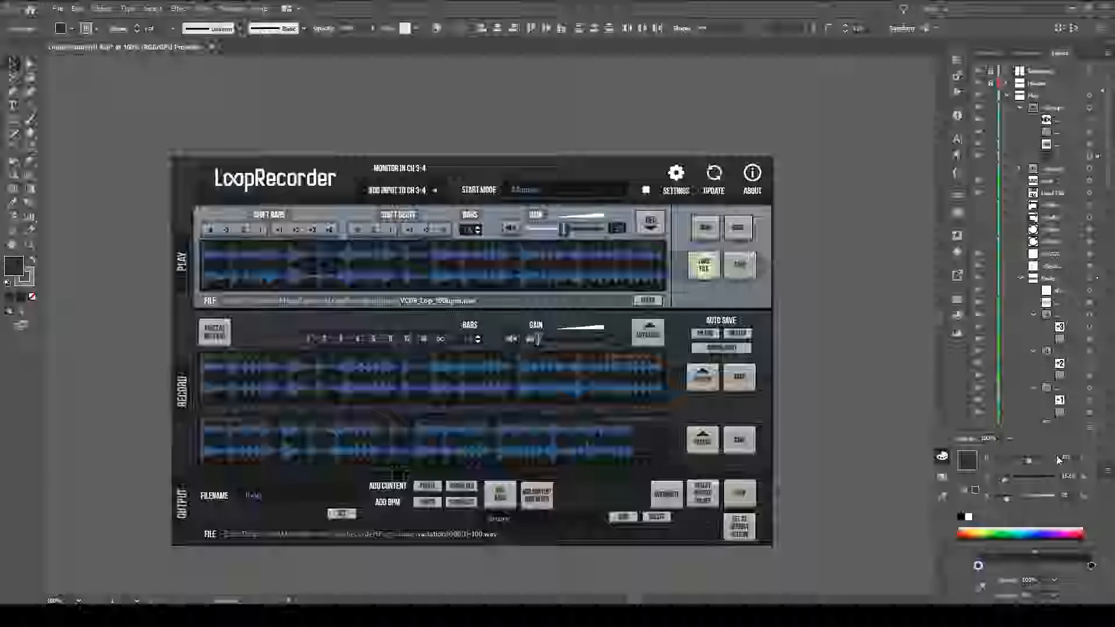
left_click(1058, 458)
left_click(1056, 446)
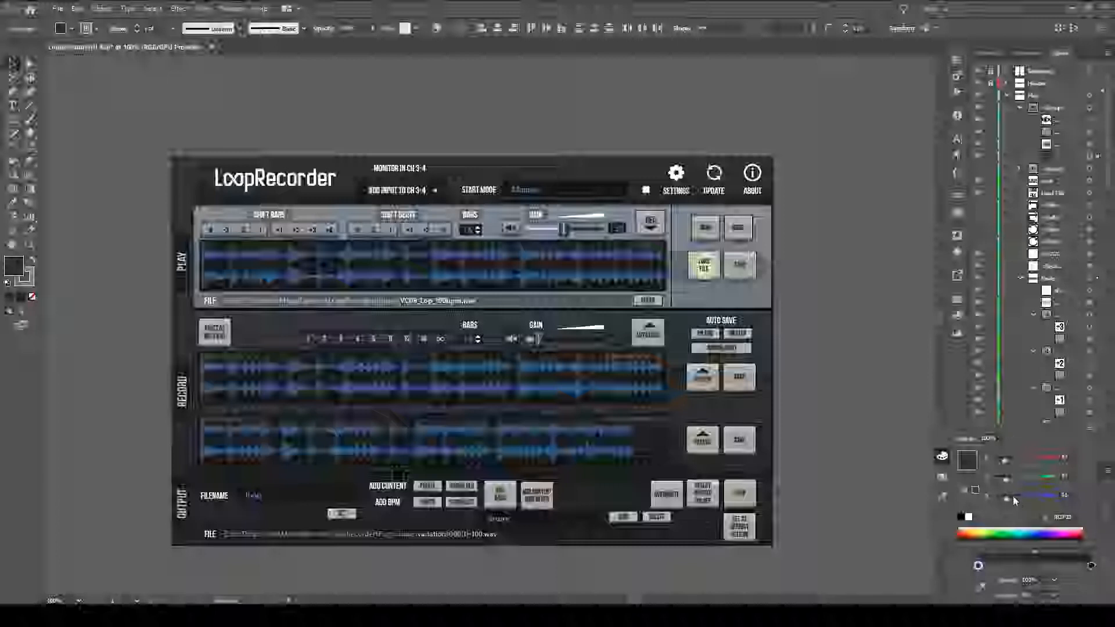
Lighten the first gradient stop slightly with the RGB sliders, and switch its color model to HSB.
left_click_drag(1006, 500, 1009, 462)
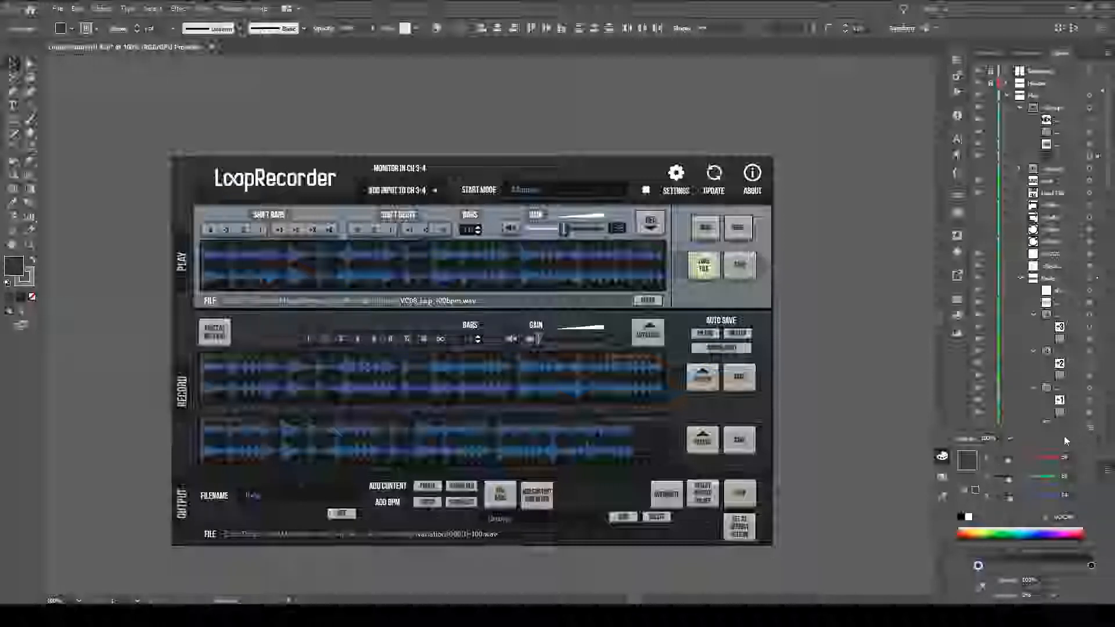
left_click(1090, 428)
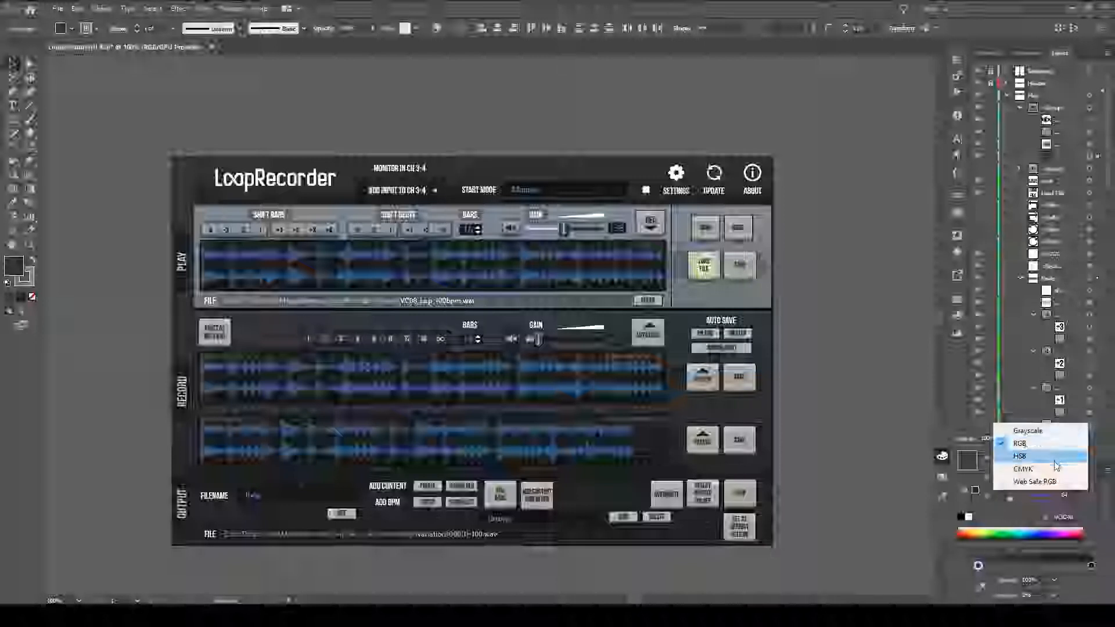
left_click(1056, 469)
left_click(1067, 457)
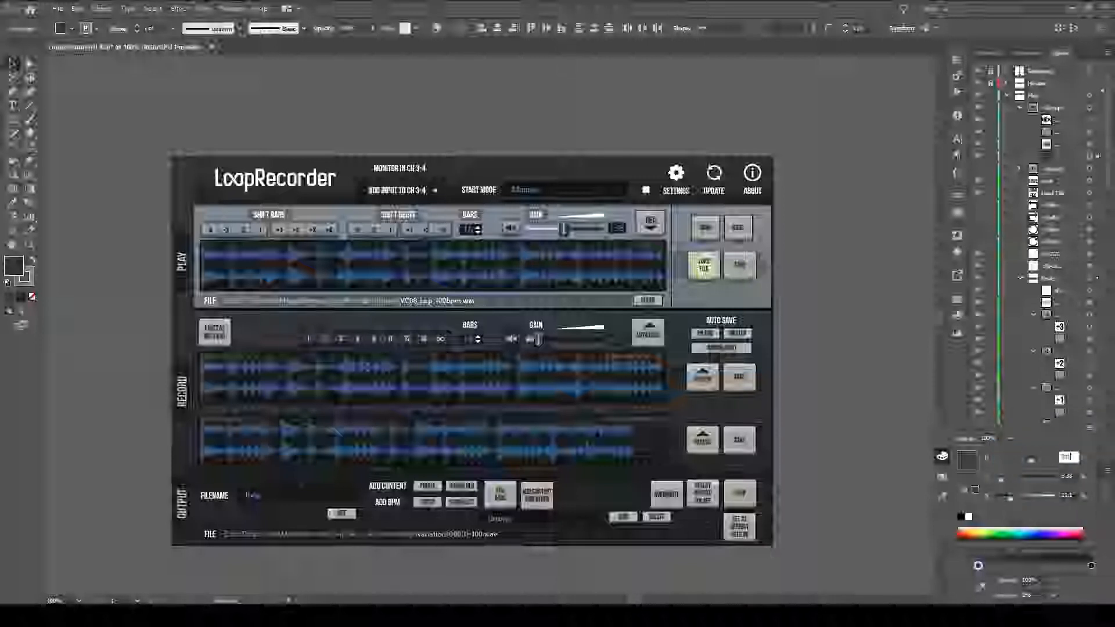
key("Return")
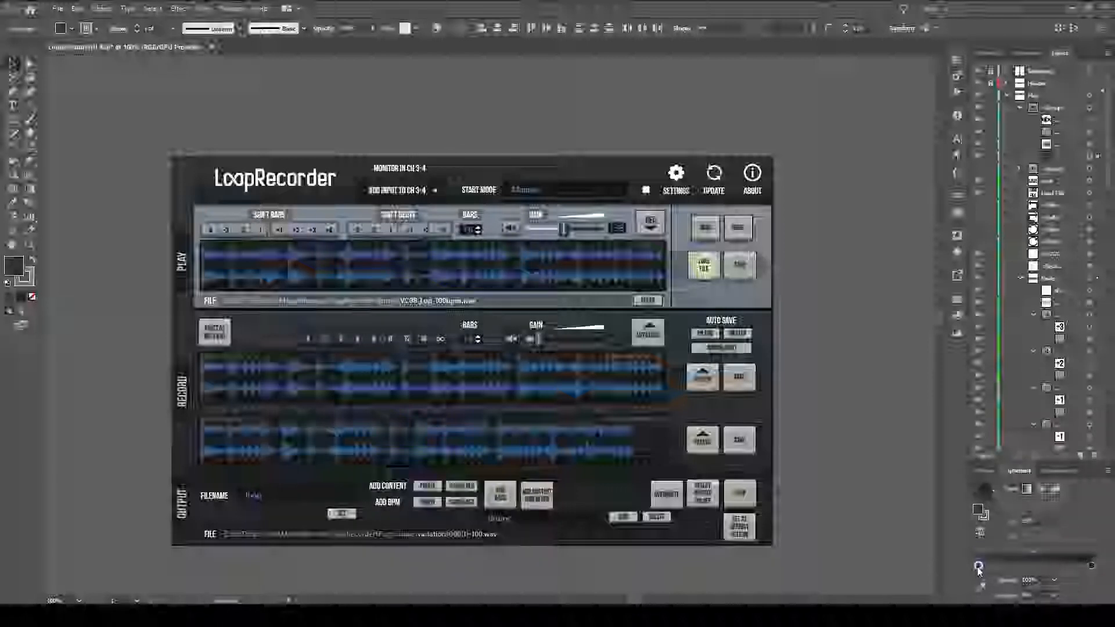
Adjust the HSB brightness of the backing rectangles' first gradient stop and enter a new hue value for it.
double_click(979, 566)
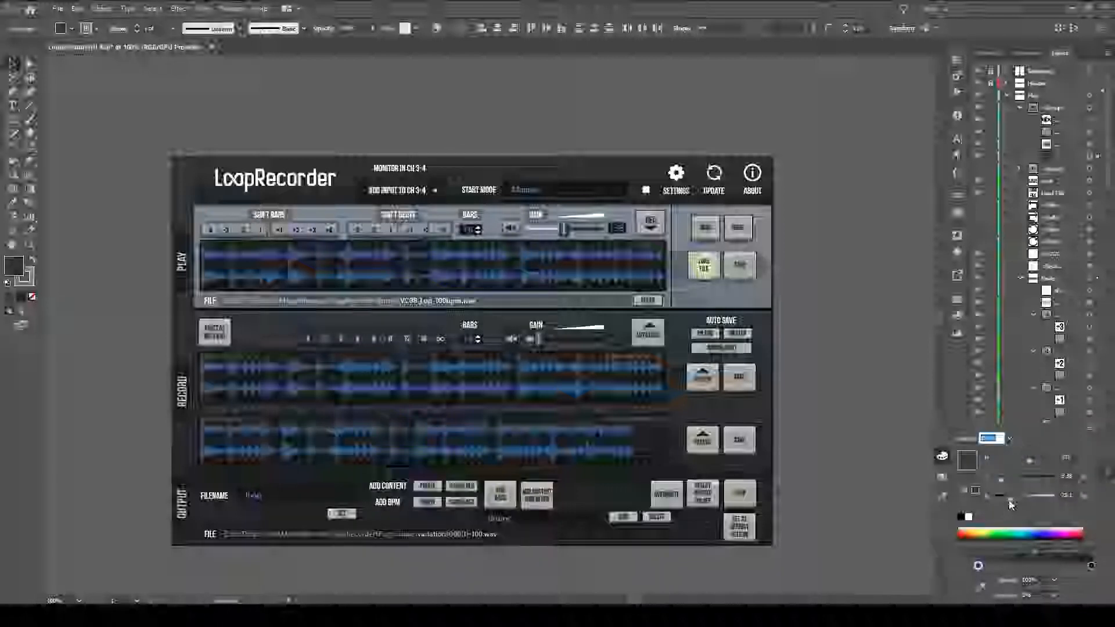
mouse_move(1031, 503)
left_mouse_down()
mouse_move(1022, 502)
mouse_move(1033, 501)
left_mouse_up()
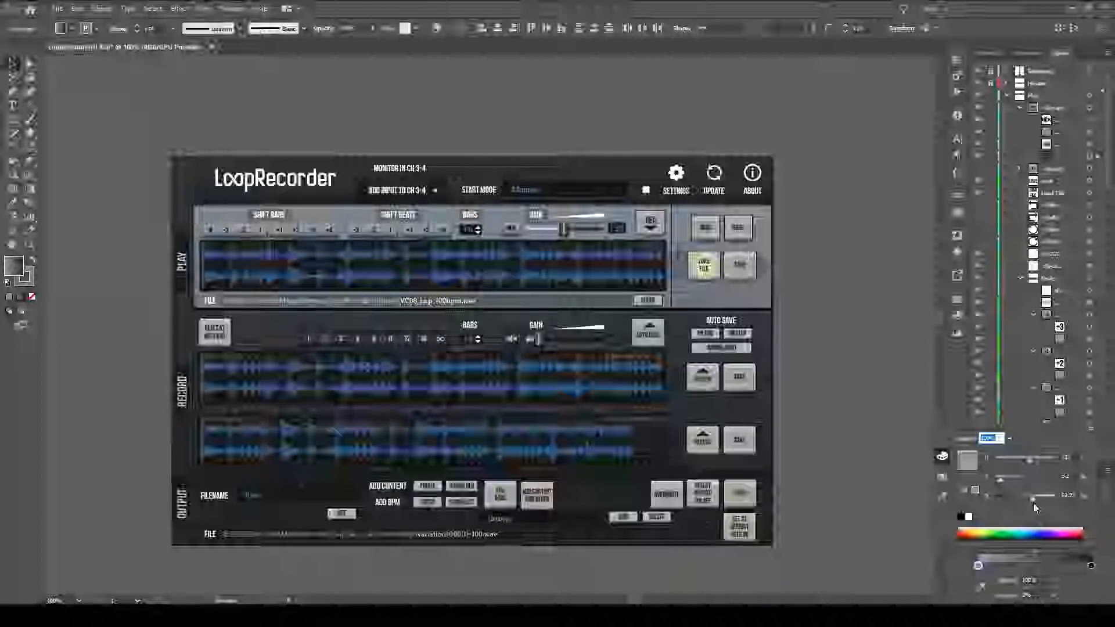
left_click_drag(1033, 501, 1019, 500)
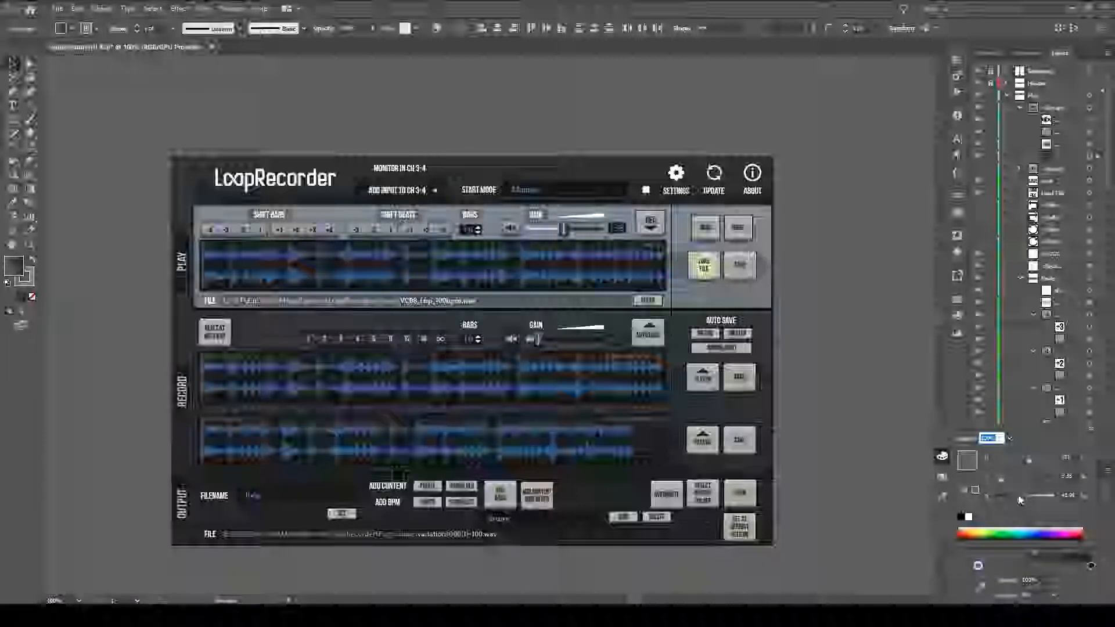
left_click_drag(1014, 497, 1016, 498)
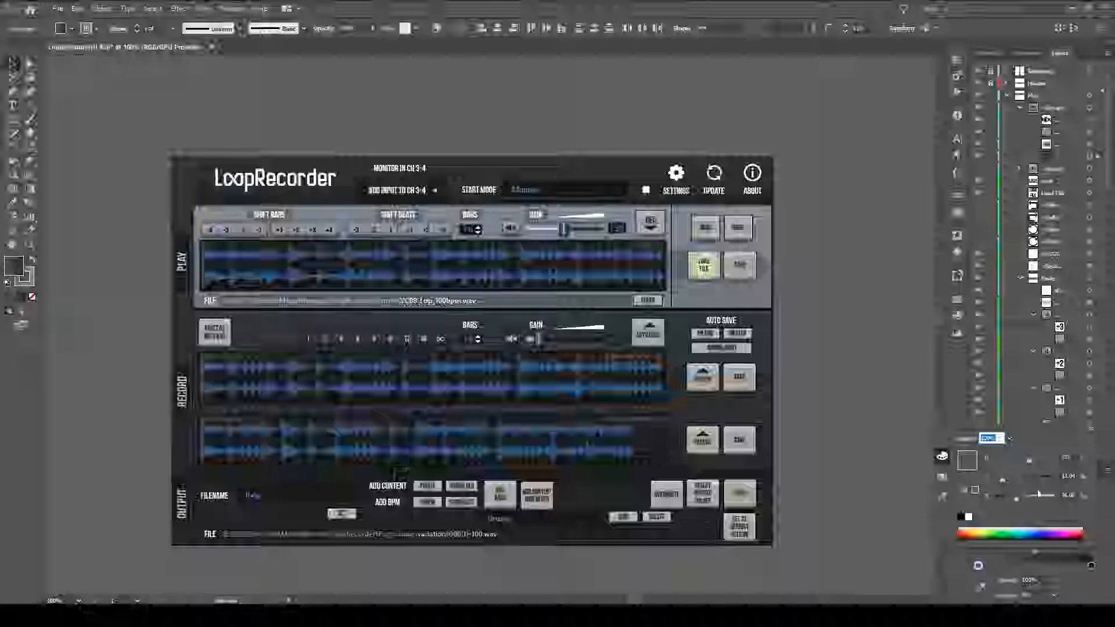
left_click(1071, 495)
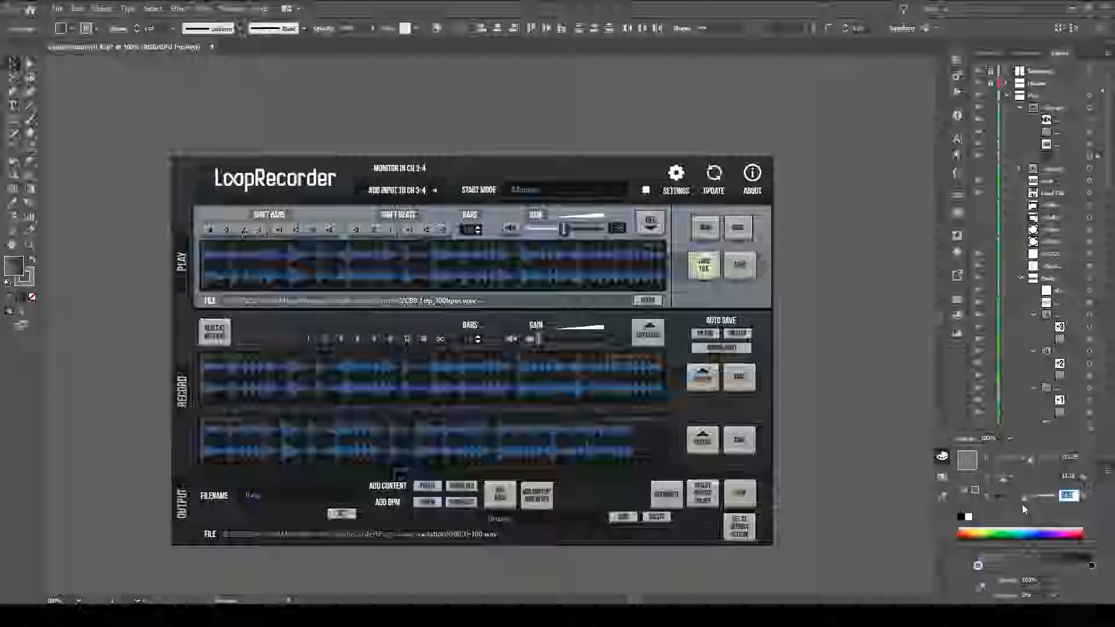
left_click(1069, 457)
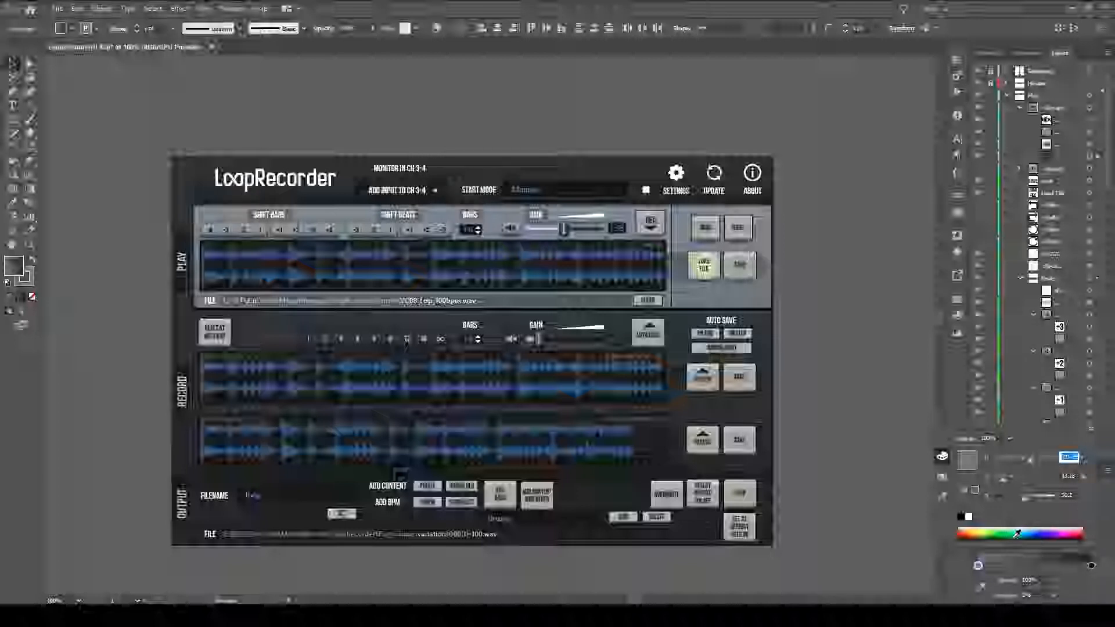
type("21")
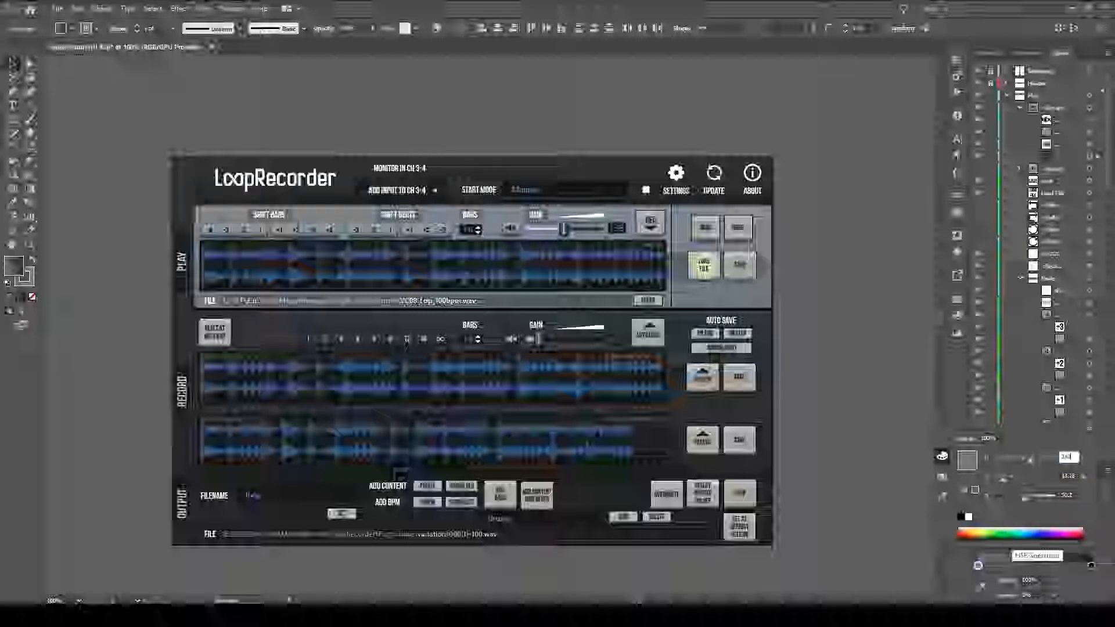
key("Return")
Fine-tune the brightness of the backing rectangles' first gradient stop to a dark blue-gray and close its color settings.
double_click(978, 567)
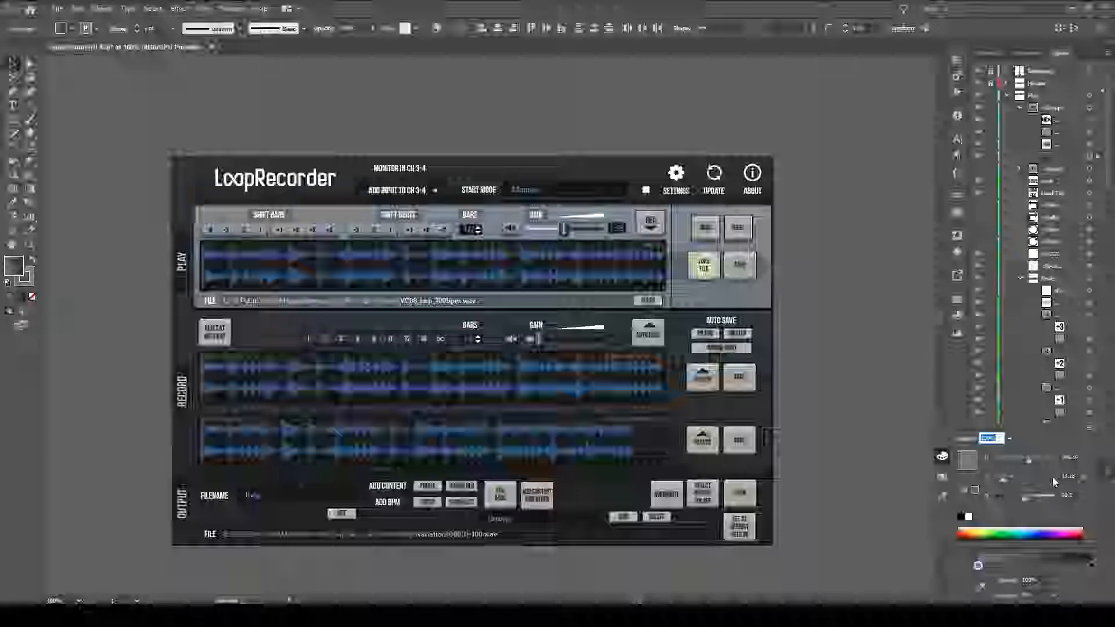
left_click_drag(1026, 497, 1022, 498)
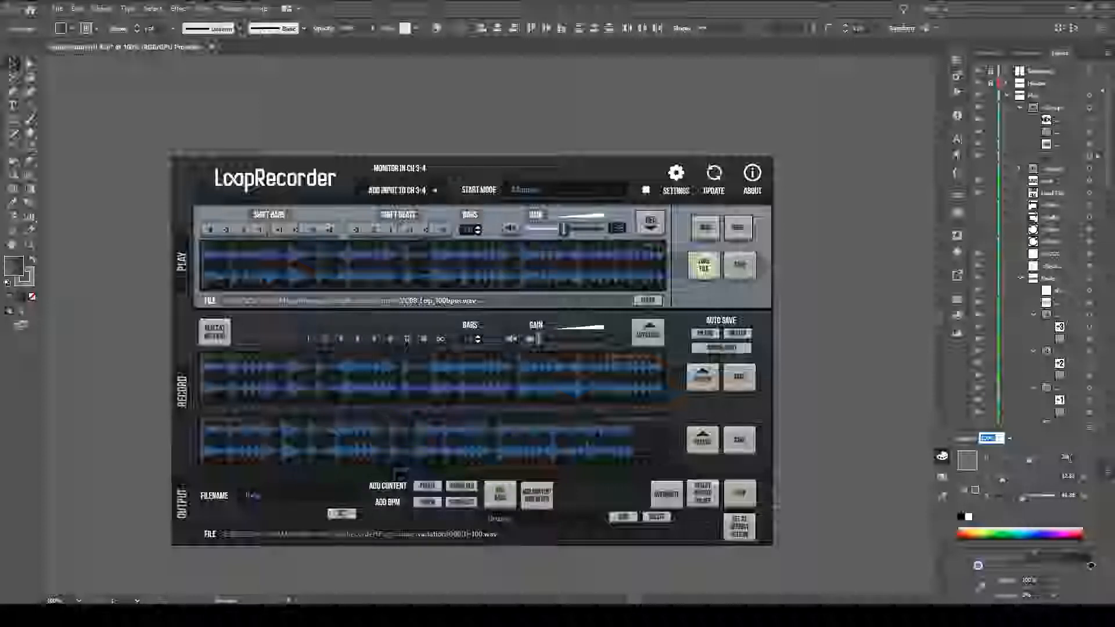
mouse_move(1024, 500)
left_mouse_down()
mouse_move(1012, 502)
mouse_move(1033, 506)
mouse_move(1001, 503)
mouse_move(1012, 500)
left_mouse_up()
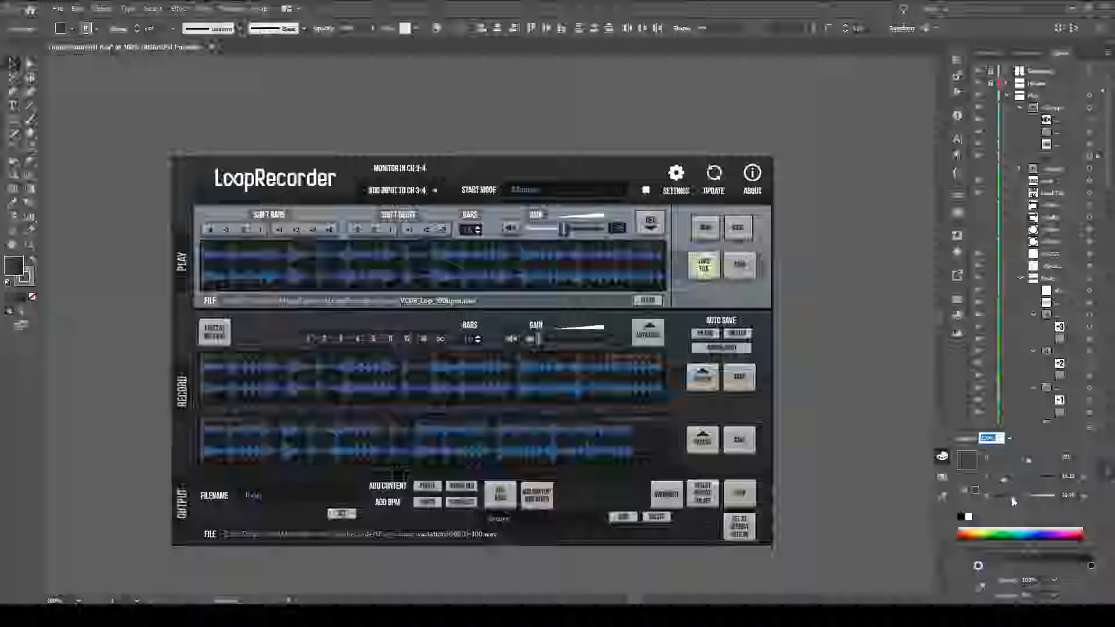
left_click_drag(1014, 504, 1003, 500)
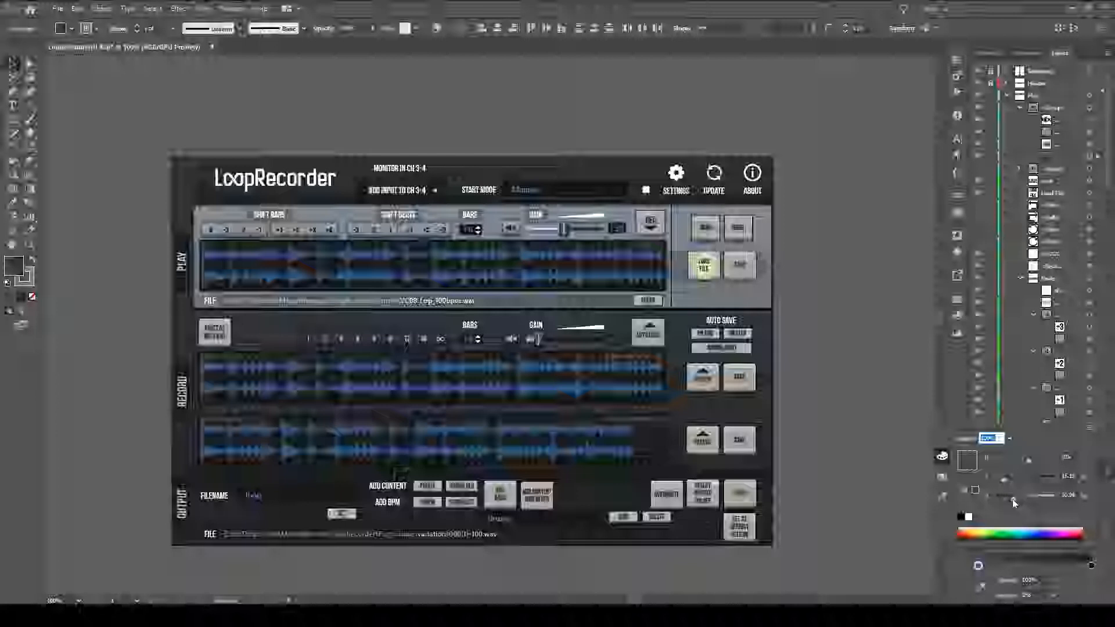
left_click_drag(1014, 502, 1018, 500)
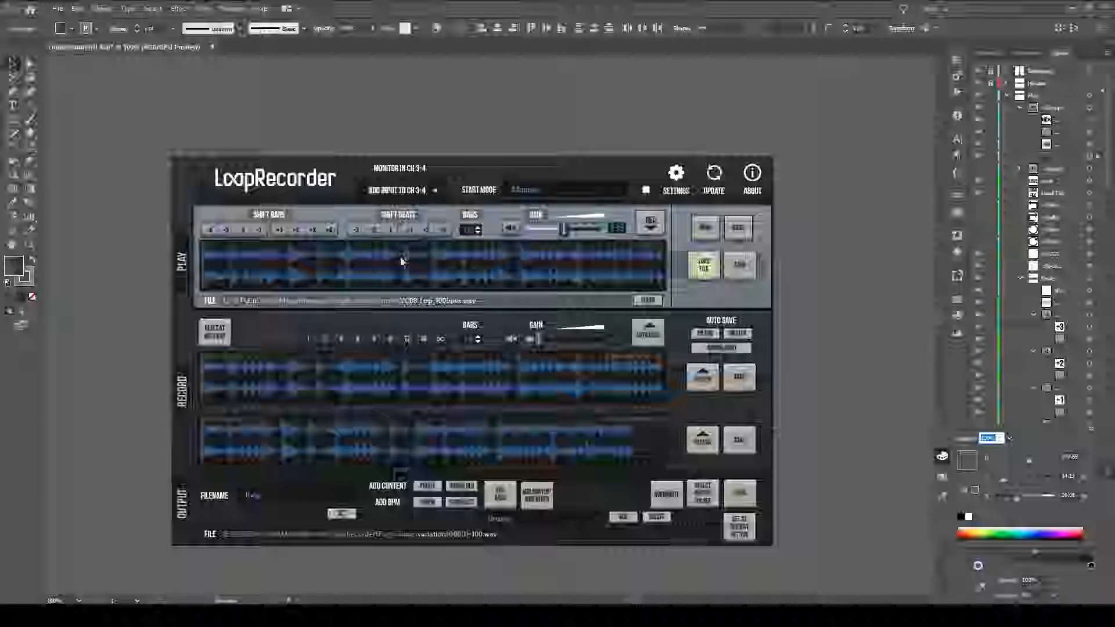
mouse_move(1016, 497)
left_mouse_down()
mouse_move(1039, 502)
mouse_move(1015, 506)
left_mouse_up()
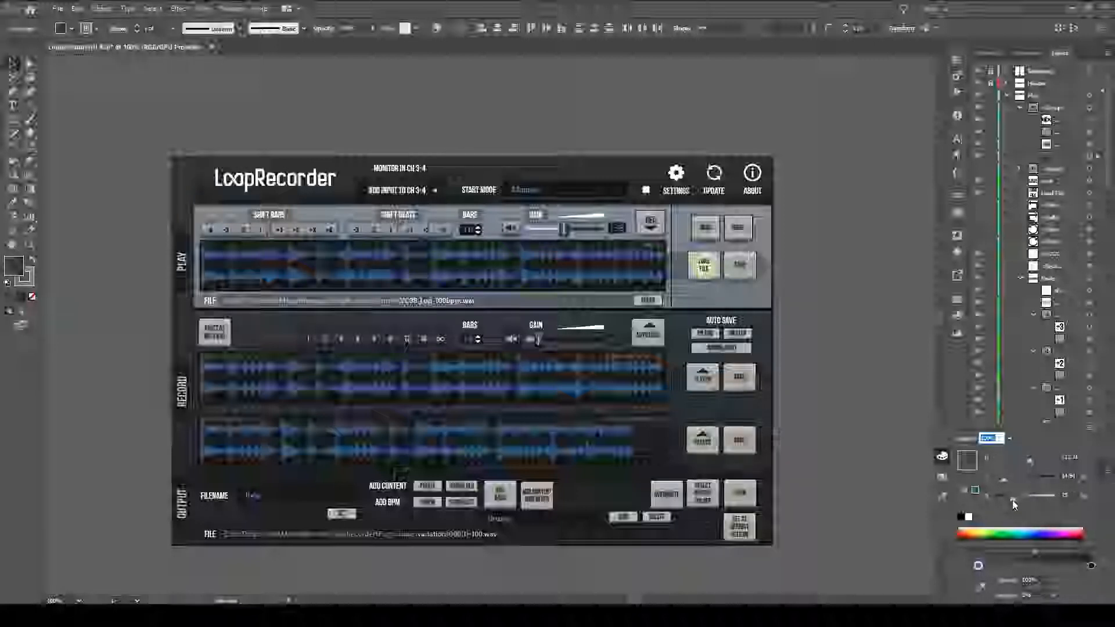
left_click_drag(1015, 503, 1021, 503)
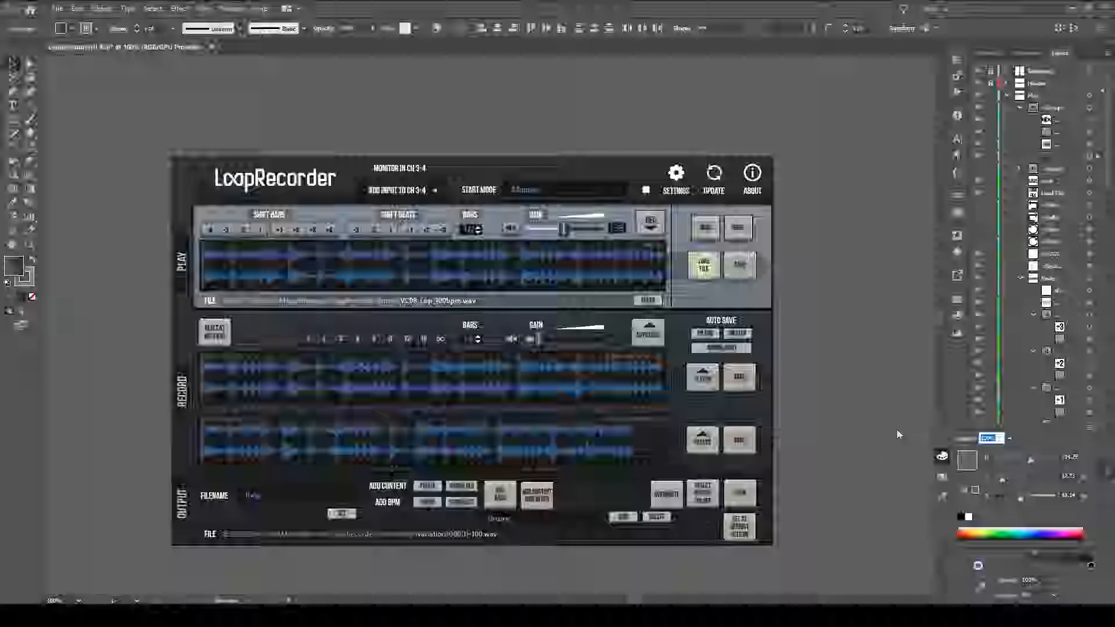
mouse_move(1022, 498)
left_mouse_down()
mouse_move(1040, 501)
mouse_move(1018, 502)
left_mouse_up()
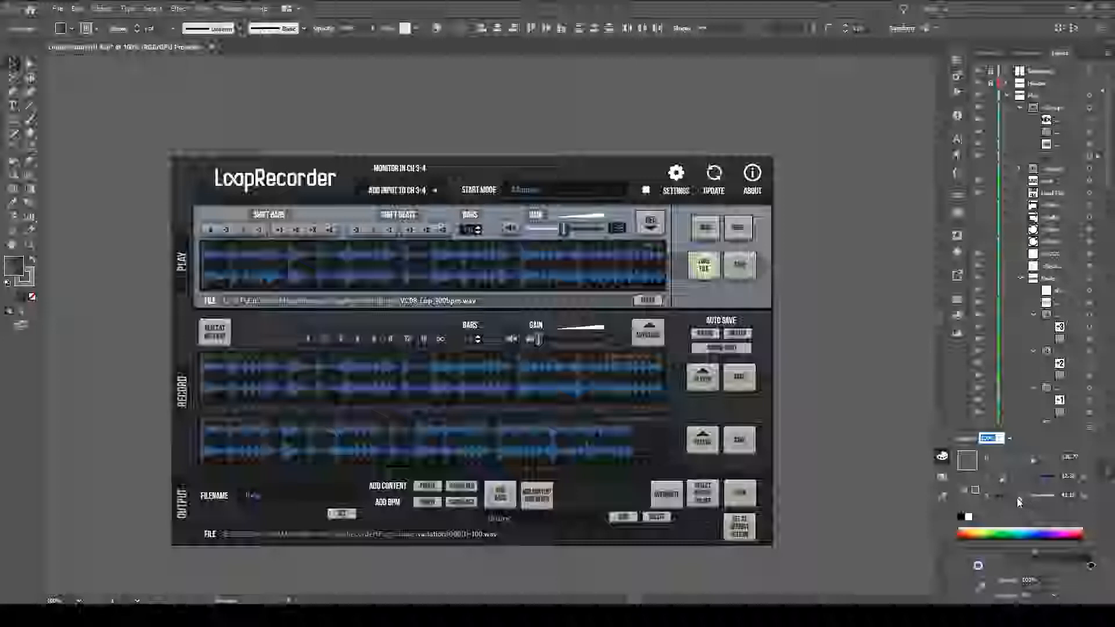
left_click_drag(1023, 499, 1018, 498)
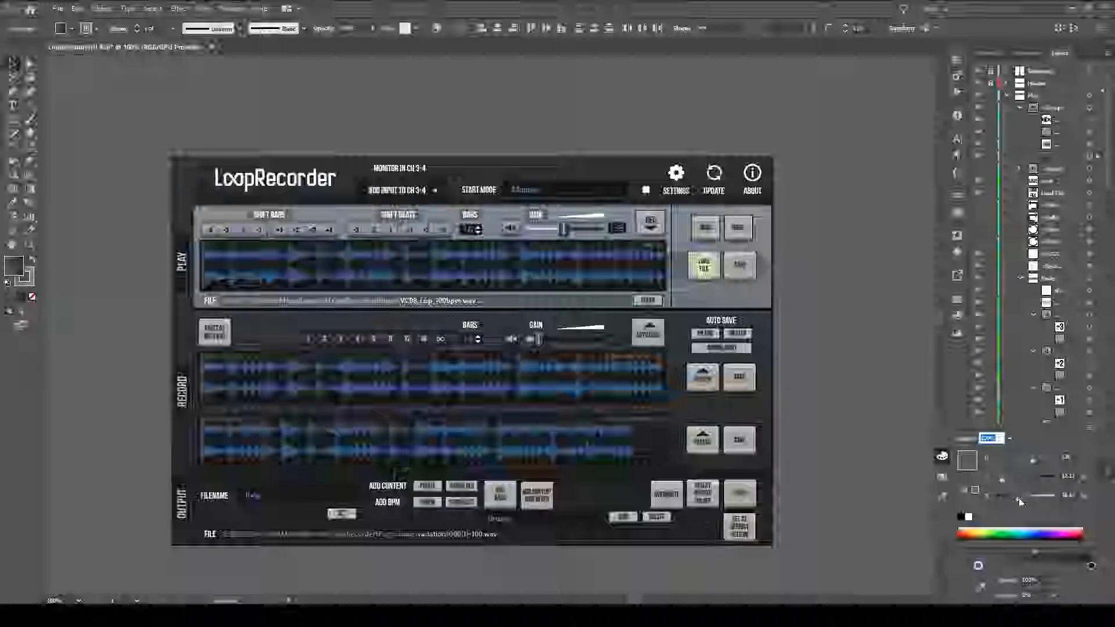
left_click_drag(1019, 497, 1020, 502)
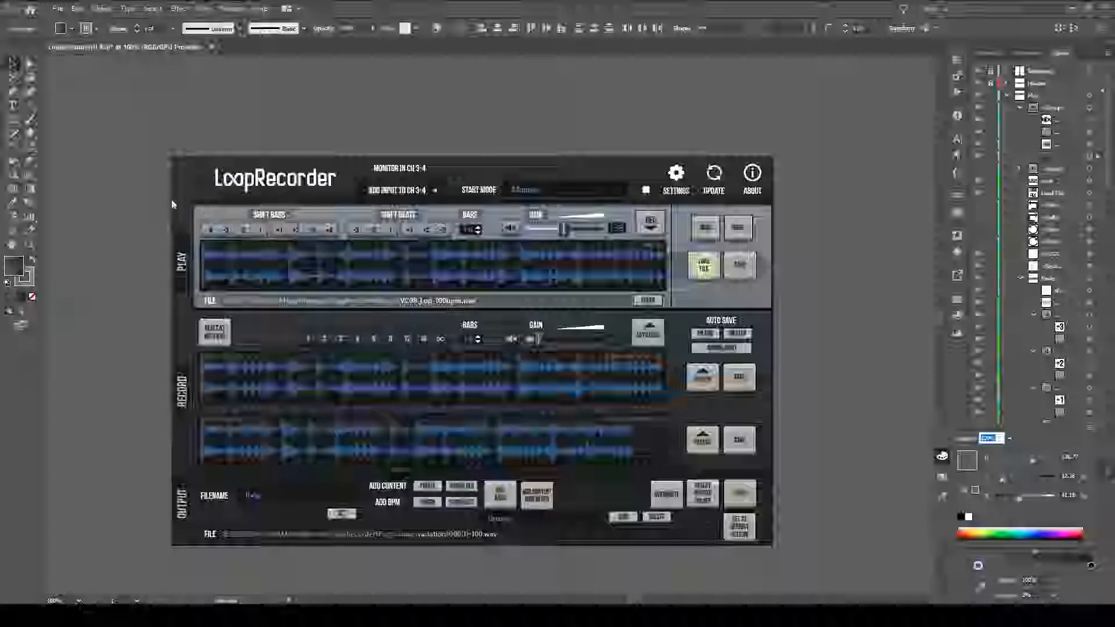
mouse_move(1018, 500)
left_mouse_down()
mouse_move(1030, 505)
mouse_move(1009, 507)
left_mouse_up()
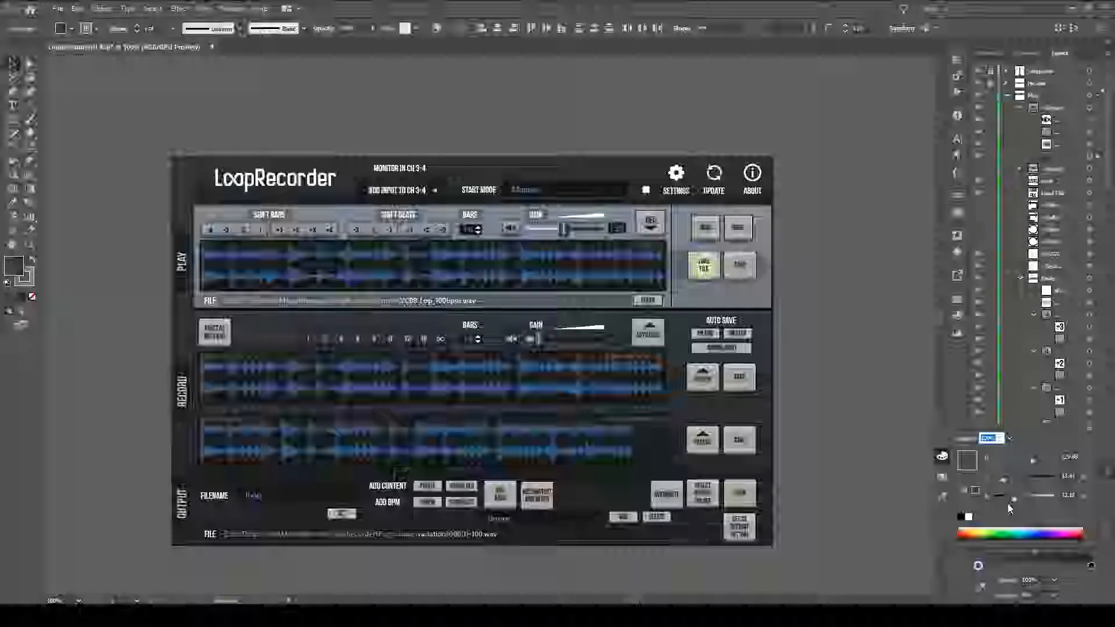
left_click_drag(1008, 507, 1016, 500)
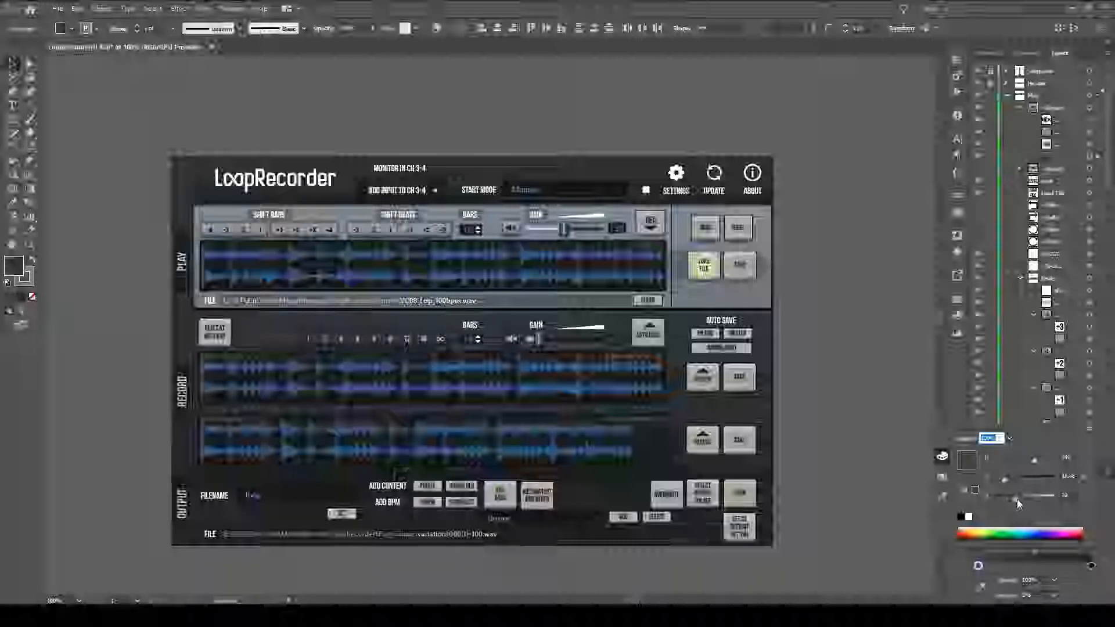
left_click_drag(1022, 497, 1016, 497)
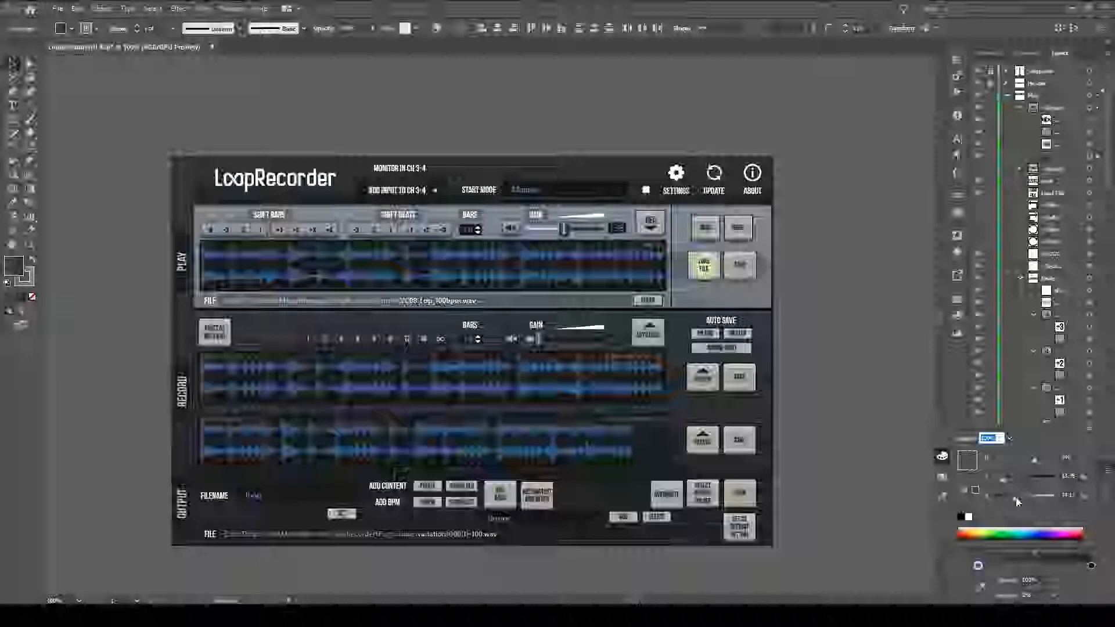
left_click(638, 88)
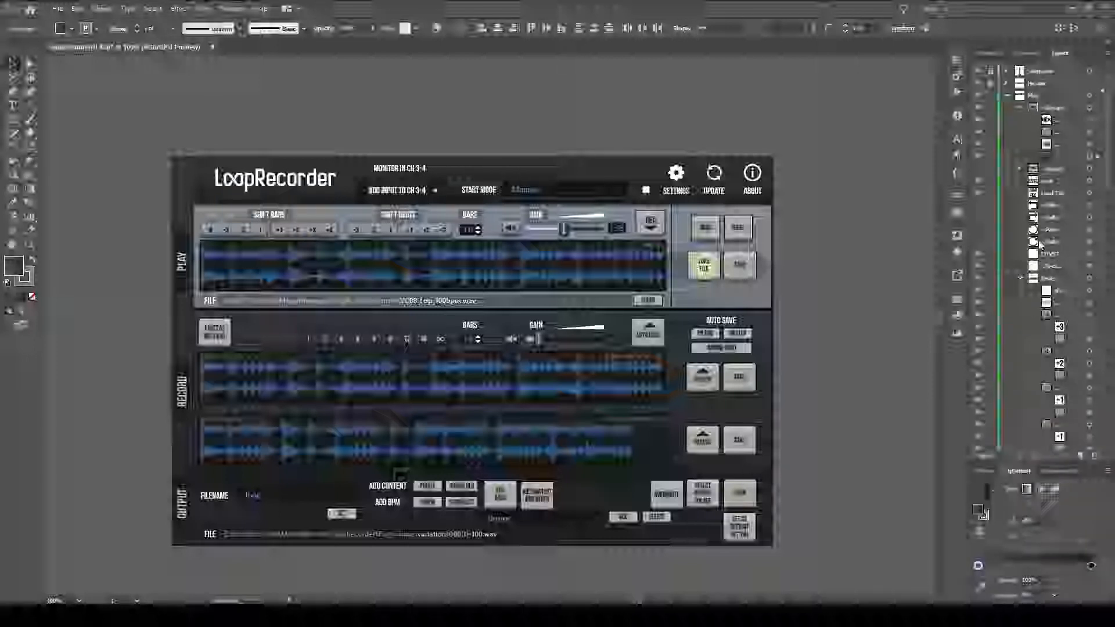
Toggle the visibility of the speaker button groups beside the Gain slider and below Load File to compare them in the Play section.
left_click(1065, 181)
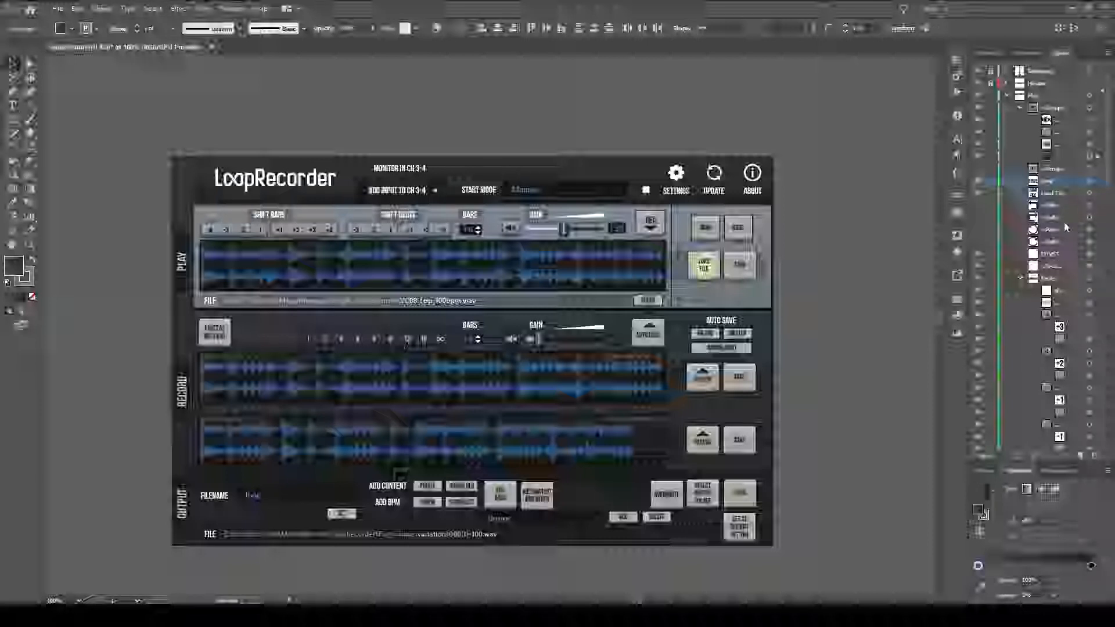
left_click(979, 168)
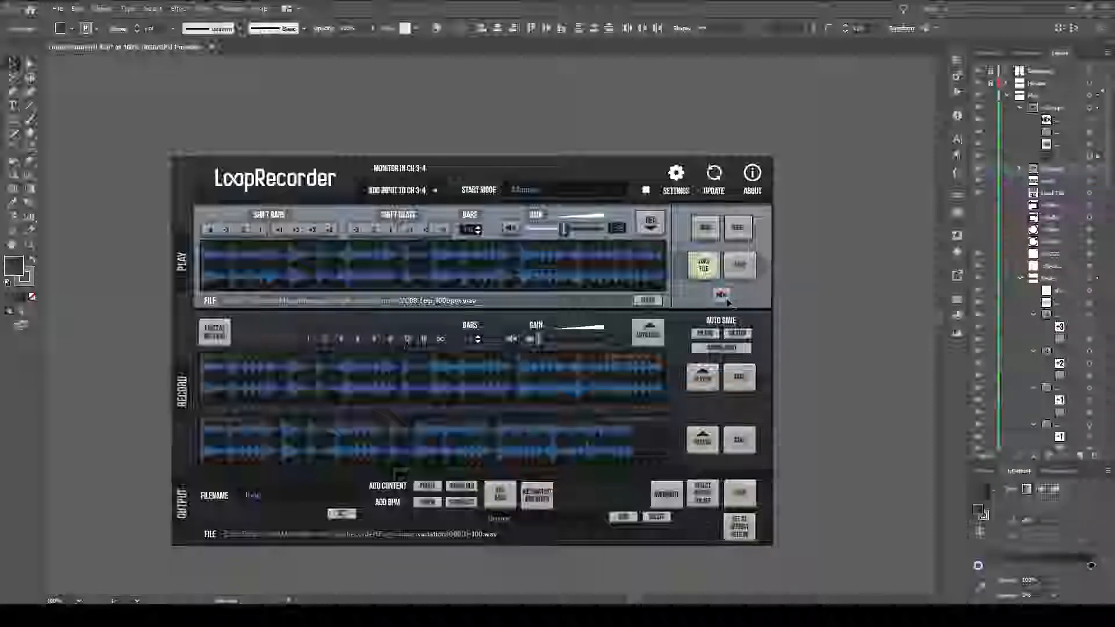
left_click(980, 170)
left_click(980, 170)
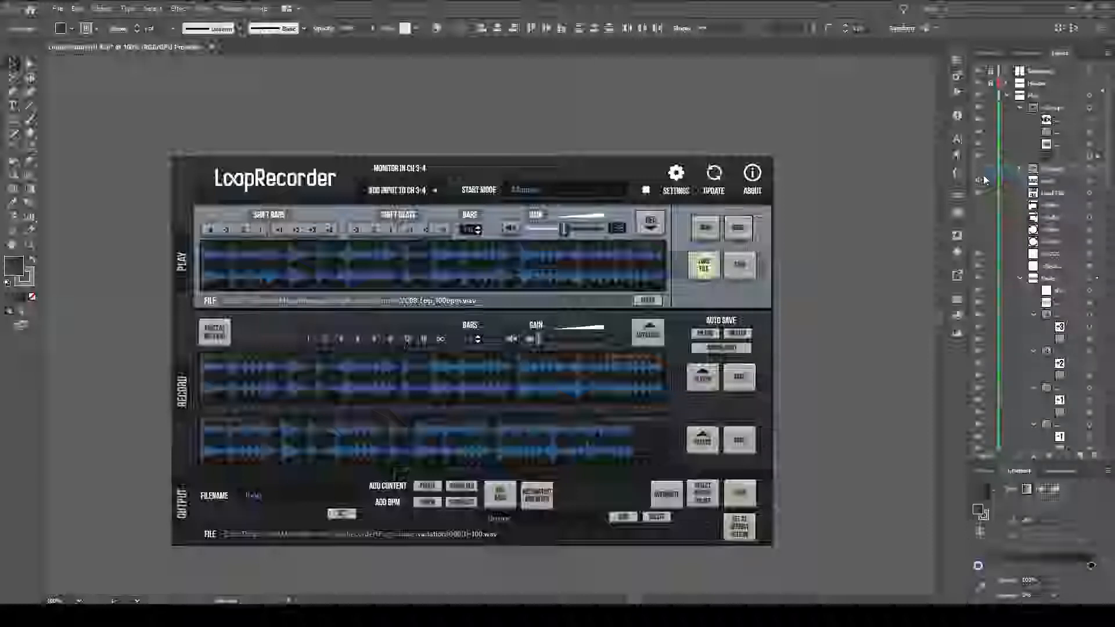
left_click(981, 174)
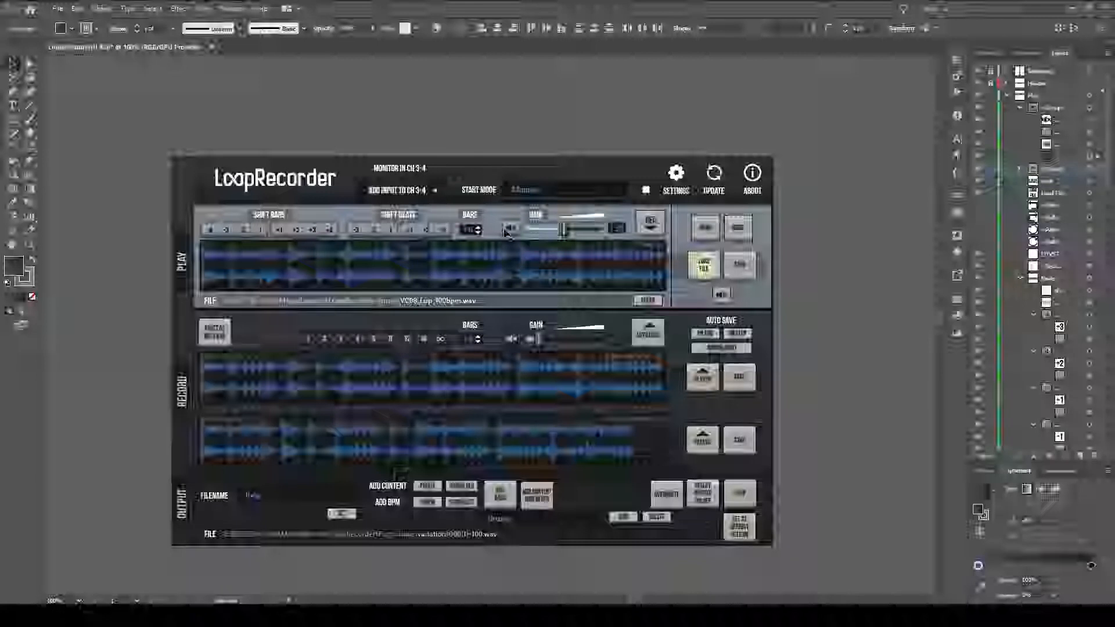
left_click(981, 174)
left_click(981, 174)
left_click(981, 110)
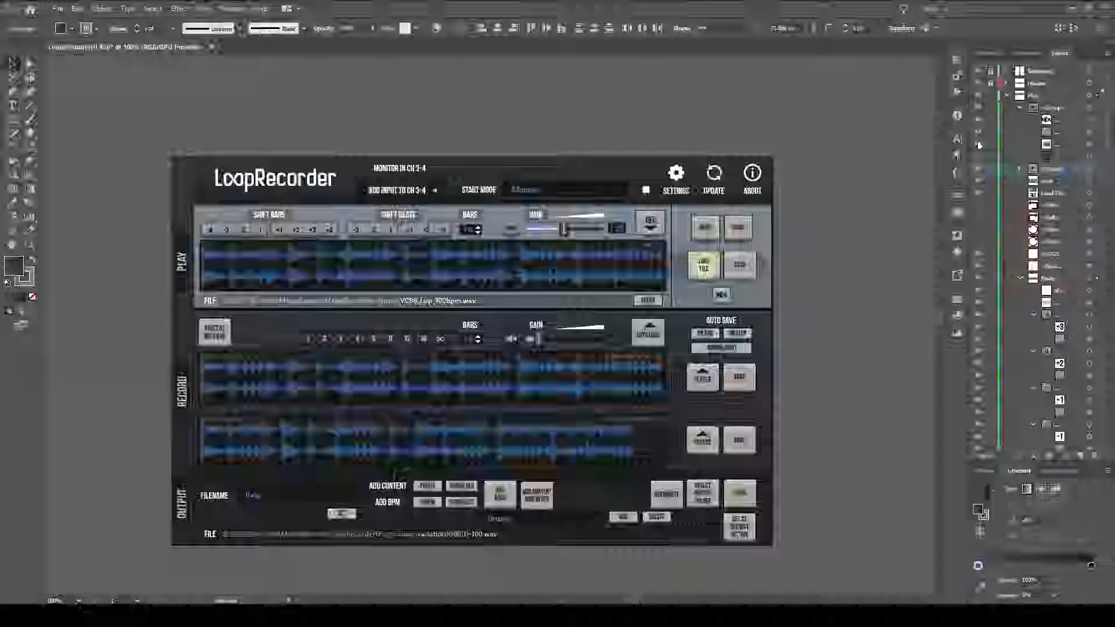
left_click(981, 172)
left_click(980, 111)
left_click(980, 112)
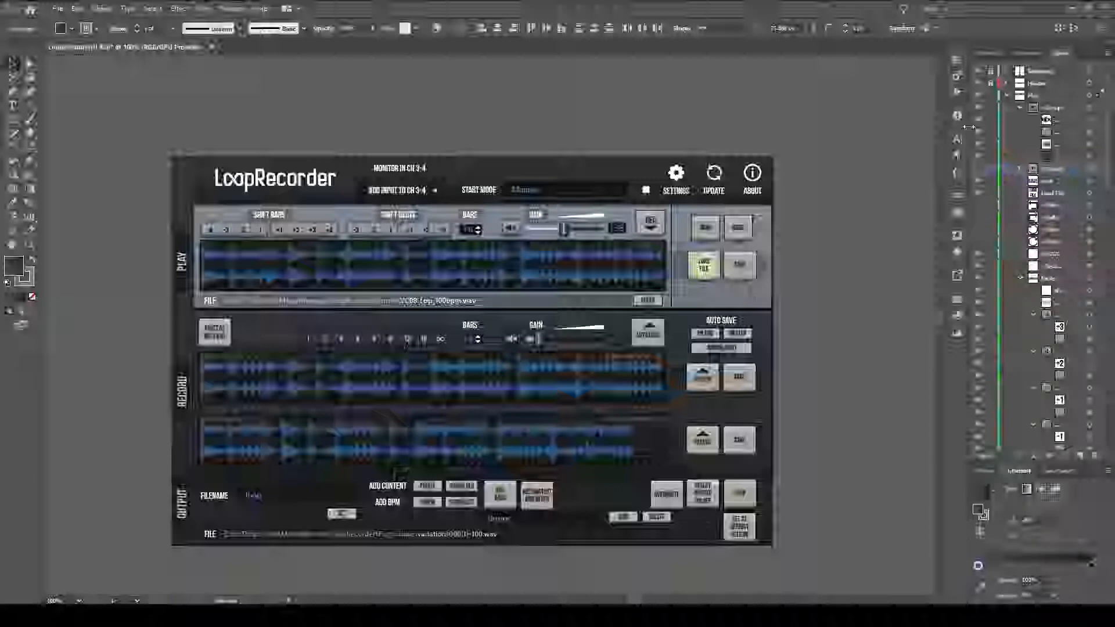
left_click(979, 110)
left_click(979, 169)
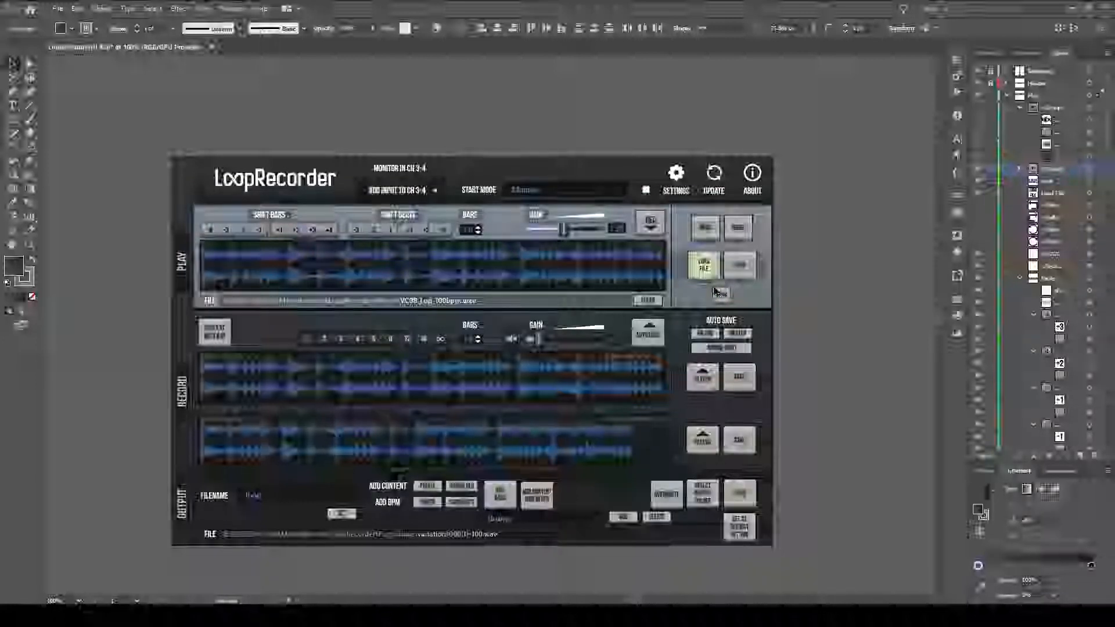
left_click(984, 169)
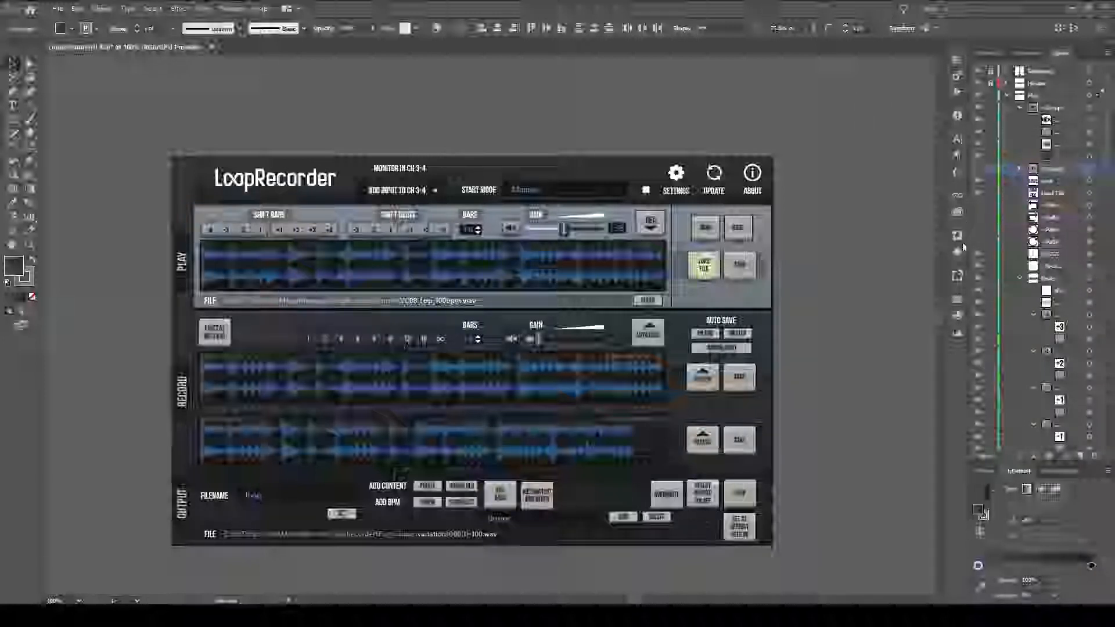
Open the Libraries panel, then show the hidden speaker button group below Load File and select it.
left_click(960, 200)
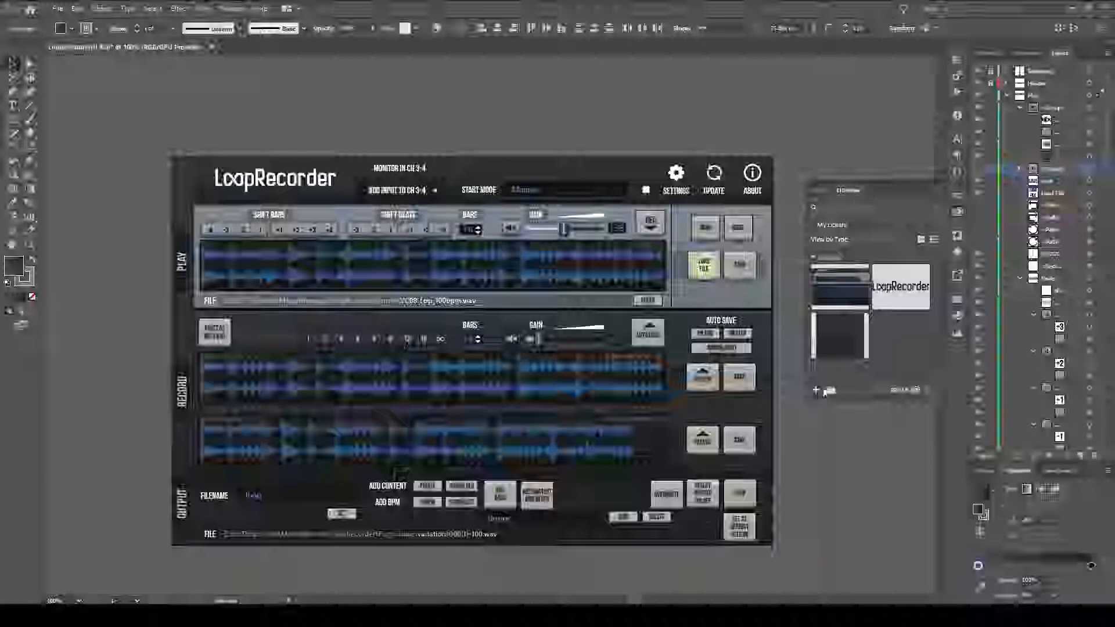
left_click(979, 169)
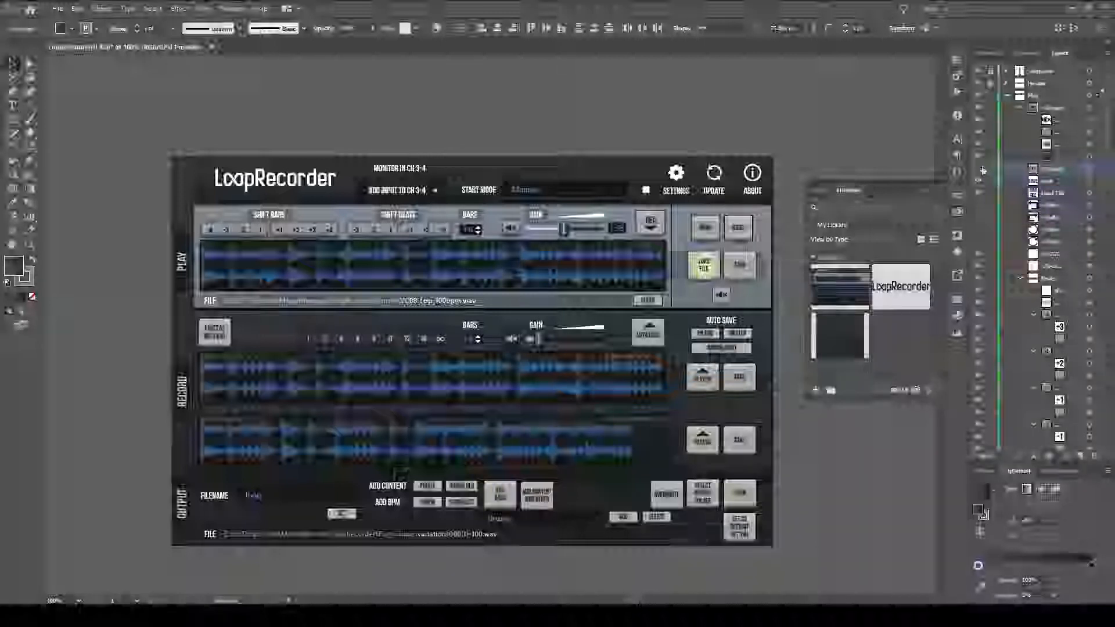
left_click(1097, 169)
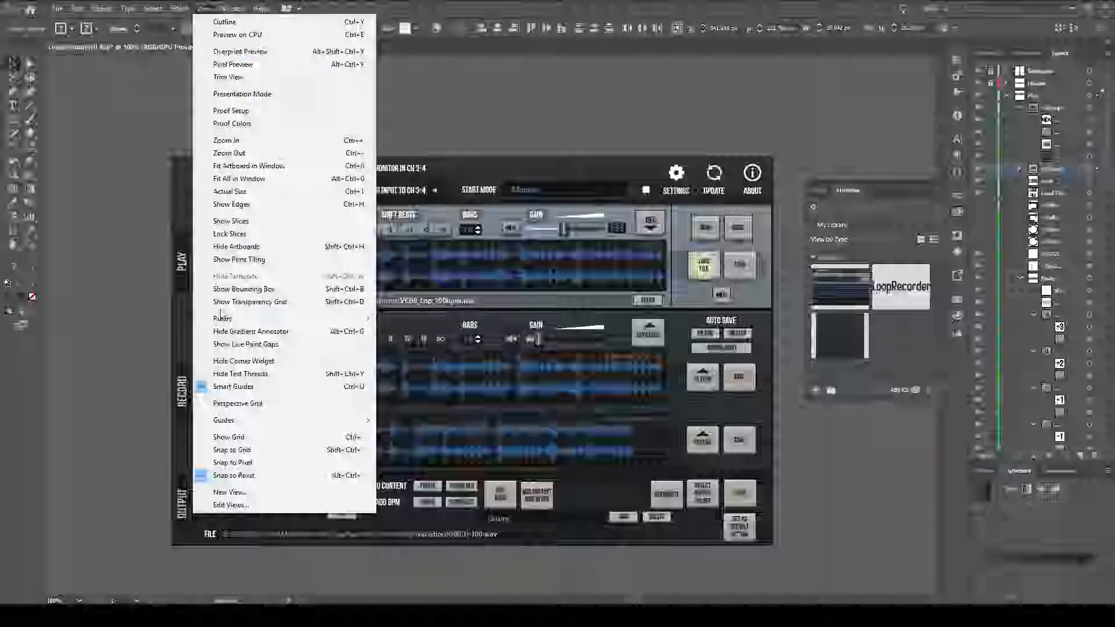
Turn the bounding box and the selection edges back on for the selected speaker button group.
left_click(273, 289)
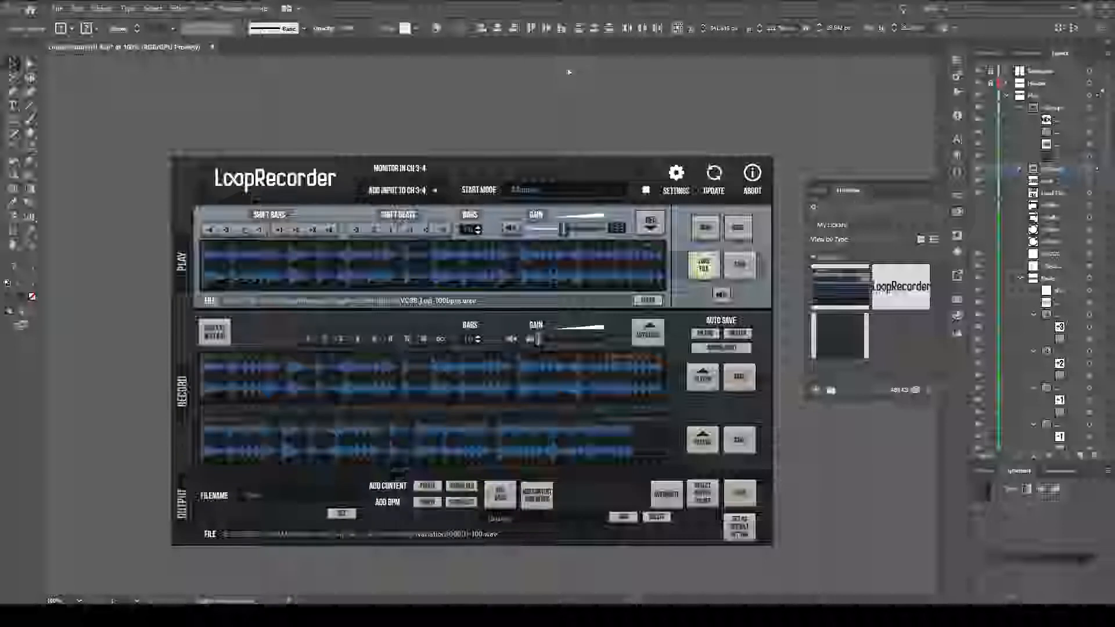
left_click(203, 8)
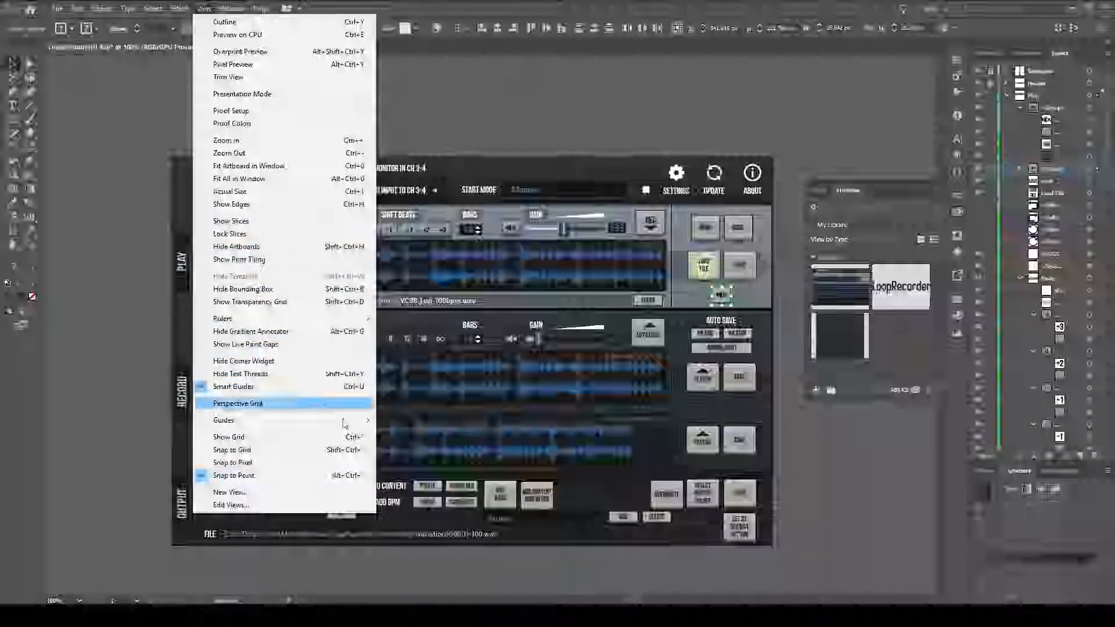
left_click(312, 206)
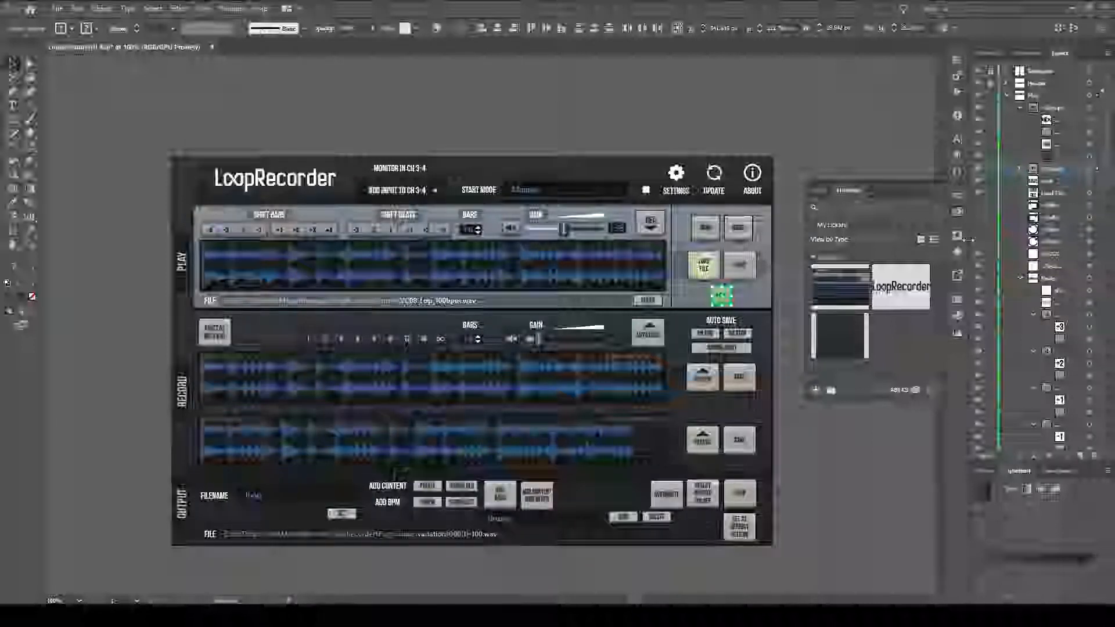
Add the selected speaker button group to My Library as a graphic, and test-place a library copy above the artboard before deleting it.
left_click(817, 389)
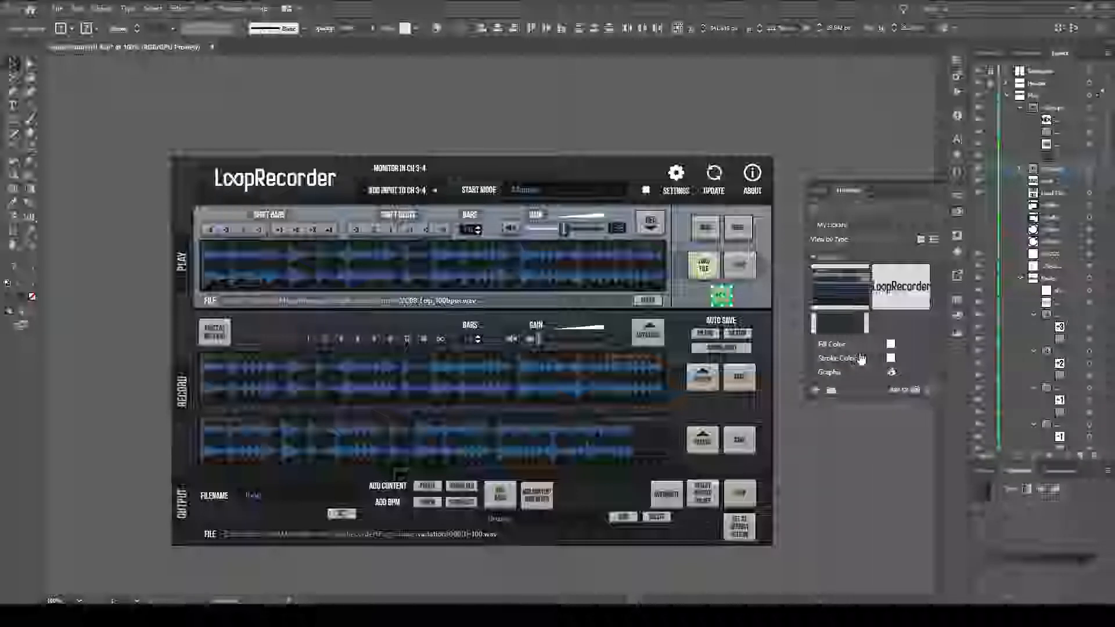
left_click(854, 377)
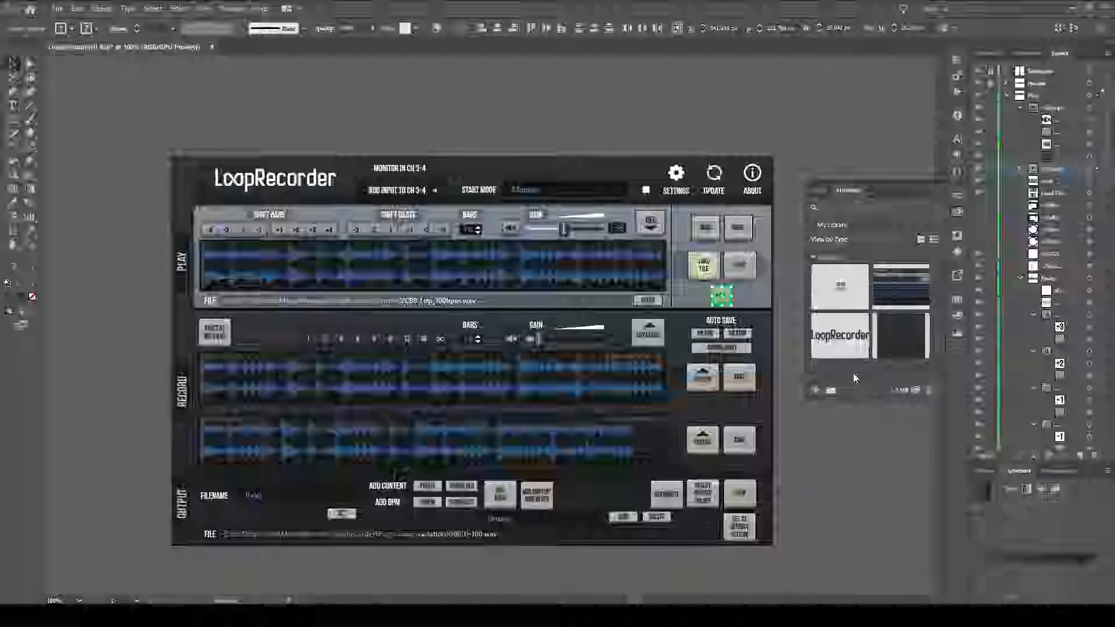
left_click_drag(845, 281, 739, 119)
key("Delete")
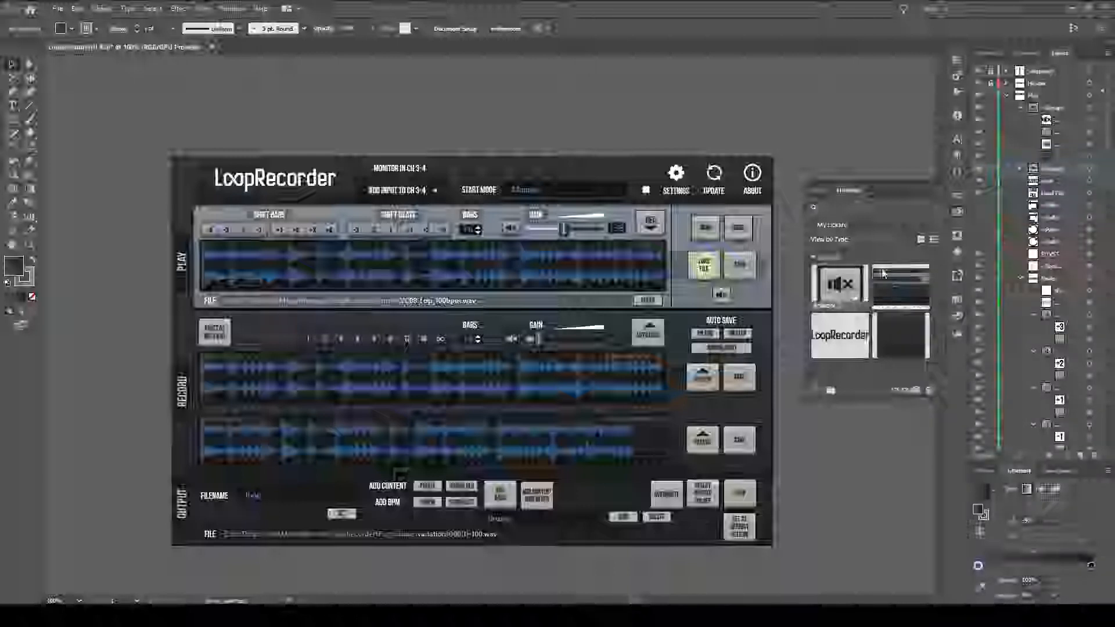
left_click(957, 214)
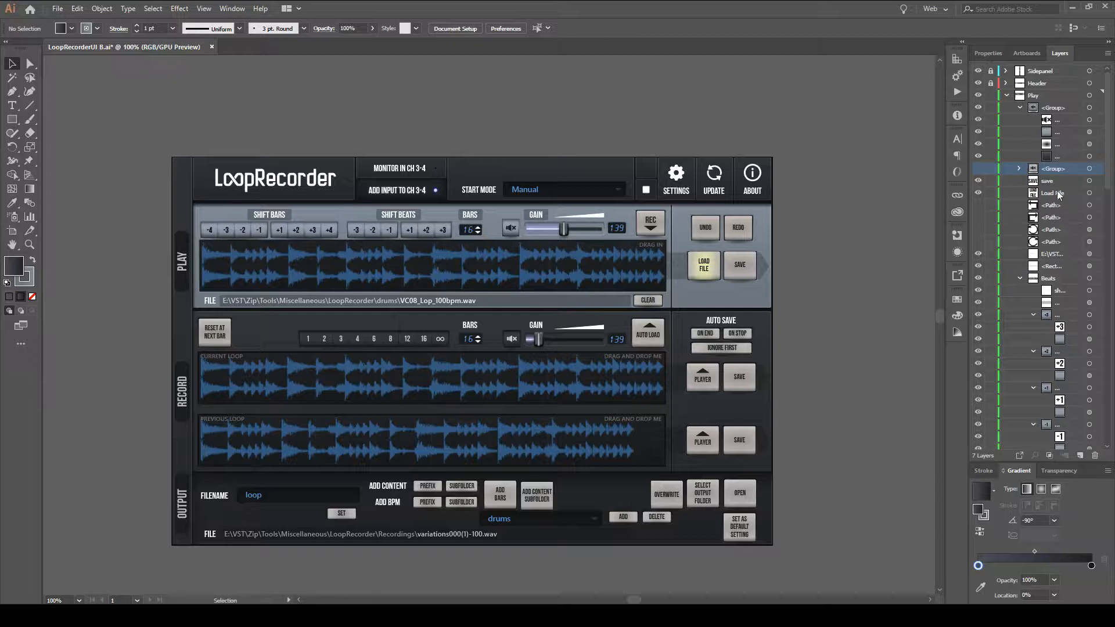
Toggle the visibility of the four hidden icon paths listed below Load File in the Play layer.
left_click(979, 206)
left_click(979, 206)
left_click(979, 218)
left_click(979, 230)
left_click(980, 242)
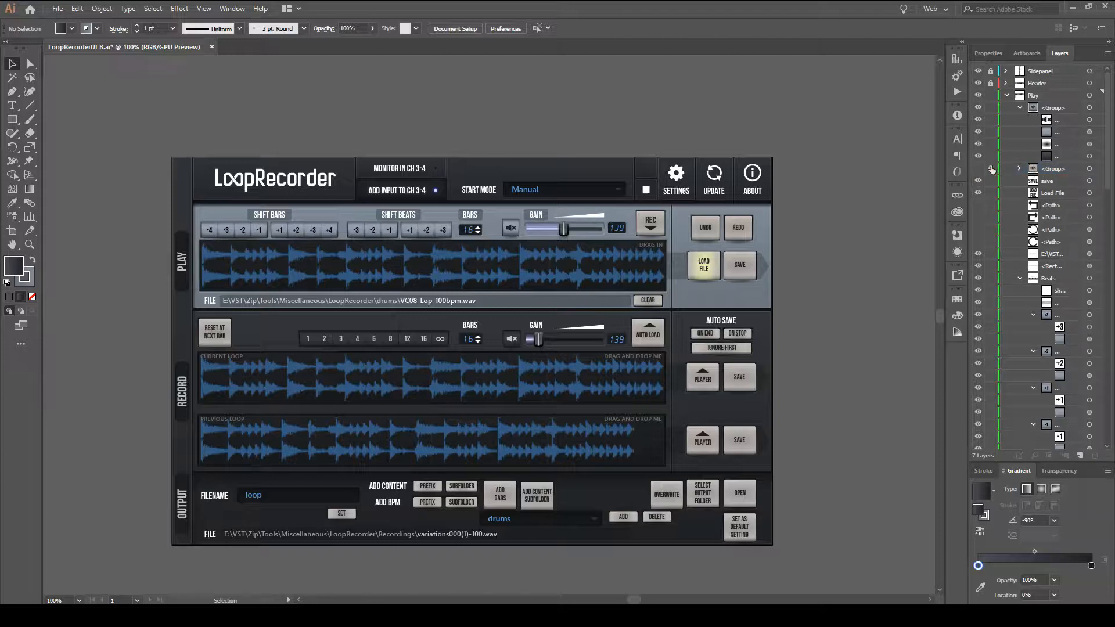
Highlight the layer rows from the hidden speaker group down to the first icon path, and return to the group row alone.
left_click(1029, 172)
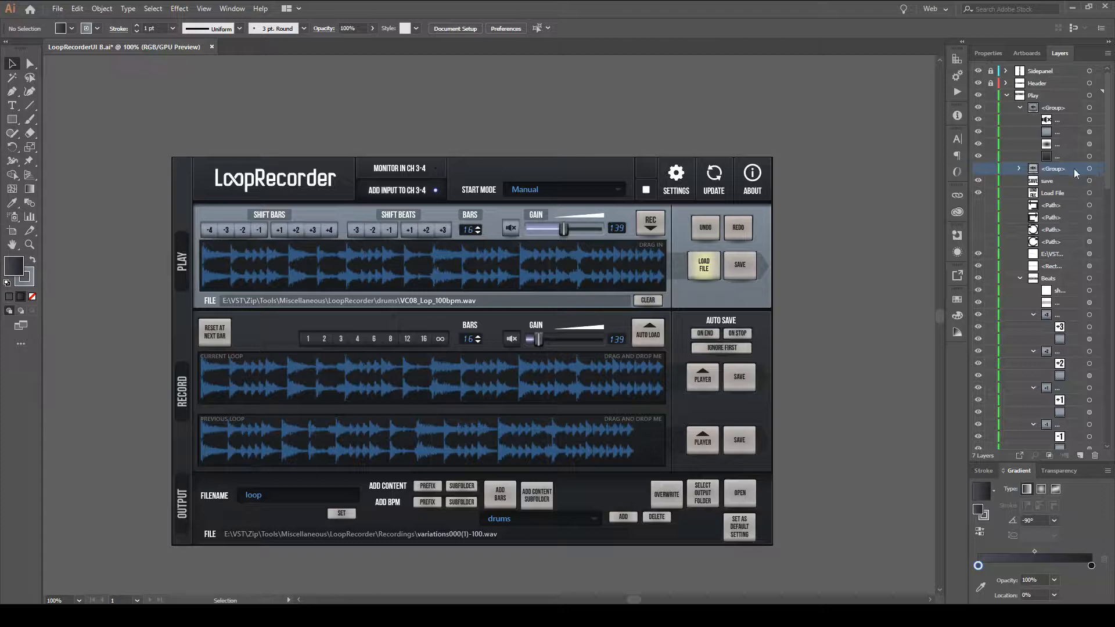
left_click(1059, 209, "shift")
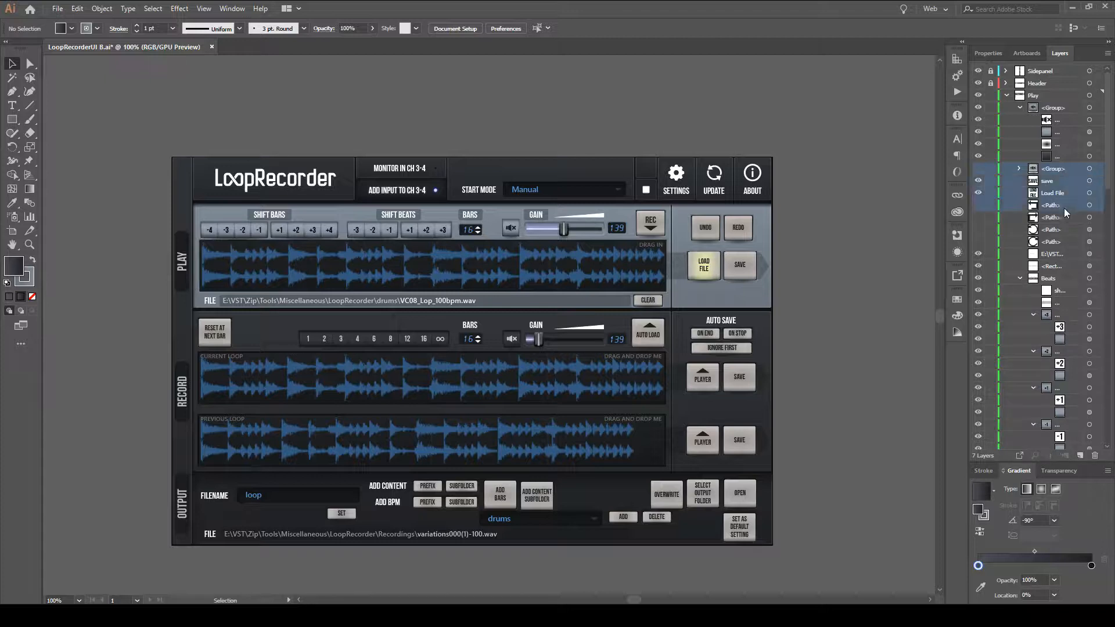
left_click(1075, 171)
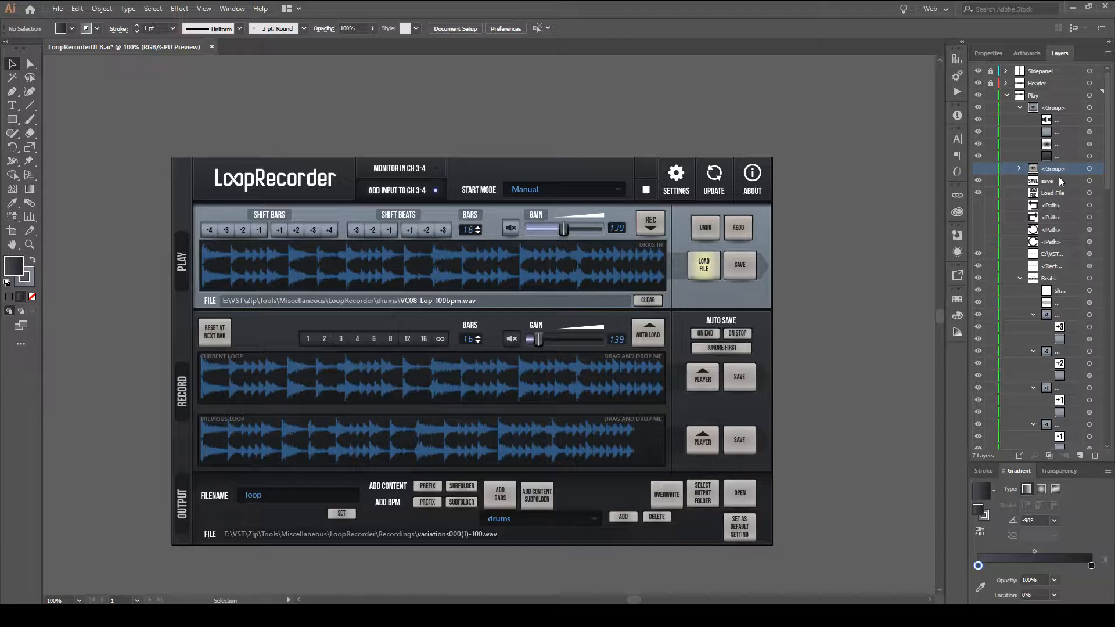
left_click(1066, 205, "shift")
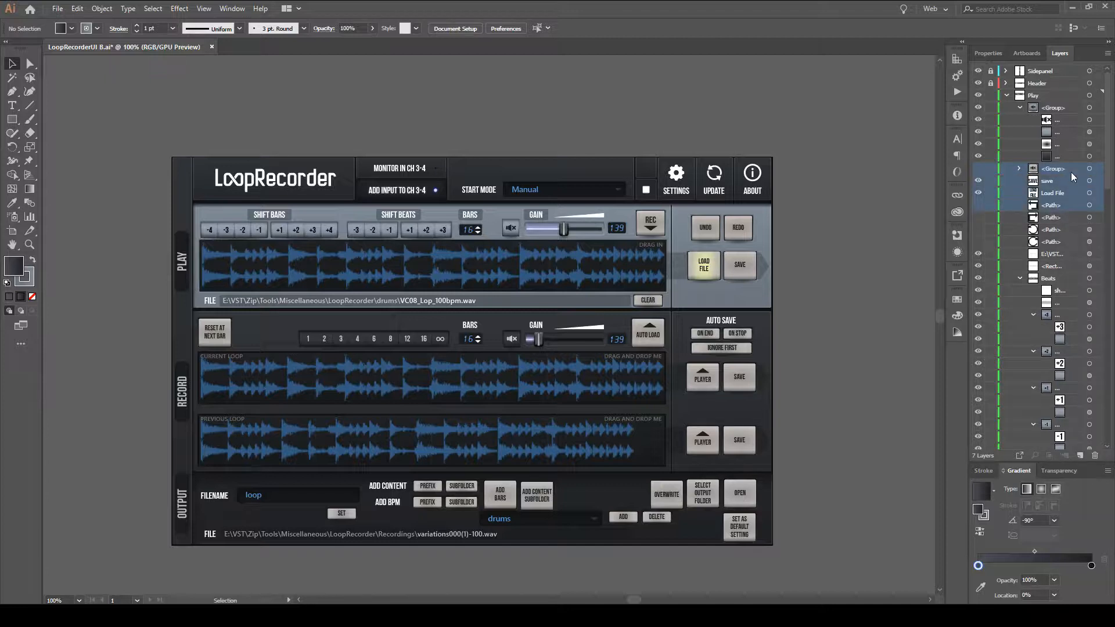
left_click(1072, 174)
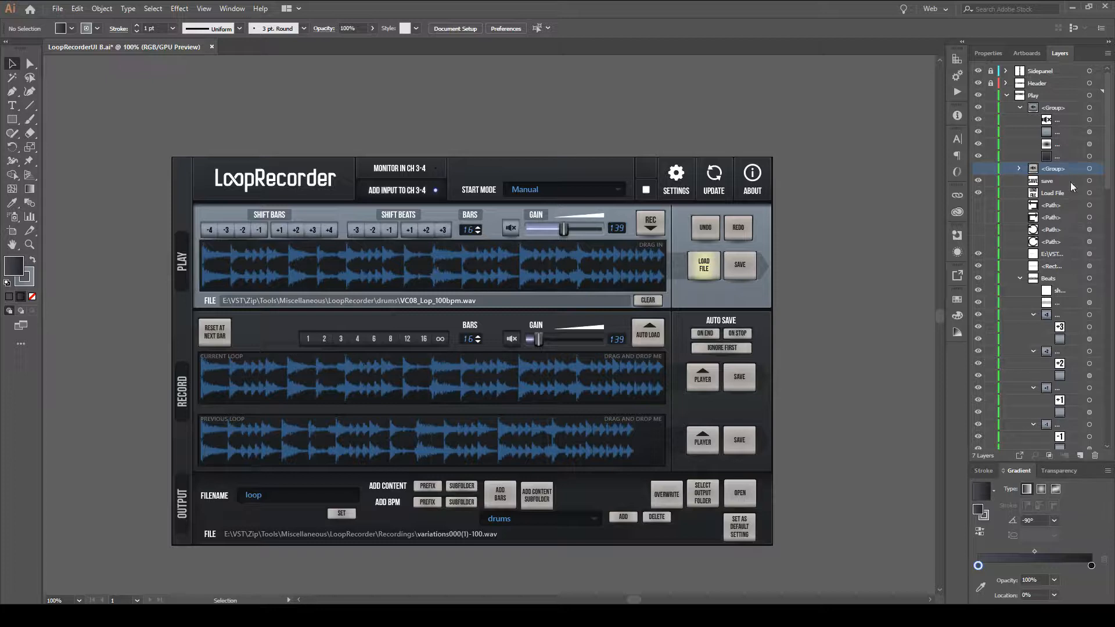
Highlight the hidden speaker group together with only the four icon paths, leaving out the save and Load File rows.
left_click(1067, 206, "shift")
left_click(1068, 174)
left_click(1067, 207, "ctrl")
left_click(1068, 218, "ctrl")
left_click(1068, 230, "ctrl")
left_click(1068, 243, "ctrl")
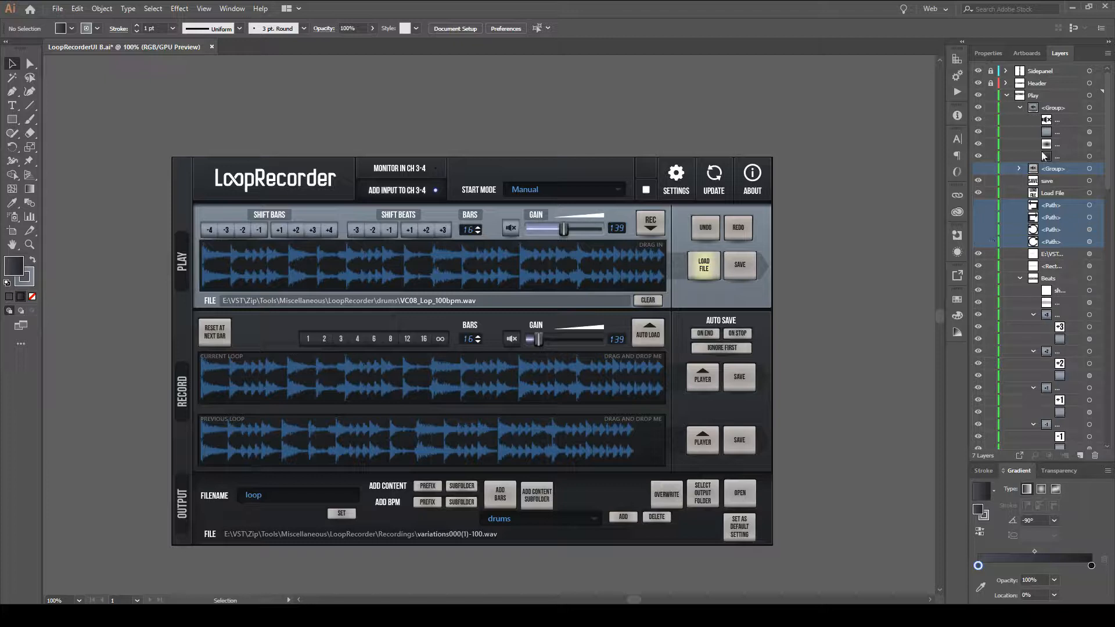
Try different combinations of highlighted speaker group and icon path rows, finishing with only the first path row highlighted.
left_click(1072, 169)
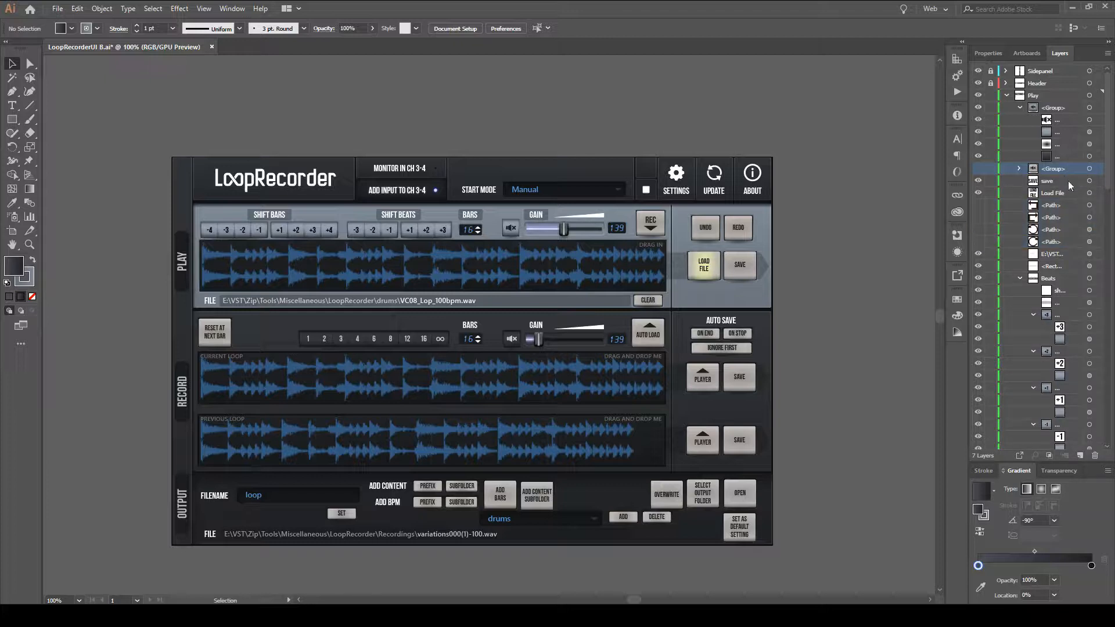
left_click(1069, 206)
left_click(1073, 167)
left_click(1070, 216)
left_click(1067, 205)
left_click(1072, 230)
left_click(1071, 242)
left_click(1065, 228)
left_click(1067, 206)
left_click(1070, 218)
left_click(1069, 168)
left_click(1067, 208)
left_click(1069, 218)
left_click(1069, 231)
left_click(1070, 241)
left_click(1070, 217)
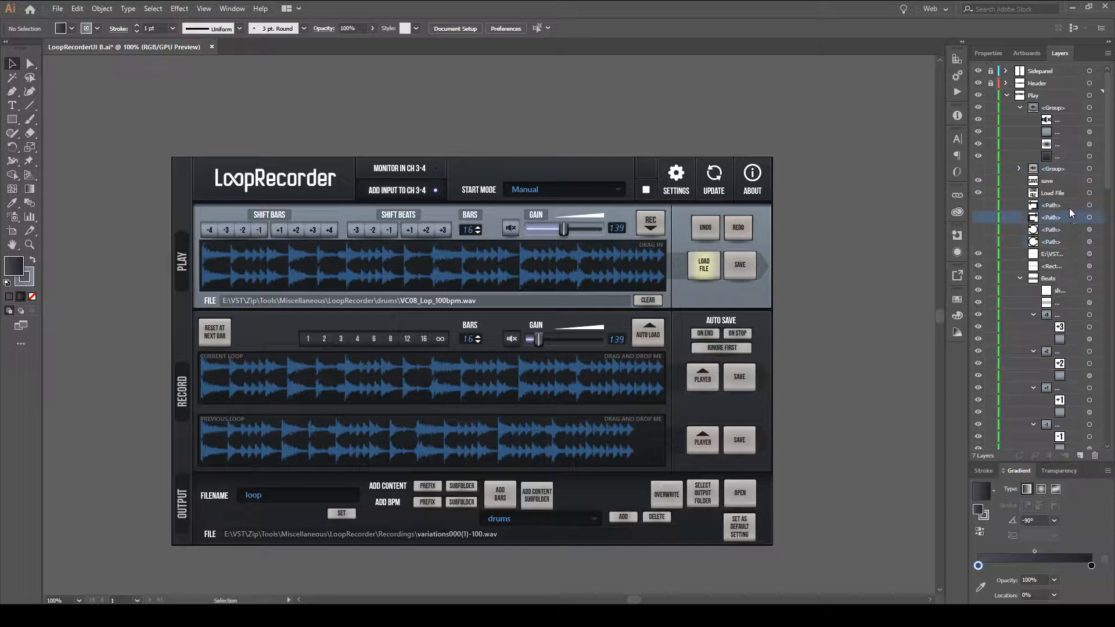
left_click(1059, 206)
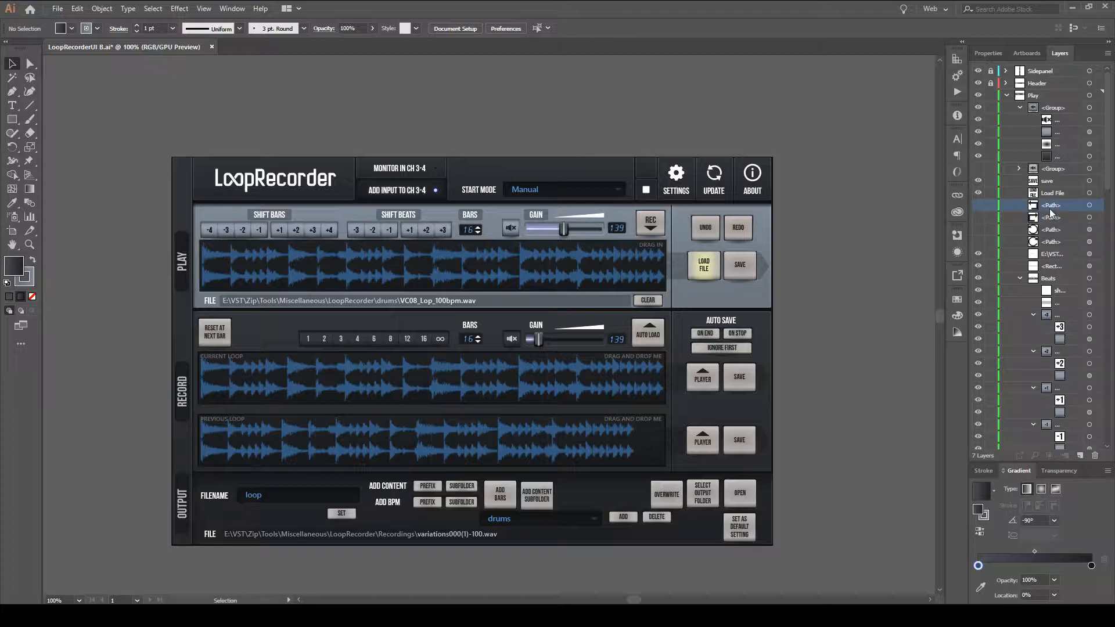
Select the Load File and Save labels in turn, try grouping the Save label, undo the grouping and deselect everything.
left_click(1066, 169)
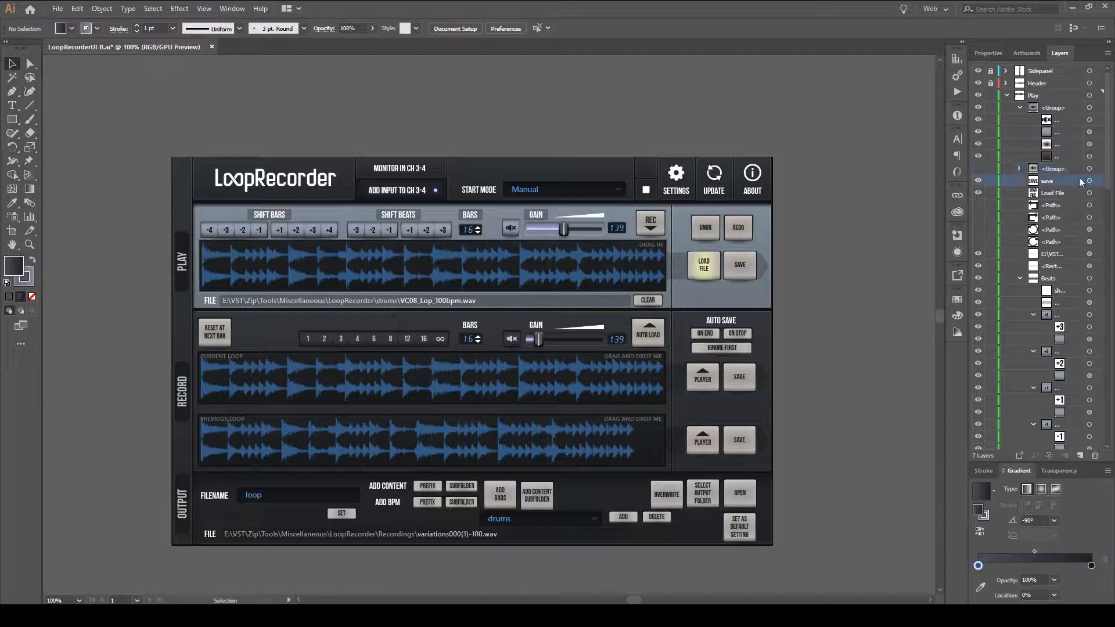
left_click(1097, 182)
left_click(1090, 193)
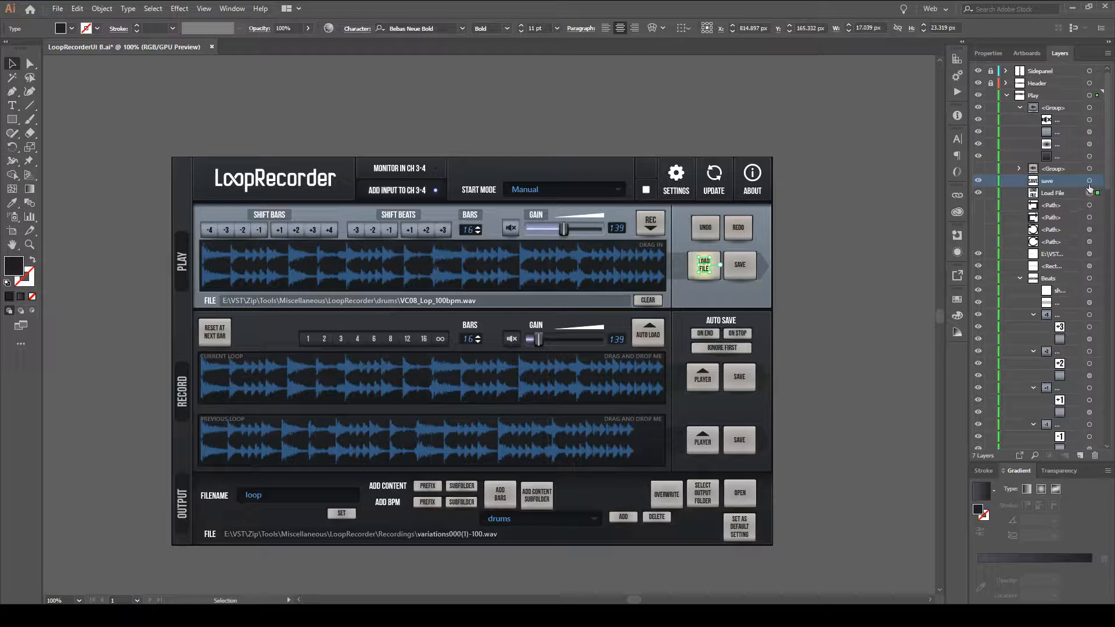
left_click(1089, 181)
key("ctrl+g")
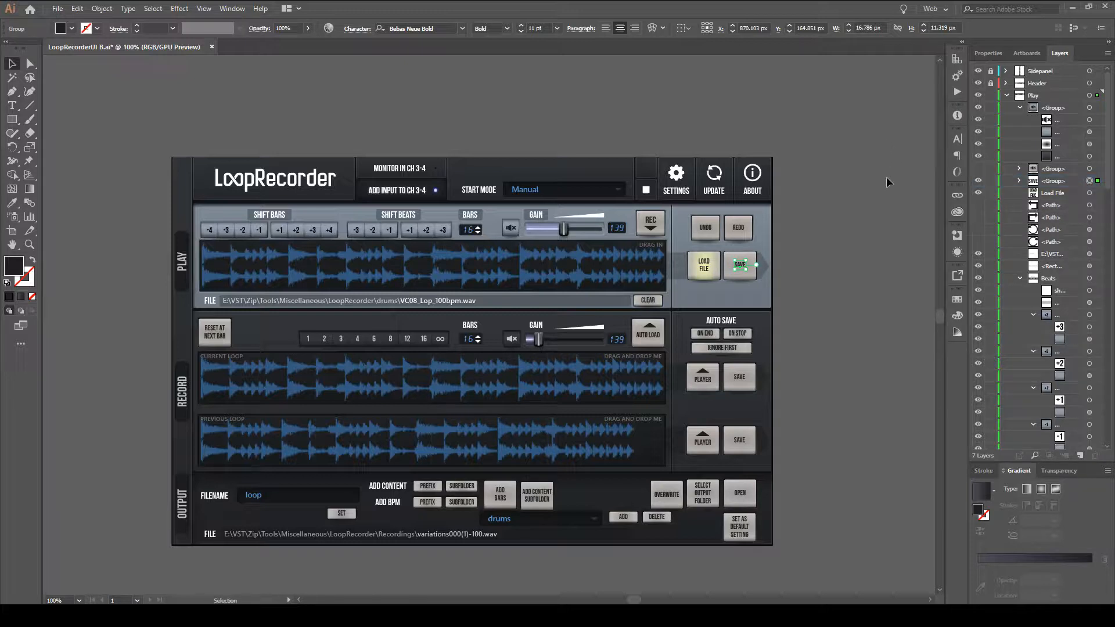
key("ctrl+z")
key("ctrl+shift+a")
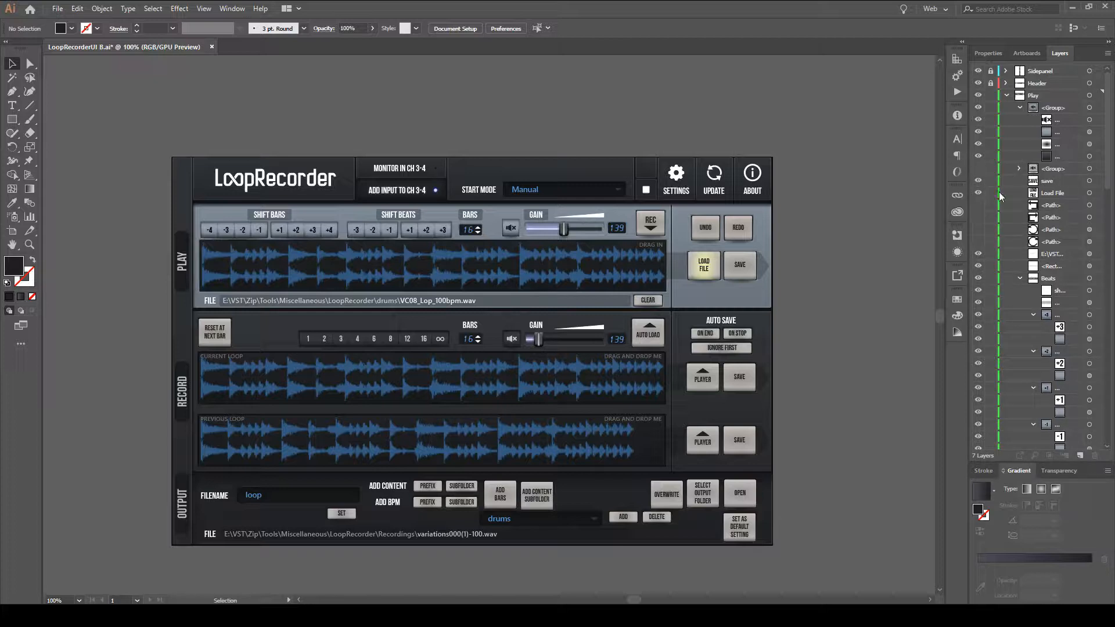
Show the hidden speaker group and the four icon paths, and select all of their artwork together.
left_click_drag(981, 174, 981, 233)
left_click(1089, 168)
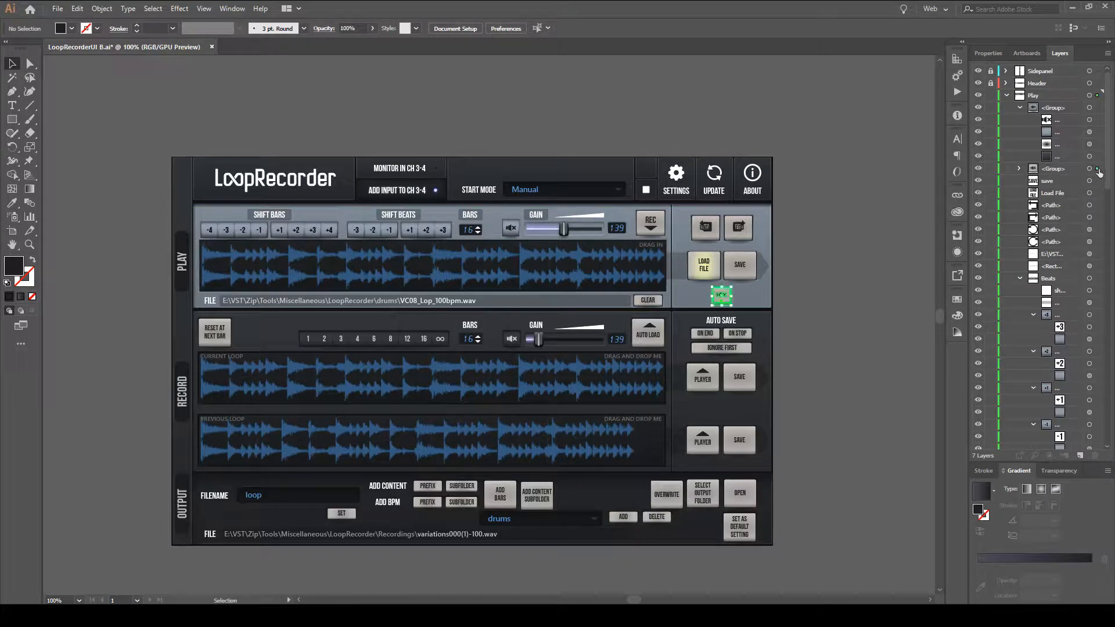
left_click(1091, 205)
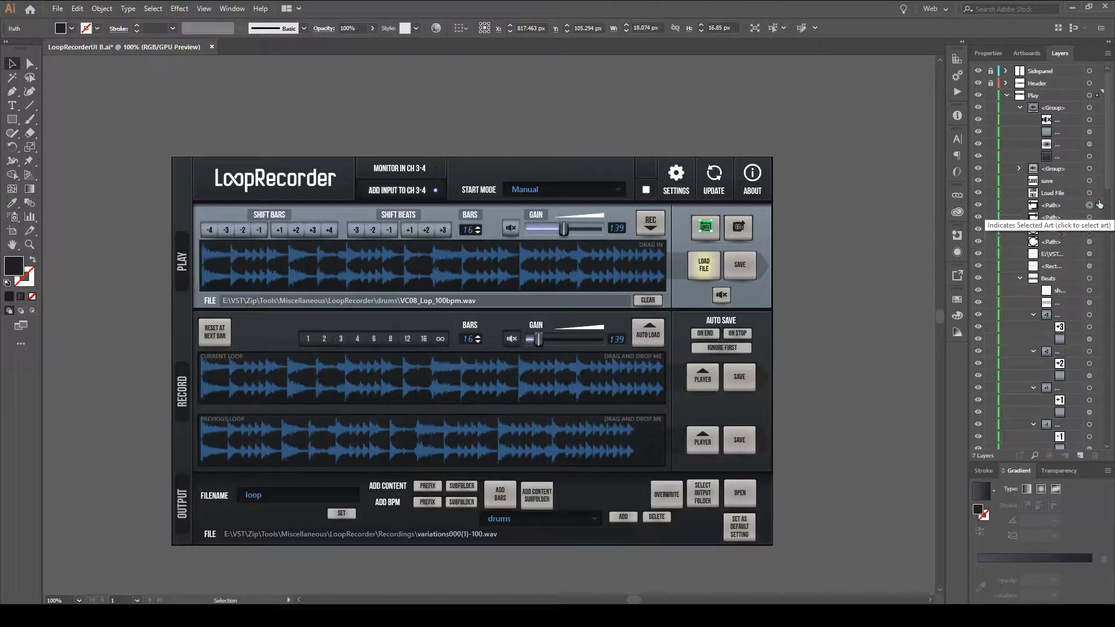
left_click(1089, 181)
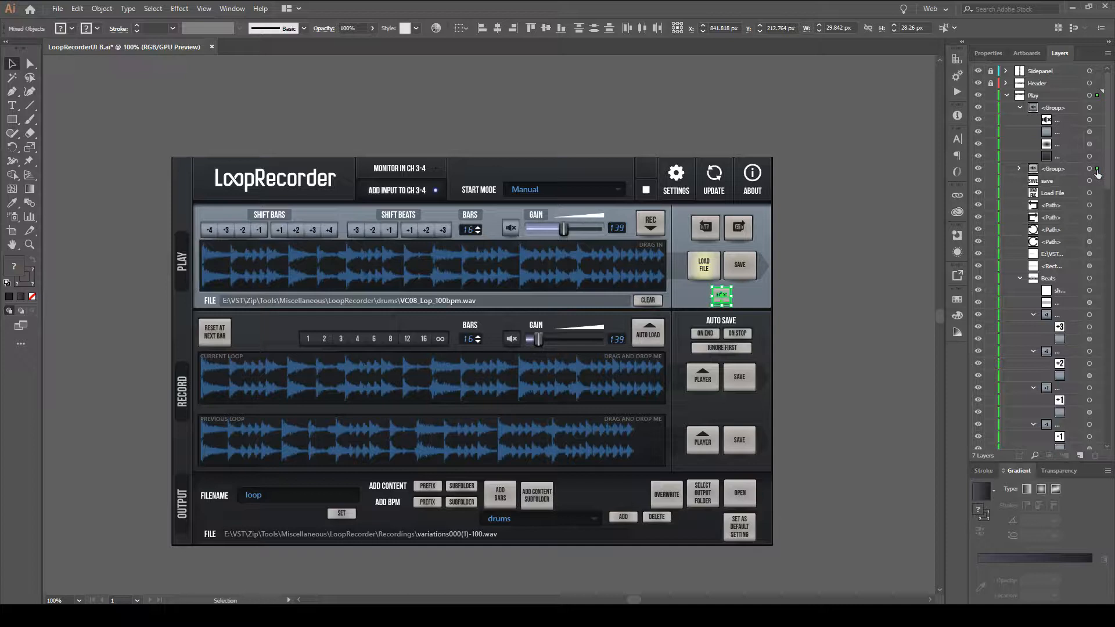
left_click(1097, 205, "shift")
left_click(1097, 217, "shift")
left_click(1097, 230, "shift")
left_click(1097, 241, "shift")
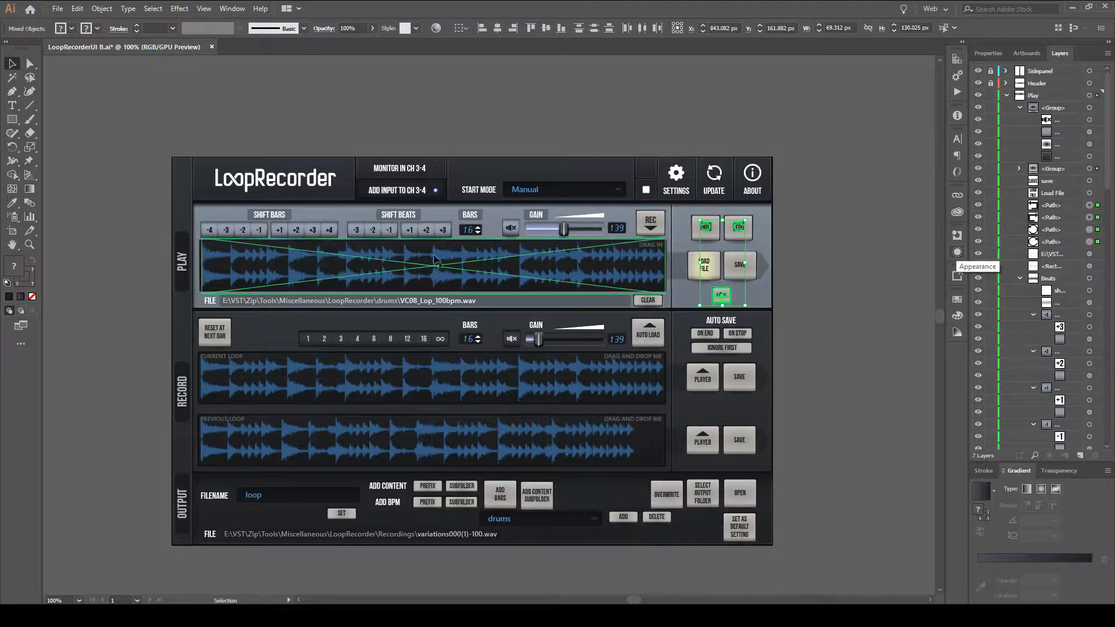
Try to group the selected speaker button parts with the four icon paths while using Direct Selection, and dismiss the alert.
key("a")
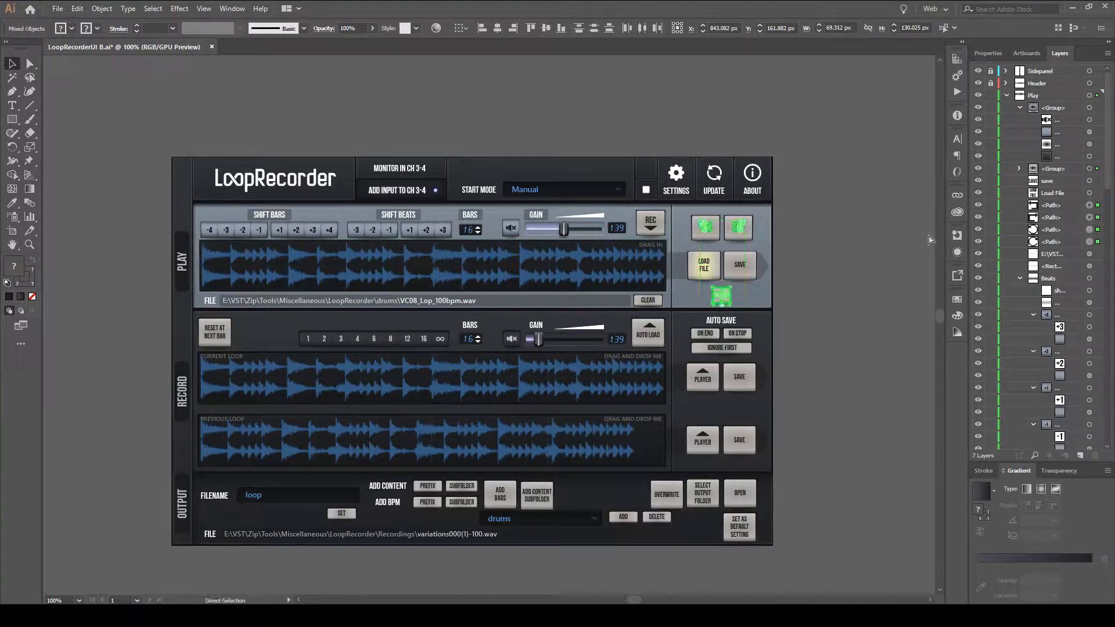
key("ctrl+g")
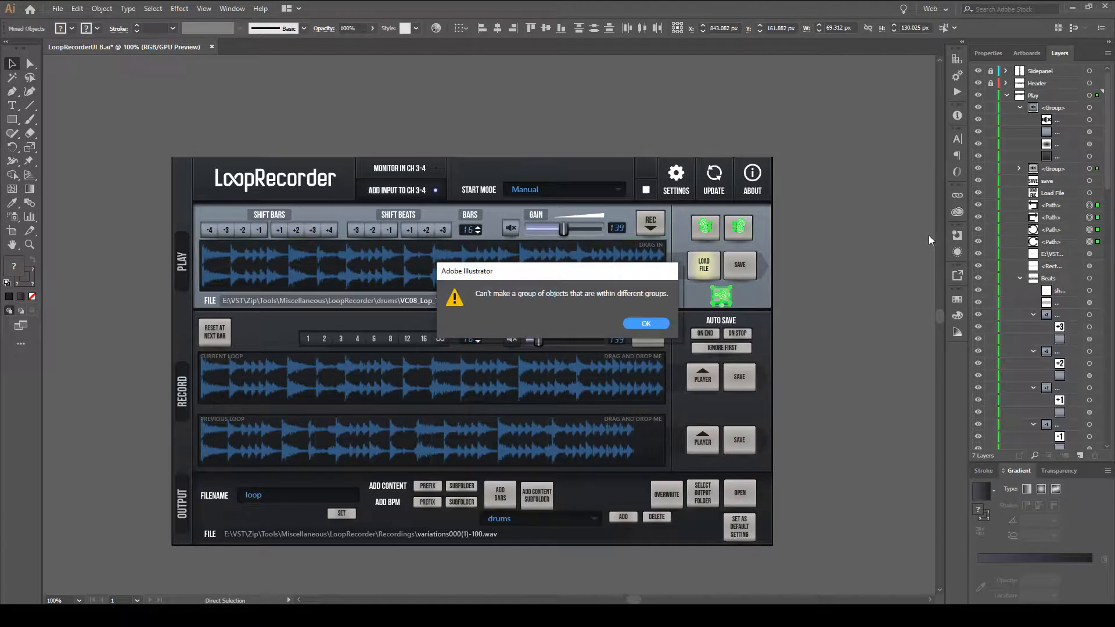
left_click_drag(561, 270, 538, 87)
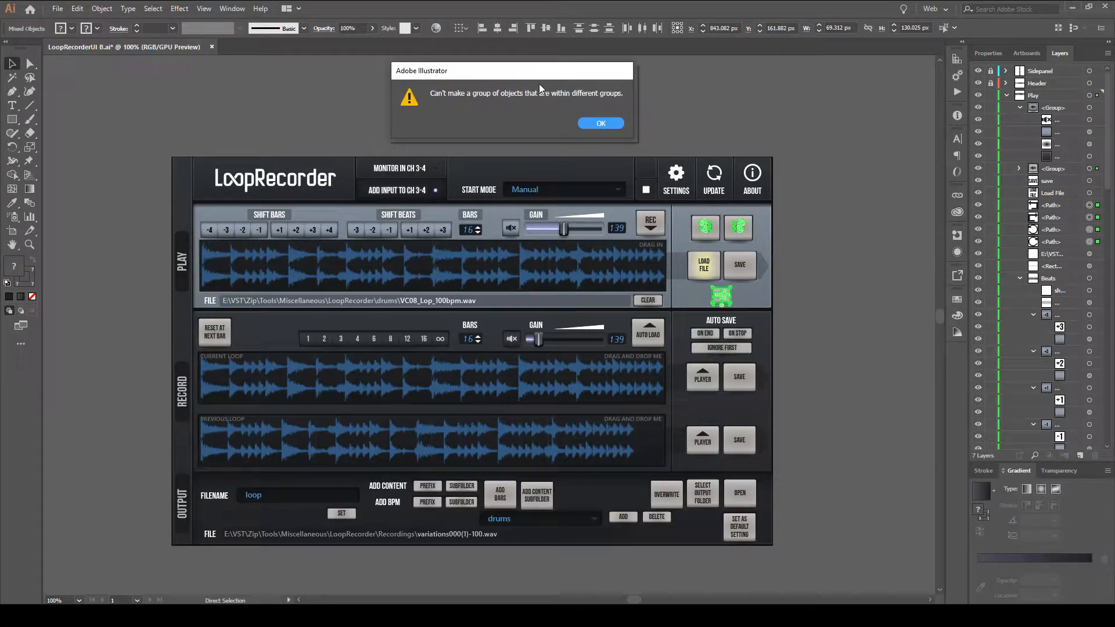
left_click_drag(539, 85, 505, 86)
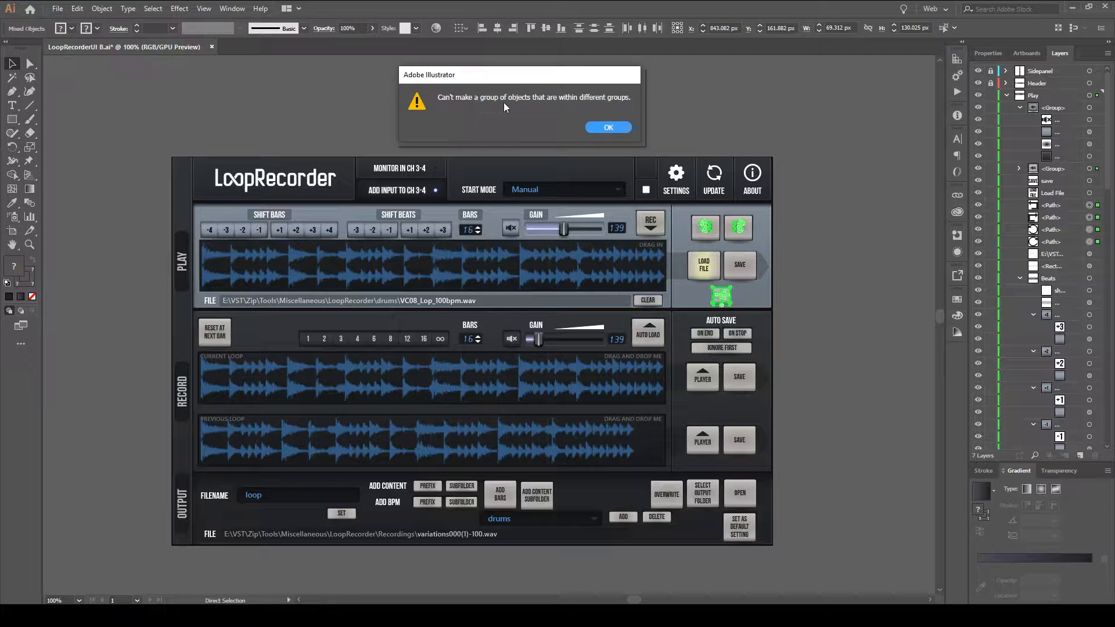
left_click(621, 127)
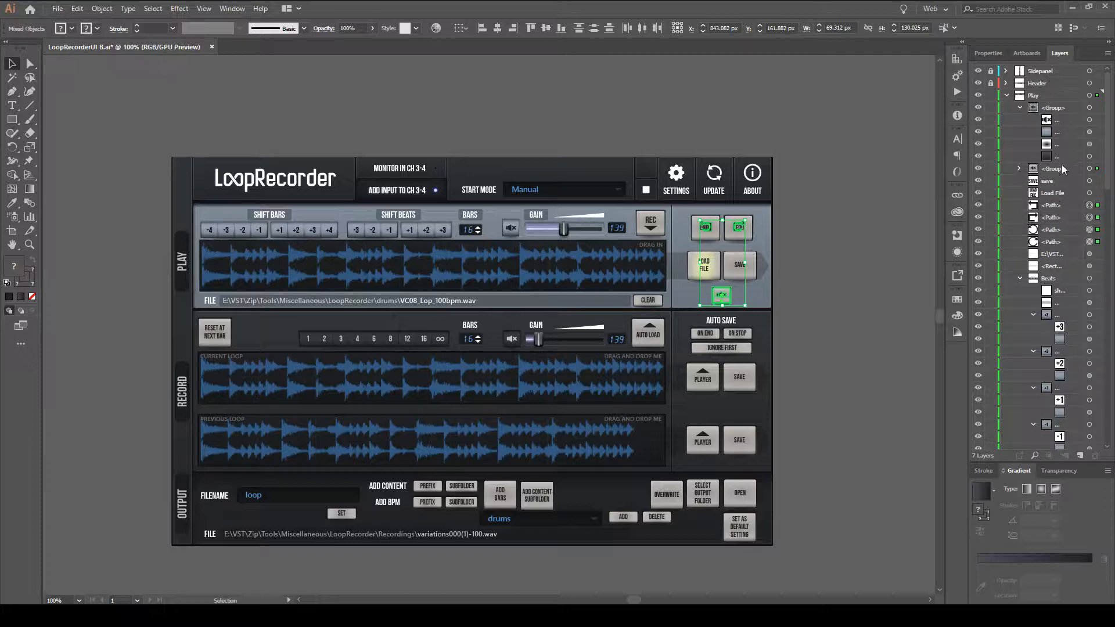
Expand the speaker group, group it as a whole with the icon paths, inspect the nested group and undo the grouping.
left_click(1019, 169)
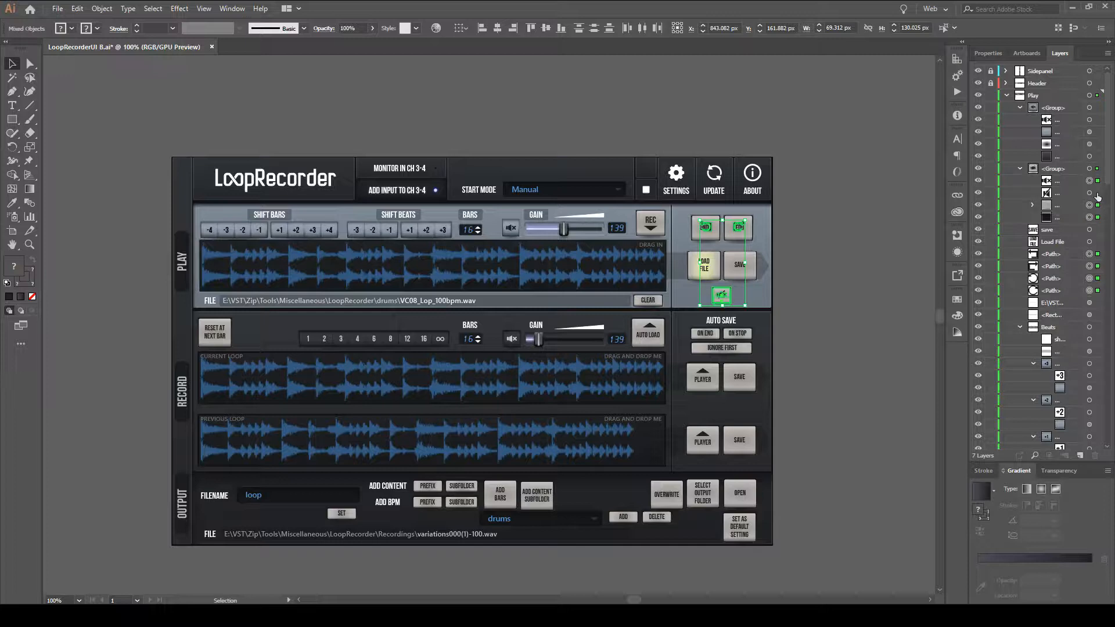
left_click(1090, 169)
key("ctrl+g")
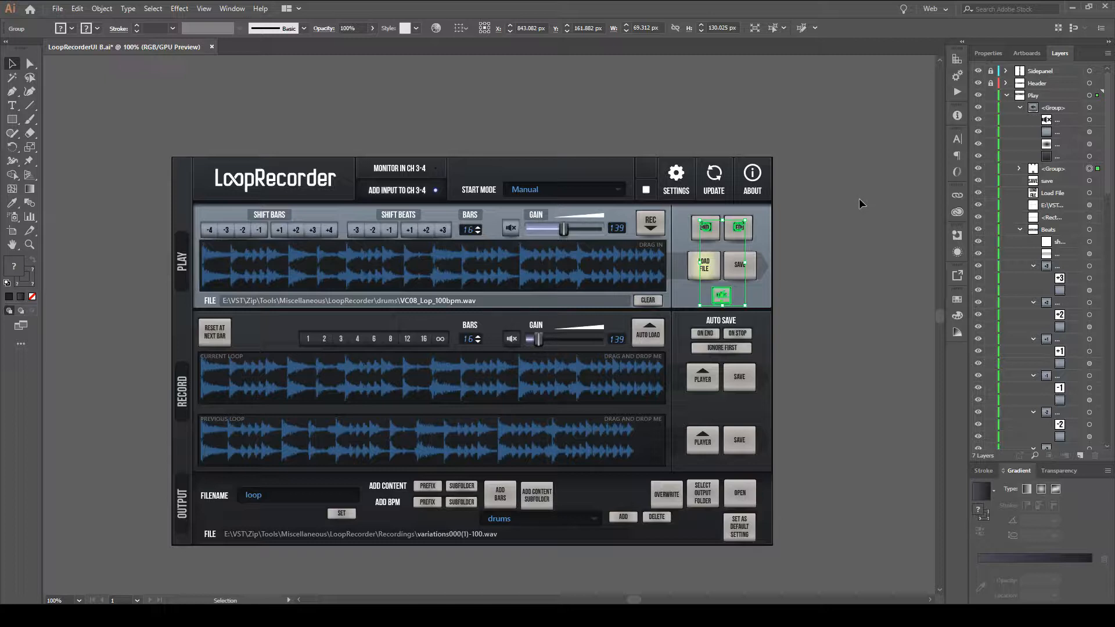
left_click(1019, 168)
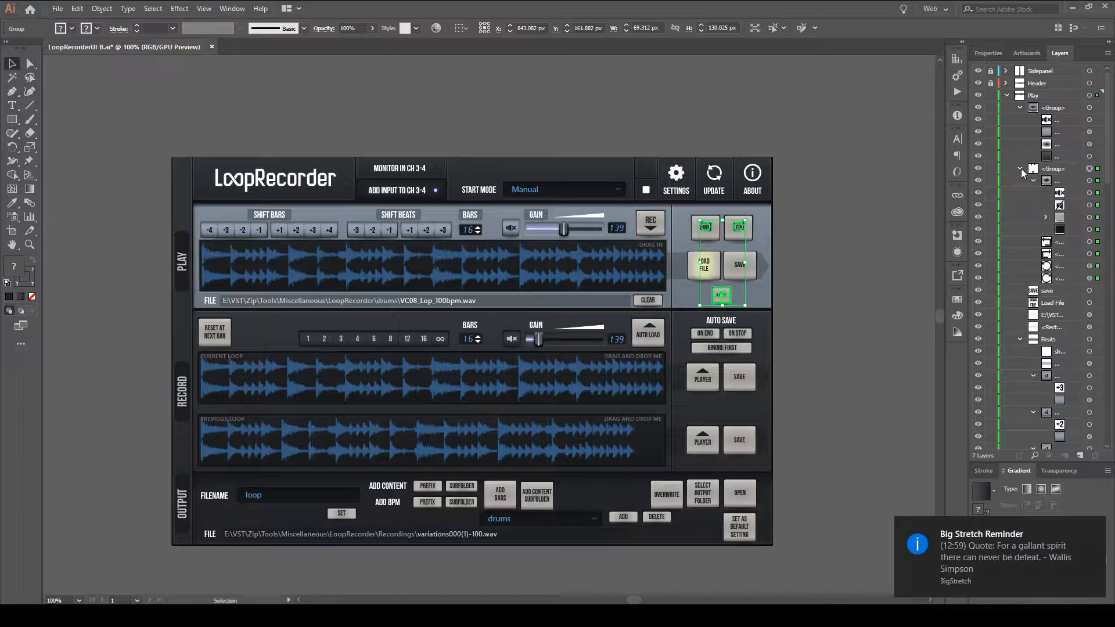
key("ctrl+z")
key("ctrl+z")
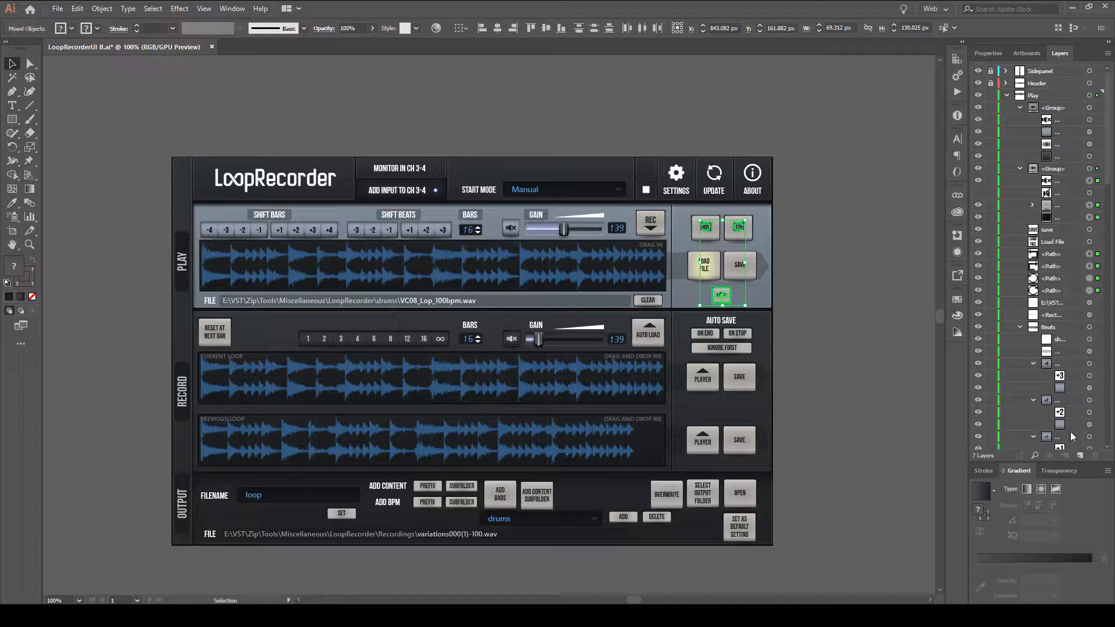
Create a new layer nested at the start of the Play layer, and move the collapsed speaker button group into it.
left_click(1068, 107)
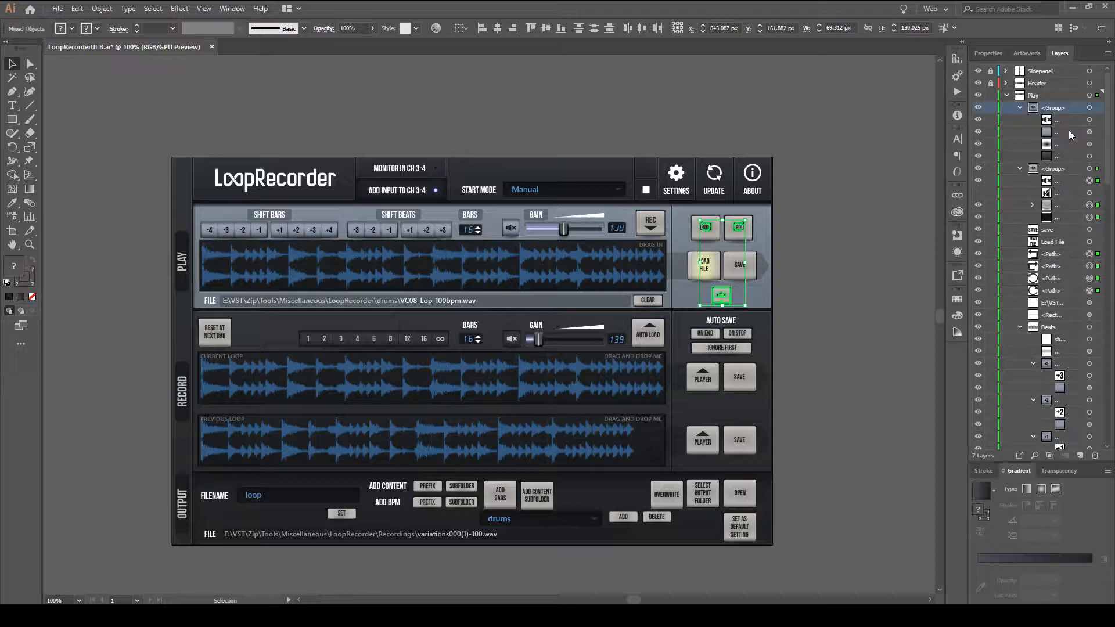
left_click(1078, 456)
left_click_drag(1067, 94, 1063, 110)
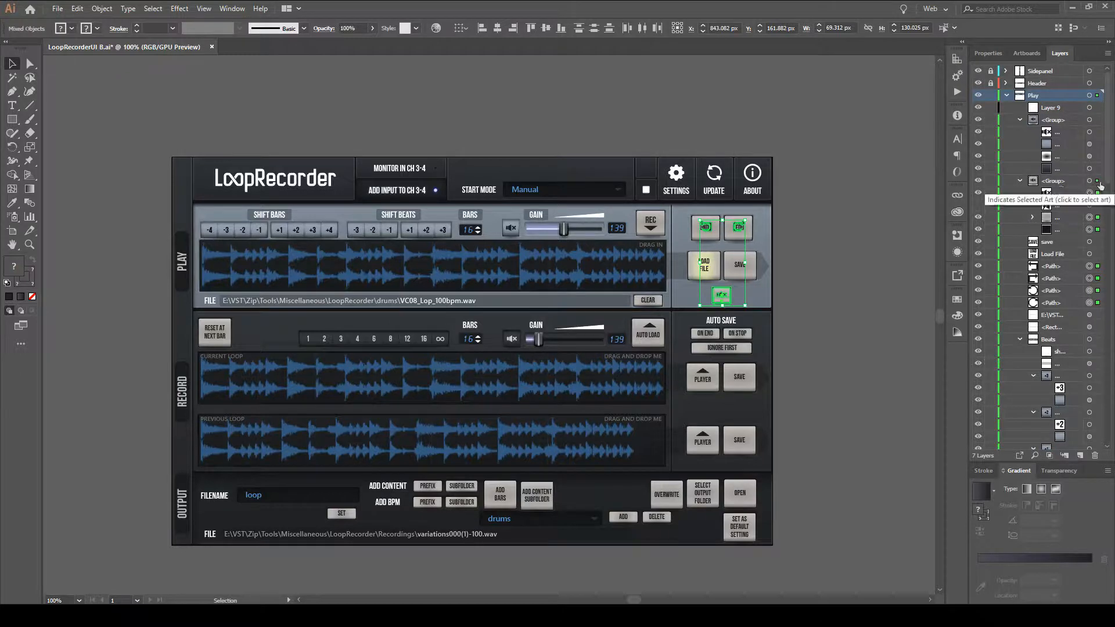
left_click(1021, 181)
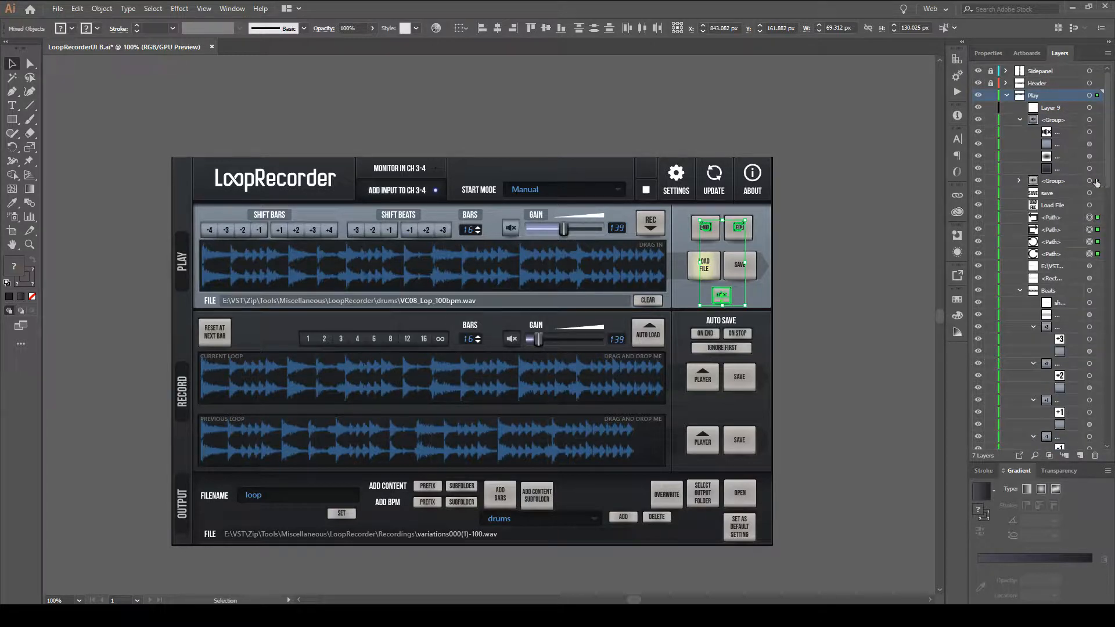
left_click_drag(1077, 184, 1066, 110)
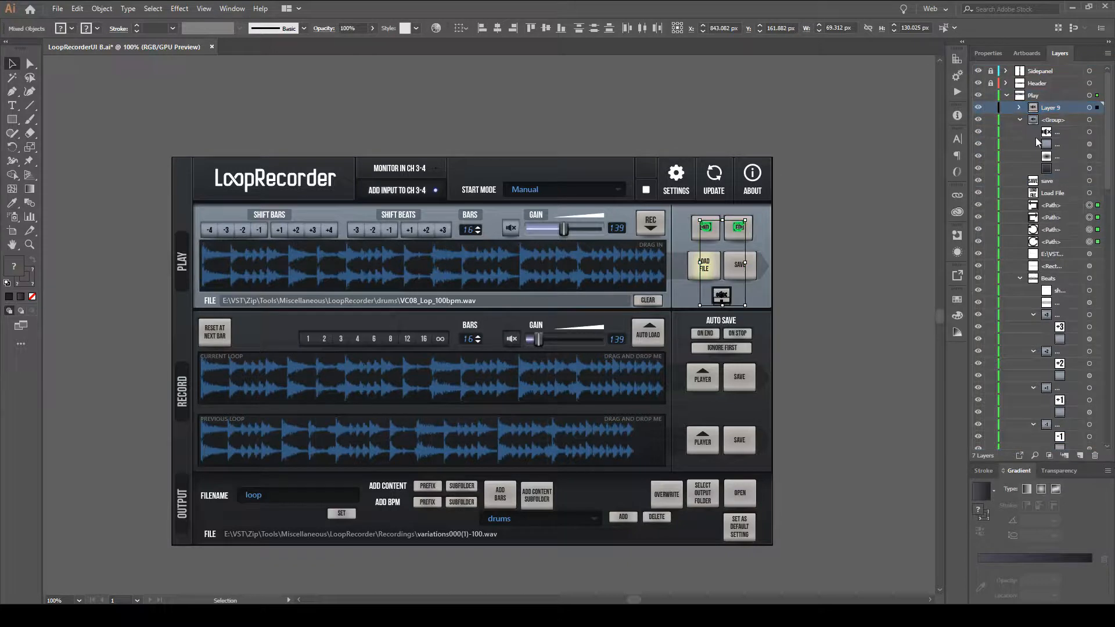
Try taking the speaker group back out of the new sublayer, and undo back to before that layer was created.
left_click(1020, 108)
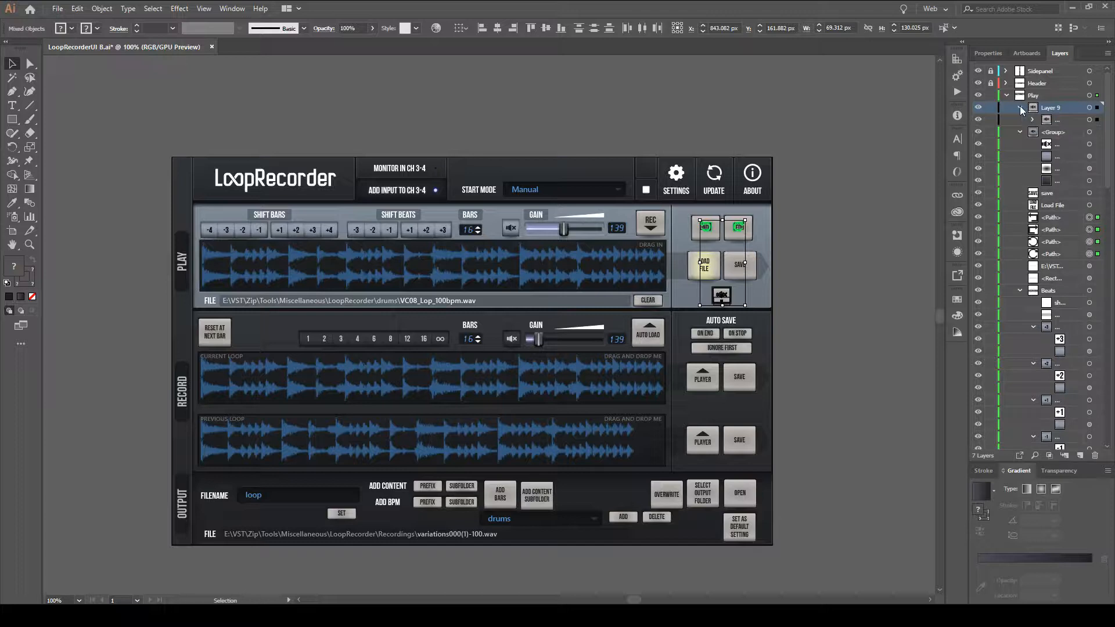
left_click_drag(1039, 119, 1035, 184)
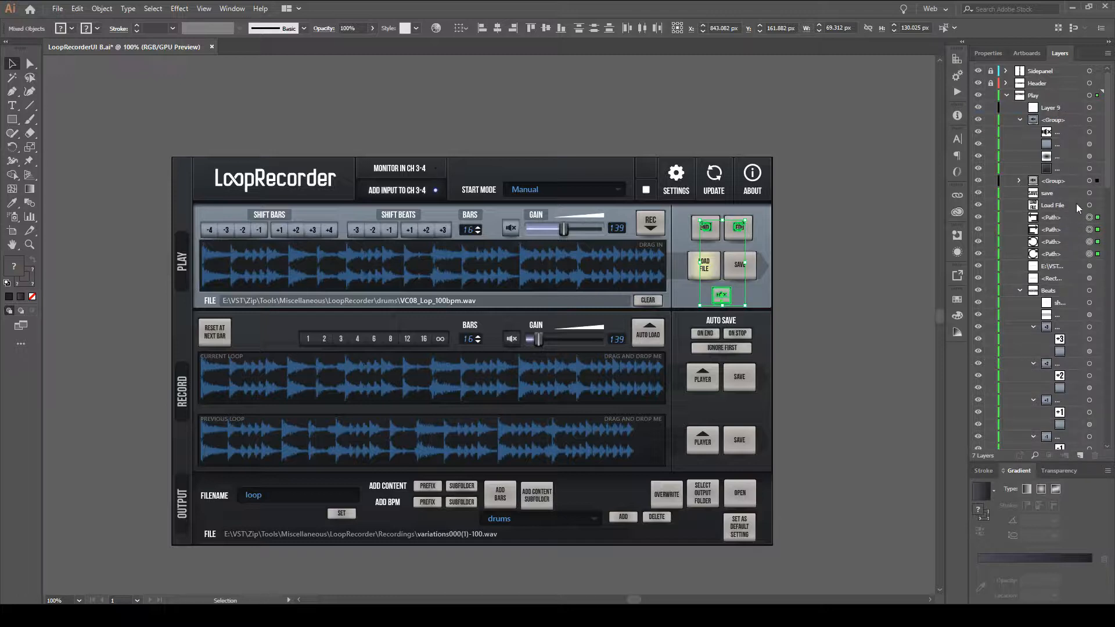
key("ctrl+z")
key("ctrl+z")
key("ctrl+z")
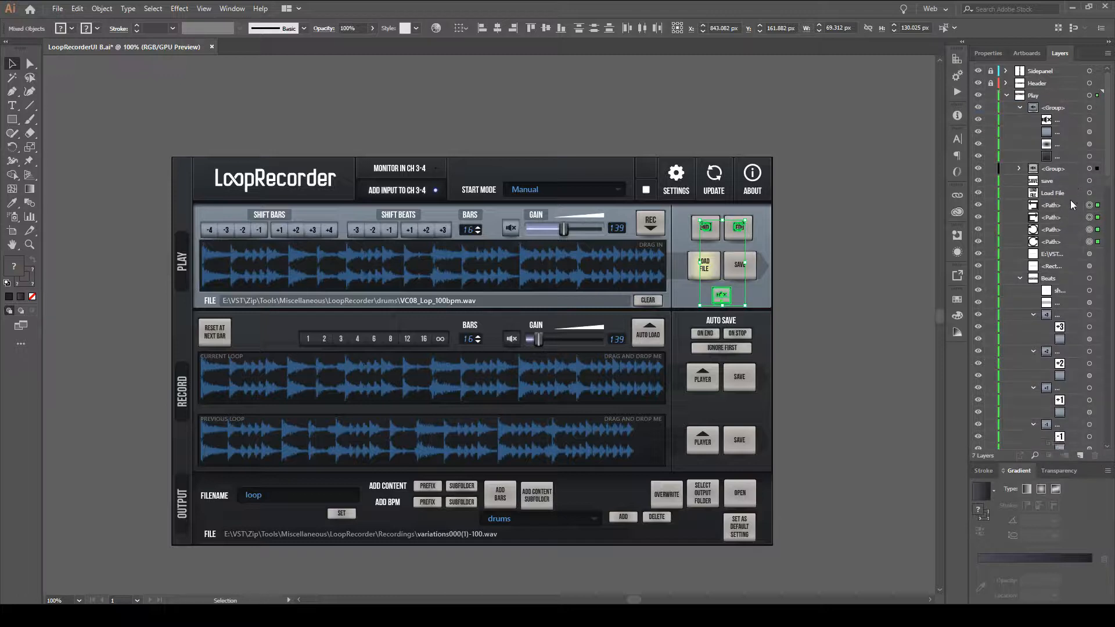
Select only the speaker group's artwork and create a new top-level layer above the Play layer.
left_click(1069, 194)
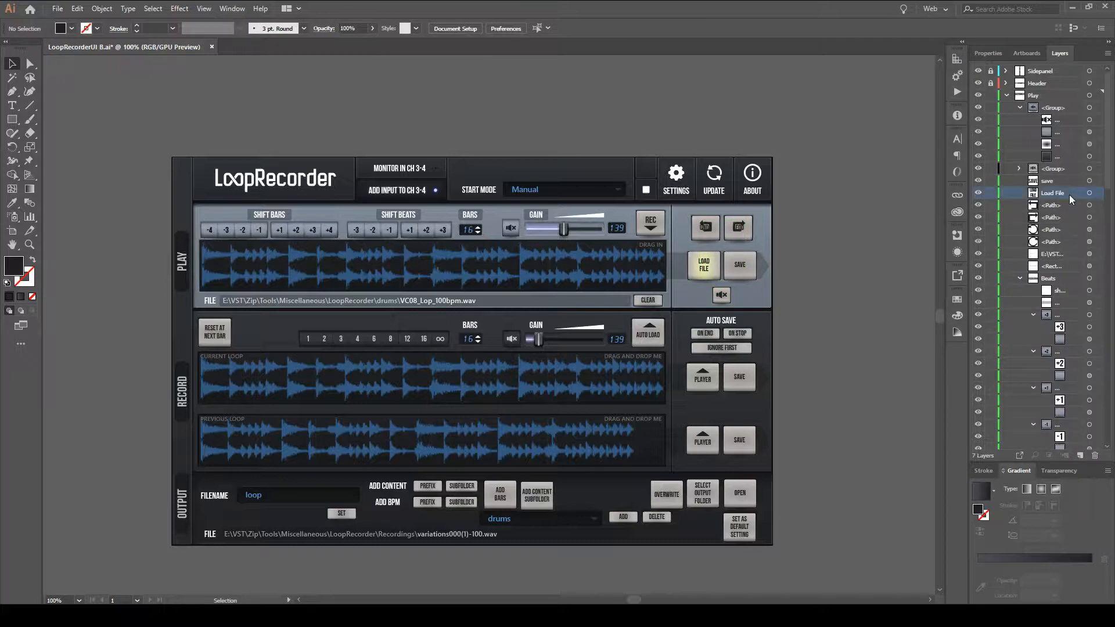
left_click(1098, 169)
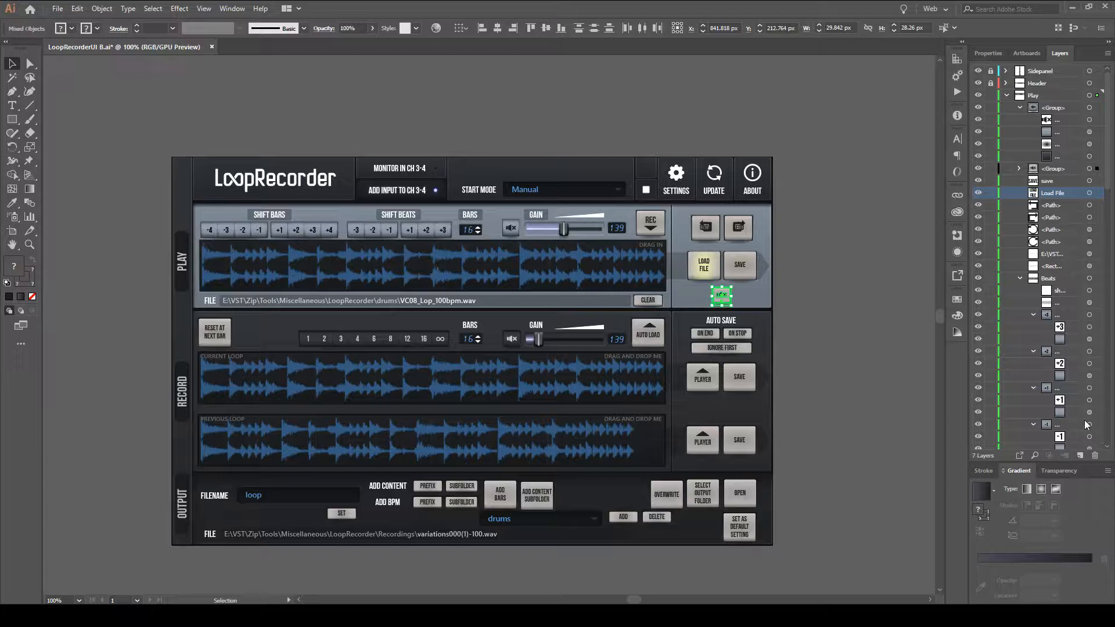
left_click(1079, 455)
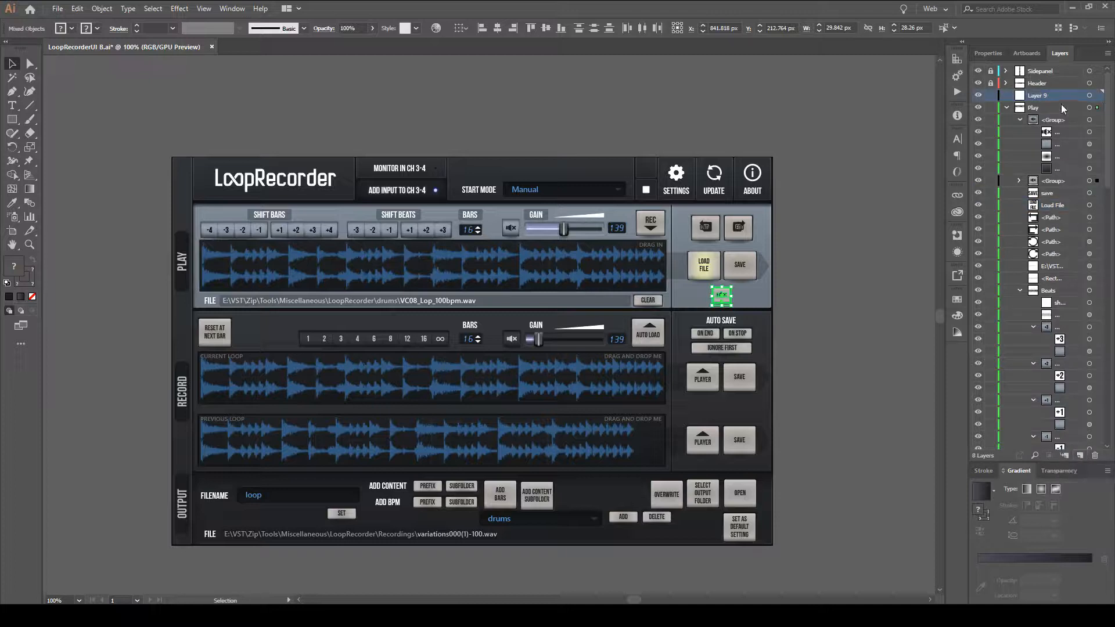
Move the collapsed speaker group and the four icon paths together into the new layer.
left_click(1068, 180)
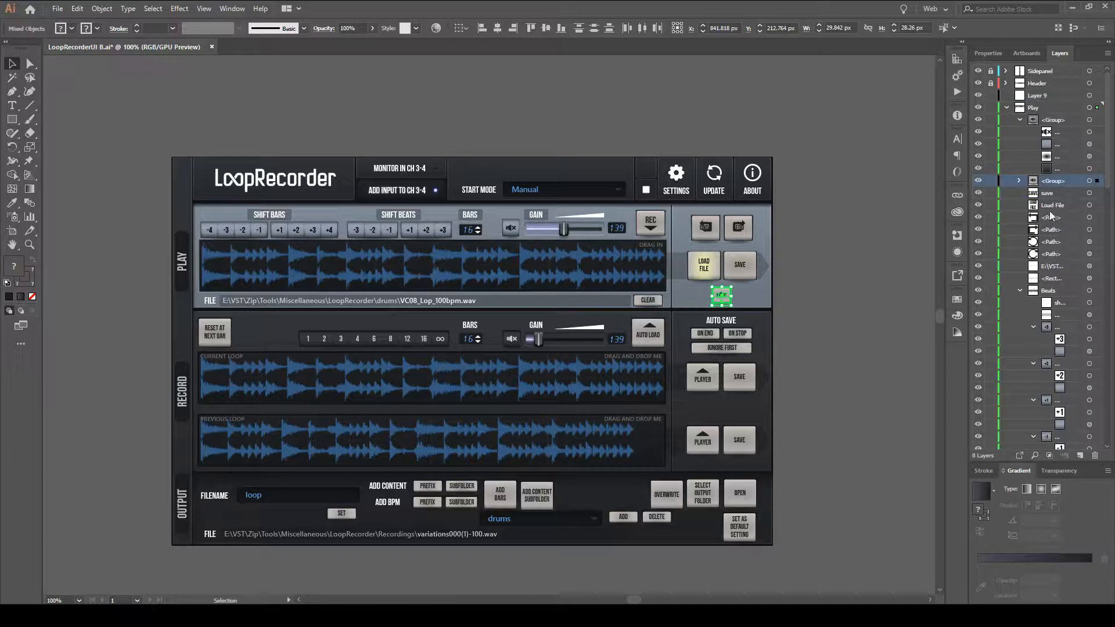
left_click(1051, 217, "shift")
left_click(1065, 241, "shift")
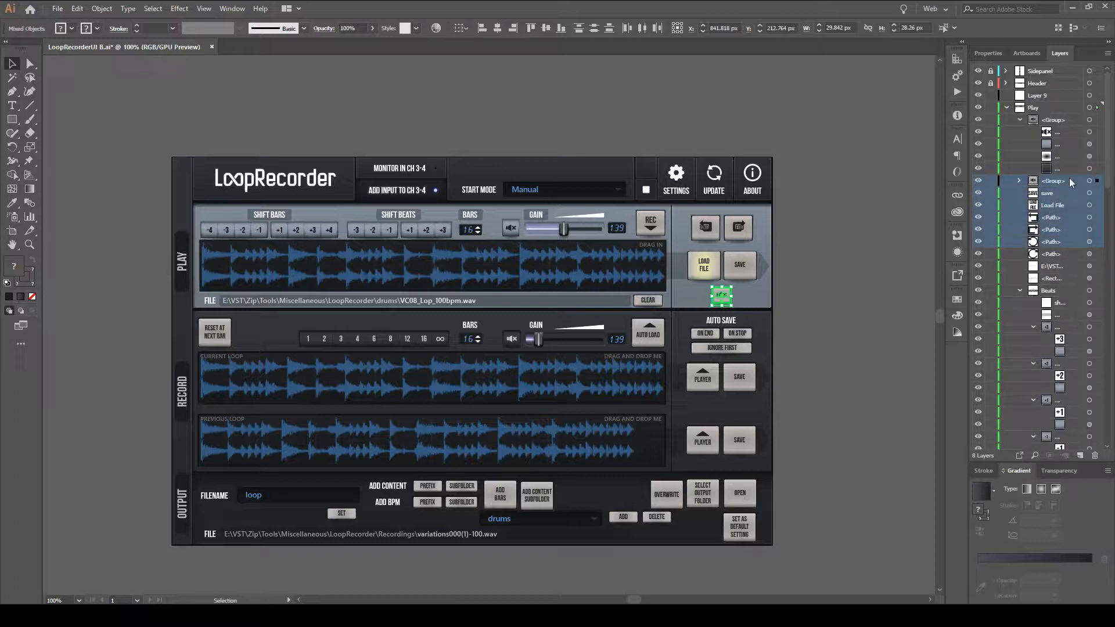
left_click(1068, 179)
left_click(1069, 218, "ctrl")
left_click(1069, 230, "ctrl")
left_click(1068, 242, "ctrl")
left_click(1071, 252, "ctrl")
left_click_drag(1071, 254, 1051, 99)
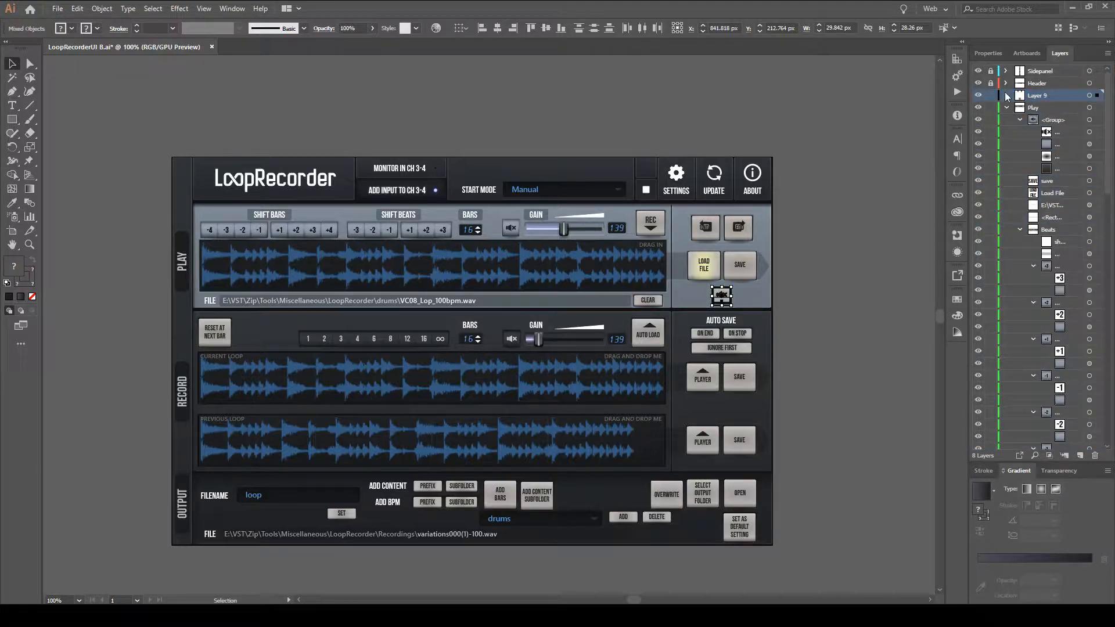
Check the new layer's contents, nest it at the start of the Play layer and hide it.
left_click(1007, 95)
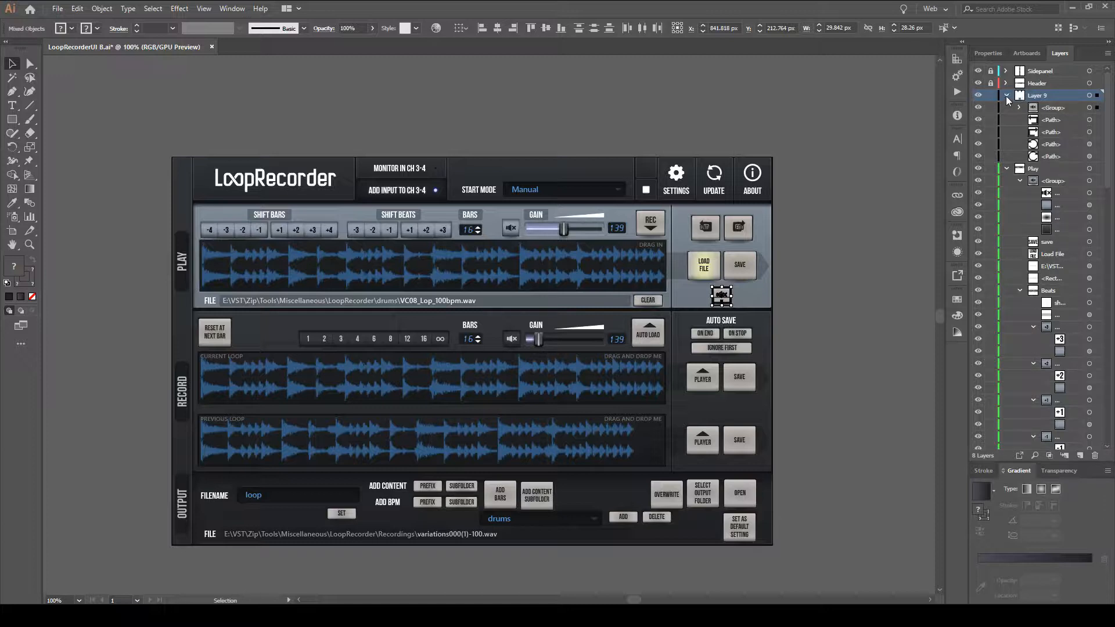
left_click(1006, 96)
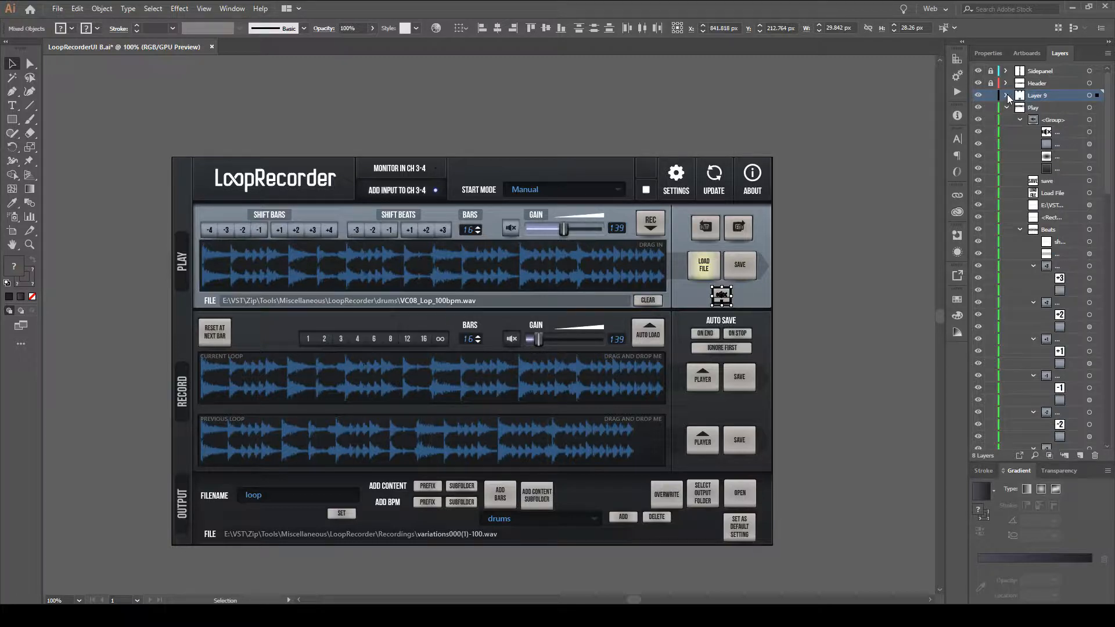
left_click_drag(1041, 97, 1047, 119)
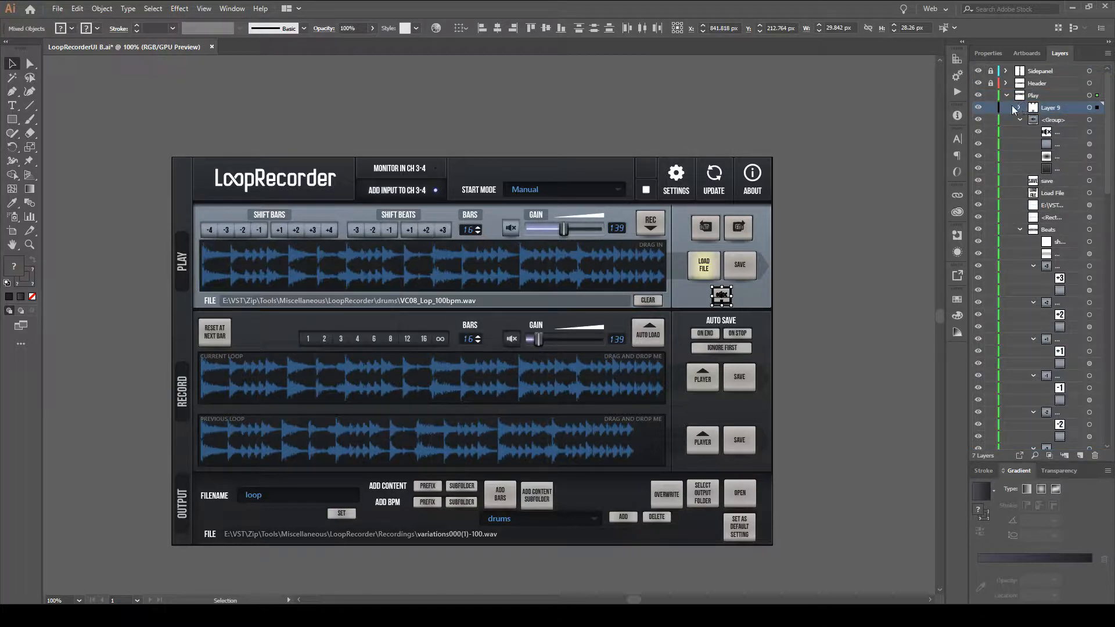
left_click(978, 108)
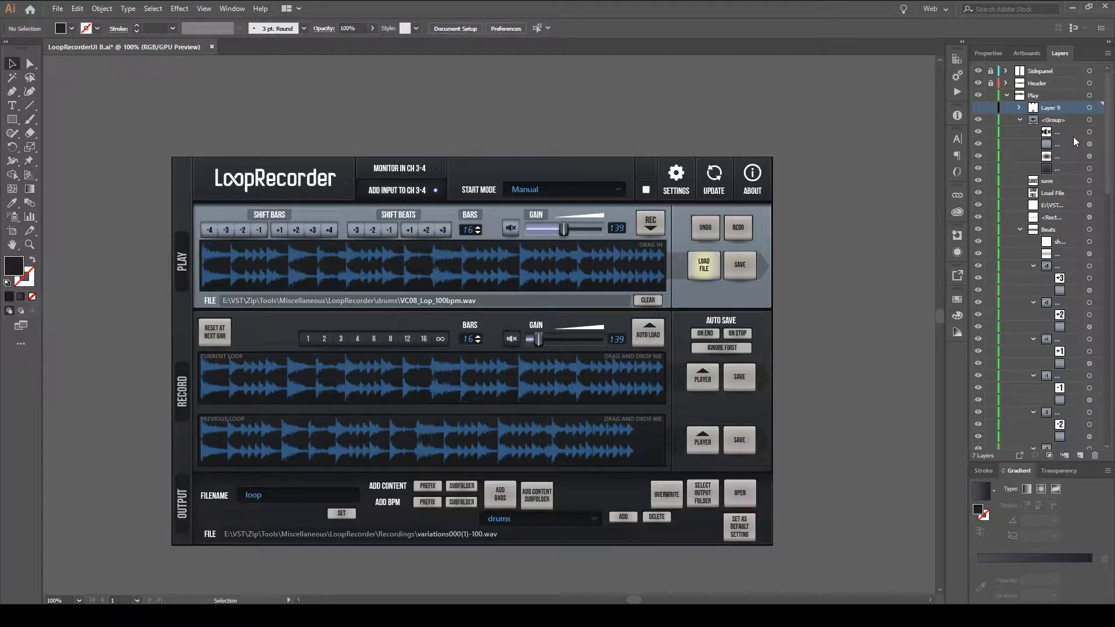
Collapse the Beats and Bars sublayers and rename the new hidden sublayer as "Old nonesense".
left_click(1020, 229)
double_click(1051, 108)
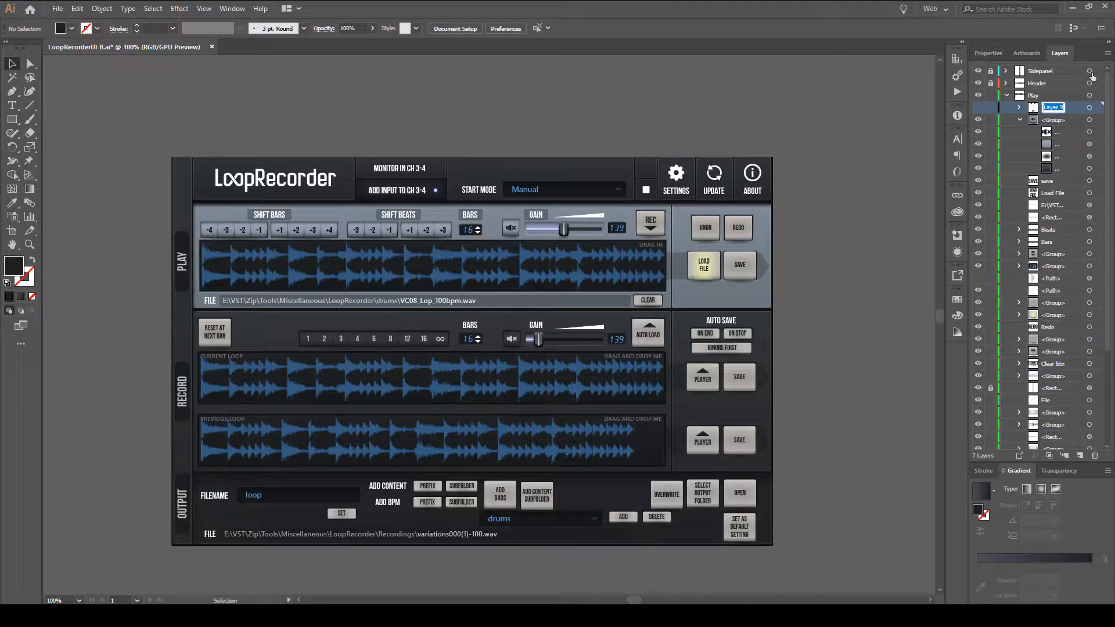
type("ld none")
type("sense")
key("Return")
Widen the layer list enough to show full names, and collapse the first group inside the Play layer.
left_click_drag(946, 79, 888, 96)
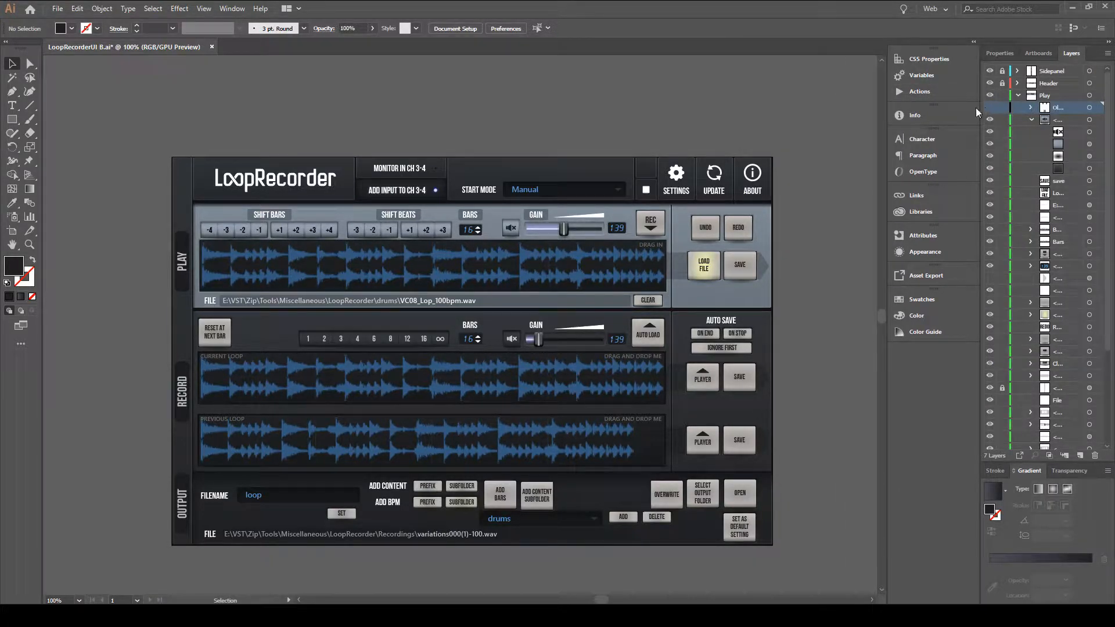
mouse_move(977, 107)
left_mouse_down()
mouse_move(951, 108)
mouse_move(968, 107)
left_mouse_up()
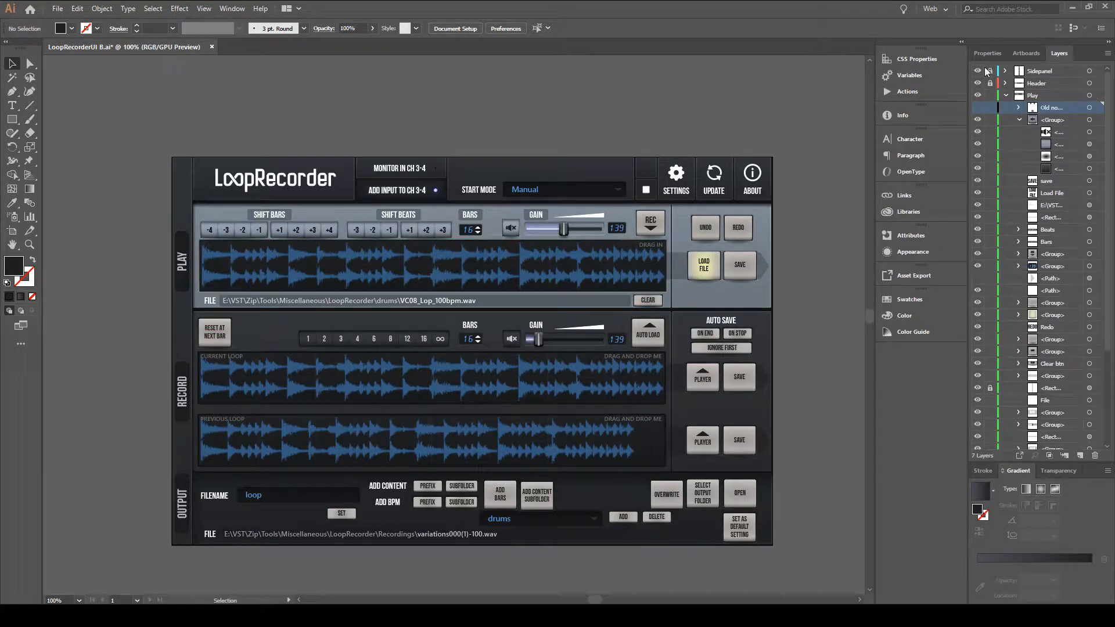
left_click_drag(968, 142, 953, 138)
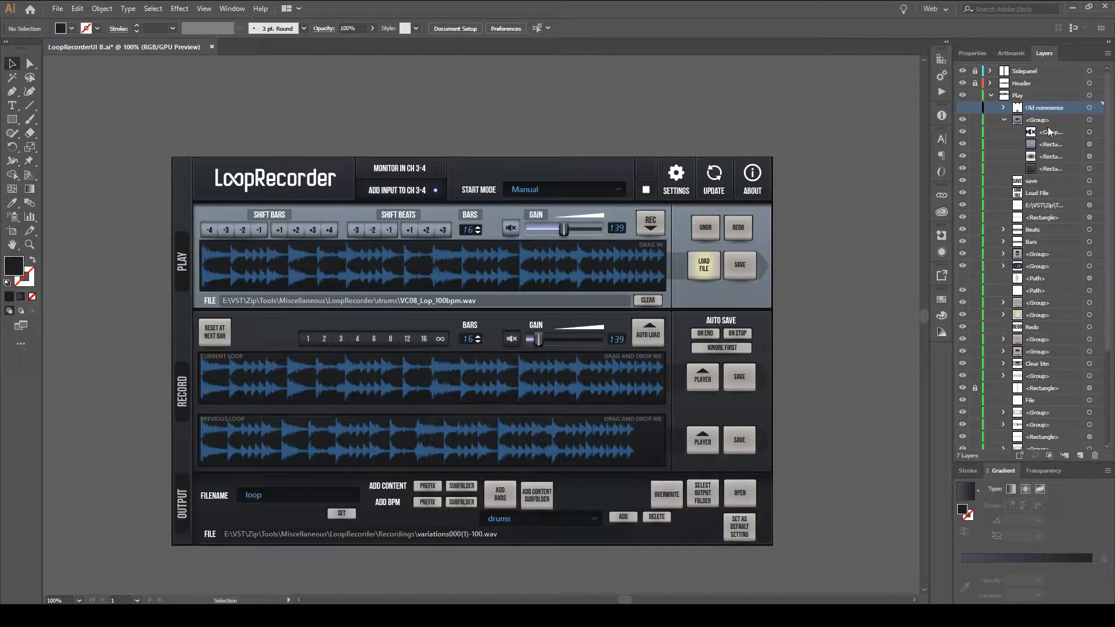
left_click(1004, 120)
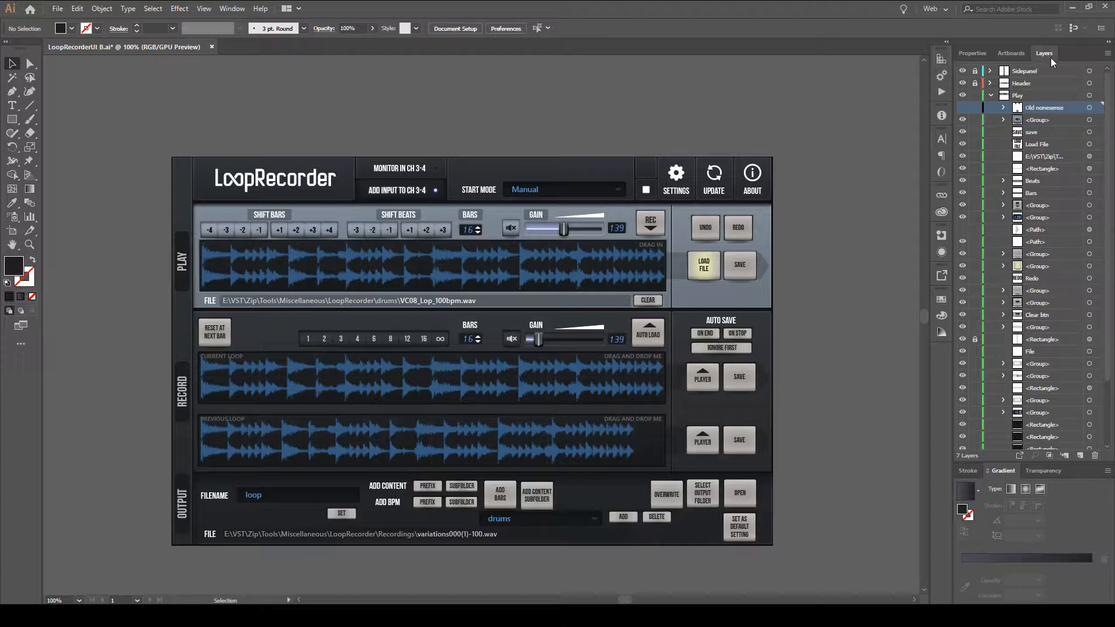
Select the artwork of several Play layer items one after another to identify which interface element each one is.
scroll(1044, 283, "down", 3)
scroll(1044, 283, "up", 3)
left_click(1064, 204)
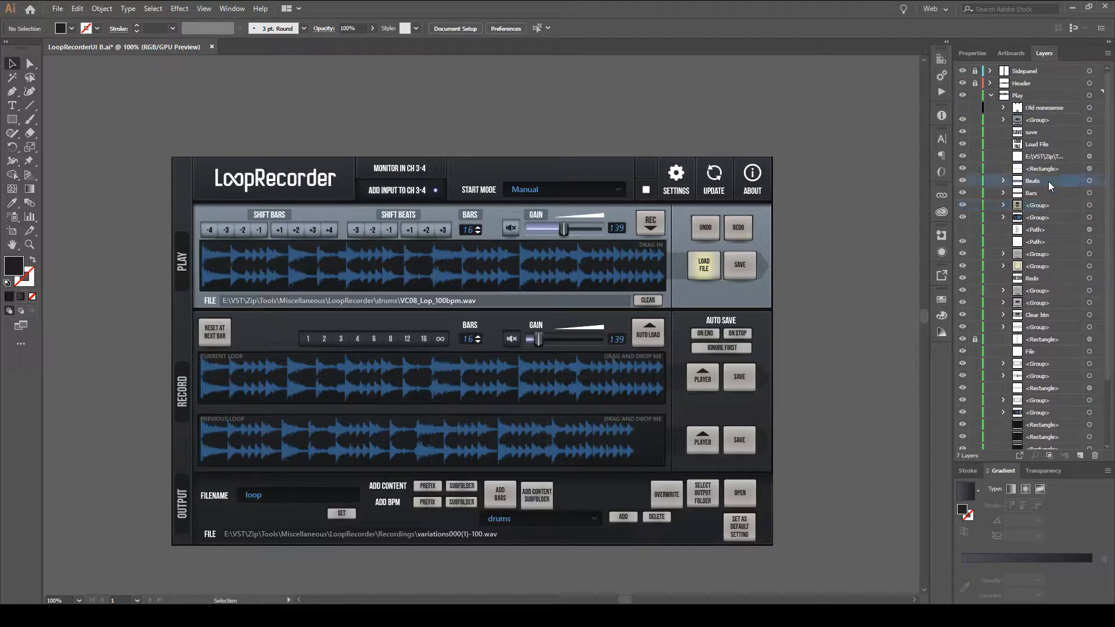
left_click(1100, 135)
left_click(1098, 133)
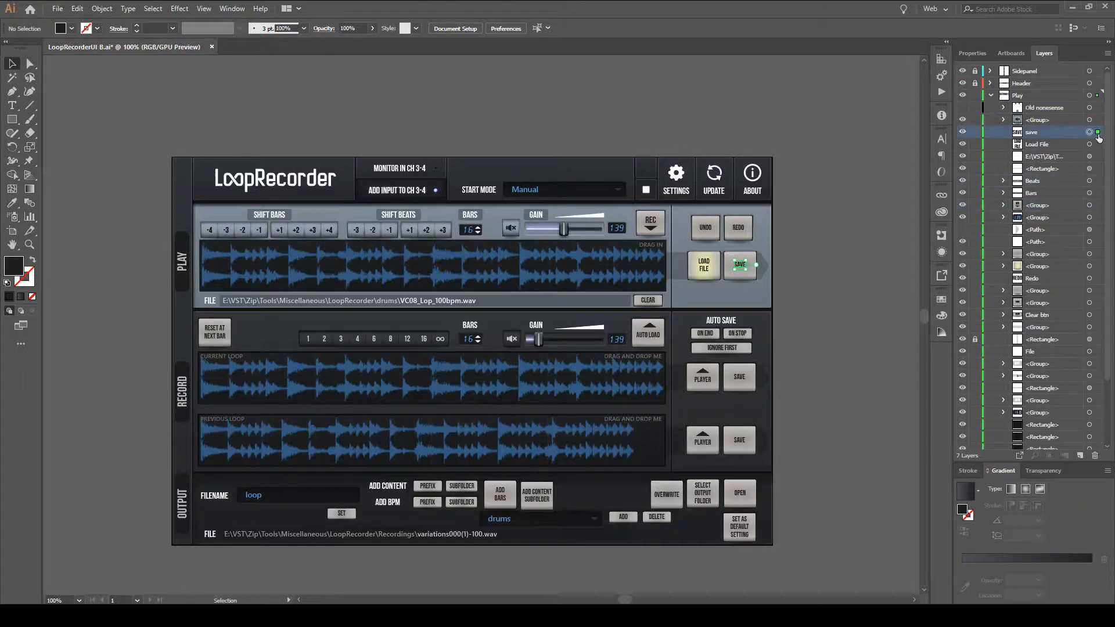
left_click(1098, 169)
left_click(1098, 206)
left_click(1098, 243)
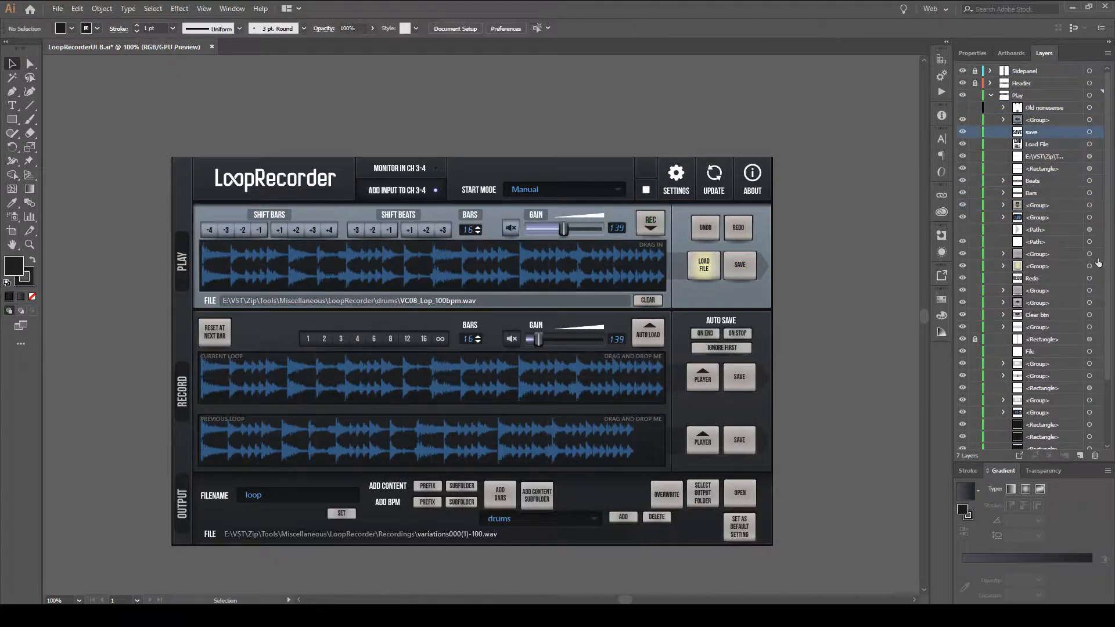
left_click(1097, 256)
left_click(1098, 280)
left_click(1099, 292)
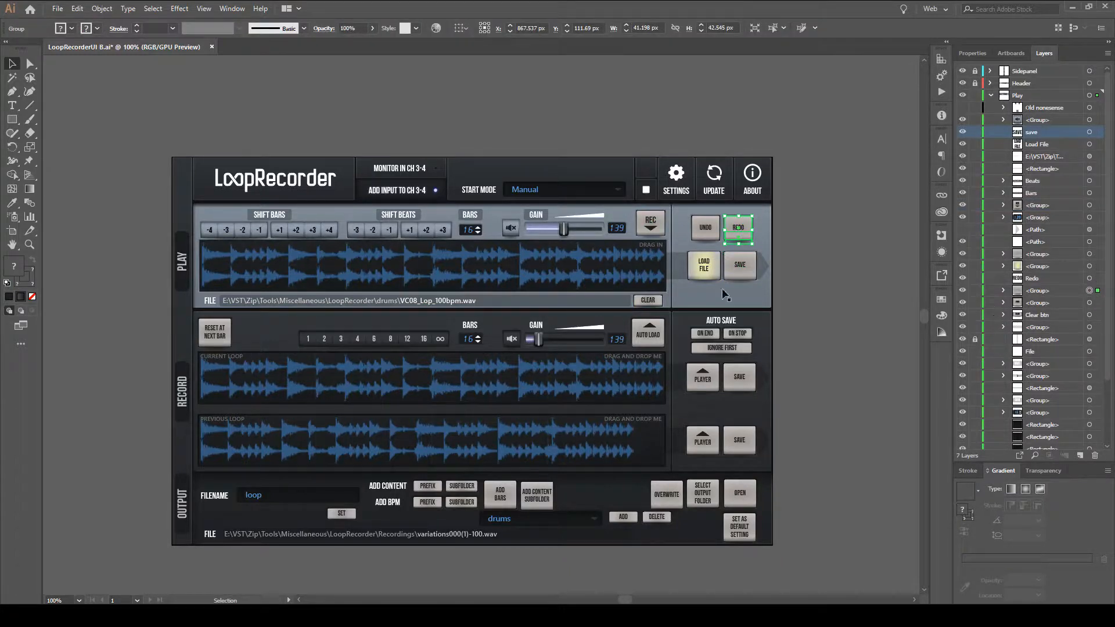
Expand the Clear btn group in the Play layer and target only its background rectangle.
left_click(1097, 315)
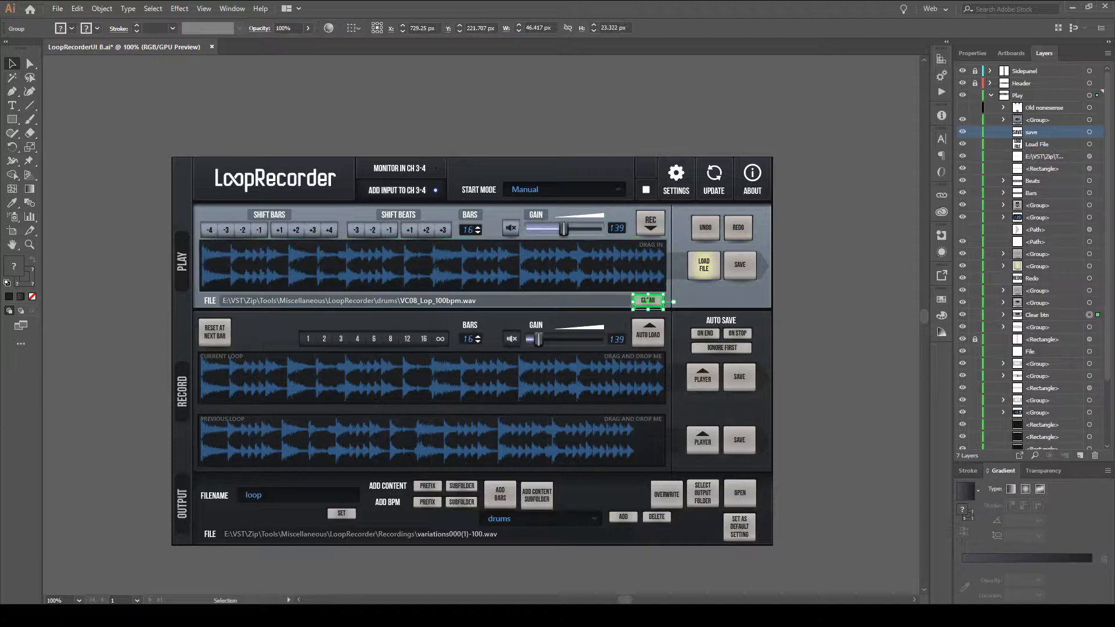
left_click(1004, 315)
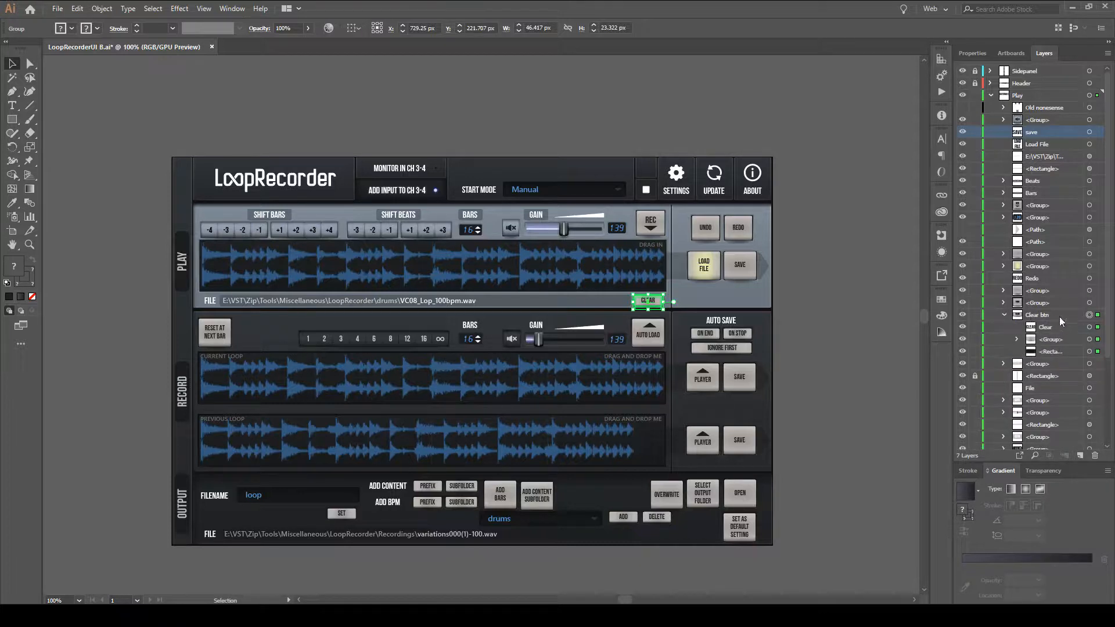
left_click(1089, 351)
left_click(1090, 352)
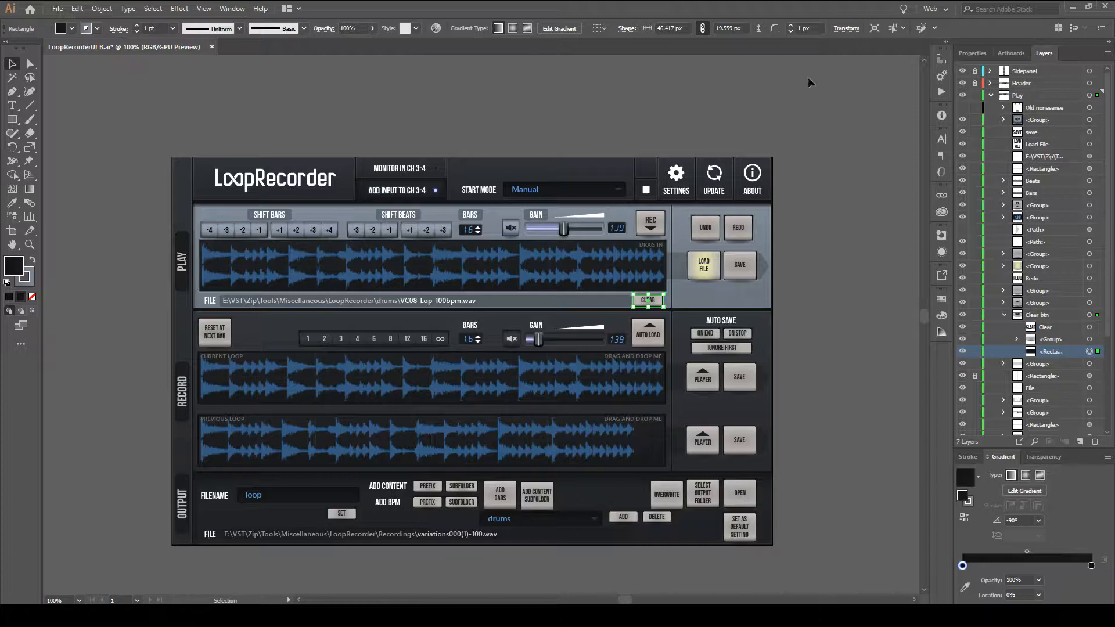
Show the properties of the Clear button's rectangle and examine its stroke options.
left_click(984, 53)
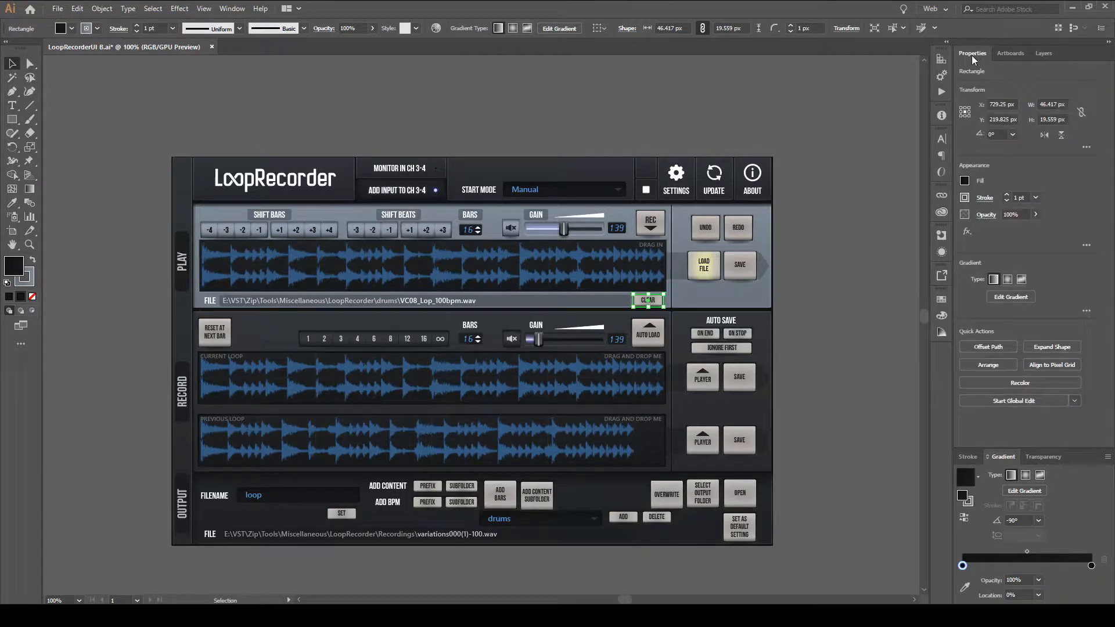
left_click(985, 198)
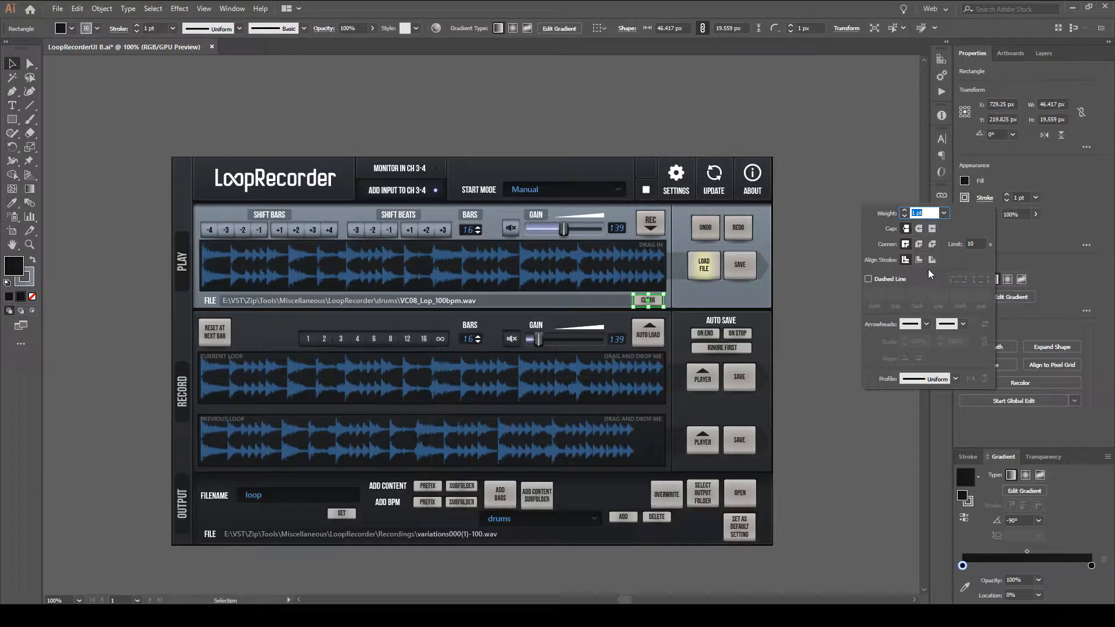
left_click(118, 29)
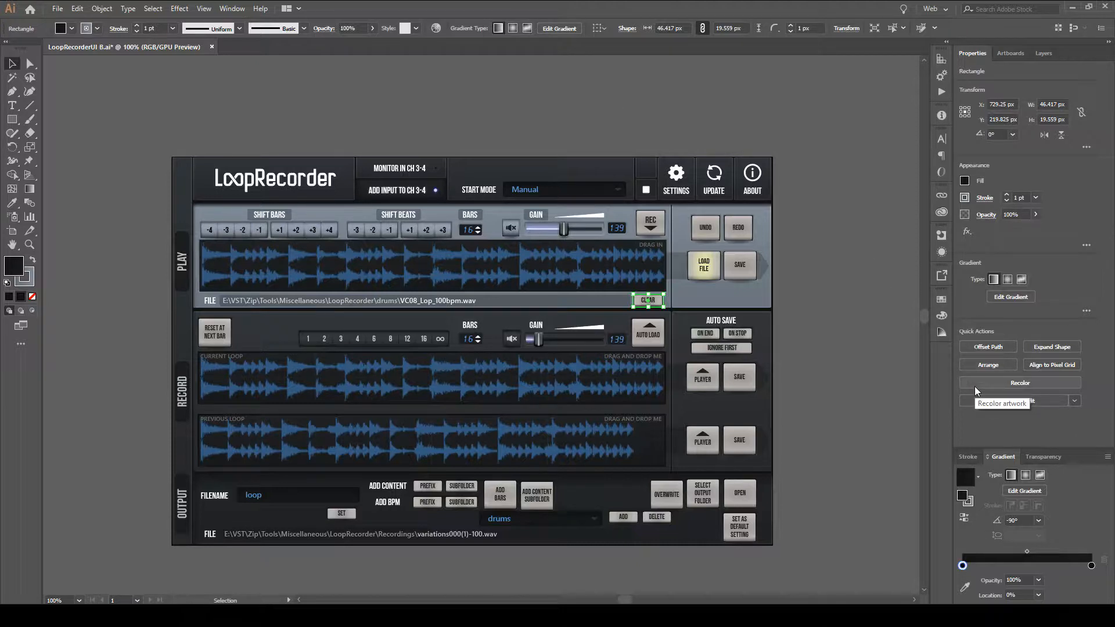
Examine which option categories can be shown in the control bar, leaving the list without changes.
left_click(935, 27)
left_click(971, 26)
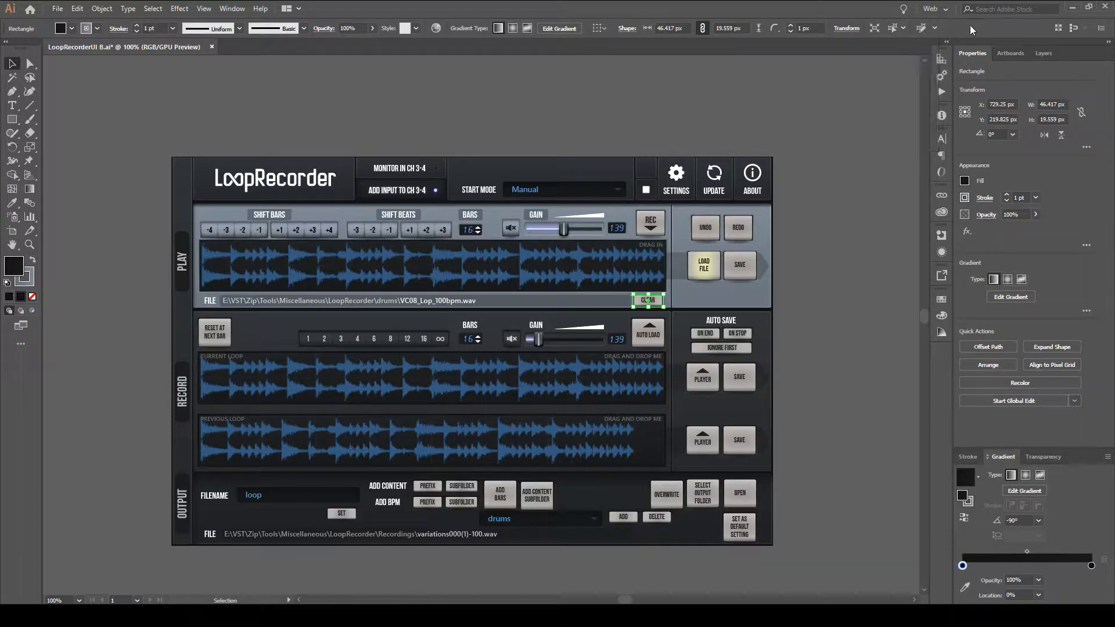
left_click(1101, 28)
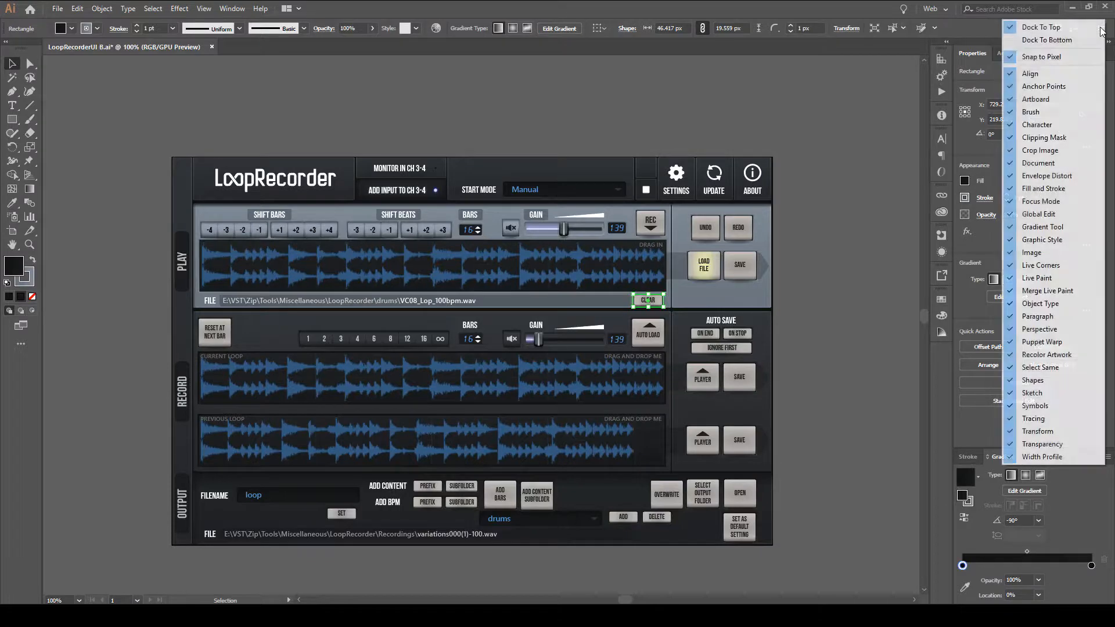
left_click(967, 20)
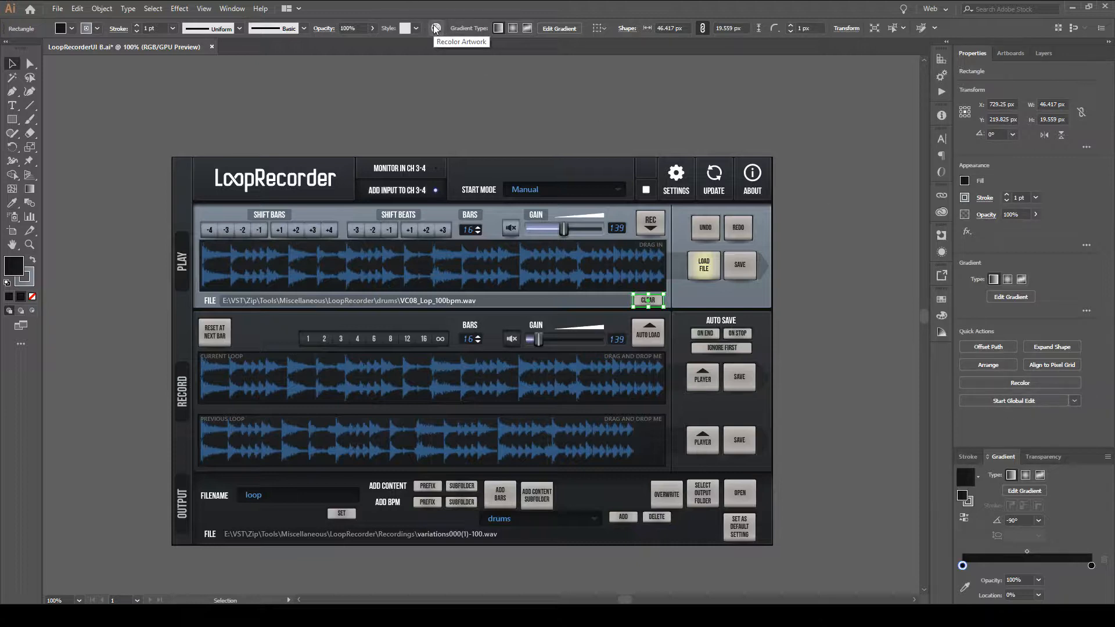
Examine the rectangle's detailed gradient, appearance, attribute, global edit and fill options.
left_click(1086, 311)
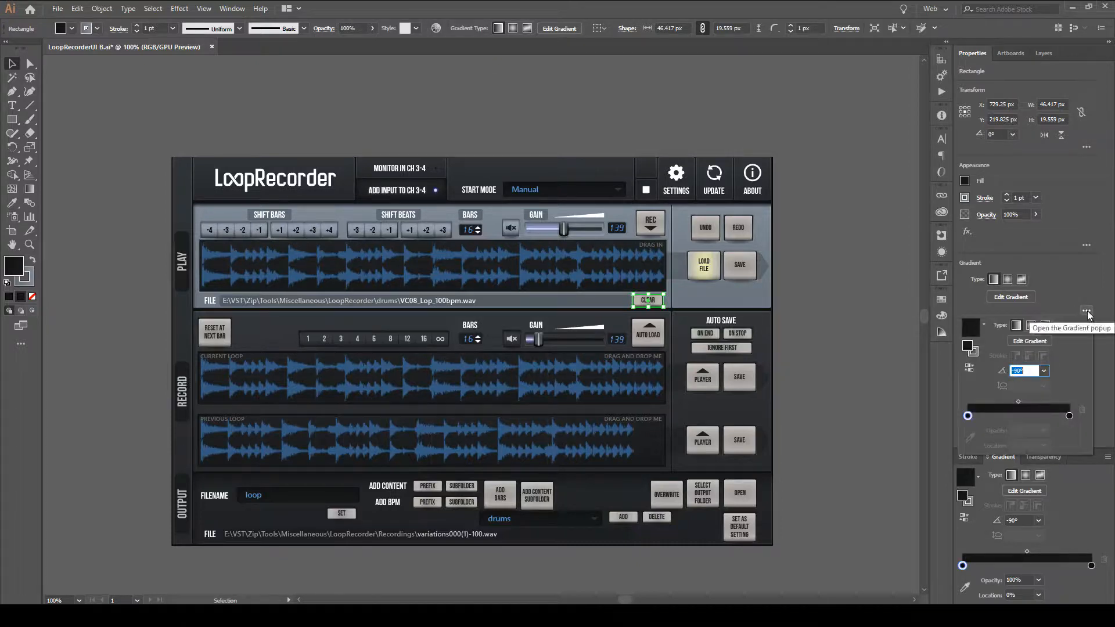
left_click(1085, 248)
left_click(1084, 249)
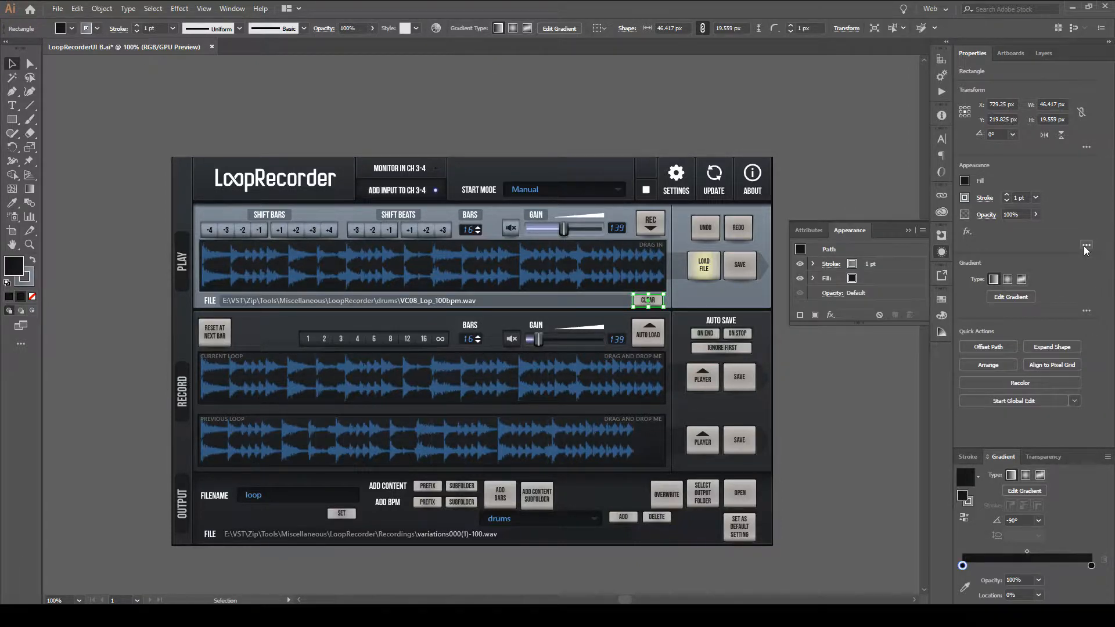
left_click(812, 232)
left_click(845, 231)
left_click(942, 253)
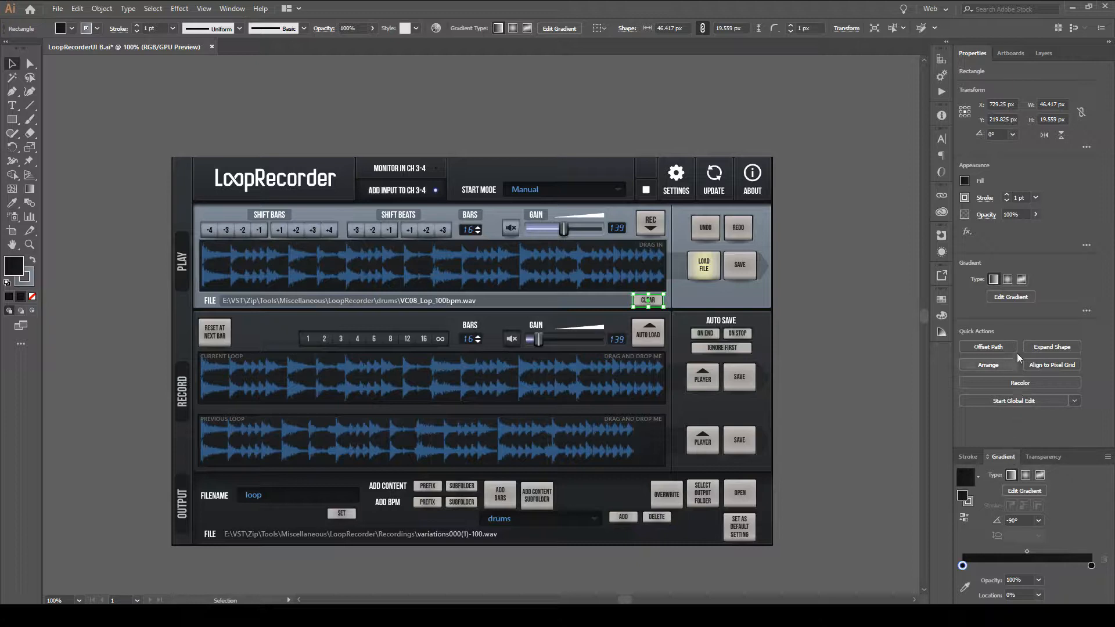
left_click(1075, 400)
left_click(964, 181)
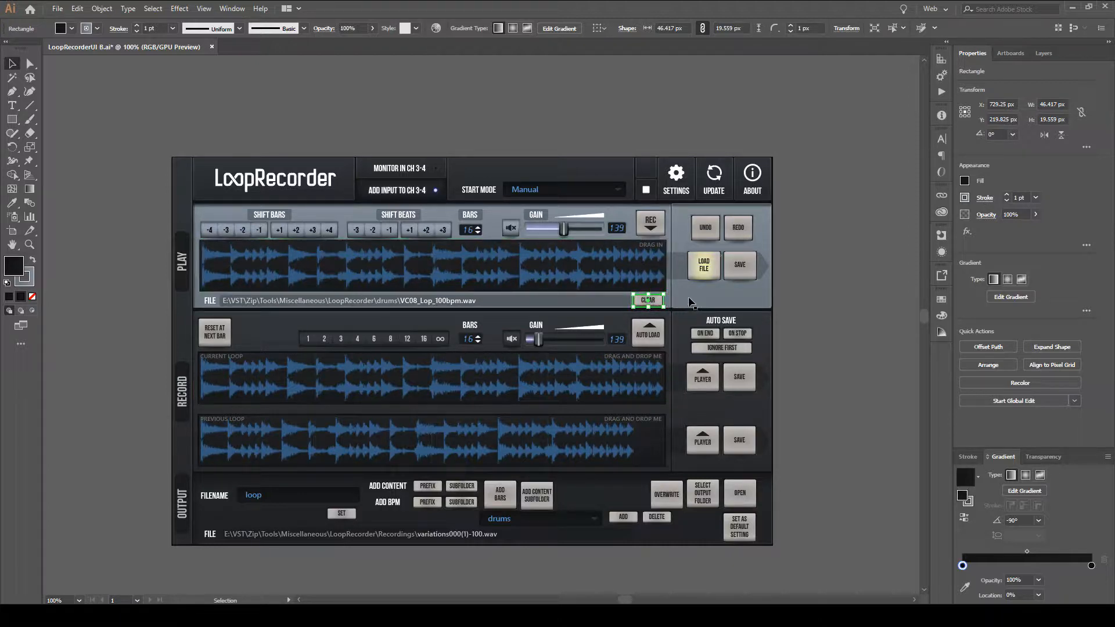
Select the large background rectangle of the Record section and try heavier stroke weights on it, ending back at 1 pt.
left_click(342, 176)
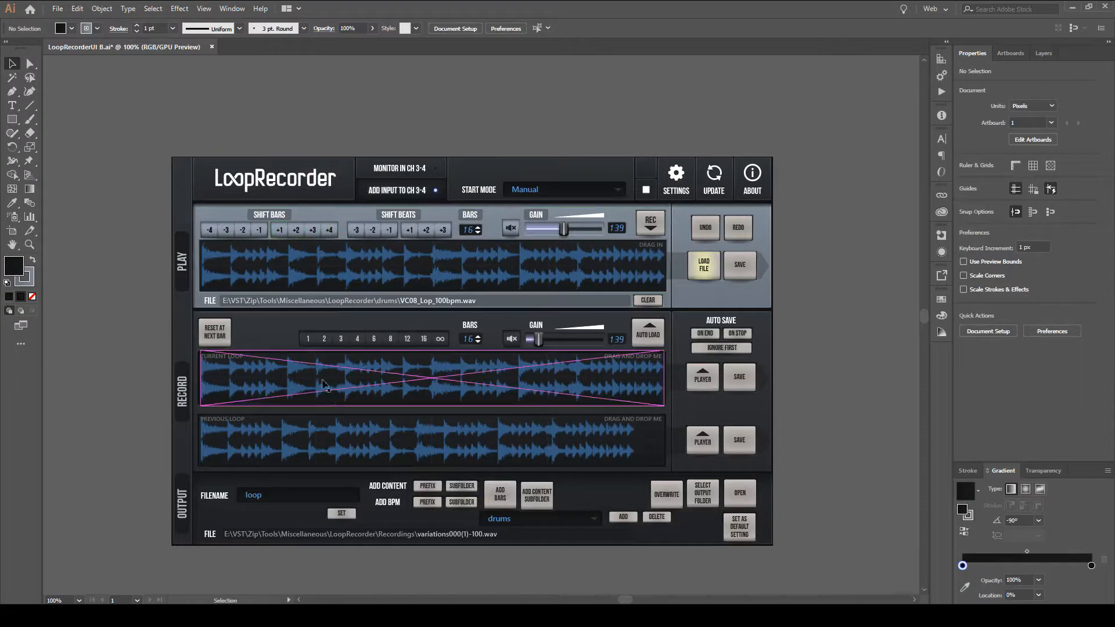
left_click(668, 395)
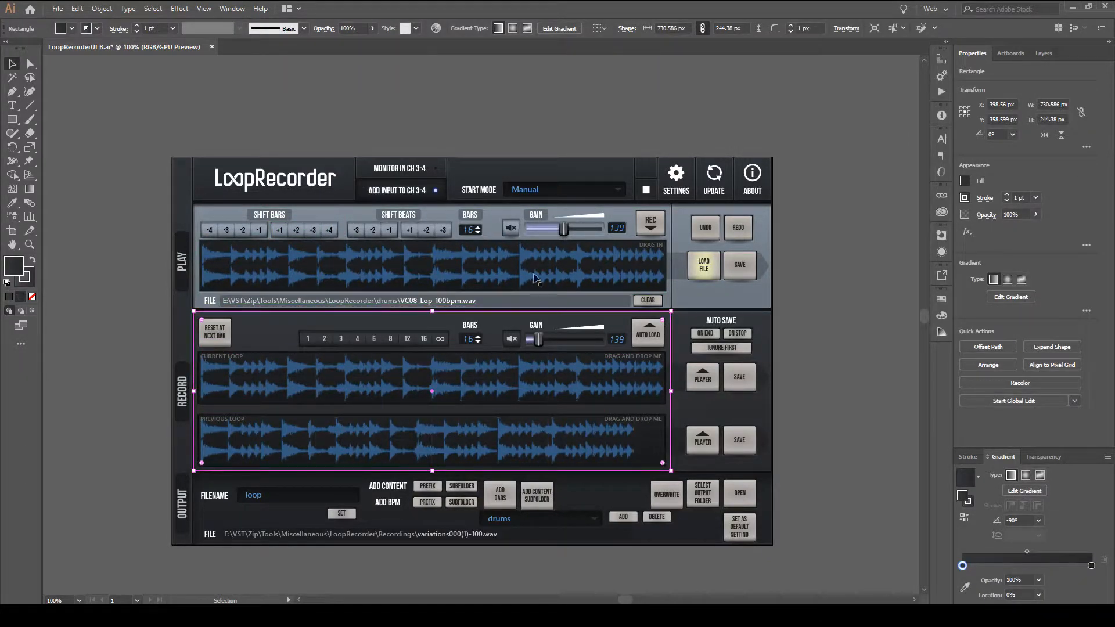
left_click(1007, 195)
left_click(1007, 196)
left_click(1007, 200)
left_click(1007, 200)
left_click(1007, 201)
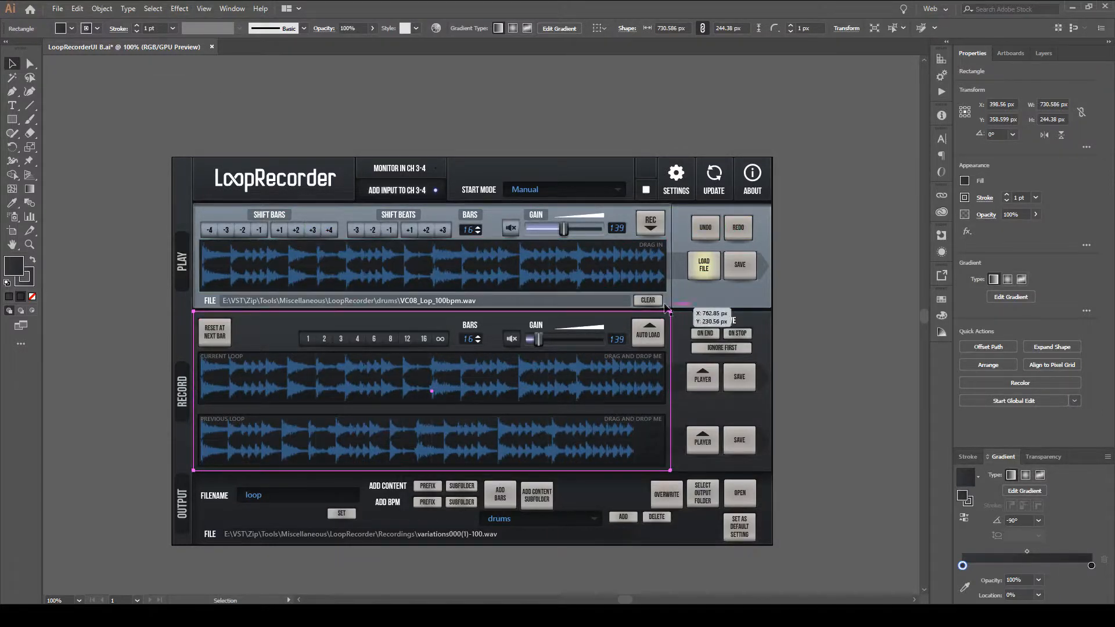
left_click(253, 130)
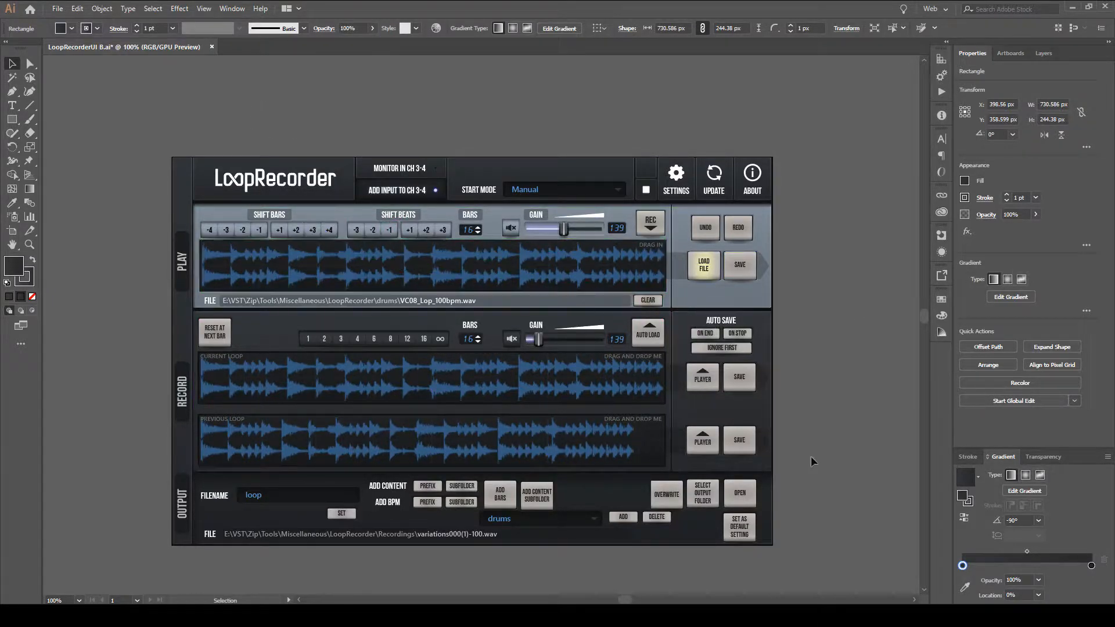
left_click(1006, 195)
left_click(1007, 195)
left_click(1007, 202)
left_click(1008, 202)
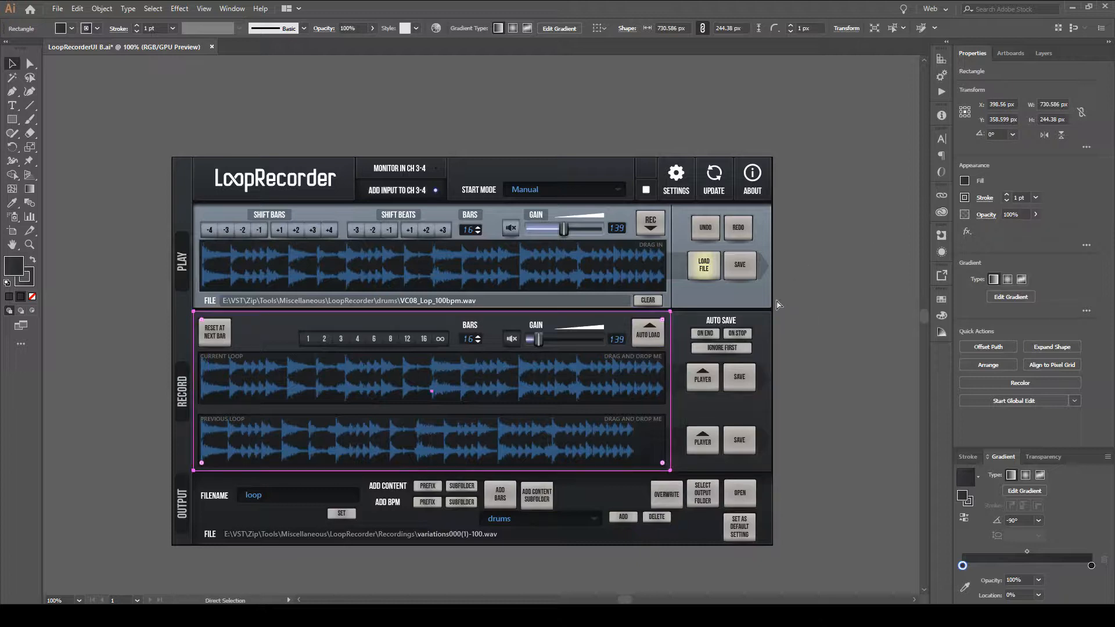
Examine the corners and edges of the Record background rectangle up close to see how its stroke sits against the neighbouring panels.
key("v")
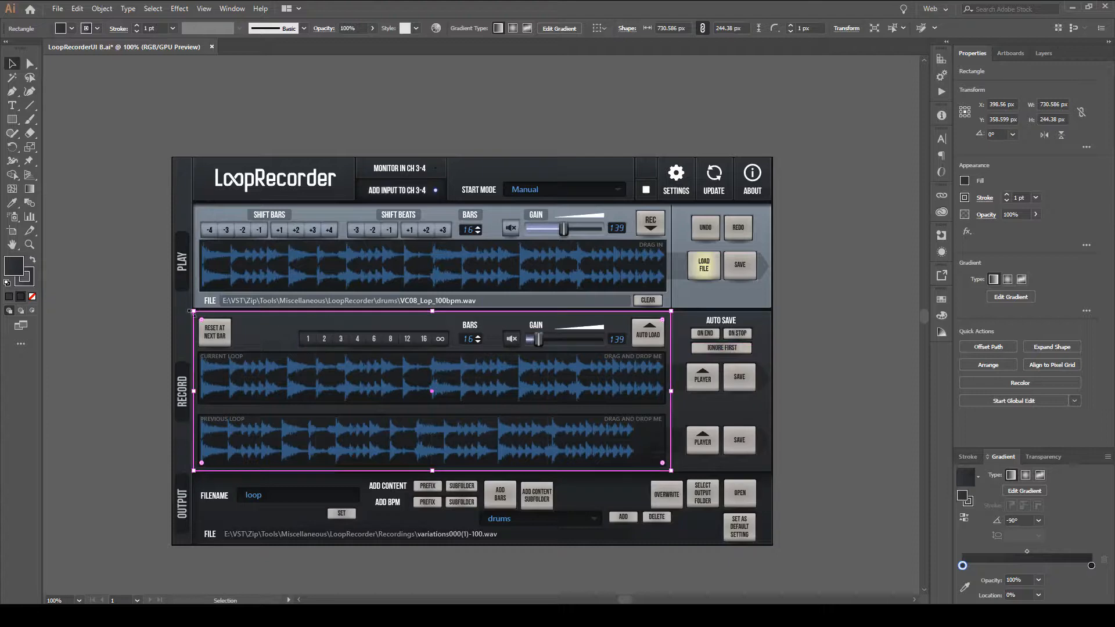
key("ctrl+space")
left_click_drag(227, 334, 391, 289)
left_click_drag(186, 319, 281, 286)
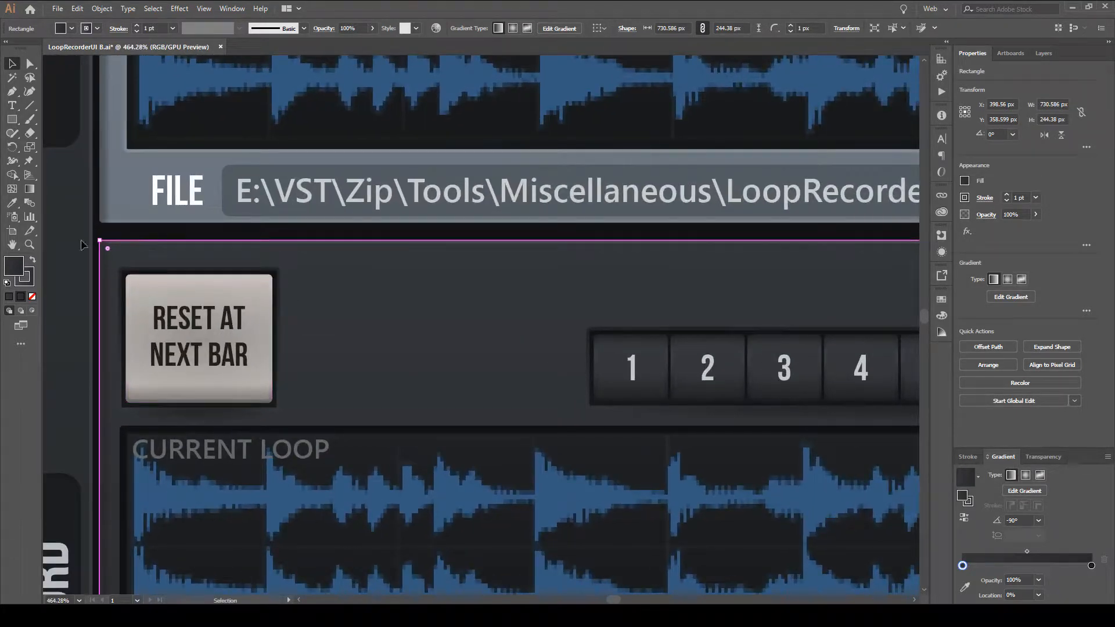
key("ctrl+space")
left_click_drag(427, 318, 320, 404)
key("space")
left_click_drag(468, 447, 117, 373)
key("ctrl+space")
left_click_drag(565, 324, 479, 378)
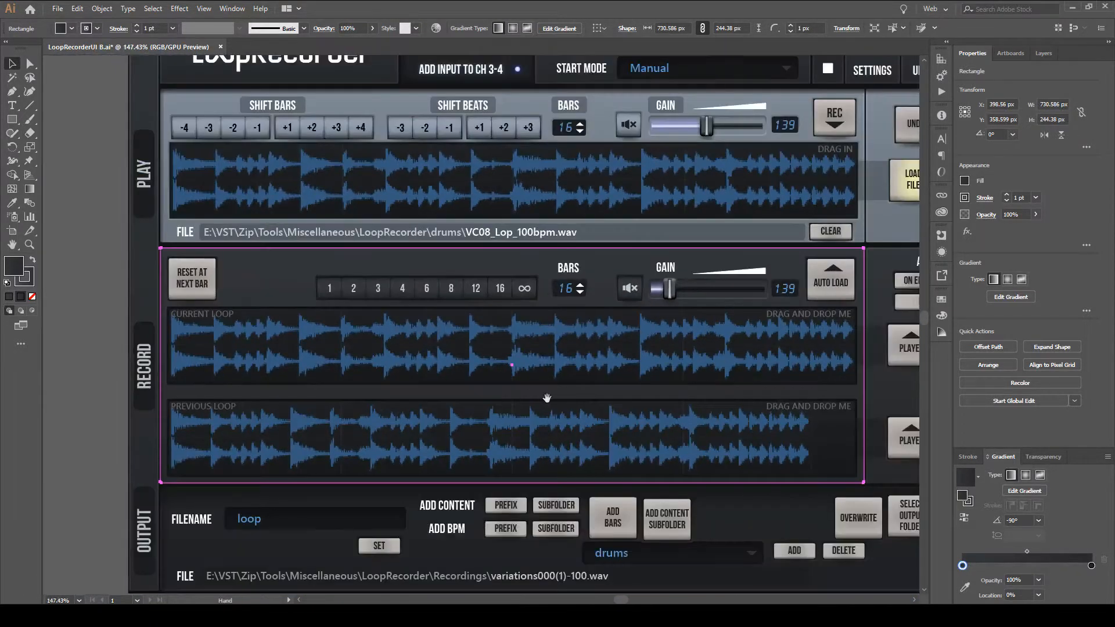
left_click_drag(548, 397, 511, 389)
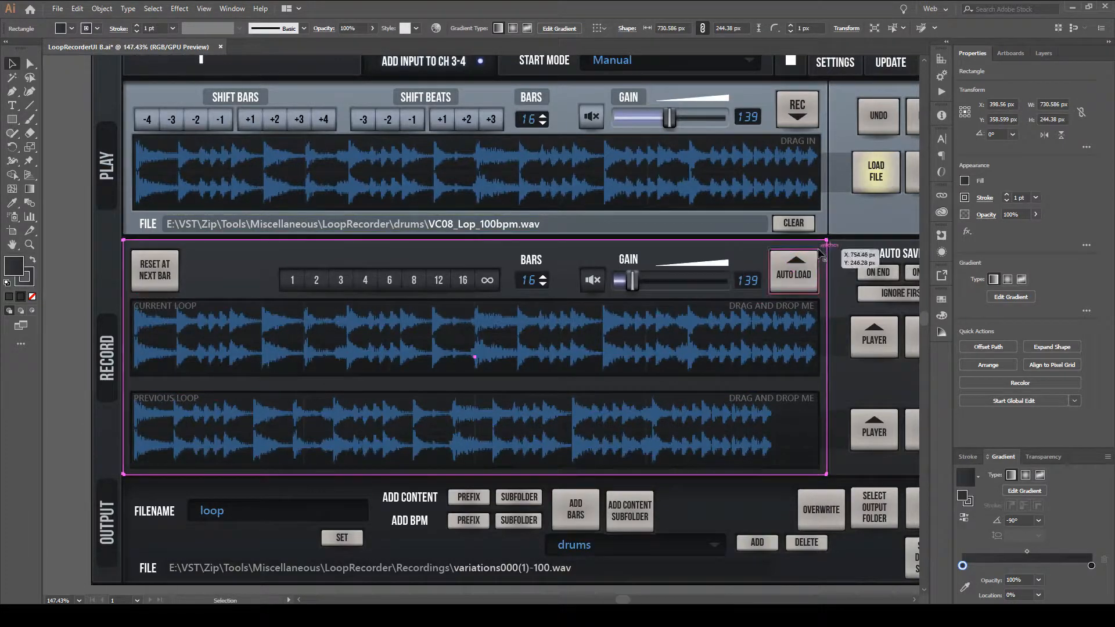
key("ctrl+space")
left_click_drag(831, 486, 954, 285)
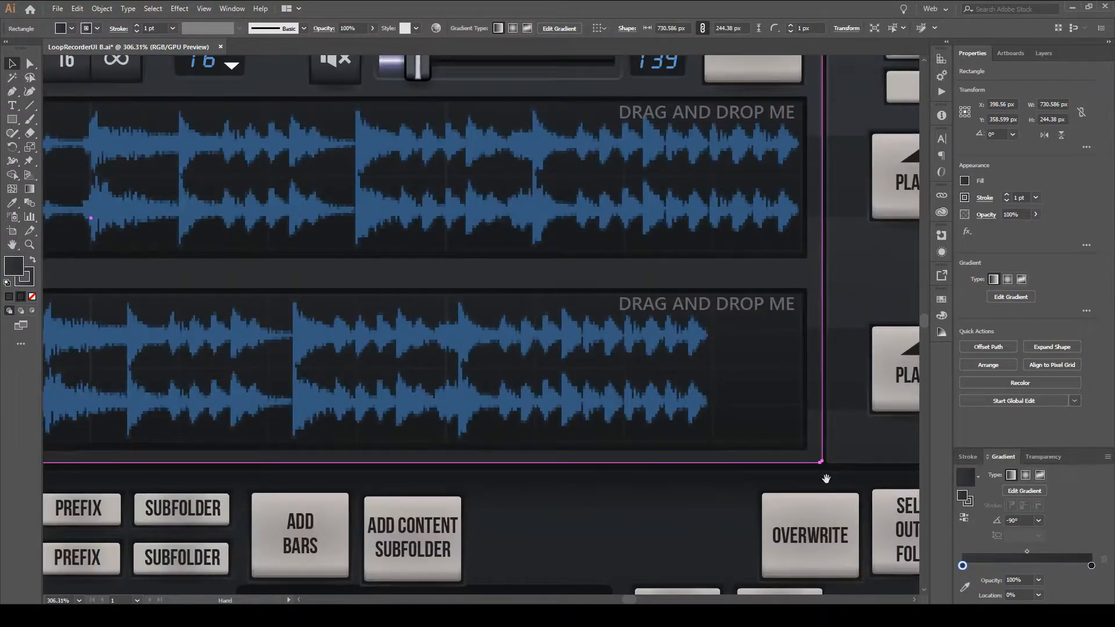
key("ctrl+space")
left_click_drag(606, 315, 570, 346)
key("space")
left_click_drag(455, 305, 633, 404)
key("ctrl+space")
key("ctrl+space")
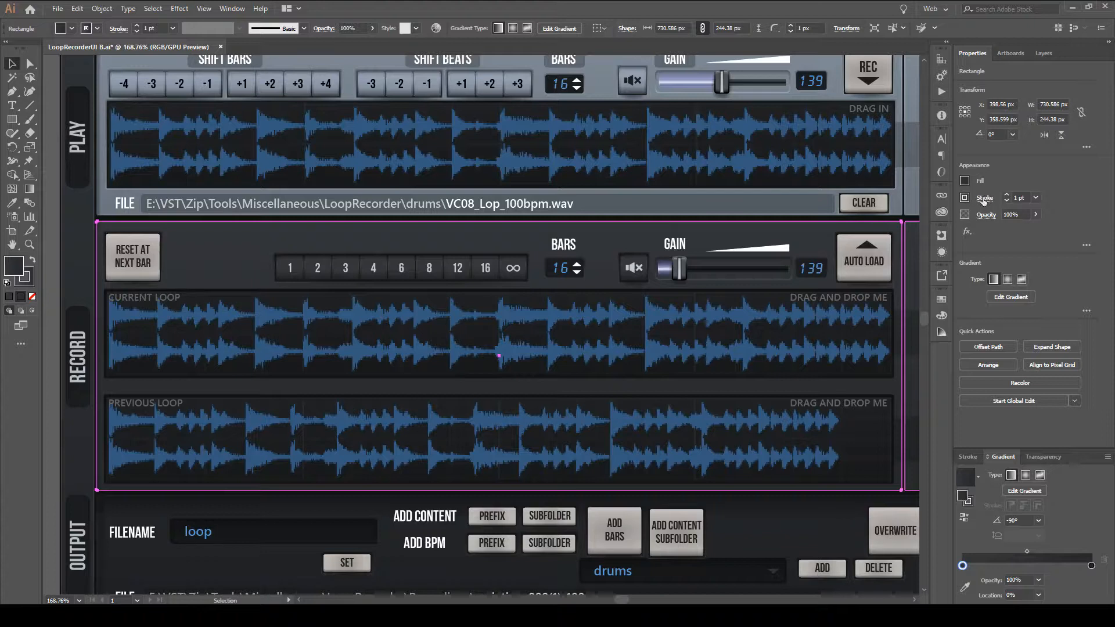
Examine the stroke weight, cap, corner and alignment options of the Record background rectangle.
left_click(984, 200)
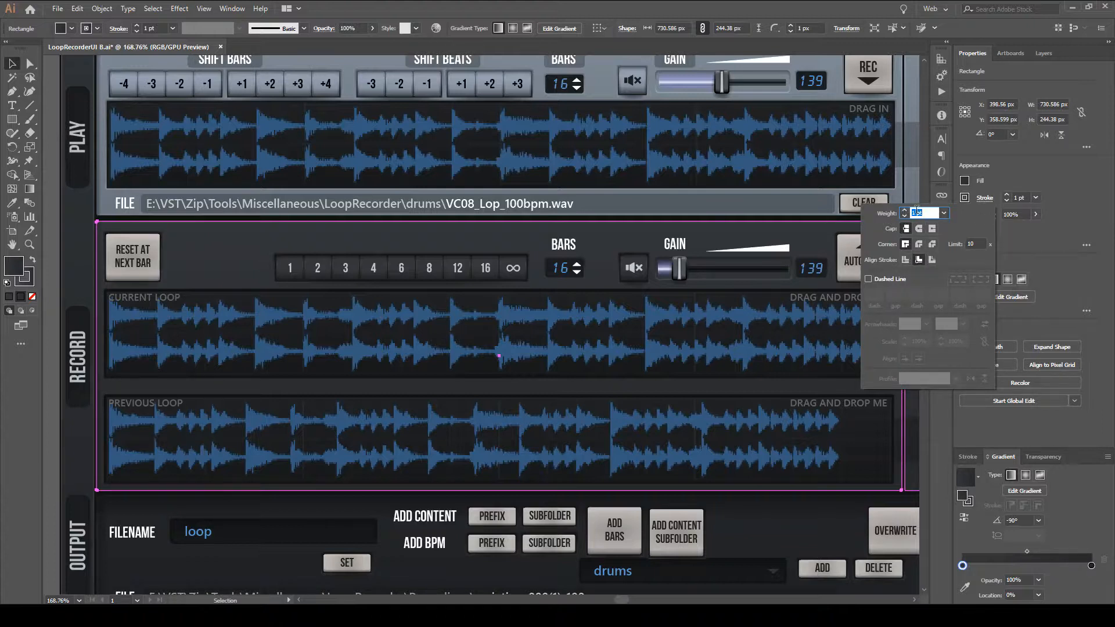
left_click(1046, 239)
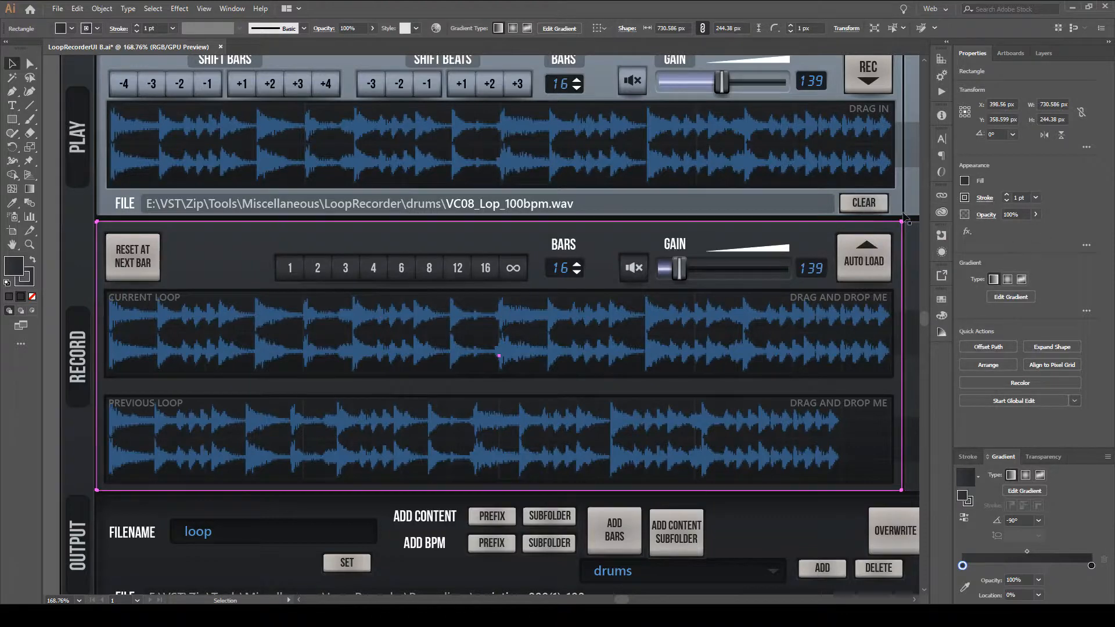
key("a")
left_click(354, 270)
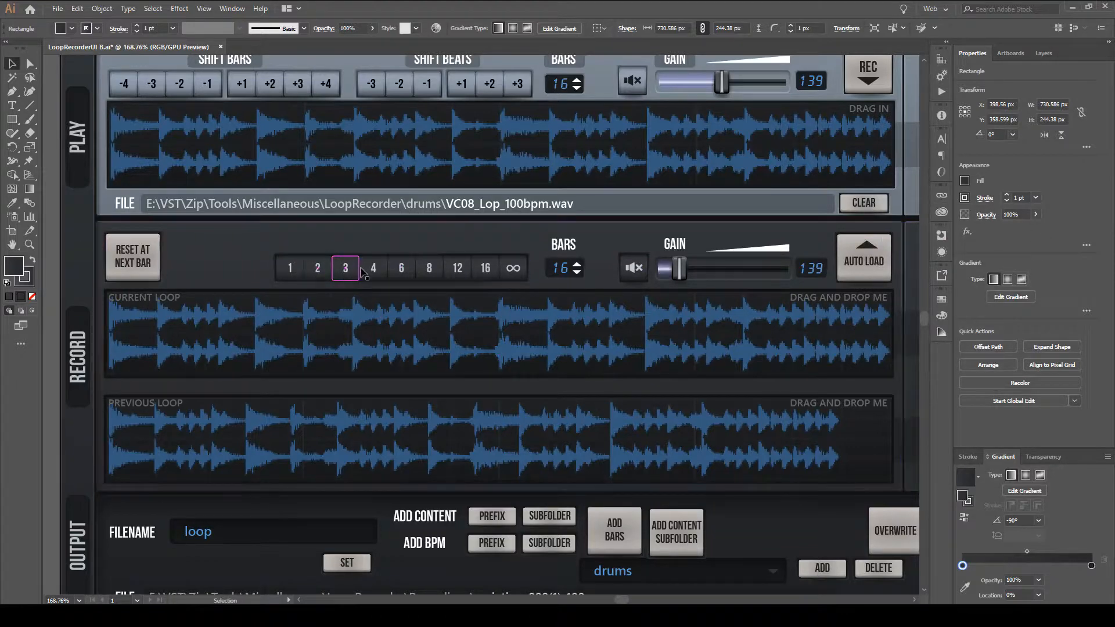
scroll(684, 302, "down", 1)
key("space")
left_click_drag(683, 302, 589, 299)
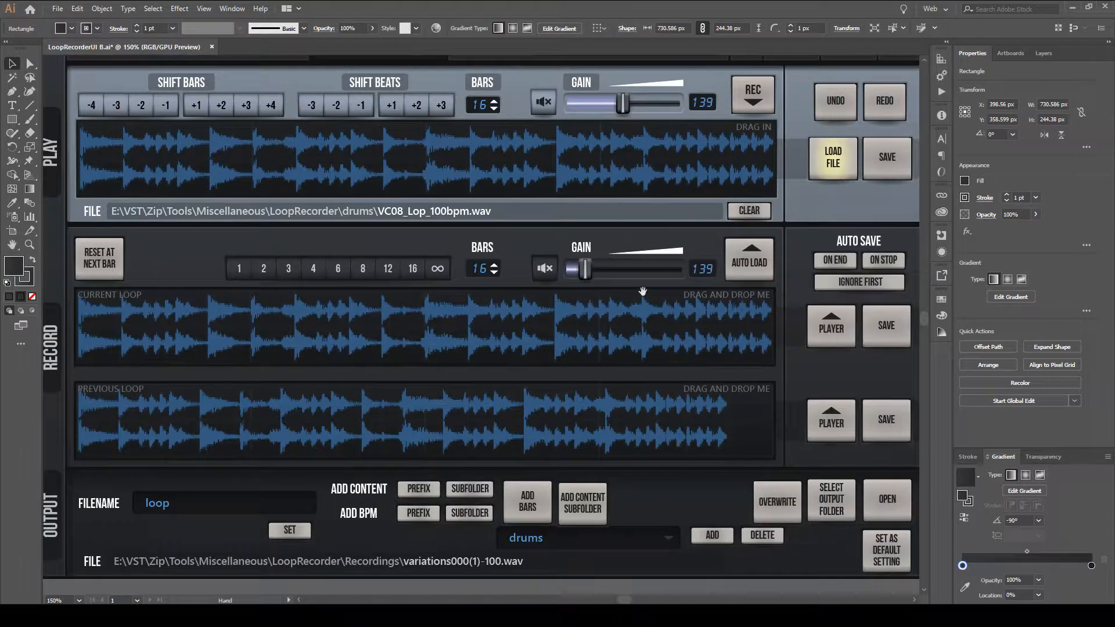
Try a 4 pt stroke on the Record background rectangle and set the weight back to 1 pt.
left_click(1008, 202)
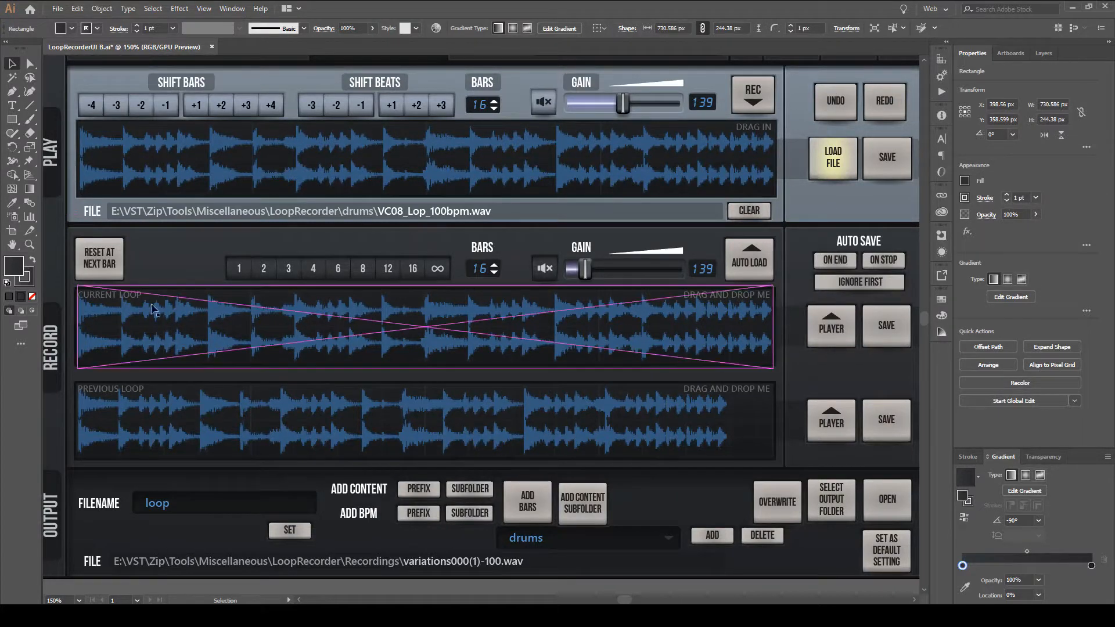
left_click(1007, 196)
left_click(1008, 196)
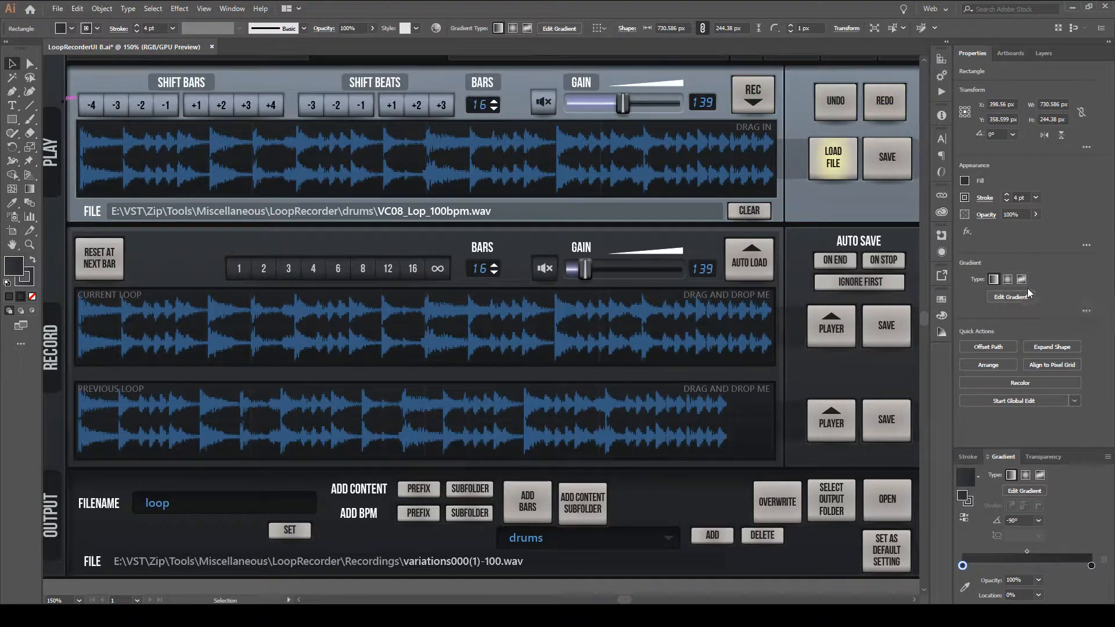
left_click(1007, 200)
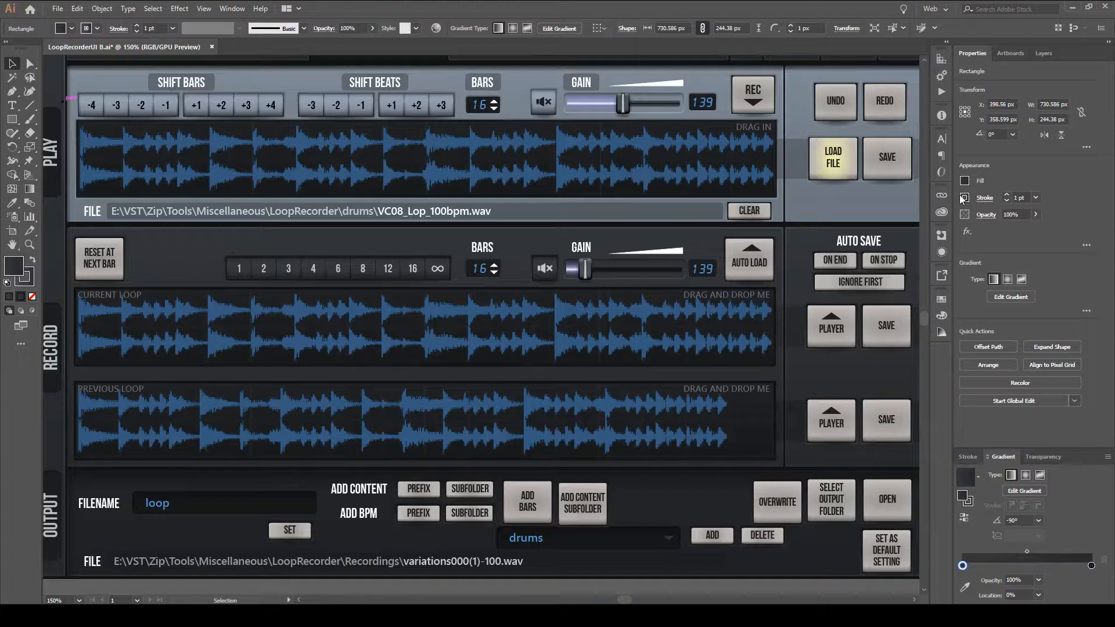
Review the rectangle's stroke options, try a red stroke colour on it, and undo the colour change.
left_click(986, 201)
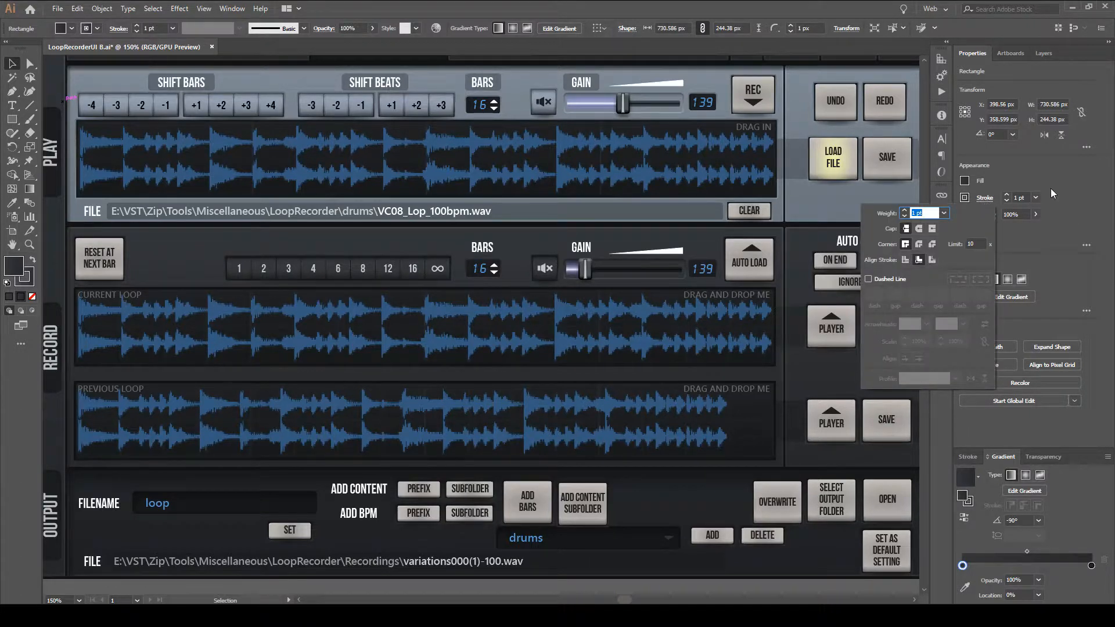
left_click(1065, 211)
left_click(963, 198)
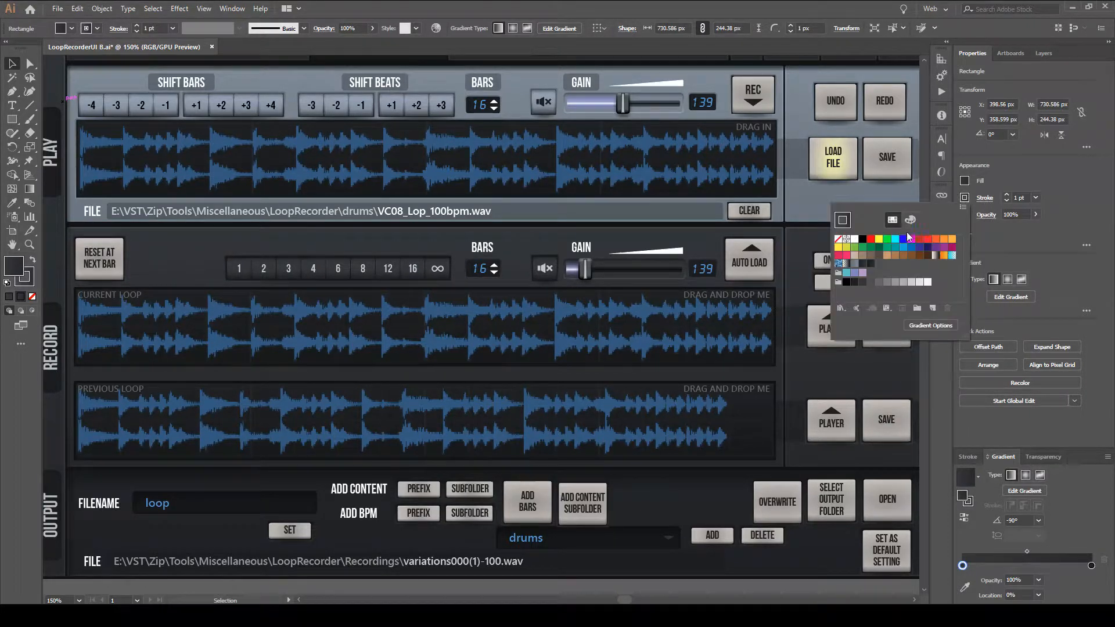
left_click(871, 238)
left_click(1020, 232)
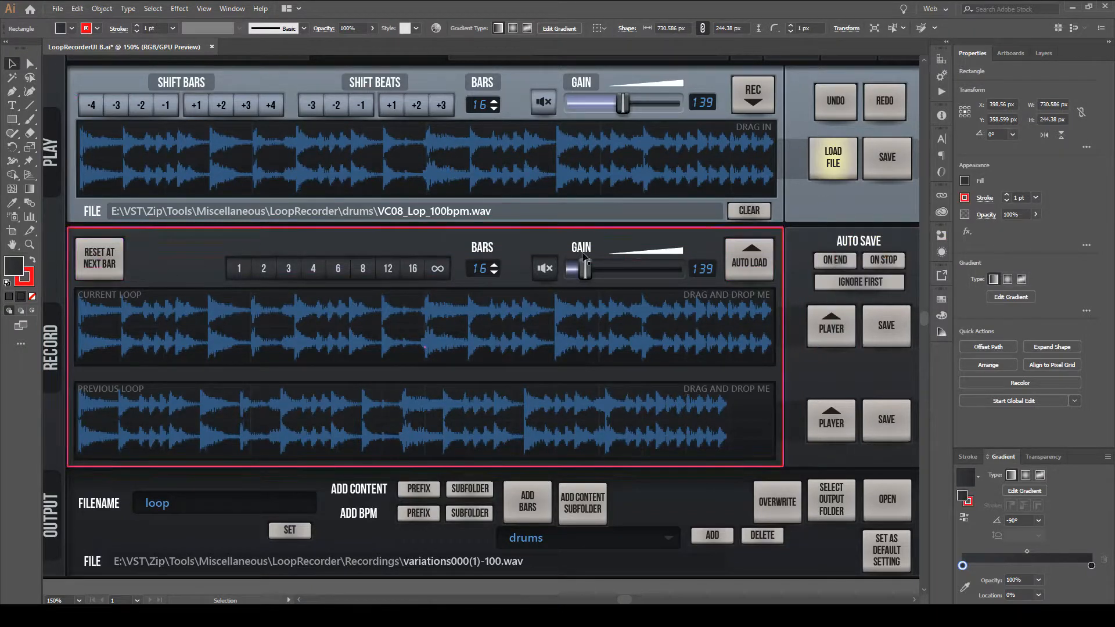
left_click(822, 318)
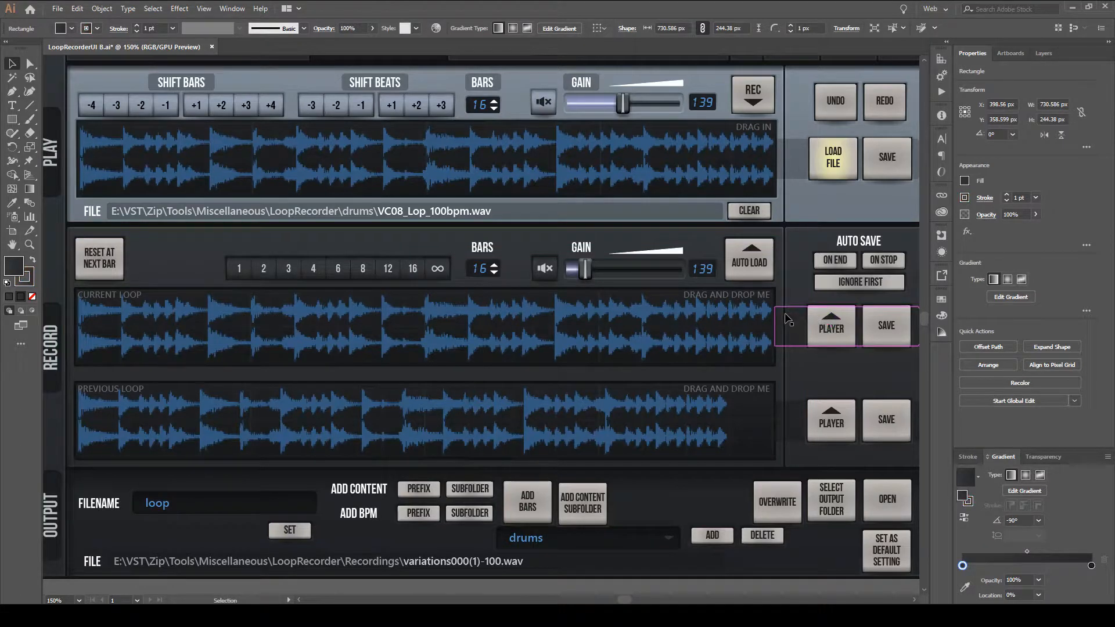
Select the dark arrow shape behind the Current Loop's Player and Save buttons and examine its stroke options.
left_click_drag(770, 224, 714, 293)
left_click_drag(713, 305, 665, 329)
left_click(742, 336)
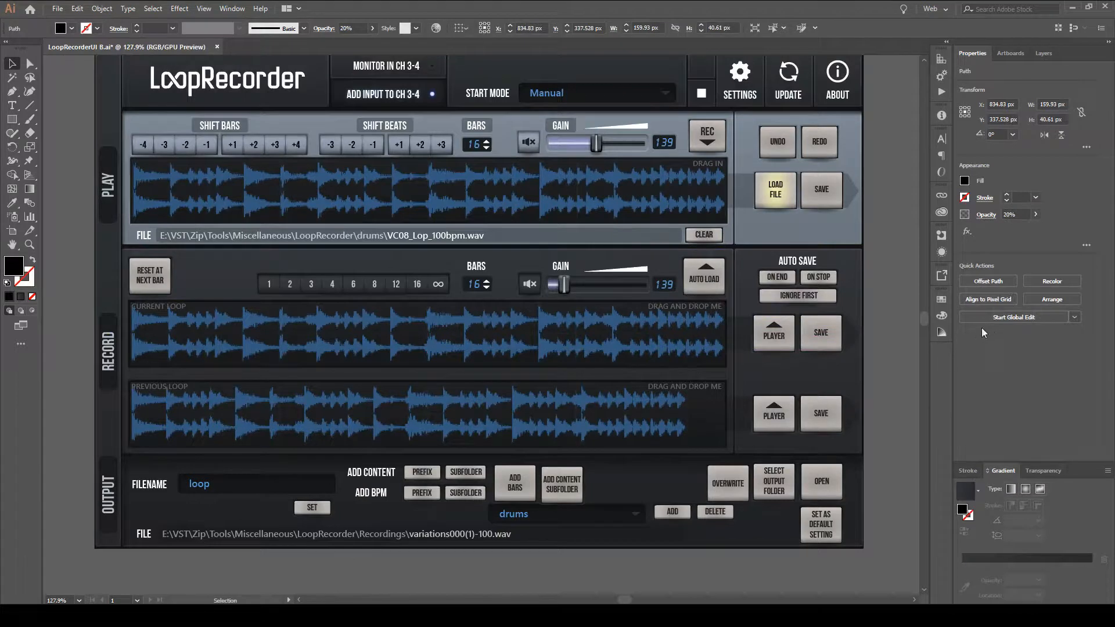
left_click(985, 198)
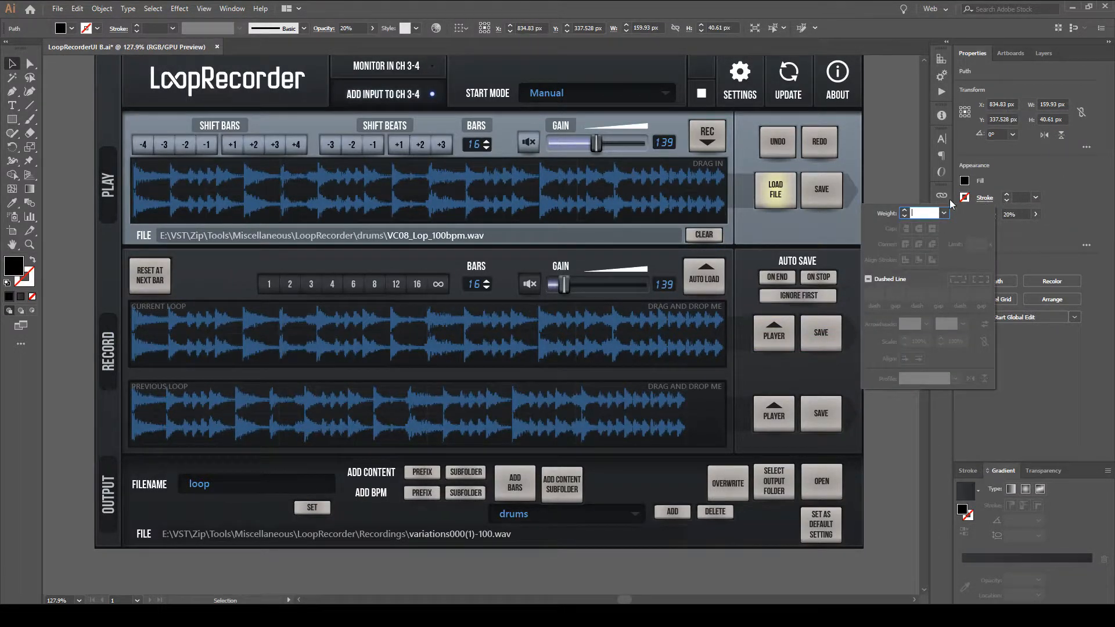
Try a yellow stroke on the arrow shape and set its stroke colour back to none.
left_click(964, 197)
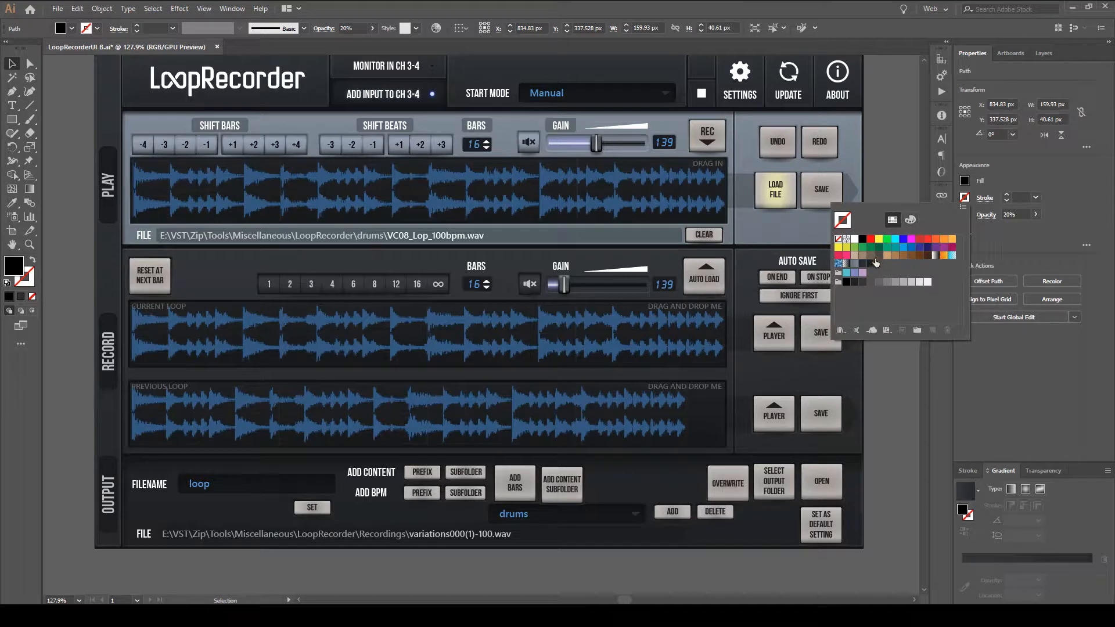
left_click(879, 238)
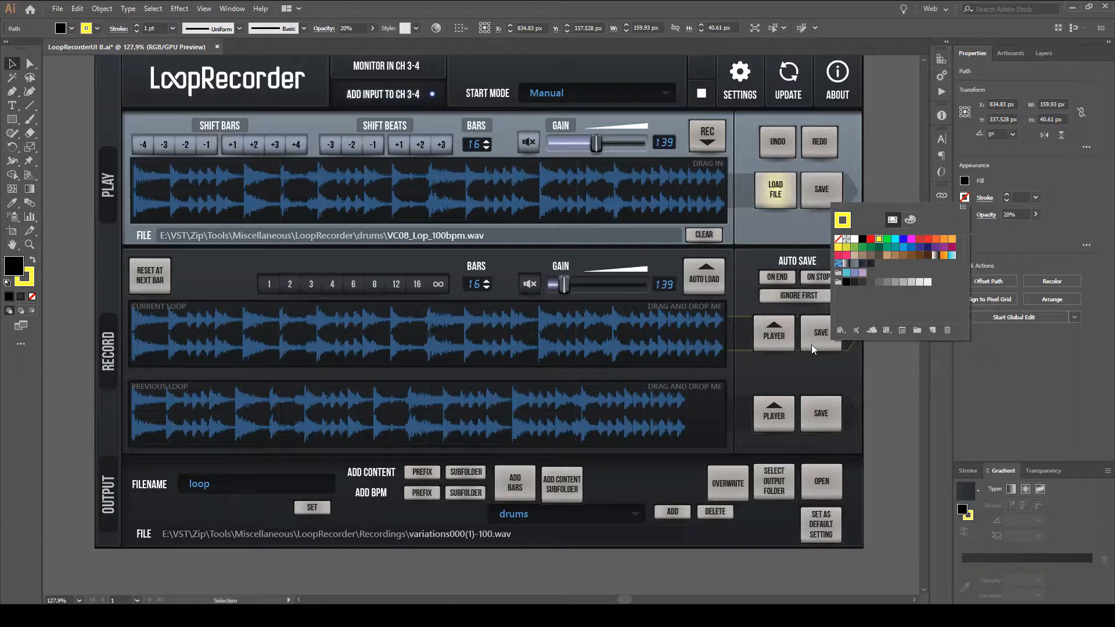
left_click(980, 349)
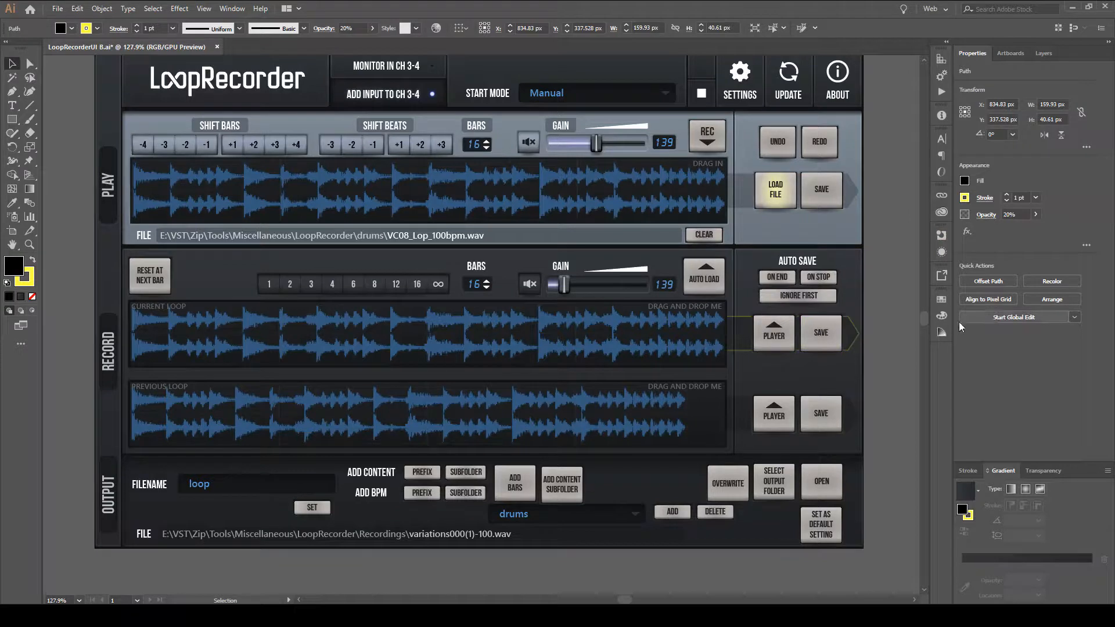
left_click(964, 199)
left_click(842, 220)
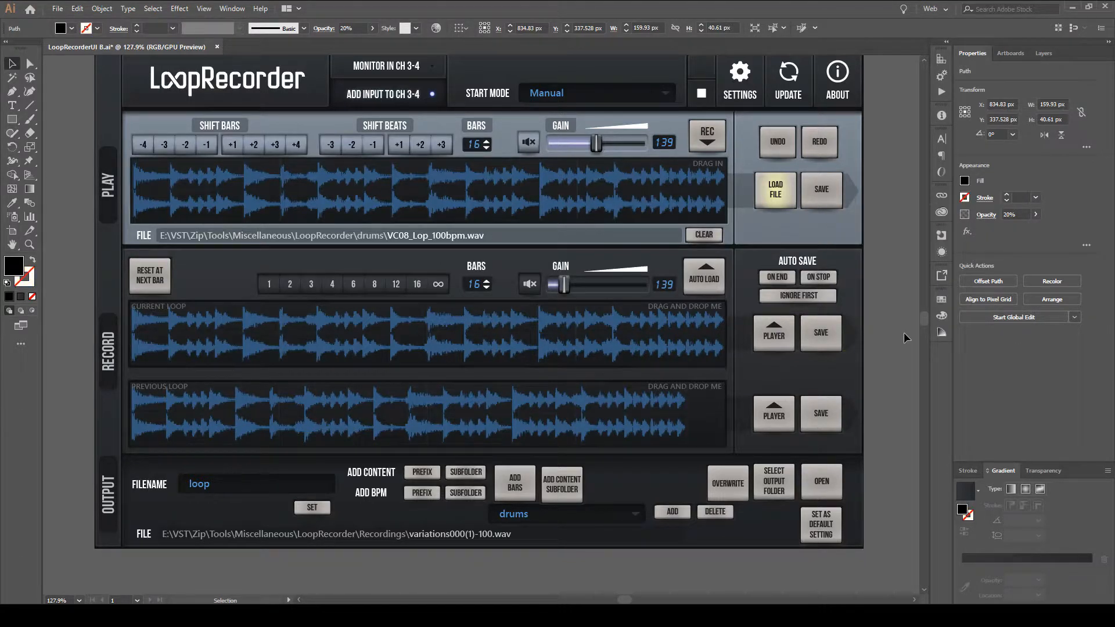
left_click(965, 198)
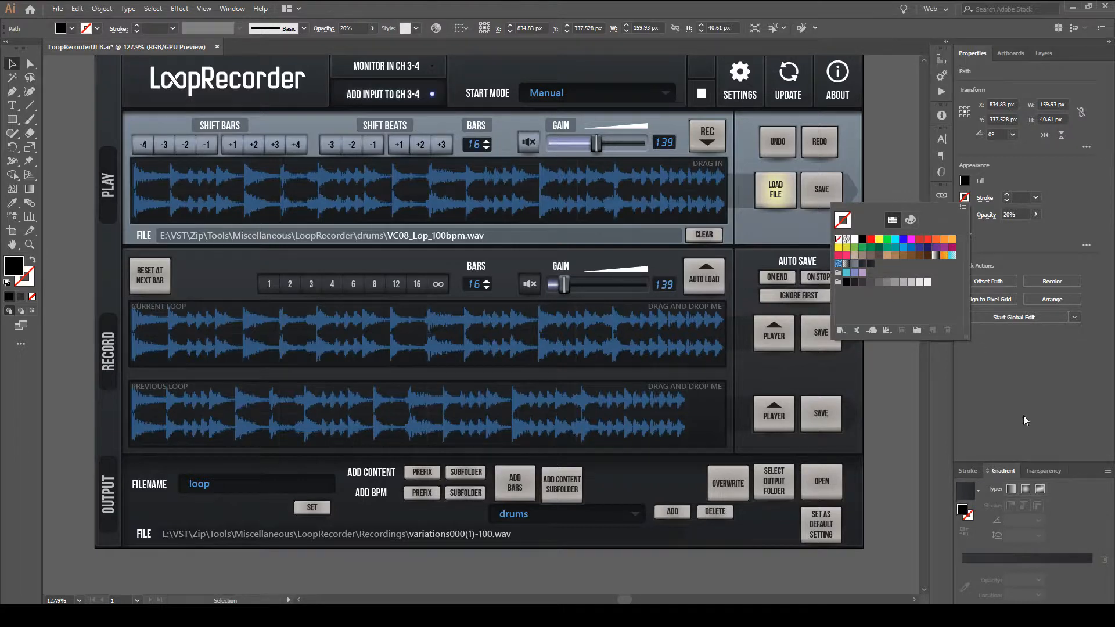
Reselect the Record section's background rectangle and examine its corner radius and stroke options.
scroll(902, 281, "up", 1)
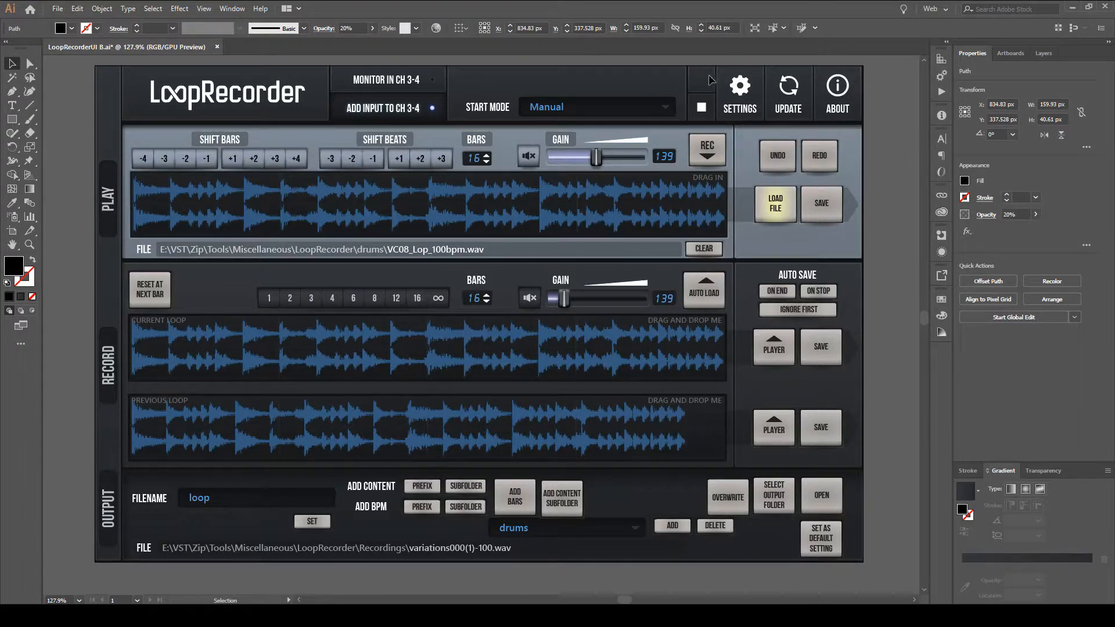
left_click(99, 295)
left_click(222, 297)
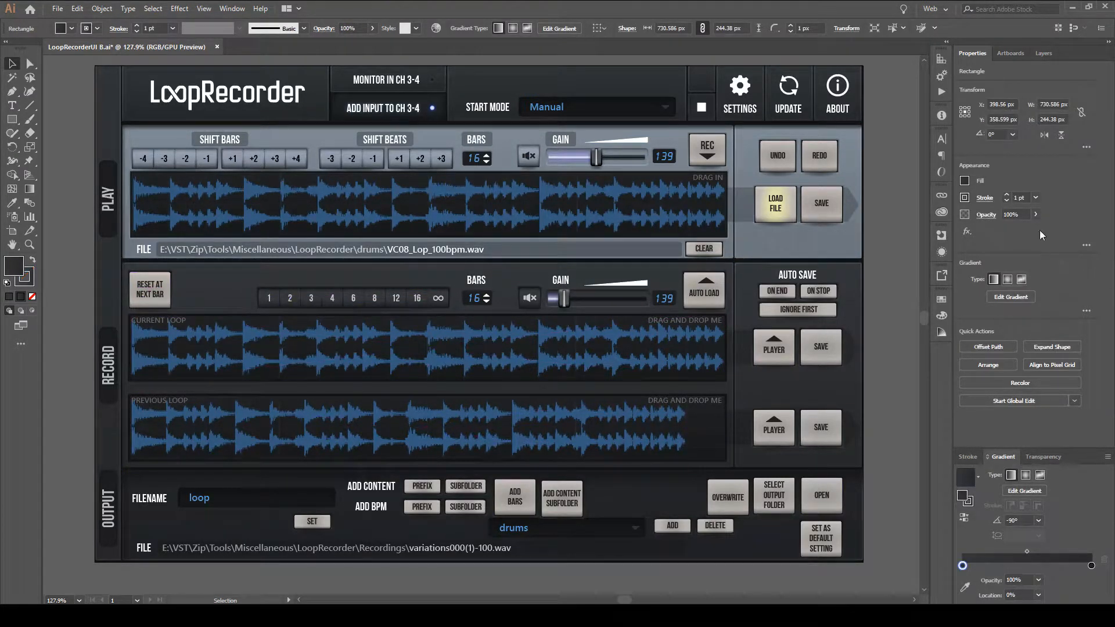
left_click(989, 199)
left_click(817, 30)
left_click(984, 198)
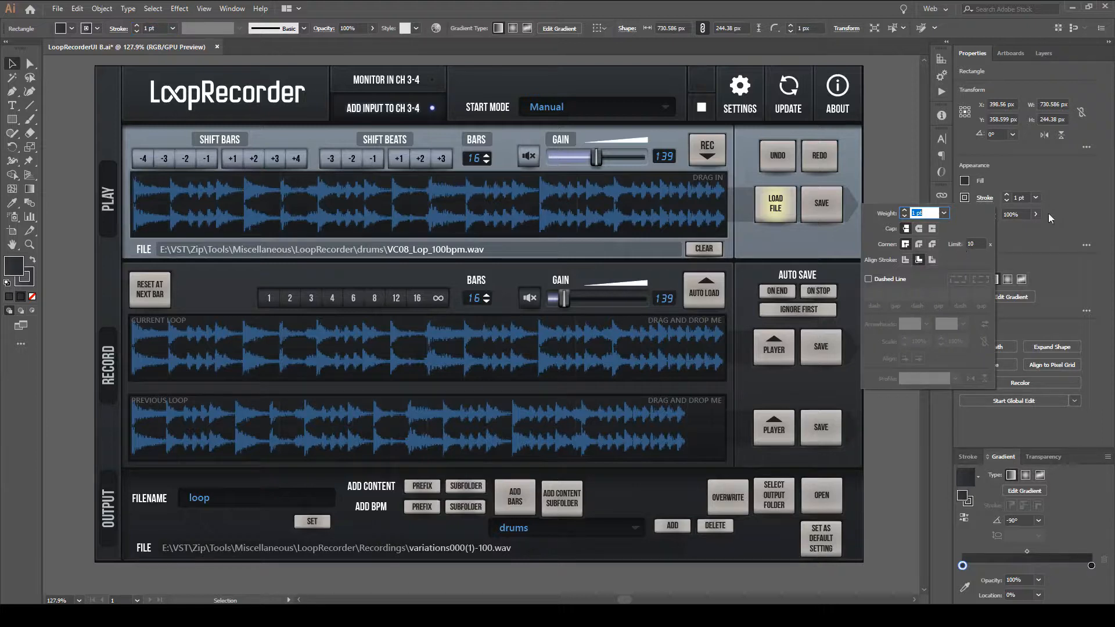
left_click(1079, 239)
Show the rectangle's full appearance attributes, enlarge their list and target the stroke attribute.
left_click(1085, 244)
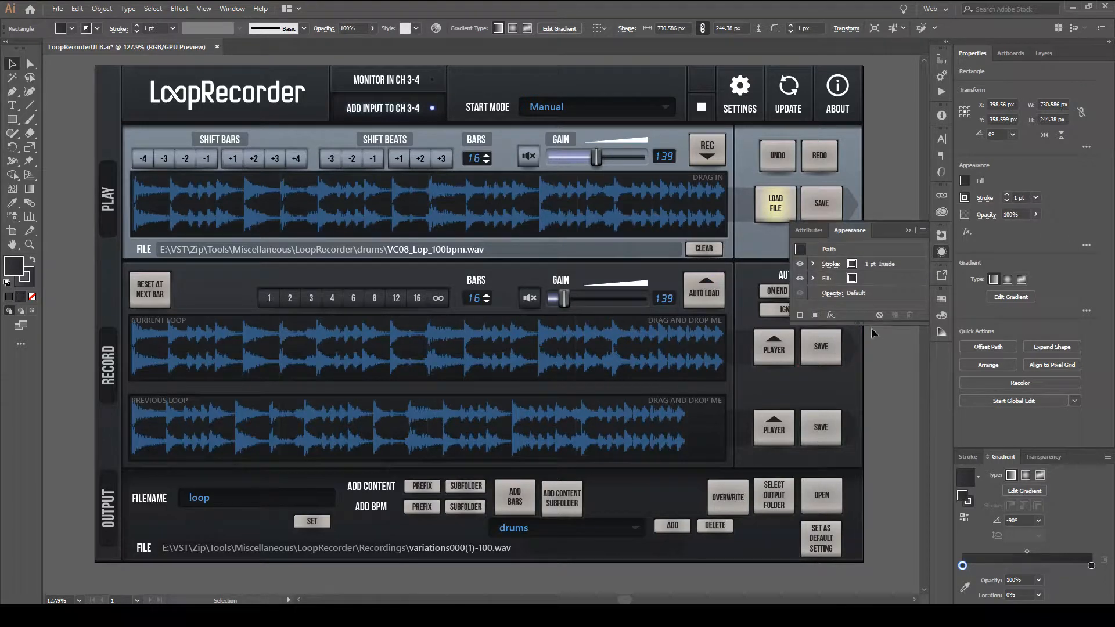
left_click_drag(860, 323, 861, 393)
left_click(876, 265)
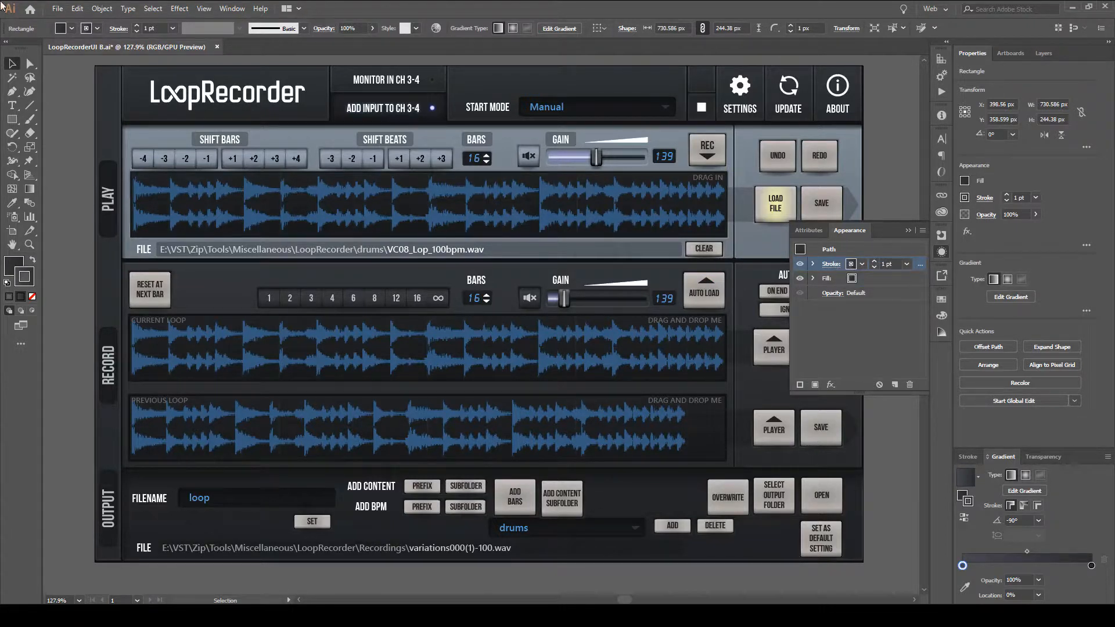
Examine the Record background rectangle's stroke weight, cap, corner and alignment options, and hide its full appearance attributes.
left_click(994, 198)
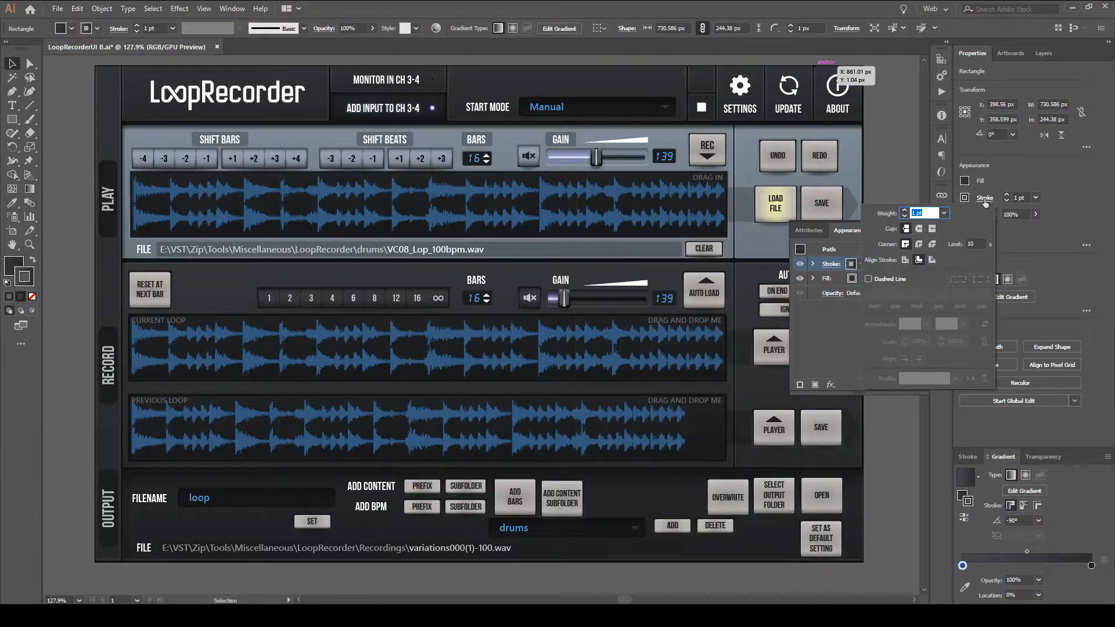
left_click(981, 199)
left_click(980, 200)
left_click(981, 200)
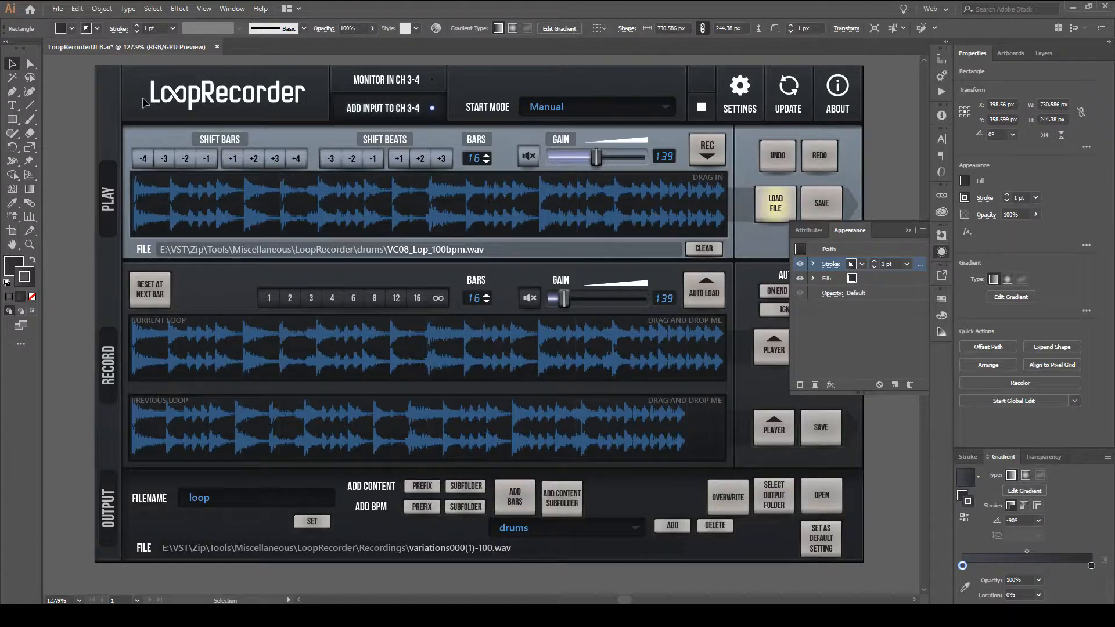
left_click(942, 252)
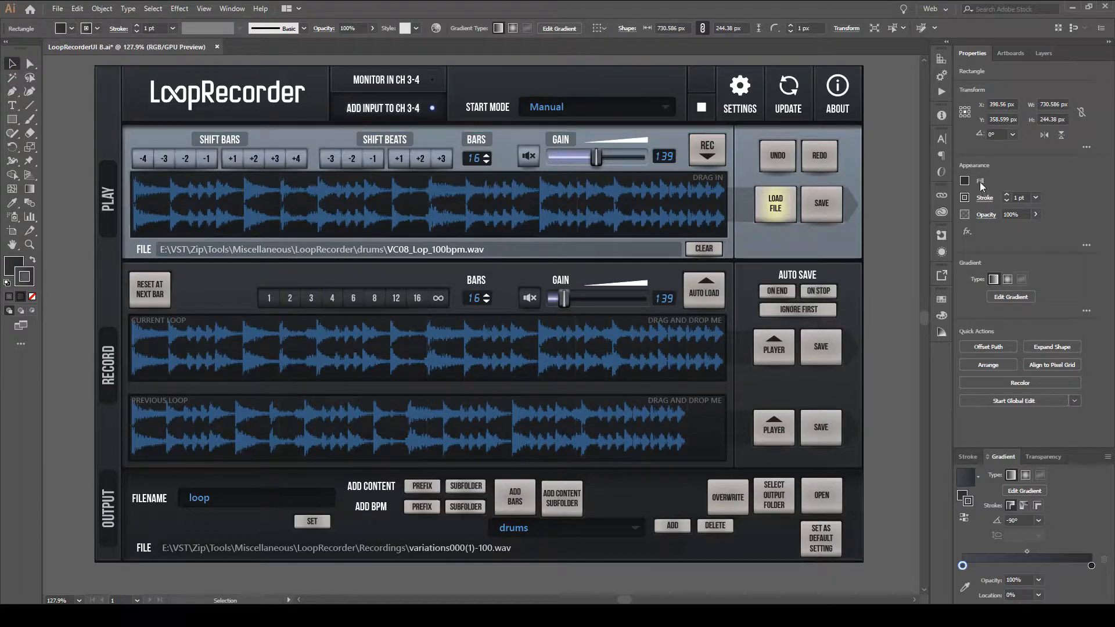
Review the rectangle's stroke colour in the Color Picker, cancel it, and view the stroke's swatches and HSB colour sliders.
double_click(22, 277)
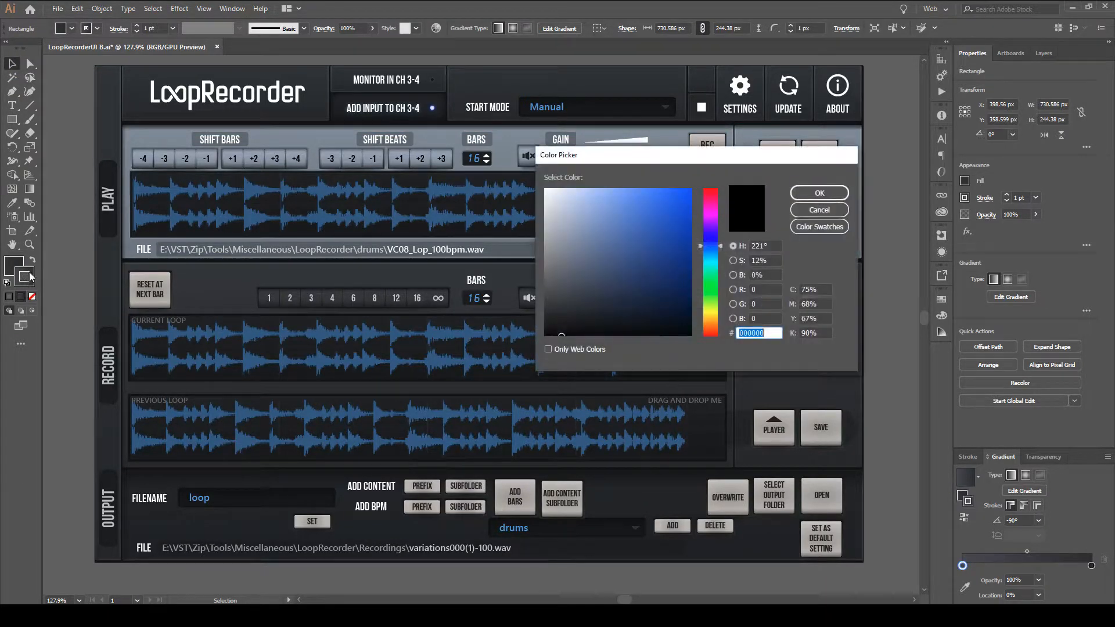
left_click_drag(598, 154, 200, 144)
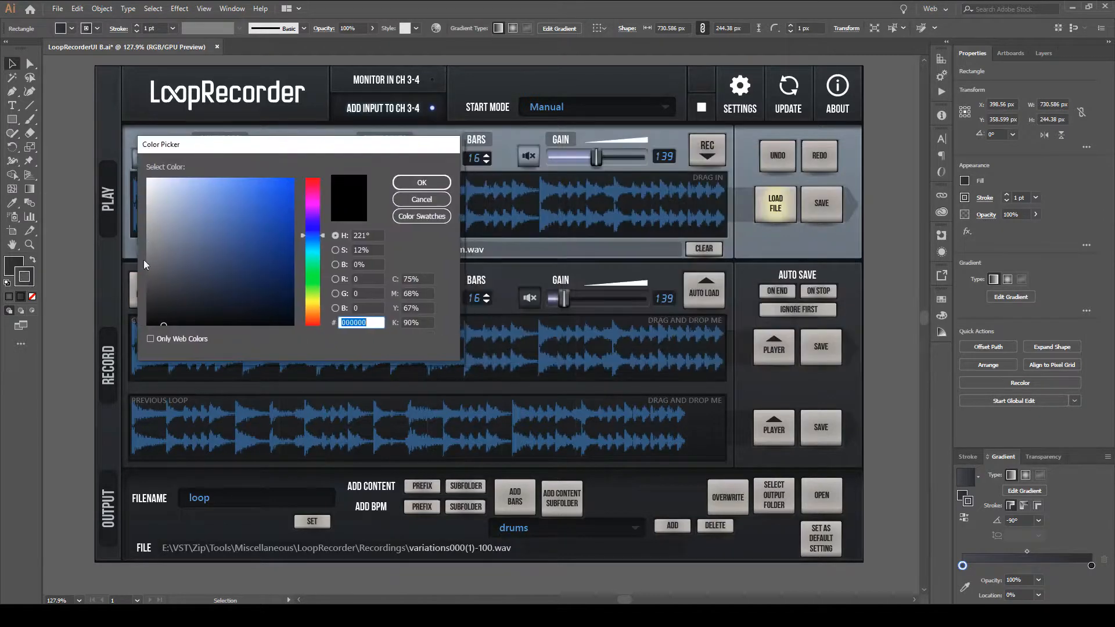
left_click(421, 200)
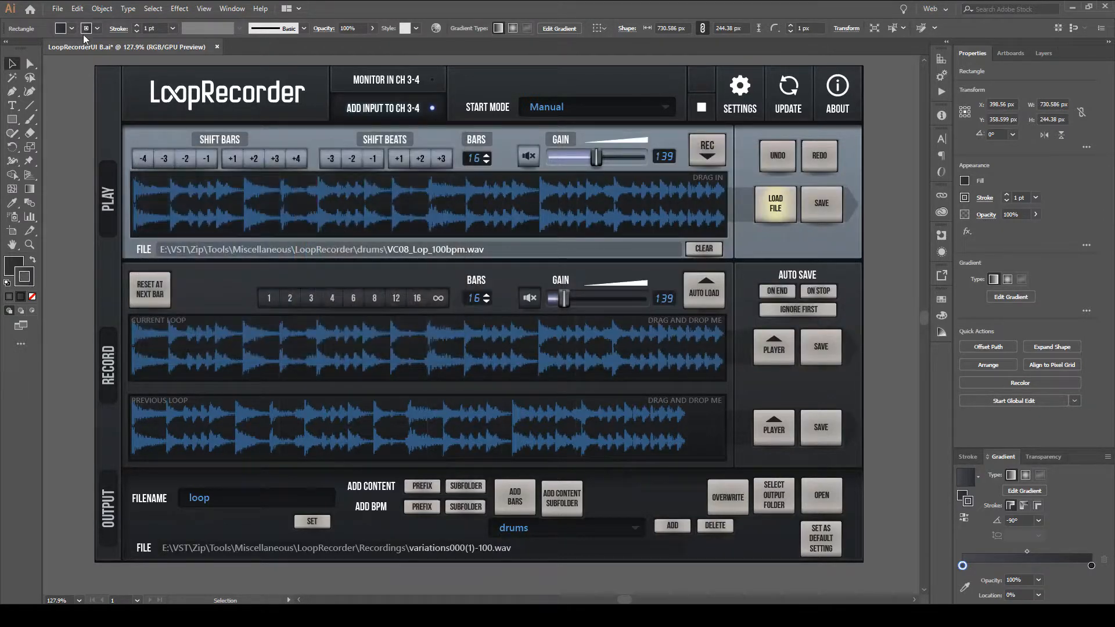
left_click(86, 29)
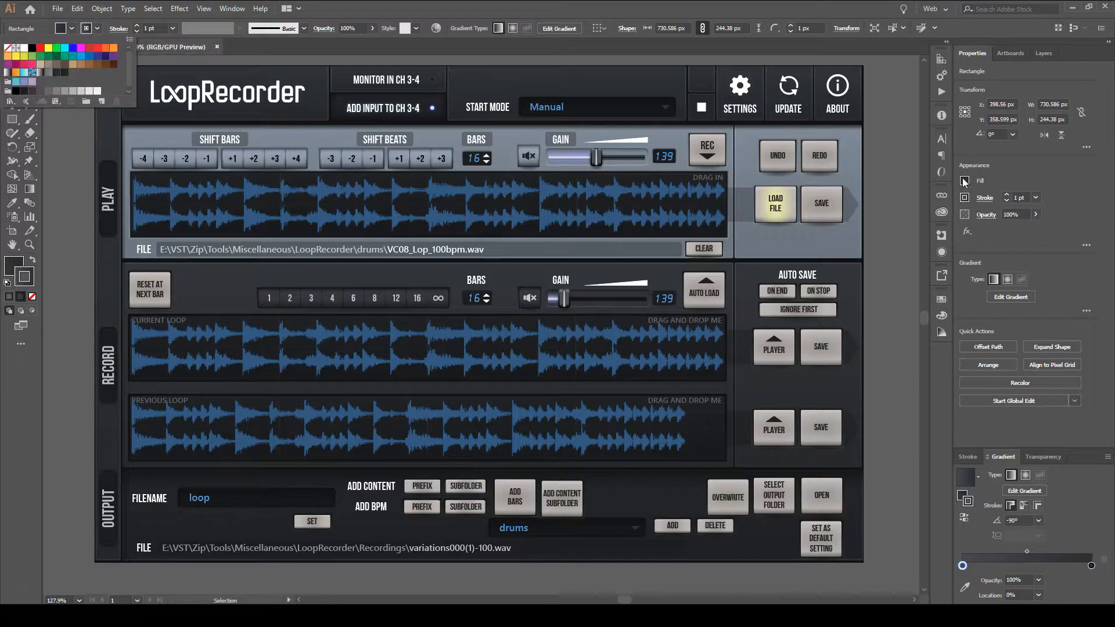
left_click(966, 198)
left_click(911, 221)
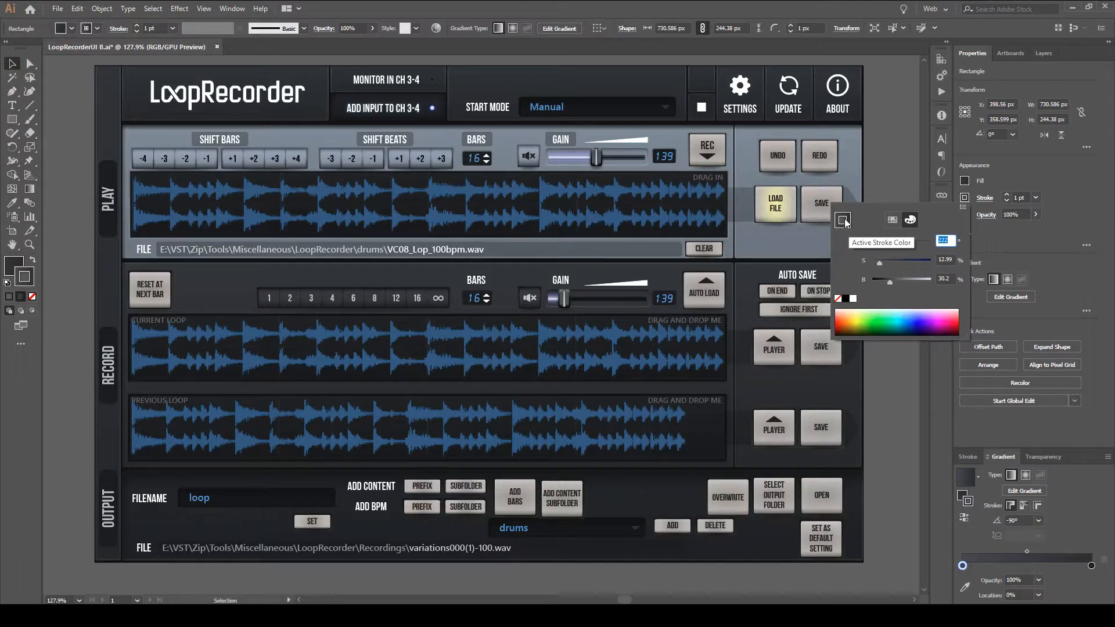
left_click(992, 200)
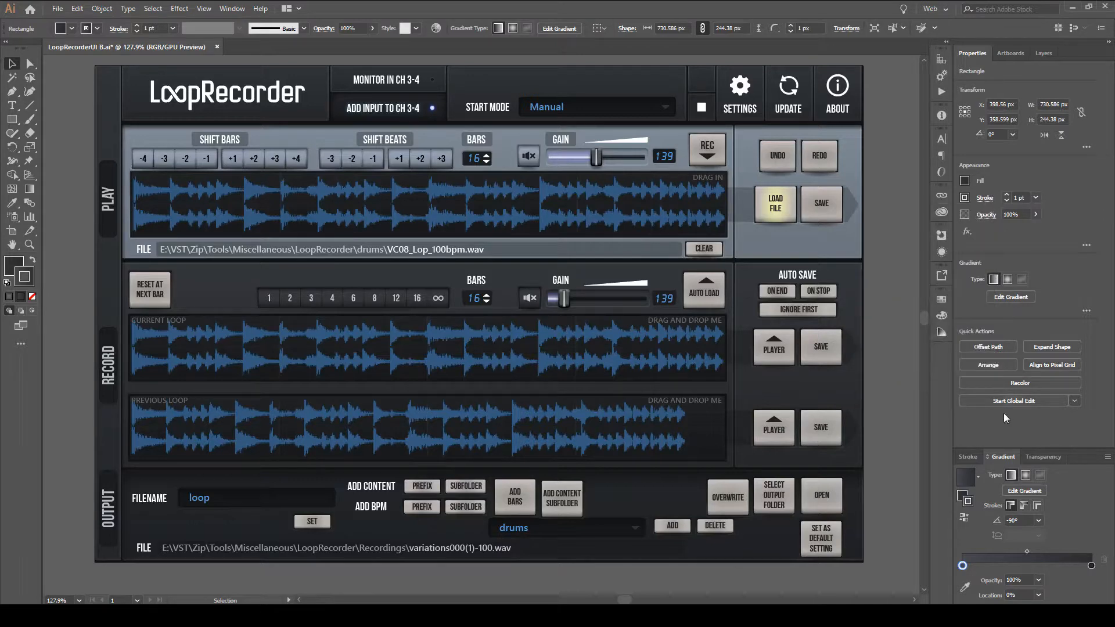
Inspect the stroke colour in the Color Picker opened from the gradient settings and cancel without changing it.
double_click(968, 506)
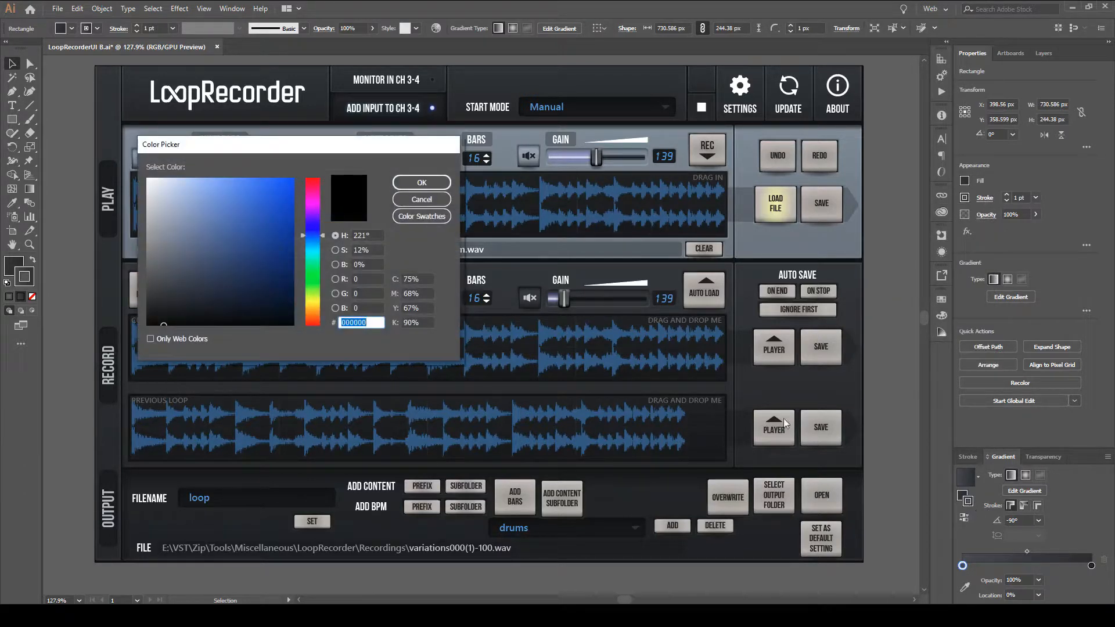
left_click_drag(245, 150, 449, 178)
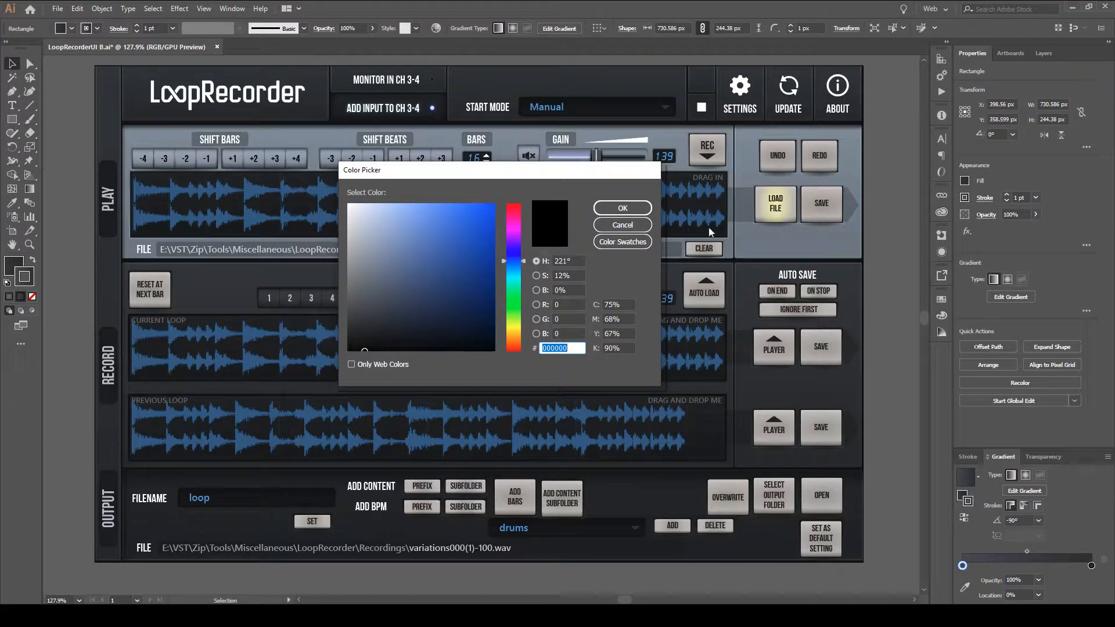
left_click(622, 224)
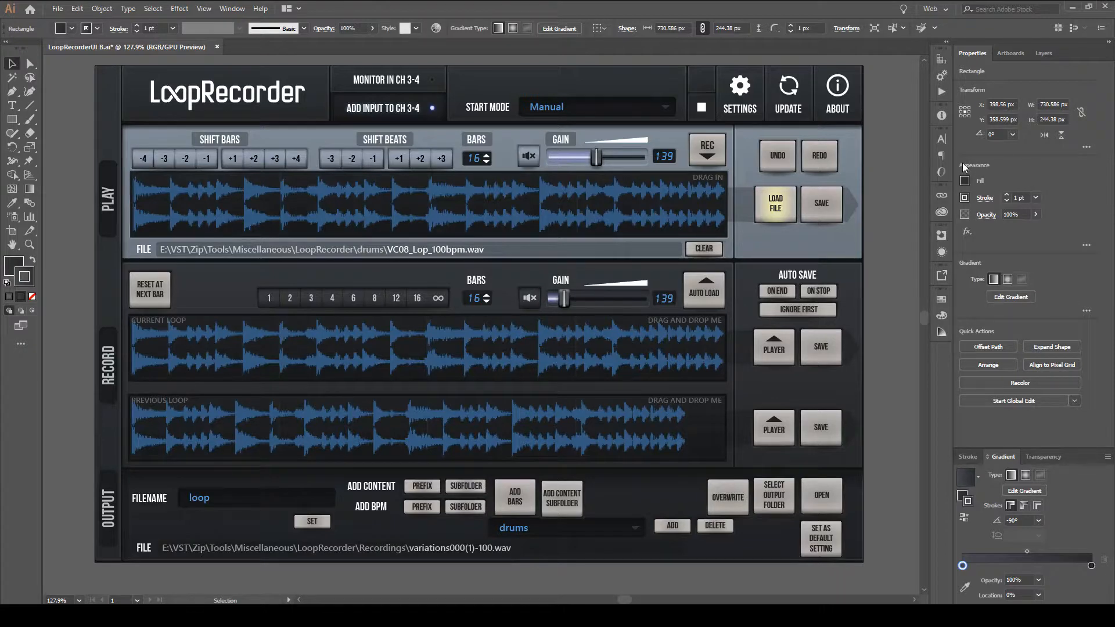
Examine the rectangle's full appearance attributes and additional gradient options, and collapse both again.
mouse_move(973, 53)
left_mouse_down()
mouse_move(823, 114)
mouse_move(1002, 91)
mouse_move(960, 53)
mouse_move(992, 58)
left_mouse_up()
left_click(1086, 244)
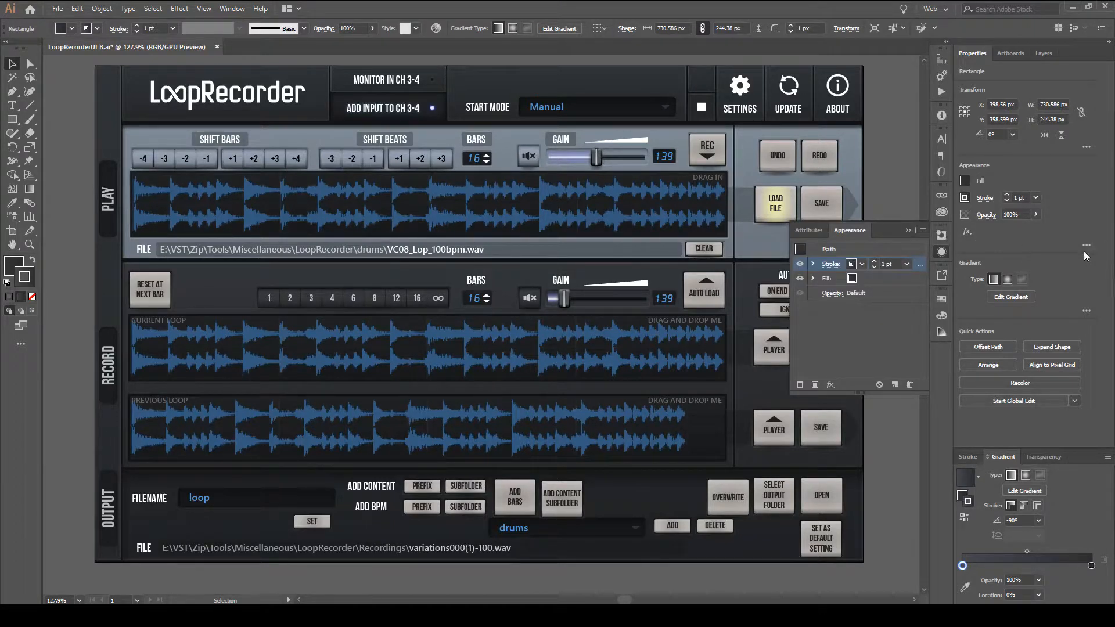
left_click(1086, 311)
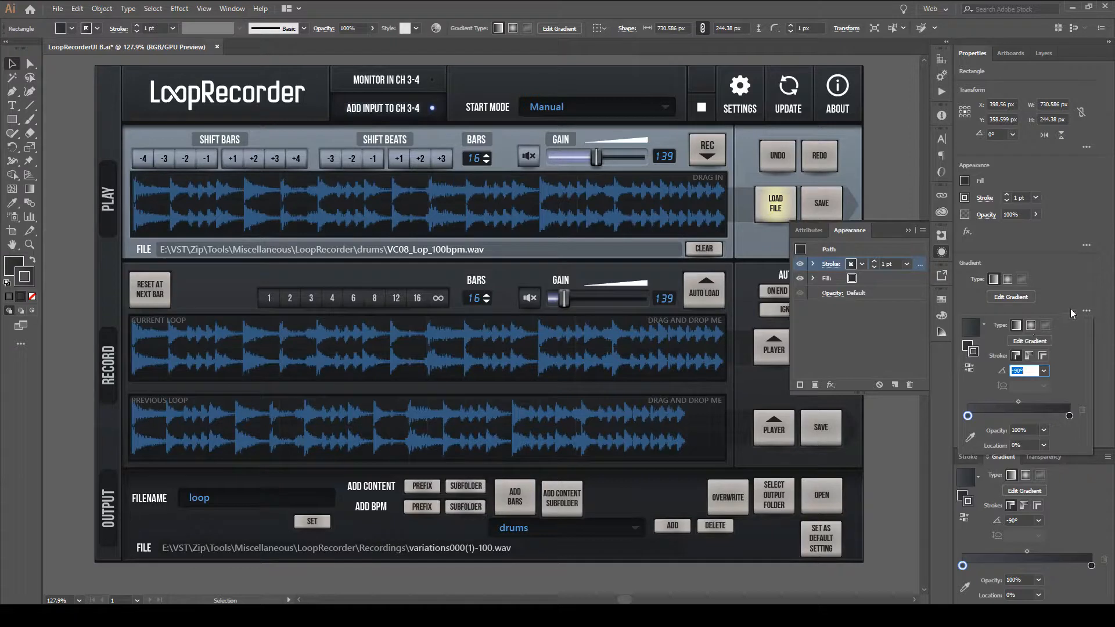
left_click(1085, 311)
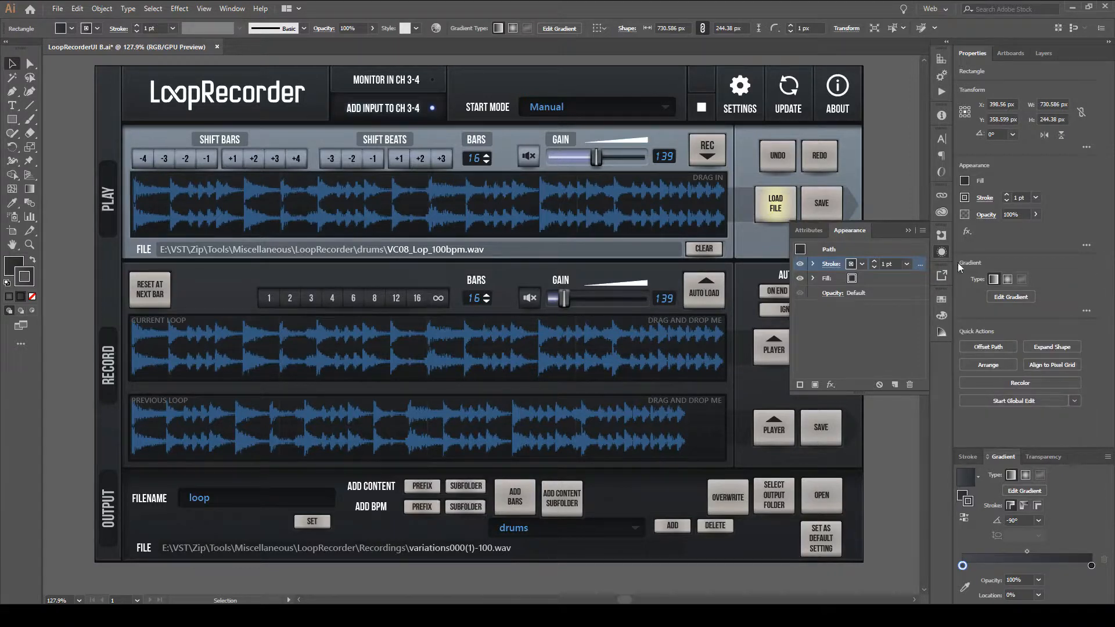
left_click(942, 252)
left_click(1086, 245)
left_click(941, 253)
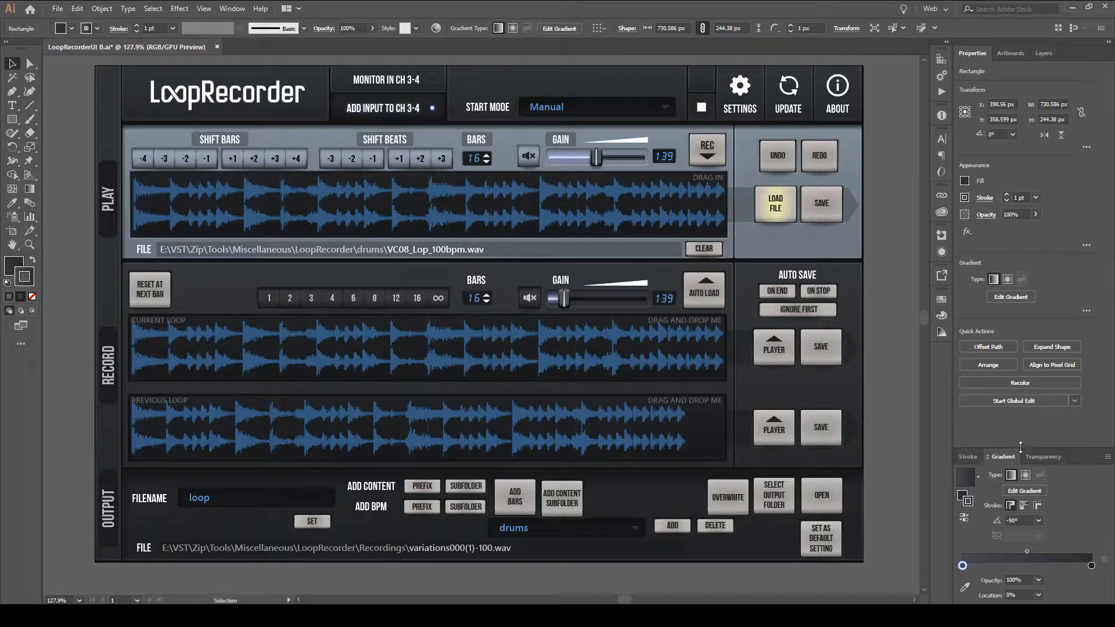
Enlarge the gradient settings area slightly and show the Color panel, comparing its sliders with the swatches and colour guide.
mouse_move(1020, 447)
left_mouse_down()
mouse_move(1019, 435)
mouse_move(1012, 440)
left_mouse_up()
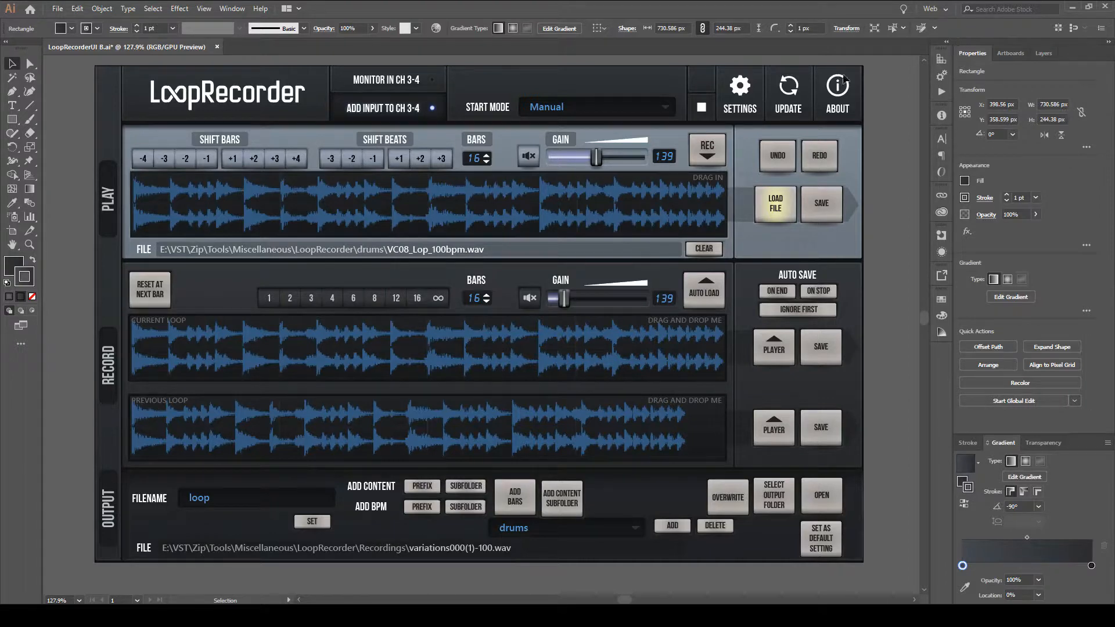
left_click(232, 8)
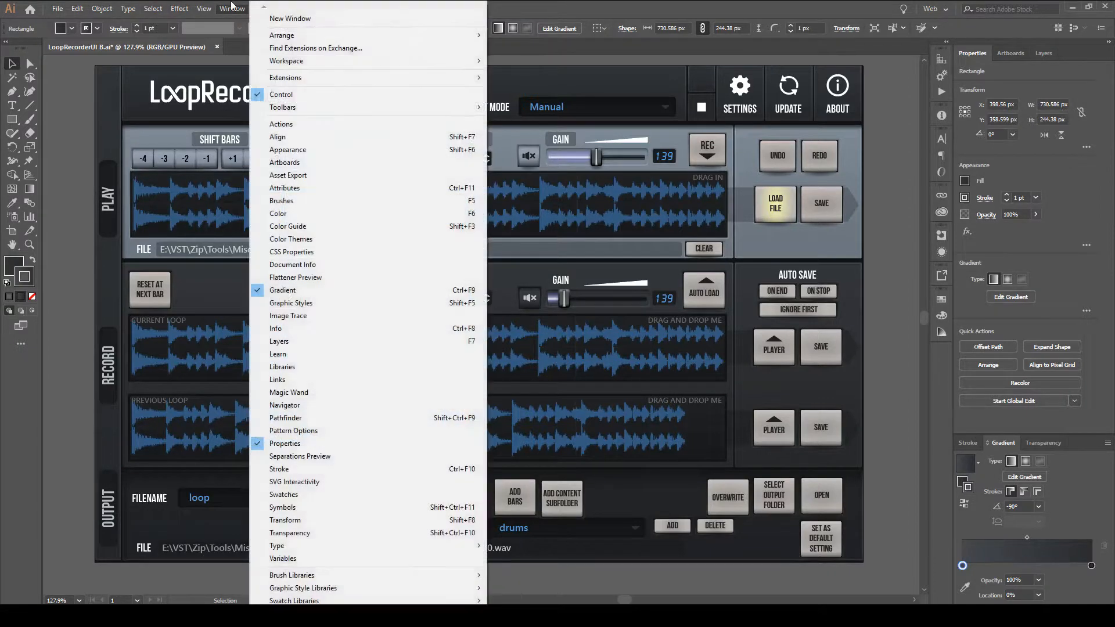
left_click(350, 215)
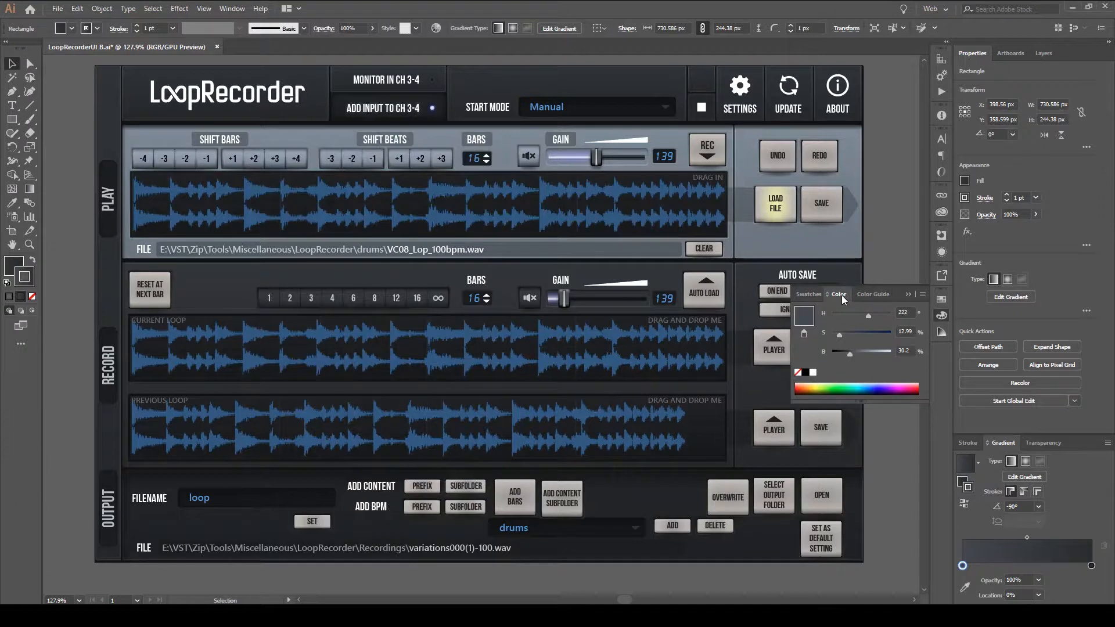
left_click(809, 294)
left_click(838, 294)
left_click(864, 294)
left_click(837, 294)
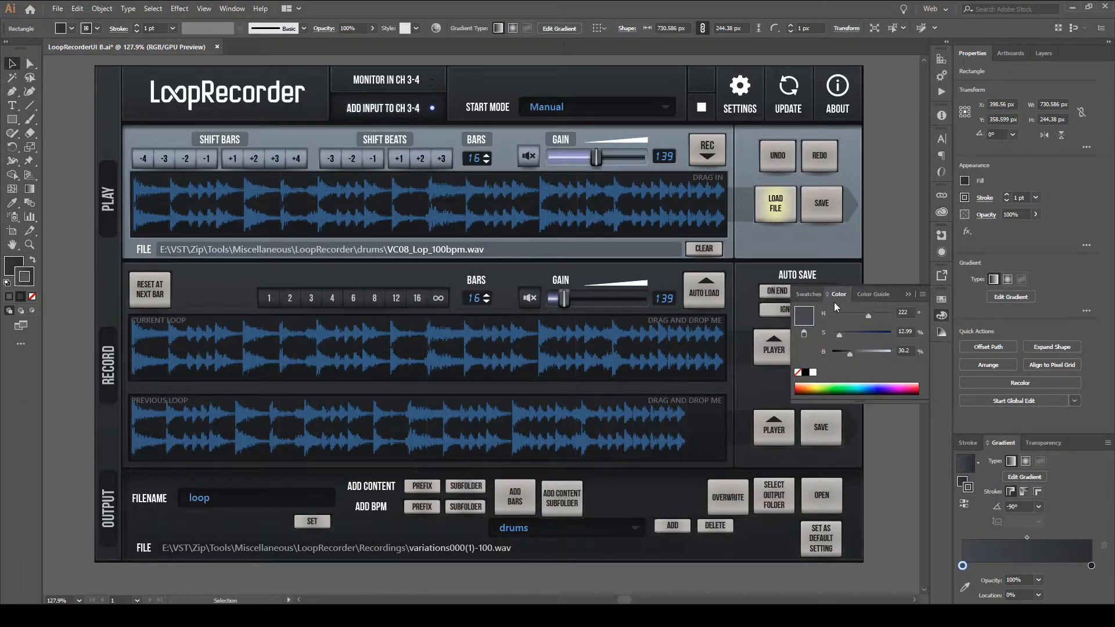
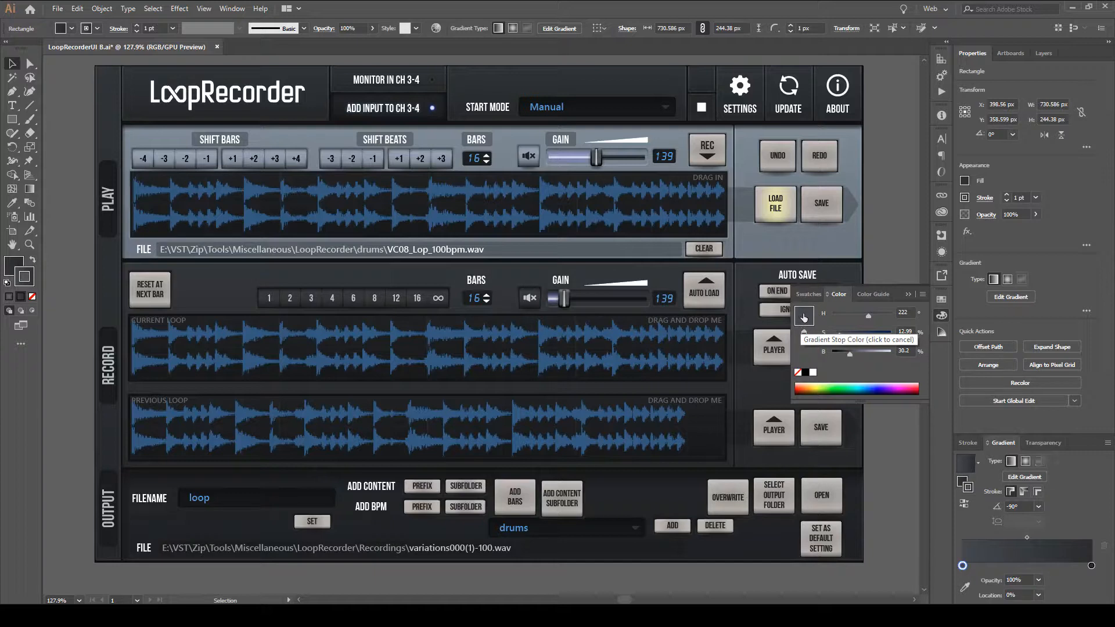
Select the end stop of the rectangle's stroke gradient, try a dark blue from the colour spectrum, and undo it.
left_click(1092, 566)
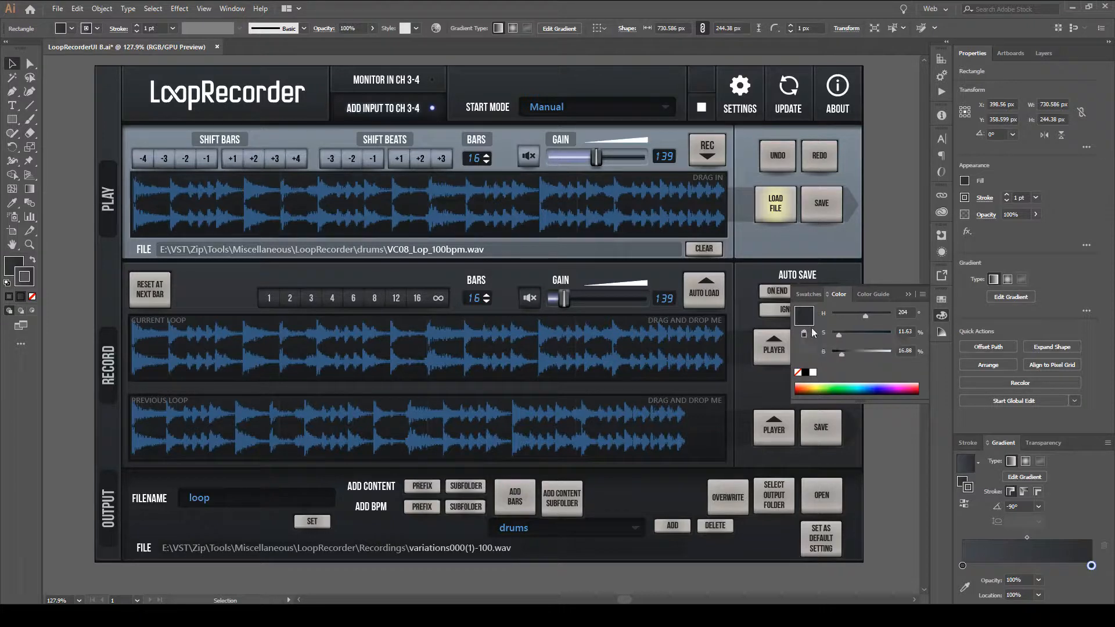
left_click_drag(876, 393, 871, 389)
left_click(877, 392)
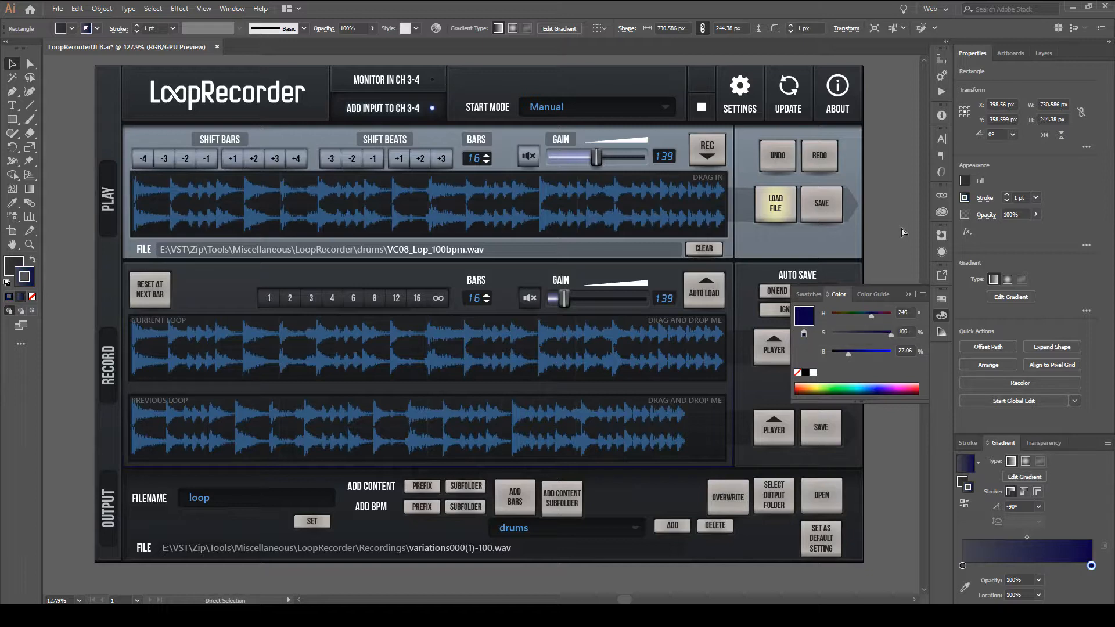
key("ctrl+z")
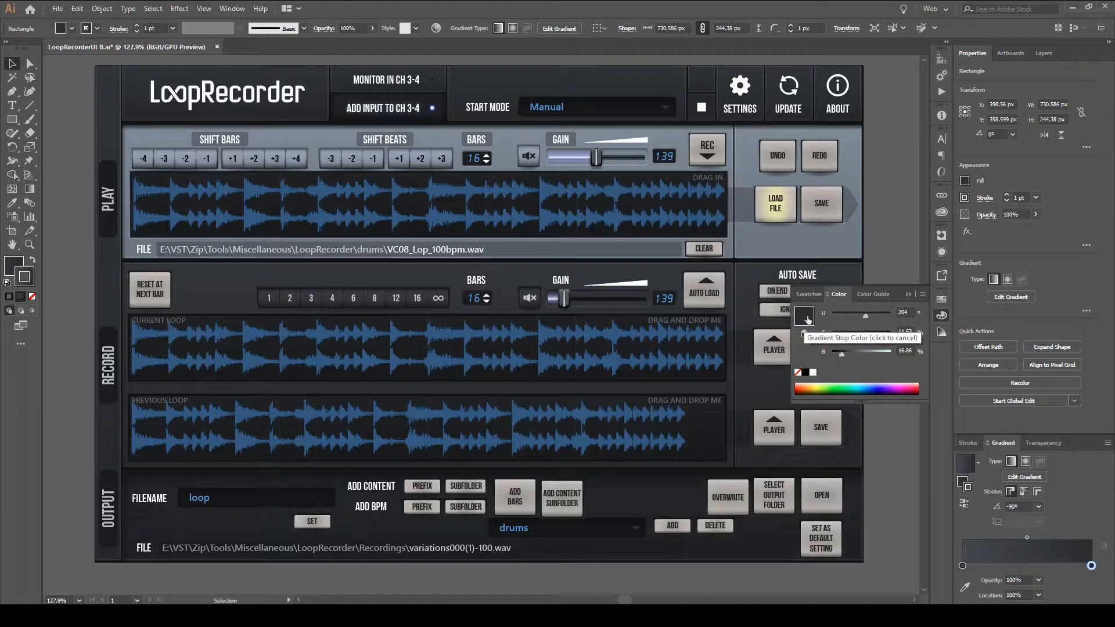
Recolour the stroke gradient's end stop bright green, hue 143.54°, saturation 81.96%, brightness 100%, and view the Color panel's colour-model options.
double_click(27, 279)
left_click(624, 225)
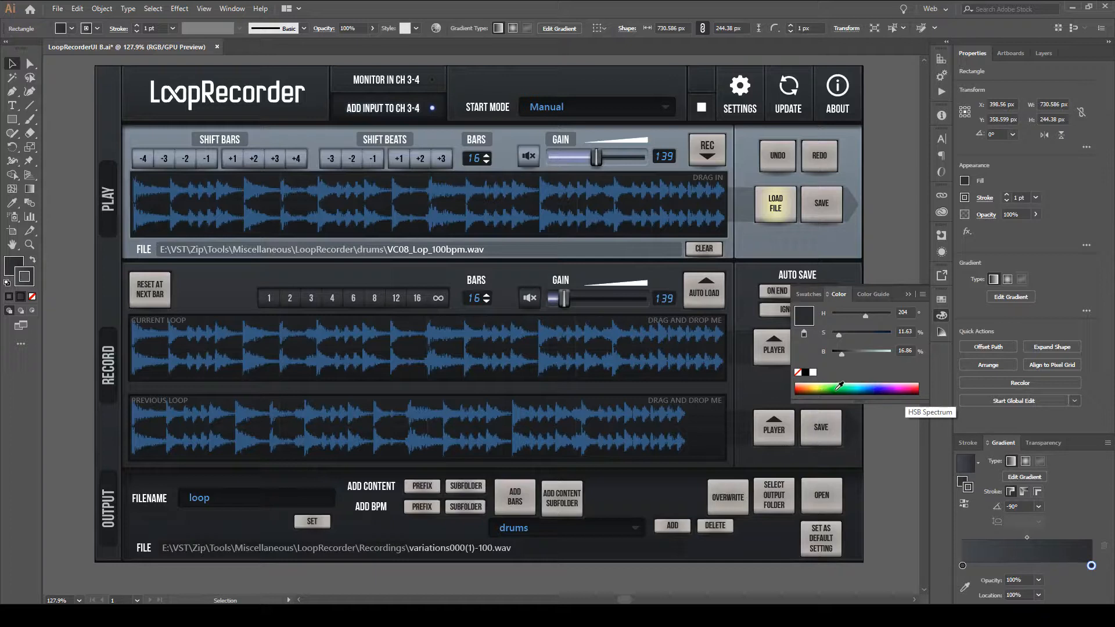
mouse_move(839, 386)
left_mouse_down()
mouse_move(839, 377)
mouse_move(877, 386)
mouse_move(826, 383)
mouse_move(900, 378)
mouse_move(909, 389)
mouse_move(813, 384)
mouse_move(857, 383)
mouse_move(848, 381)
left_mouse_up()
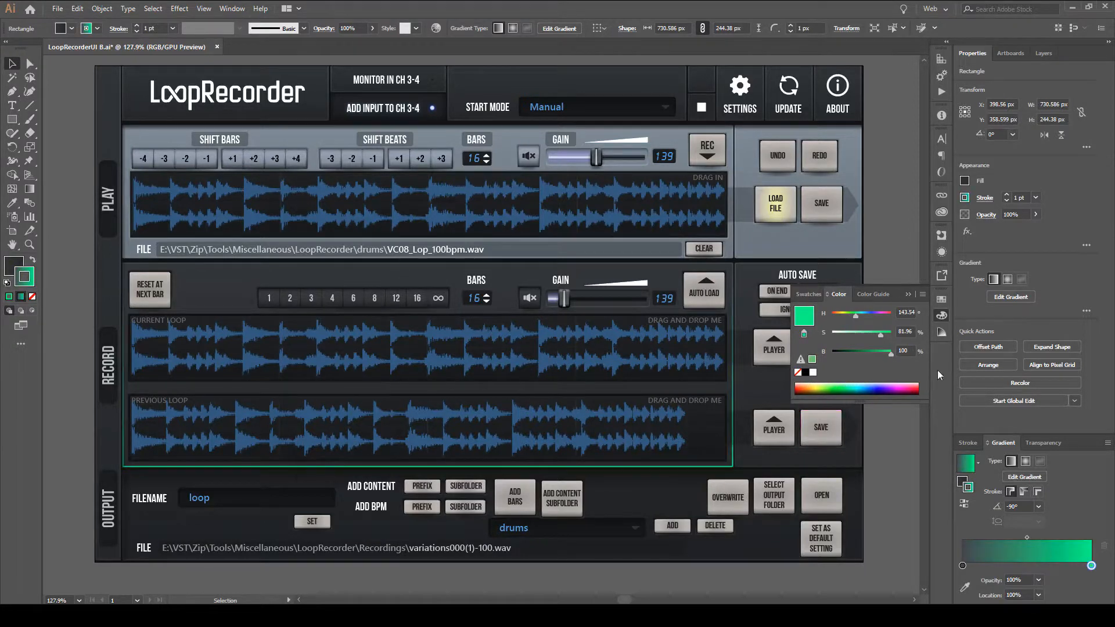
left_click(921, 297)
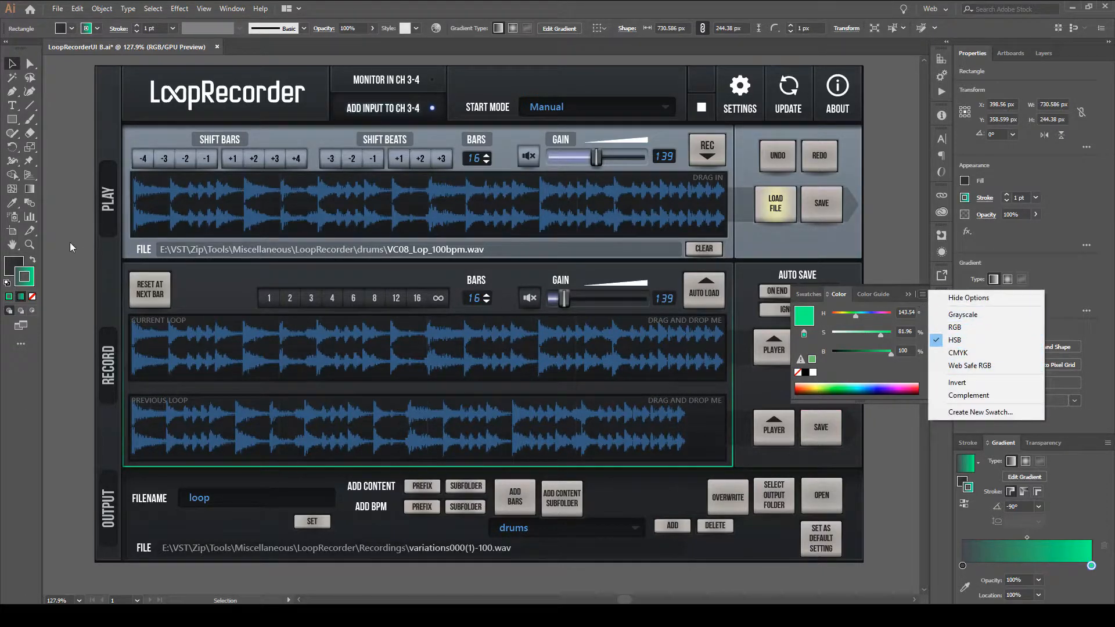
Try several hues and shades for the stroke in the Color Picker, including purple and grey-green, and cancel them.
double_click(28, 273)
mouse_move(416, 281)
left_mouse_down()
mouse_move(465, 351)
mouse_move(338, 278)
left_mouse_up()
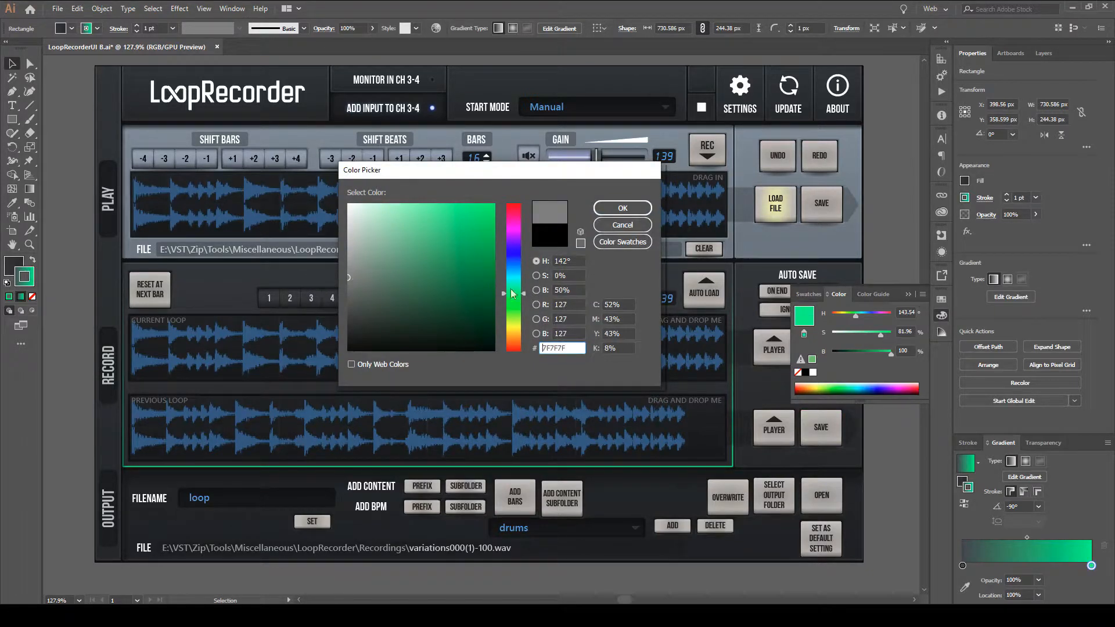
left_click_drag(520, 294, 521, 246)
left_click_drag(424, 278, 345, 271)
left_click(449, 277)
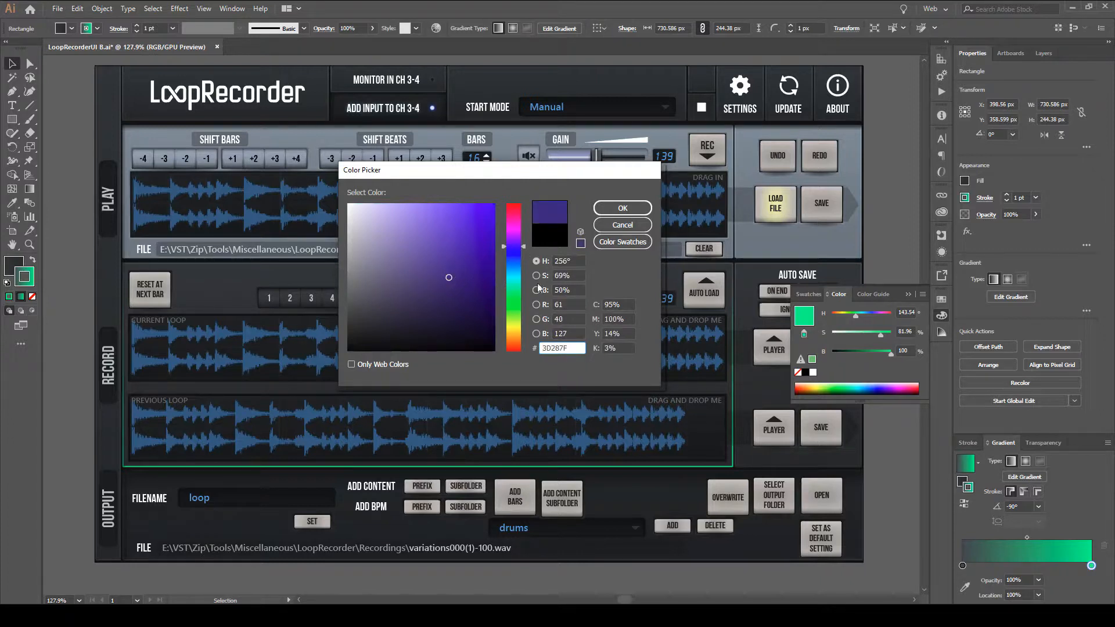
left_click_drag(451, 277, 386, 276)
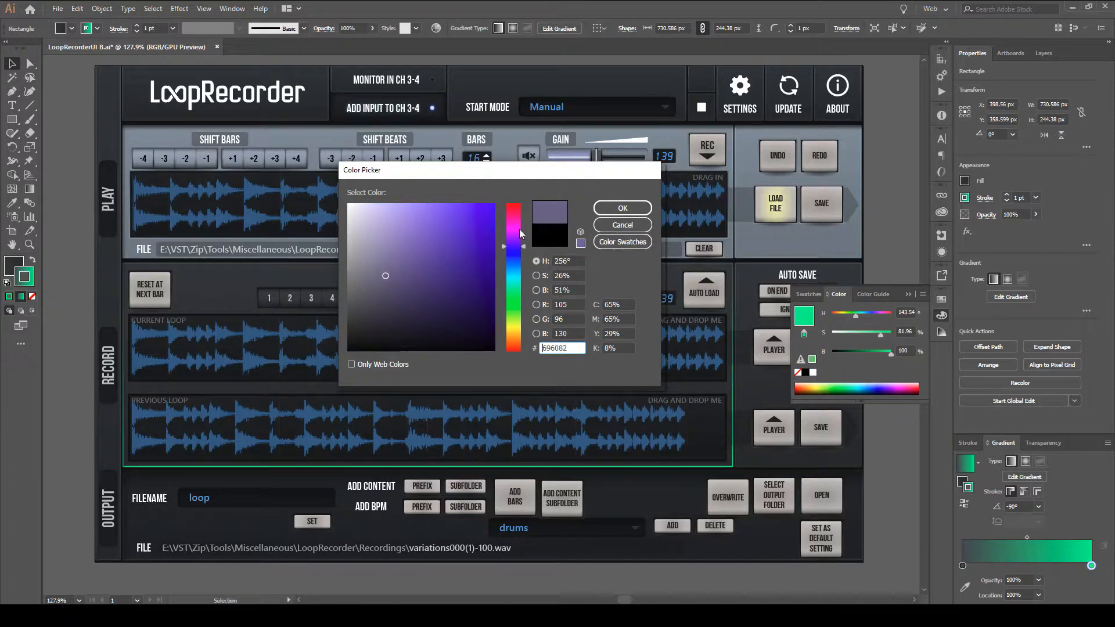
mouse_move(434, 258)
left_mouse_down()
mouse_move(438, 282)
mouse_move(502, 294)
mouse_move(391, 245)
left_mouse_up()
left_click(514, 275)
left_click(622, 226)
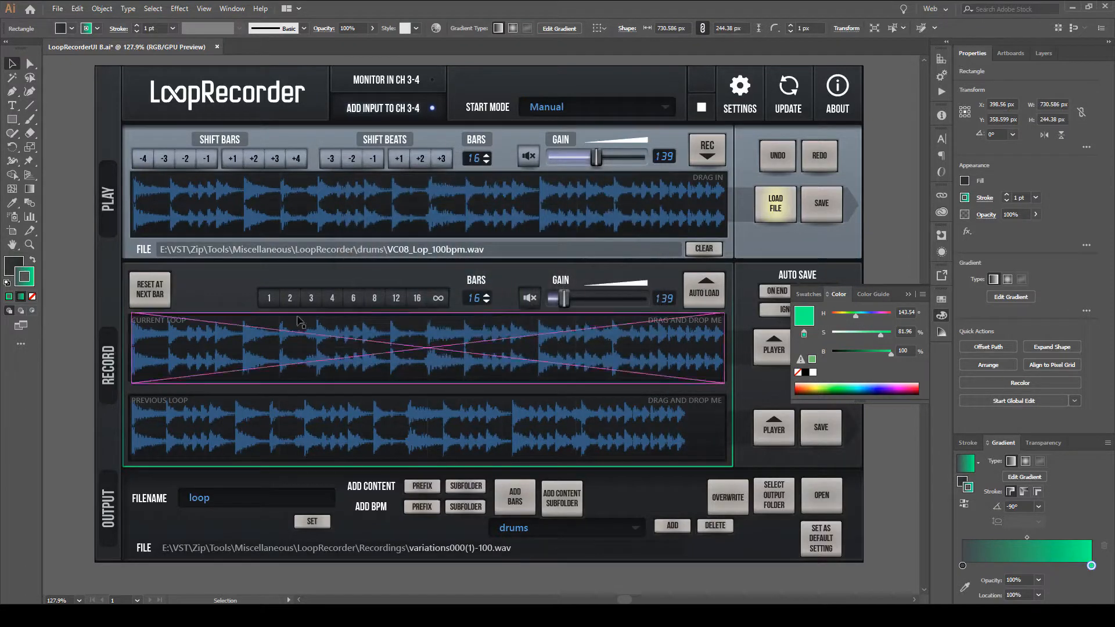
double_click(26, 280)
left_click_drag(354, 268, 361, 268)
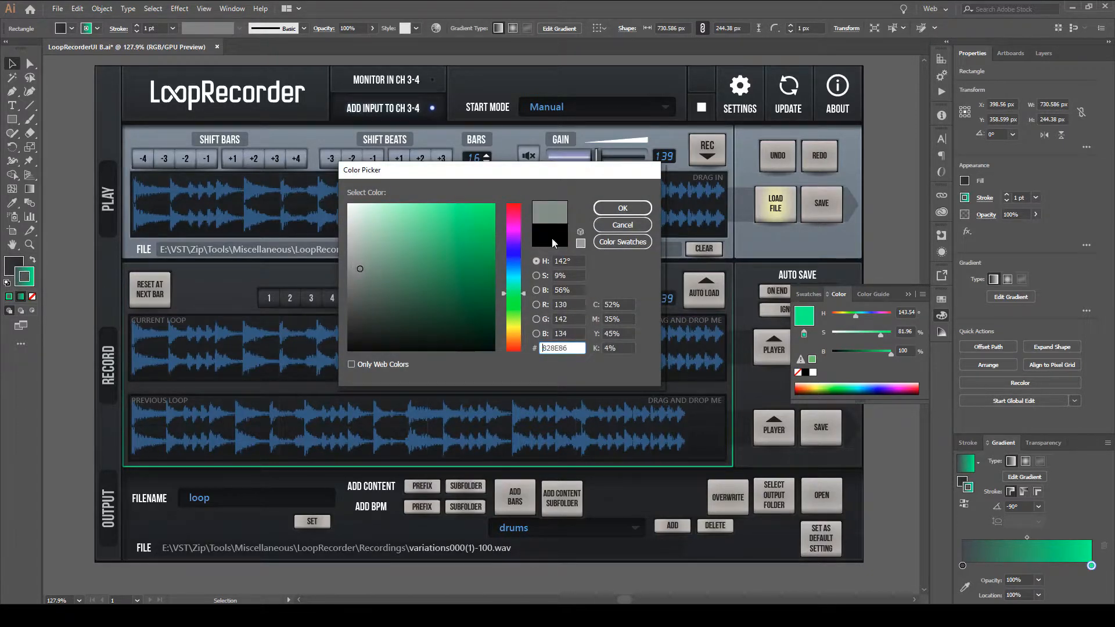
left_click(623, 224)
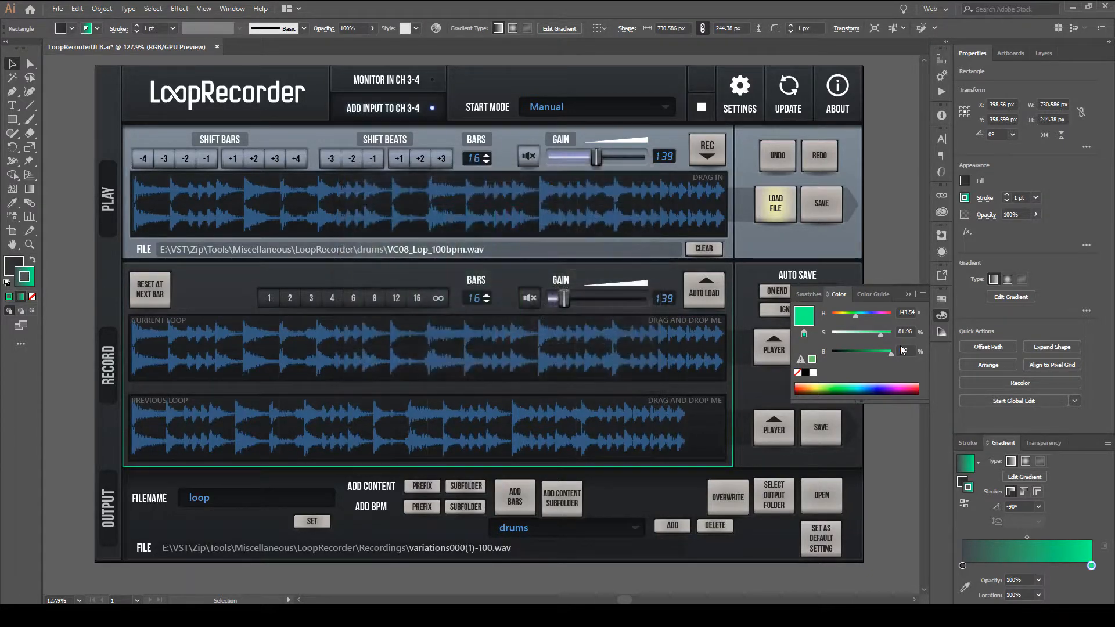
Shift the gradient's end stop through spectrum and HSB adjustments to blue: hue 212.65°, saturation 71.2%, brightness 74.9%.
left_click(812, 386)
left_click_drag(813, 385, 846, 383)
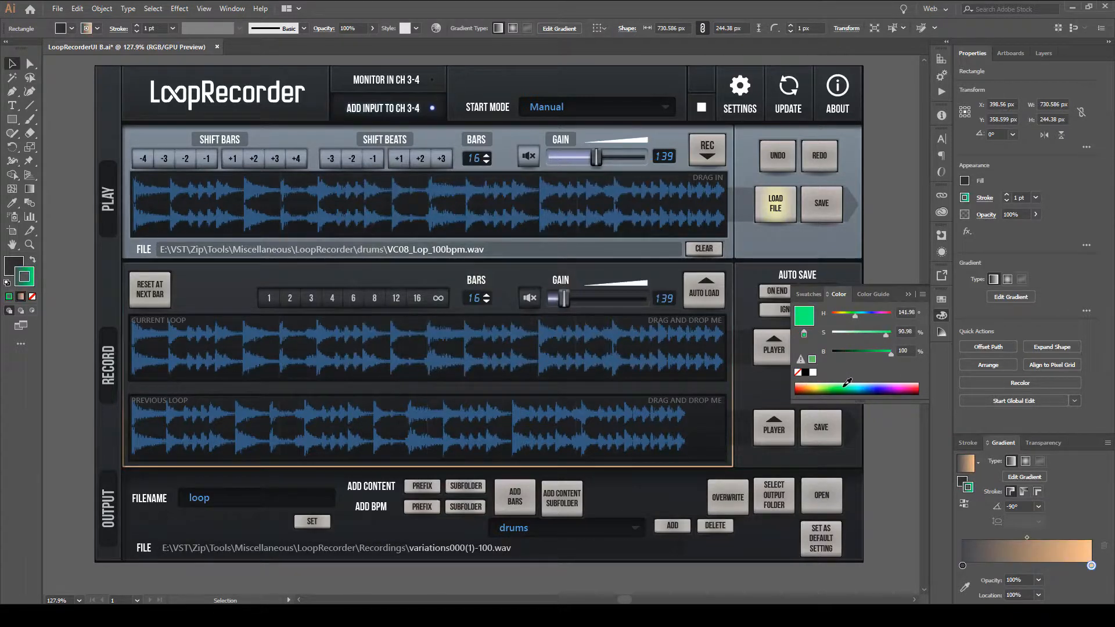
mouse_move(861, 335)
left_mouse_down()
mouse_move(835, 337)
mouse_move(890, 336)
mouse_move(847, 333)
mouse_move(885, 355)
mouse_move(848, 351)
mouse_move(868, 354)
mouse_move(839, 333)
mouse_move(880, 355)
mouse_move(840, 334)
left_mouse_up()
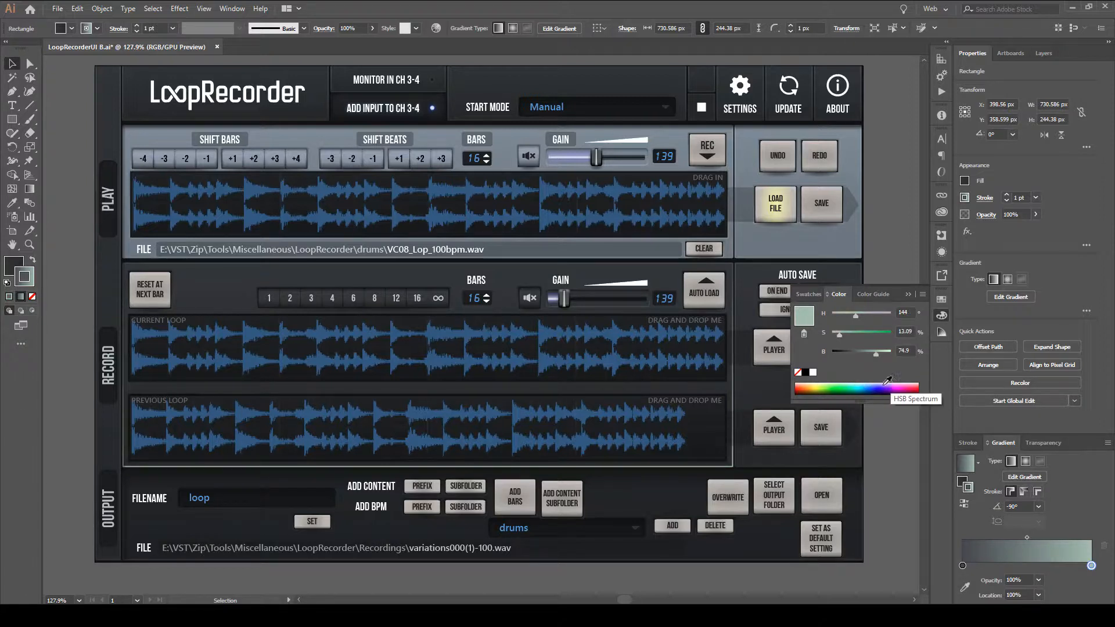
left_click(856, 317)
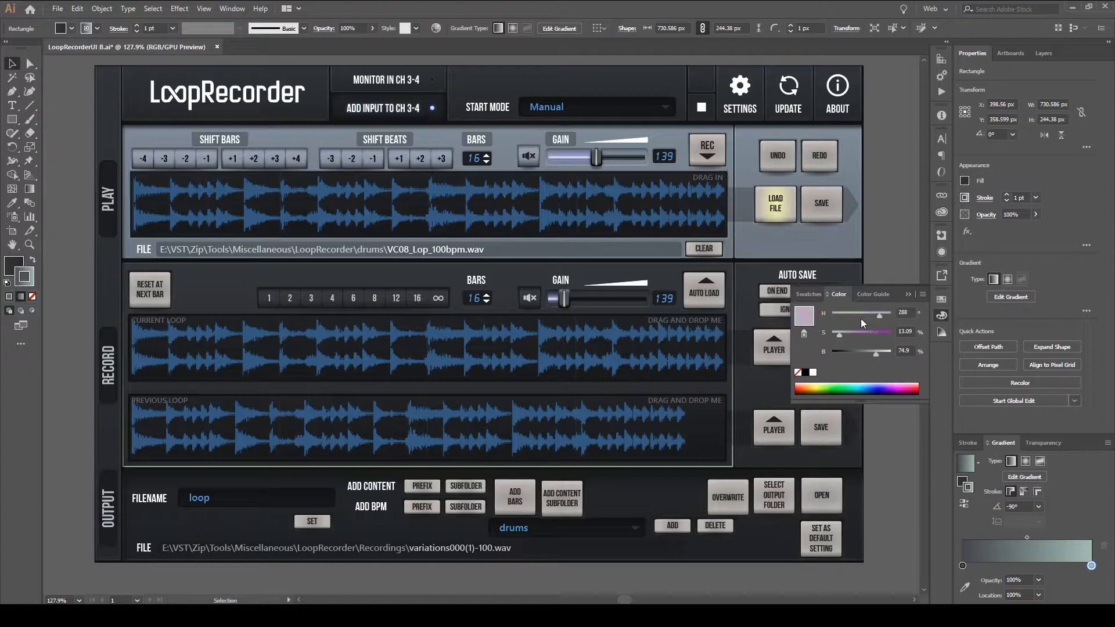
mouse_move(880, 318)
left_mouse_down()
mouse_move(861, 318)
mouse_move(879, 334)
mouse_move(877, 315)
mouse_move(874, 335)
left_mouse_up()
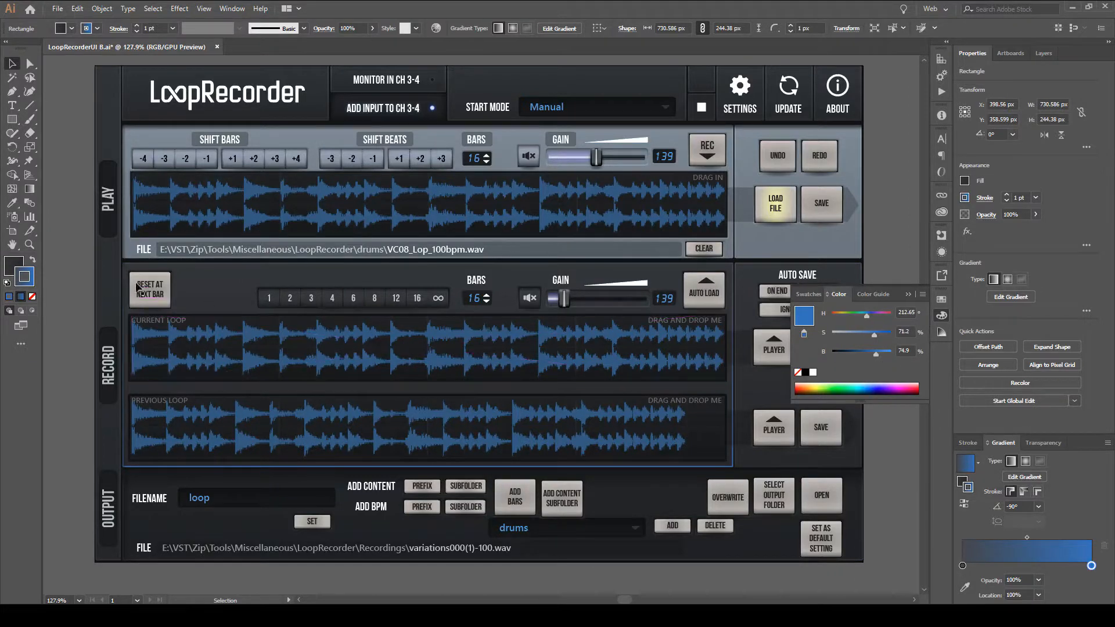
Examine the blue stroke's values in the Color Picker and cancel without changing the colour.
double_click(29, 276)
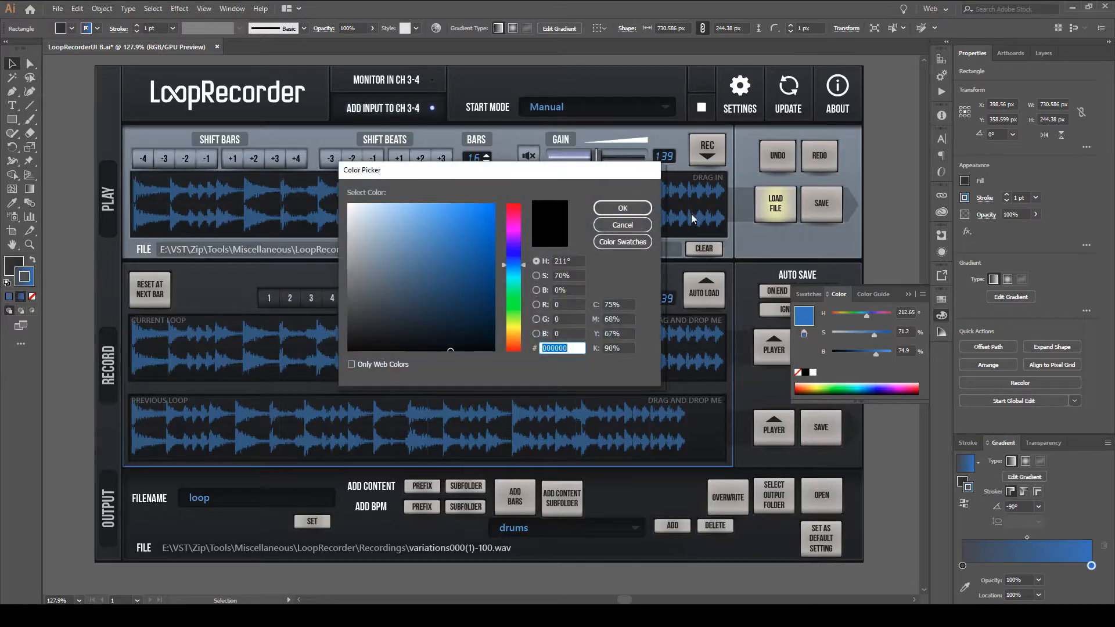
left_click(630, 227)
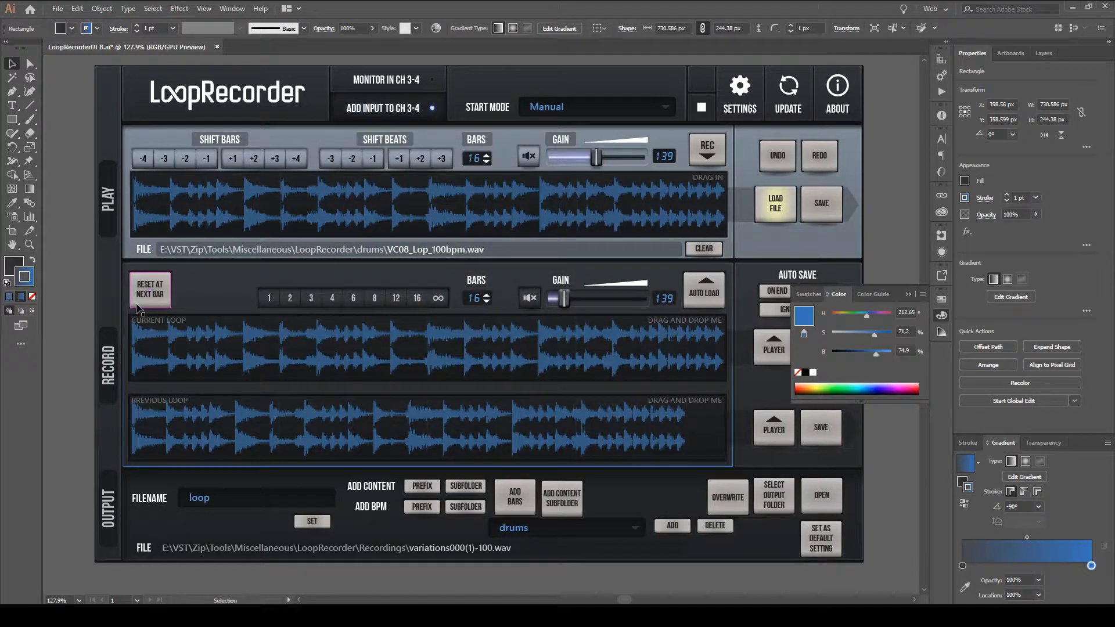
double_click(26, 280)
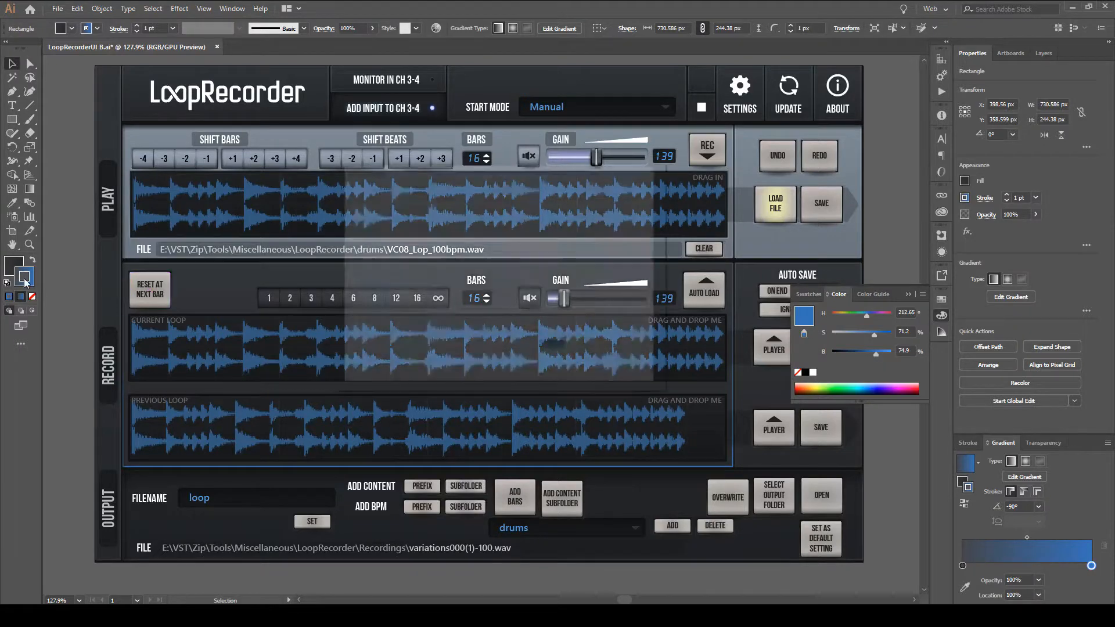
left_click_drag(429, 176, 407, 163)
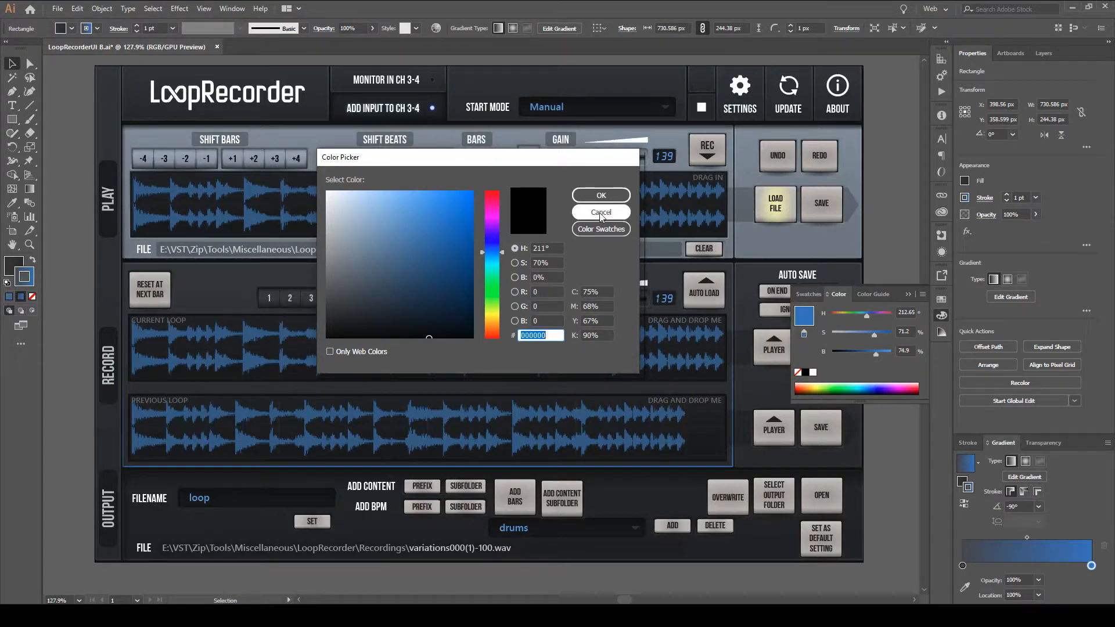
left_click(601, 212)
Recolour the stroke gradient's end stop magenta, hue 310.91°, saturation 100%, brightness 90.59%, and hide the Color panel.
left_click(942, 316)
left_click(943, 319)
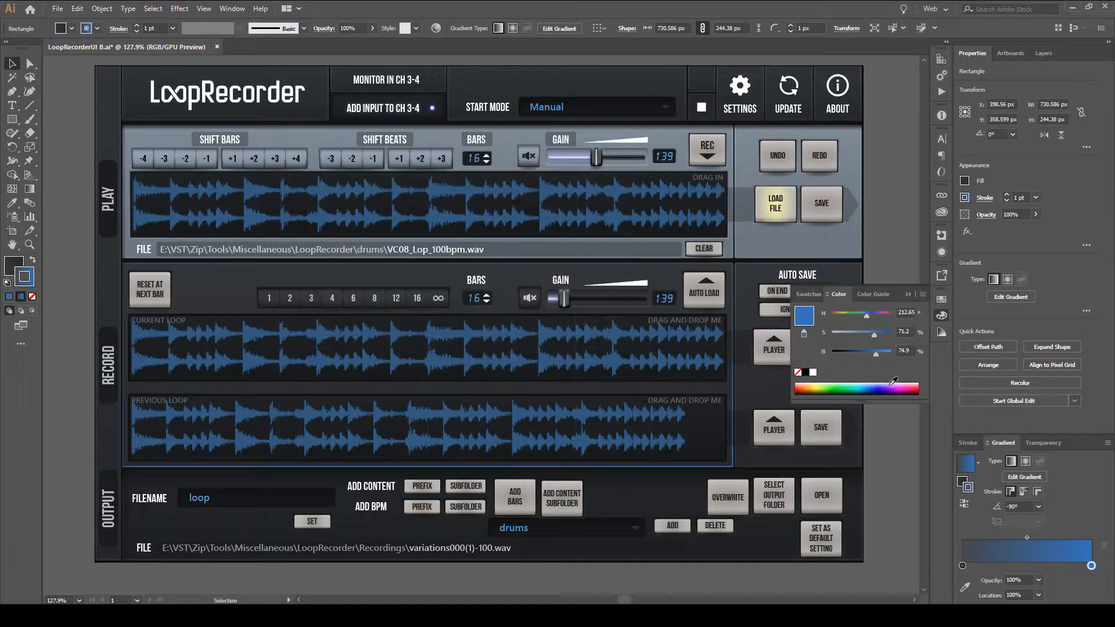
mouse_move(880, 388)
left_mouse_down()
mouse_move(820, 392)
mouse_move(909, 389)
mouse_move(824, 393)
mouse_move(804, 383)
mouse_move(910, 388)
left_mouse_up()
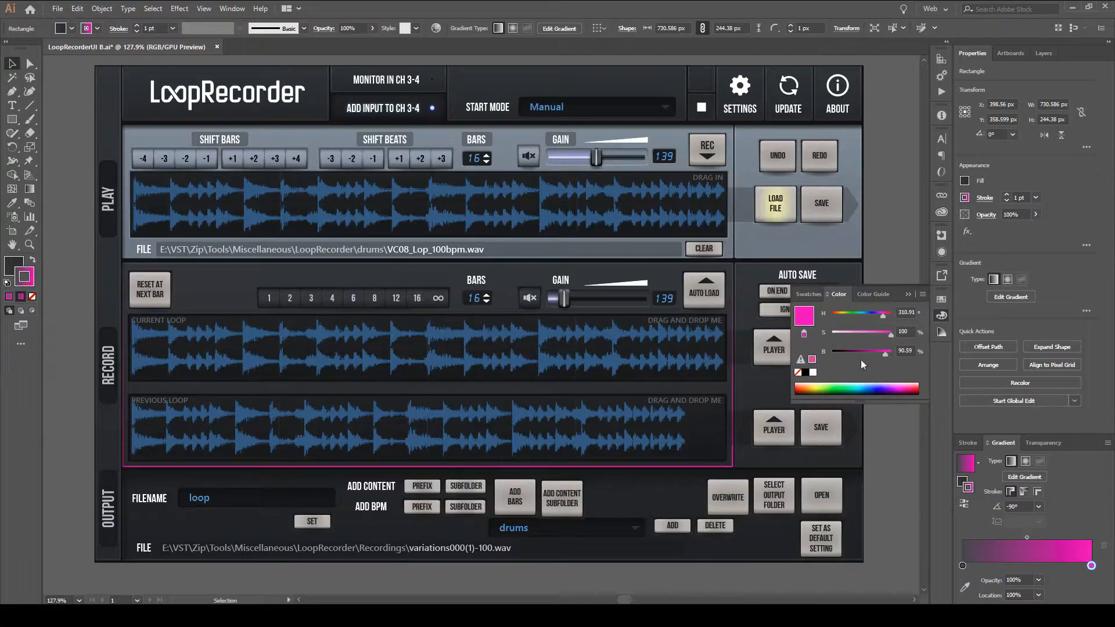
left_click(945, 320)
Undo the successive colour trials on the stroke gradient's end stop.
key("ctrl+z")
key("ctrl+z")
key("ctrl+z")
key("ctrl+z")
key("ctrl+z")
key("ctrl+z")
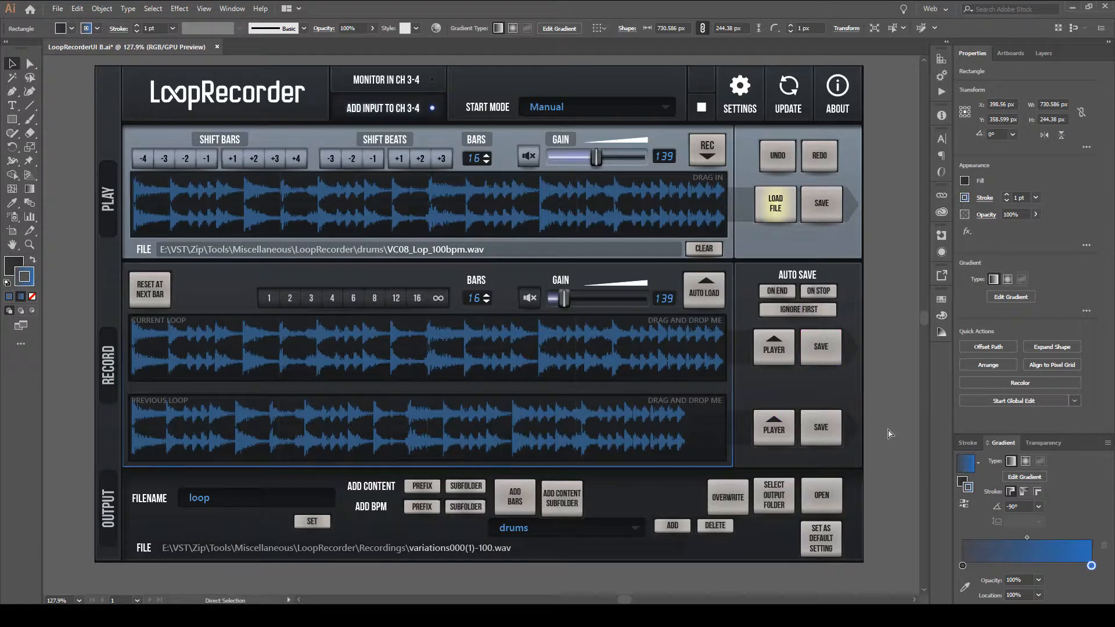
key("ctrl+z")
key("ctrl+z")
key("ctrl+z")
key("ctrl+z")
key("ctrl+z")
key("ctrl+z")
key("ctrl+z")
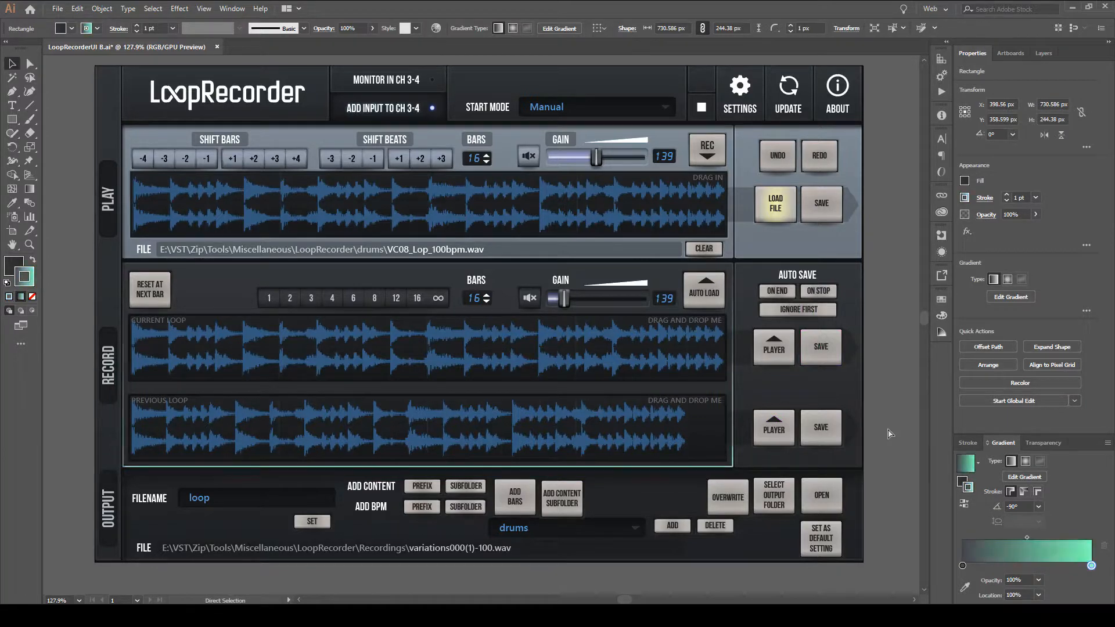
key("ctrl+z")
key("ctrl+z")
key("ctrl+z")
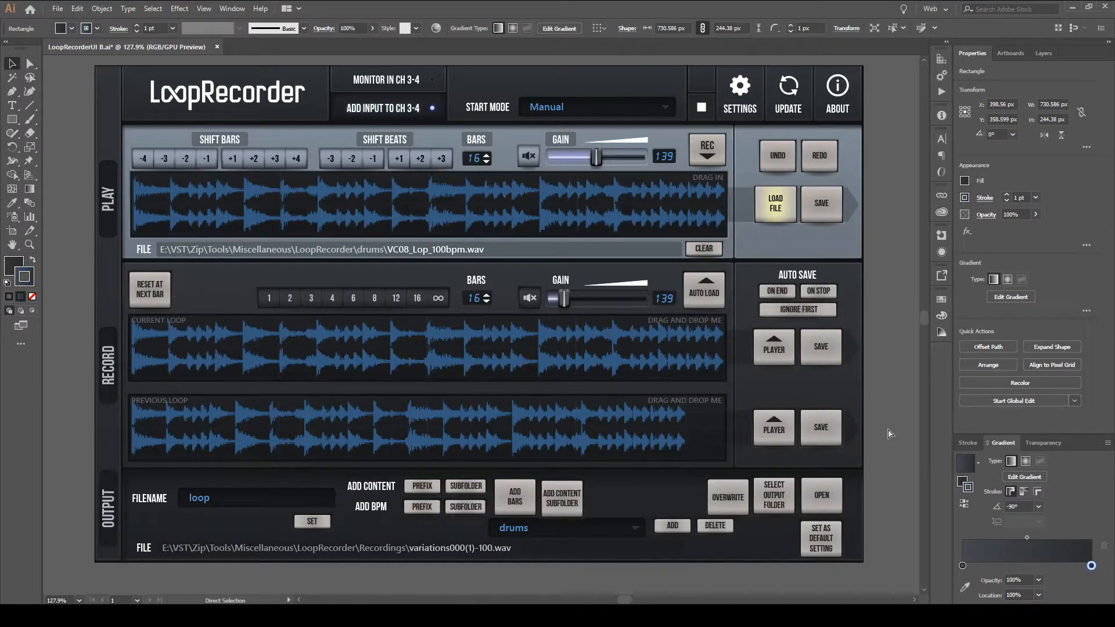
key("ctrl+z")
key("ctrl+z")
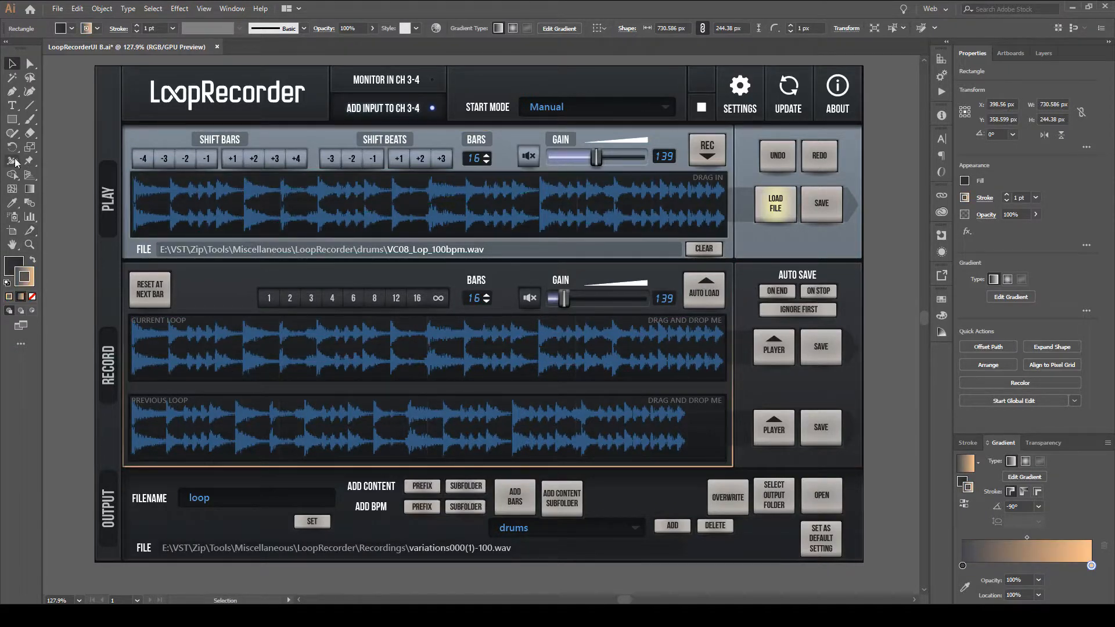
Restore the background rectangle's dark stroke gradient and switch from the Eyedropper back to the Selection tool.
left_click(13, 206)
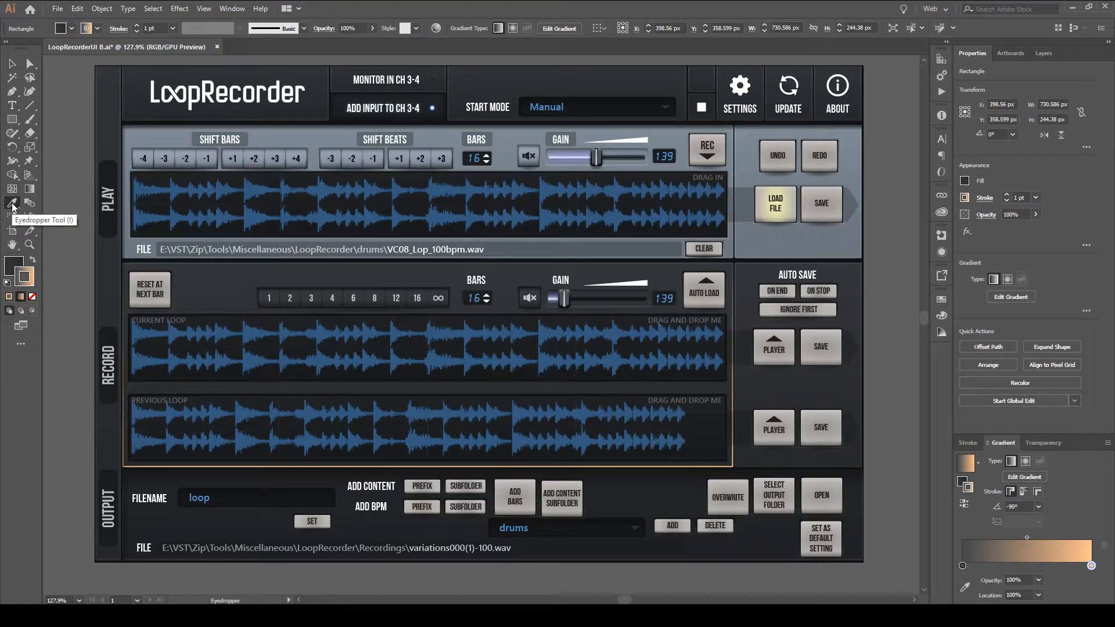
left_click(917, 576)
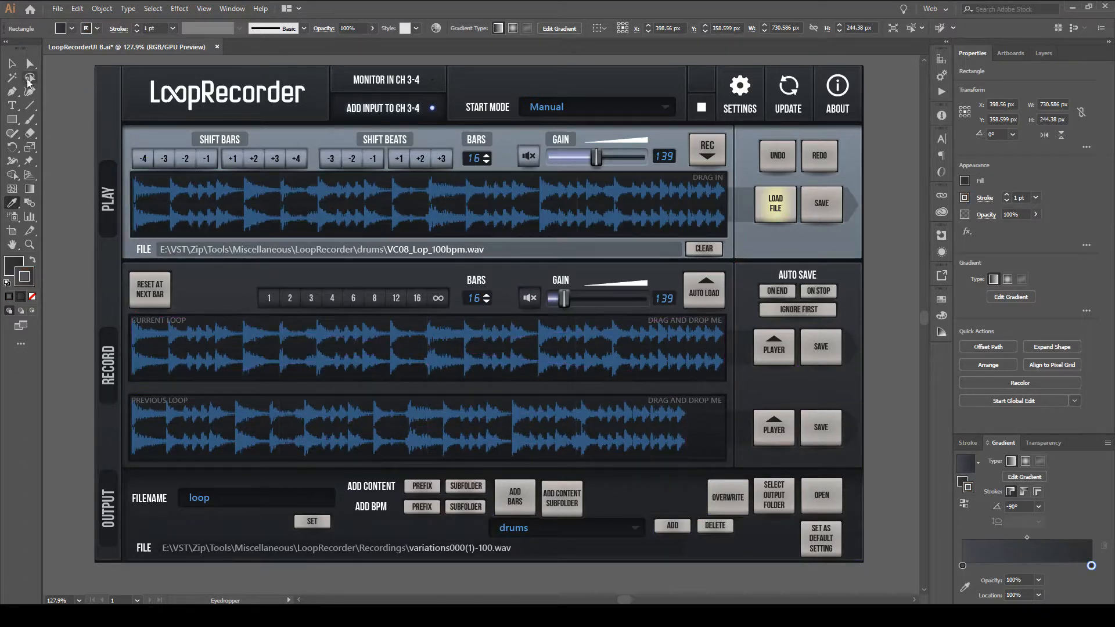
left_click(12, 62)
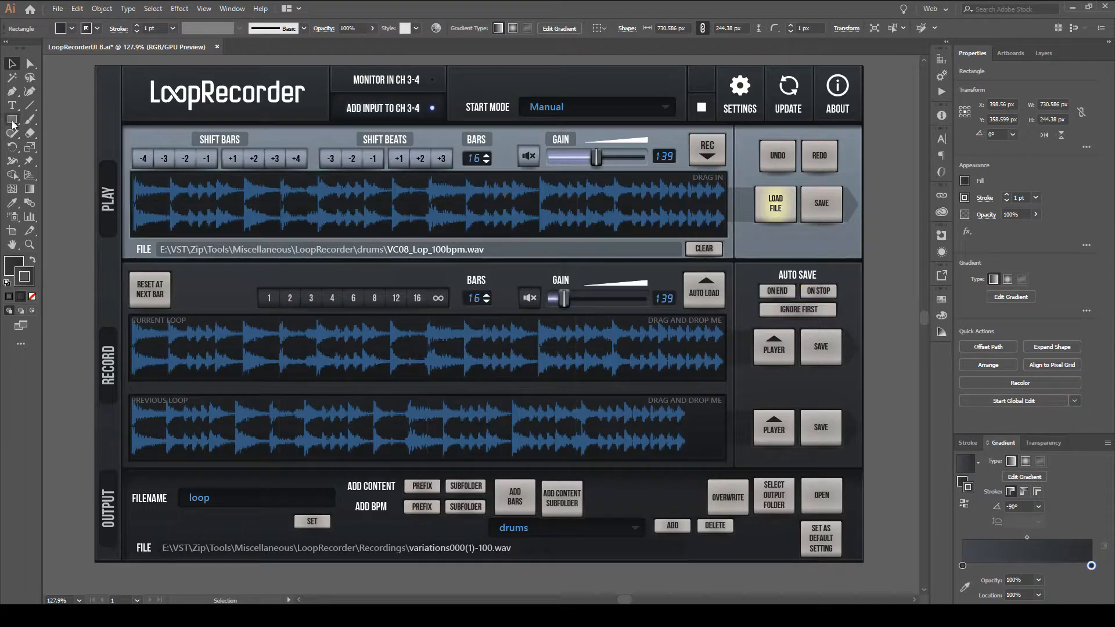
Draw a rectangle about 100 × 53 px with the default white fill and black stroke on the empty canvas above the artwork.
left_click_drag(122, 75, 465, 493)
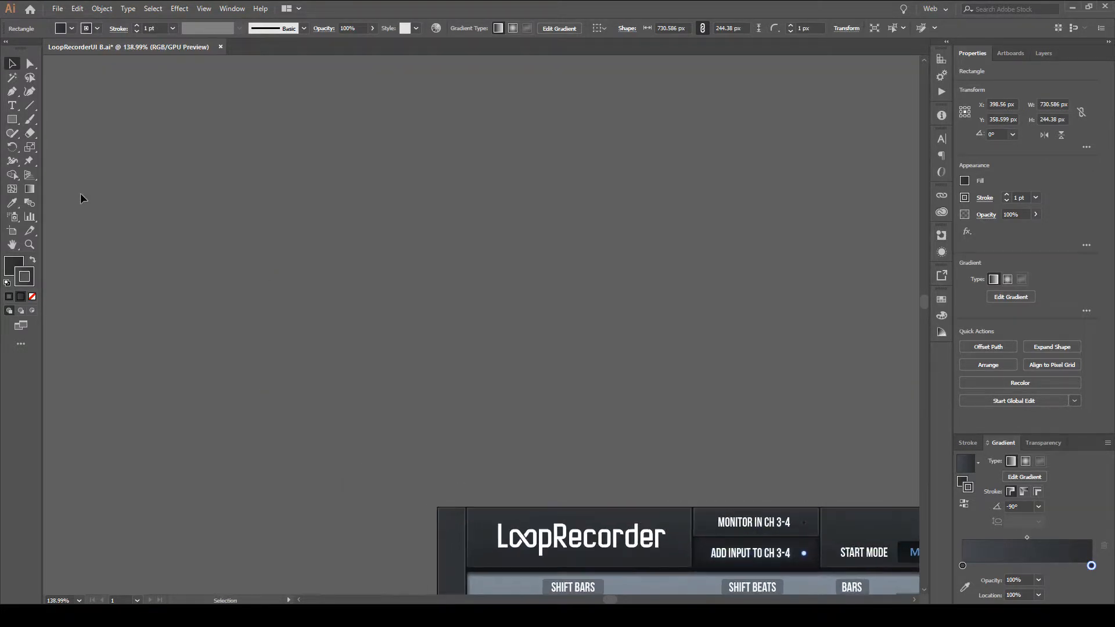
left_click(11, 120)
scroll(378, 402, "up", 2)
key("d")
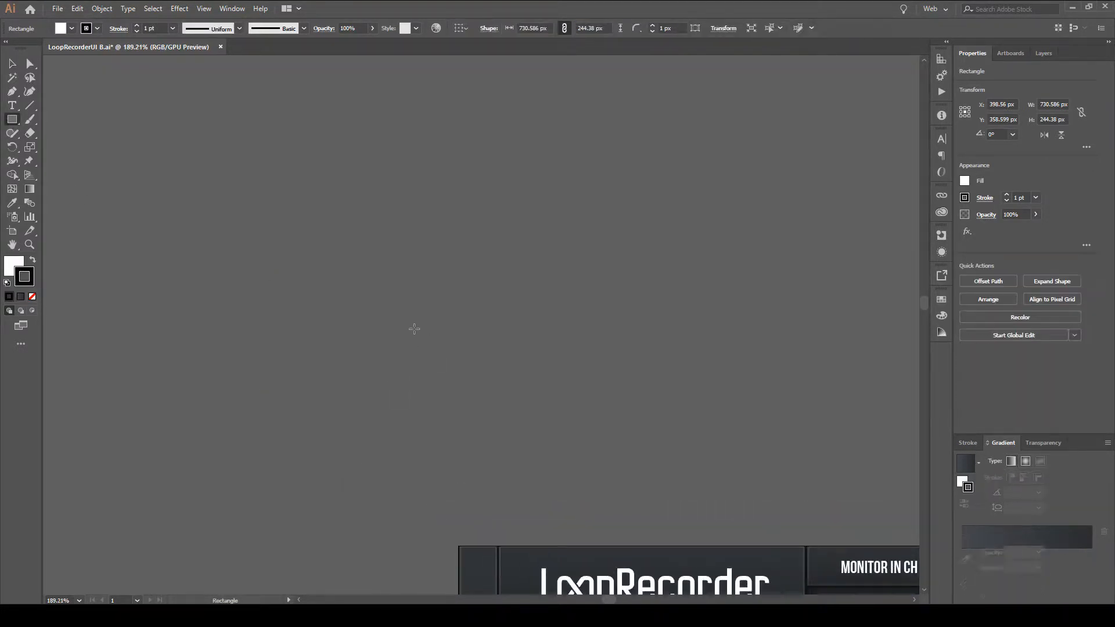
left_click_drag(390, 284, 513, 349)
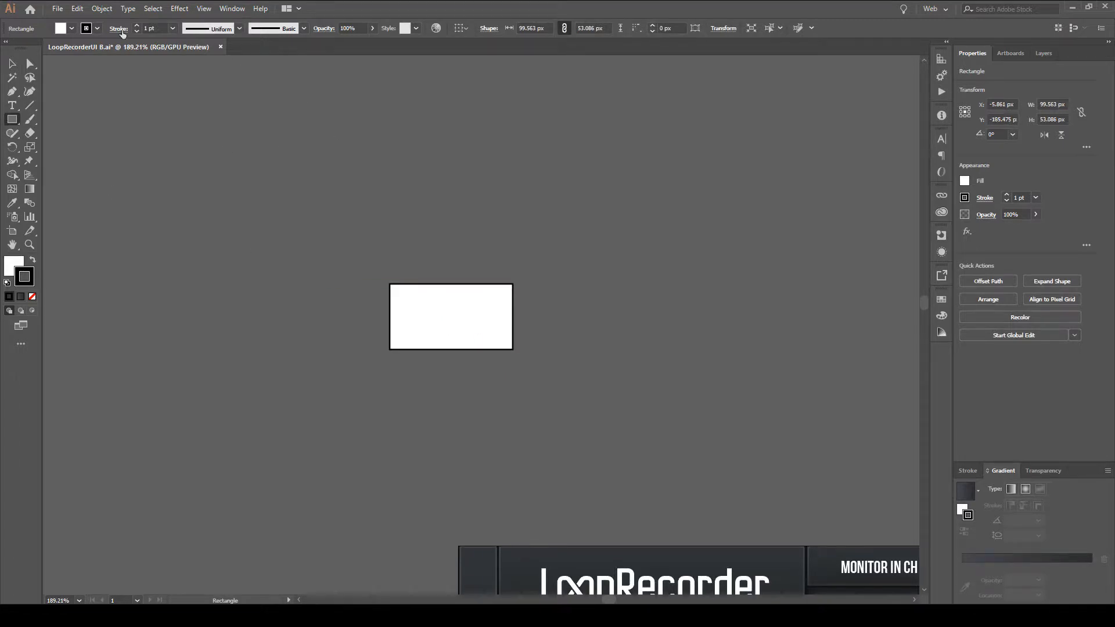
Remove the stroke from the new white rectangle above the artwork.
left_click(71, 28)
left_click(97, 28)
left_click(8, 48)
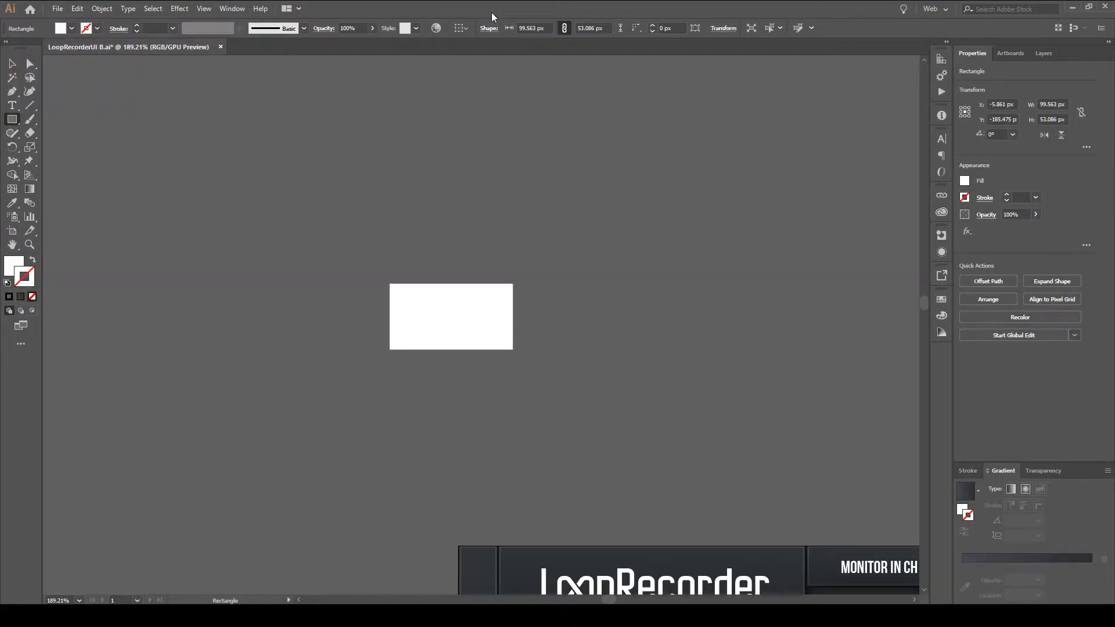
left_click(12, 62)
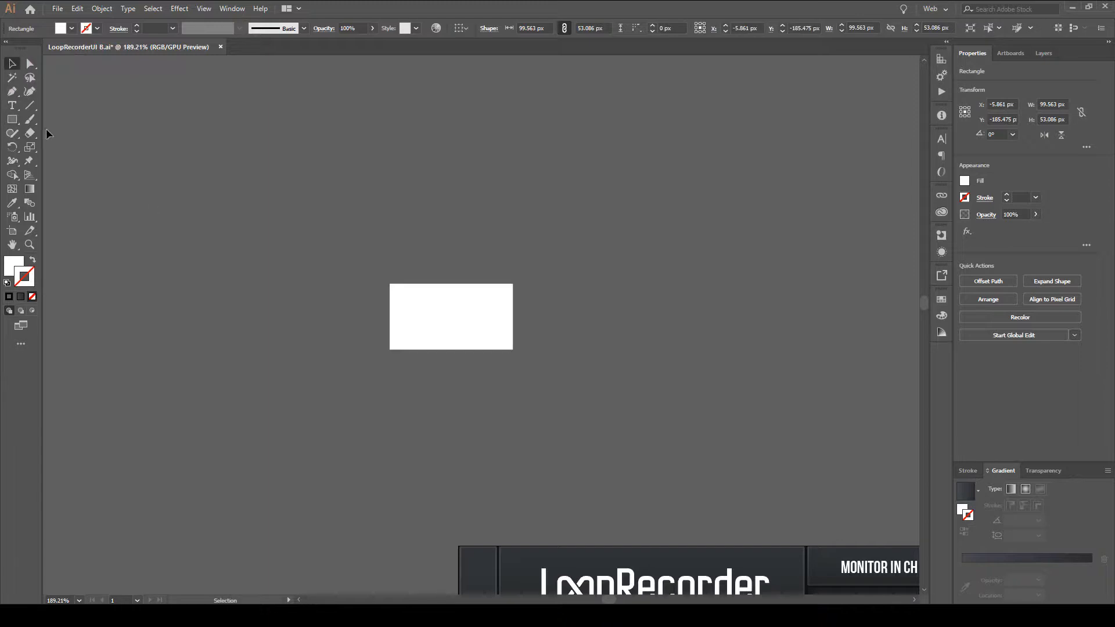
left_click_drag(472, 305, 459, 291)
left_click(12, 119)
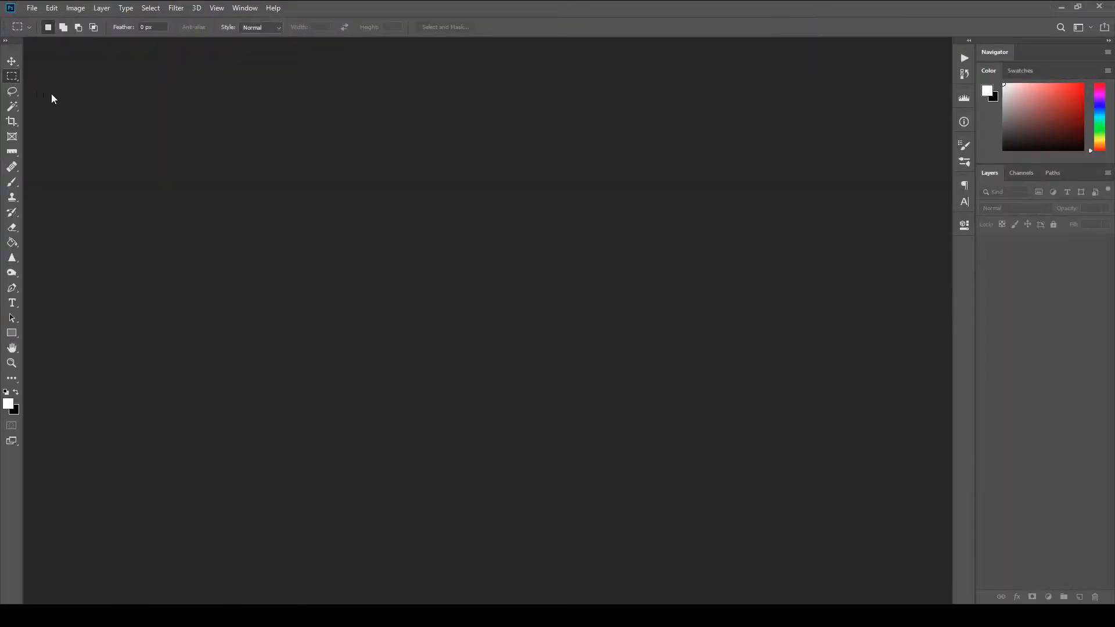
Switch to Photoshop and view the tools grouped with the Rectangular Marquee tool.
right_click(9, 77)
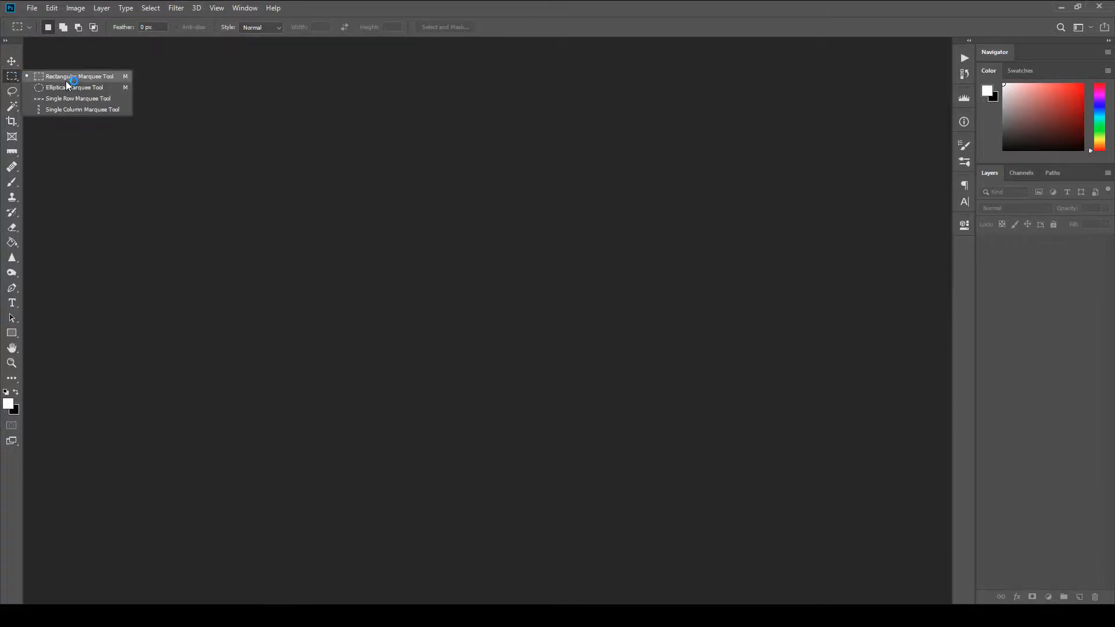
left_click(64, 61)
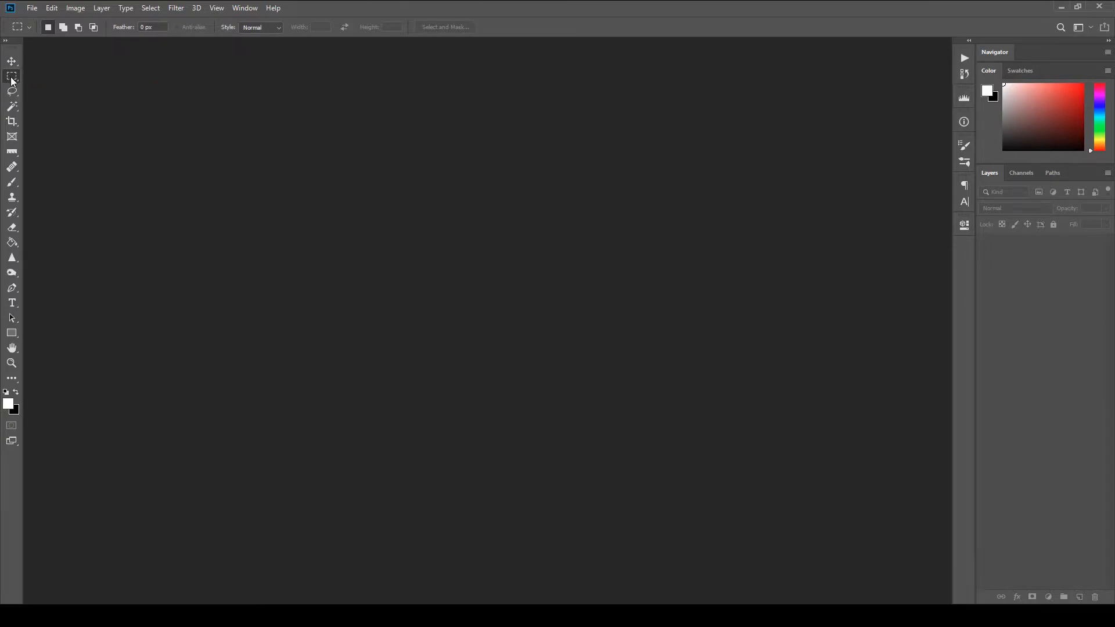
right_click(11, 81)
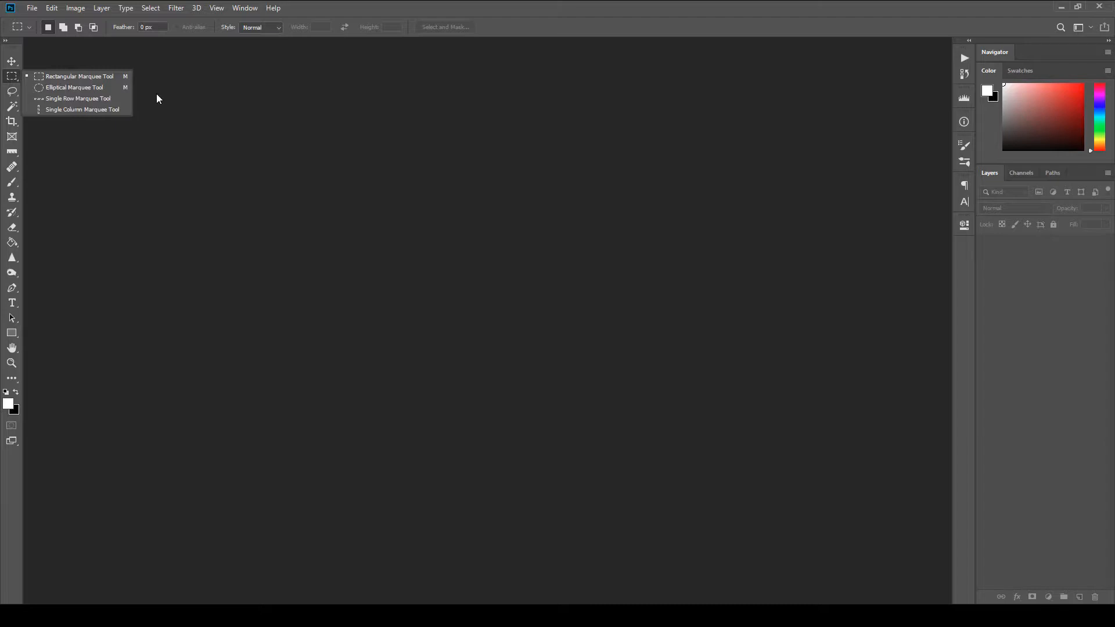
left_click(134, 83)
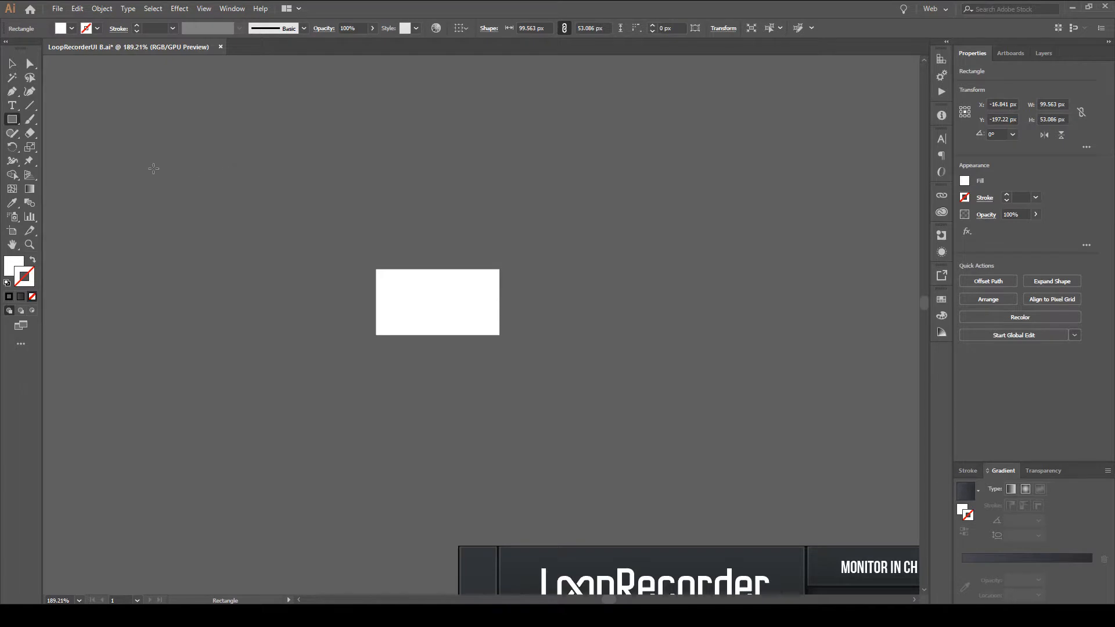
Return to Illustrator and draw a white ellipse about 140 × 92 px overlapping the white rectangle's upper right corner.
left_click(16, 119)
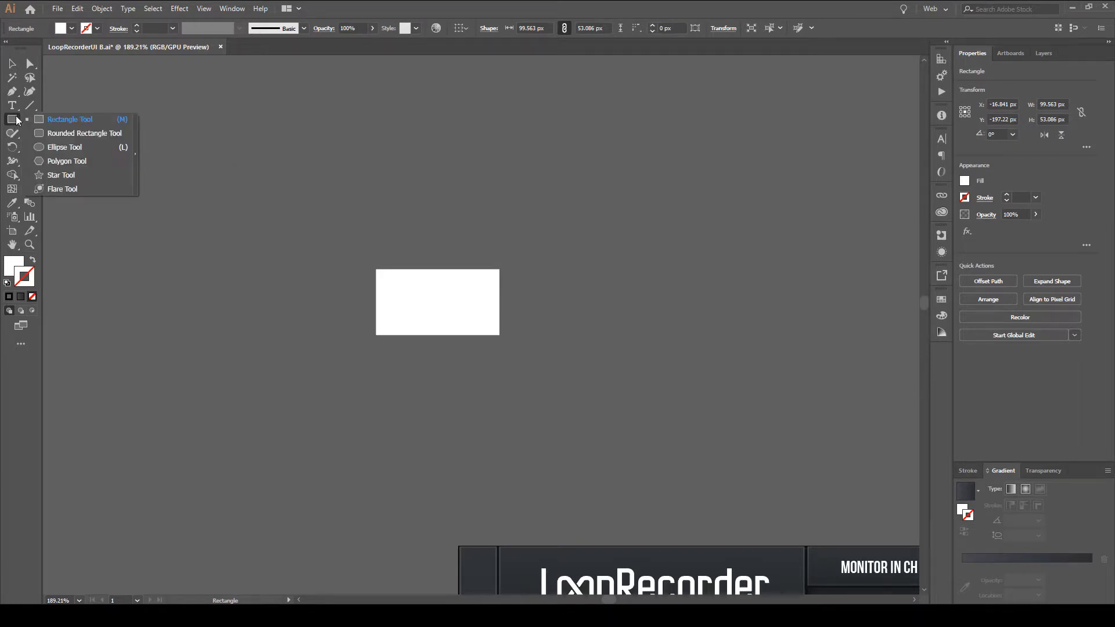
left_click(110, 147)
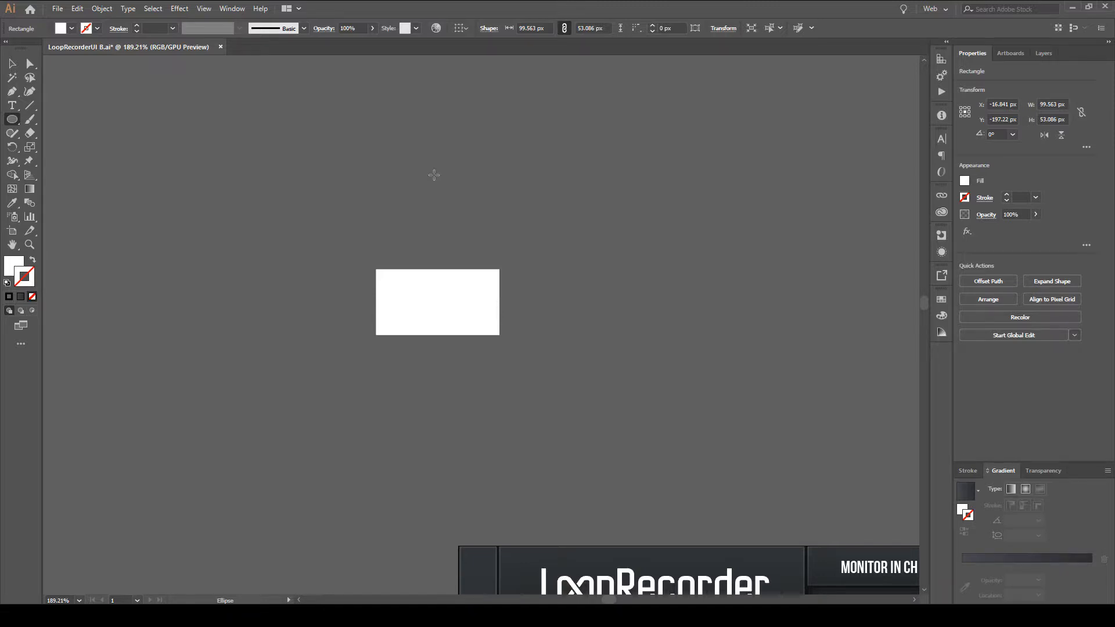
left_click_drag(429, 177, 601, 291)
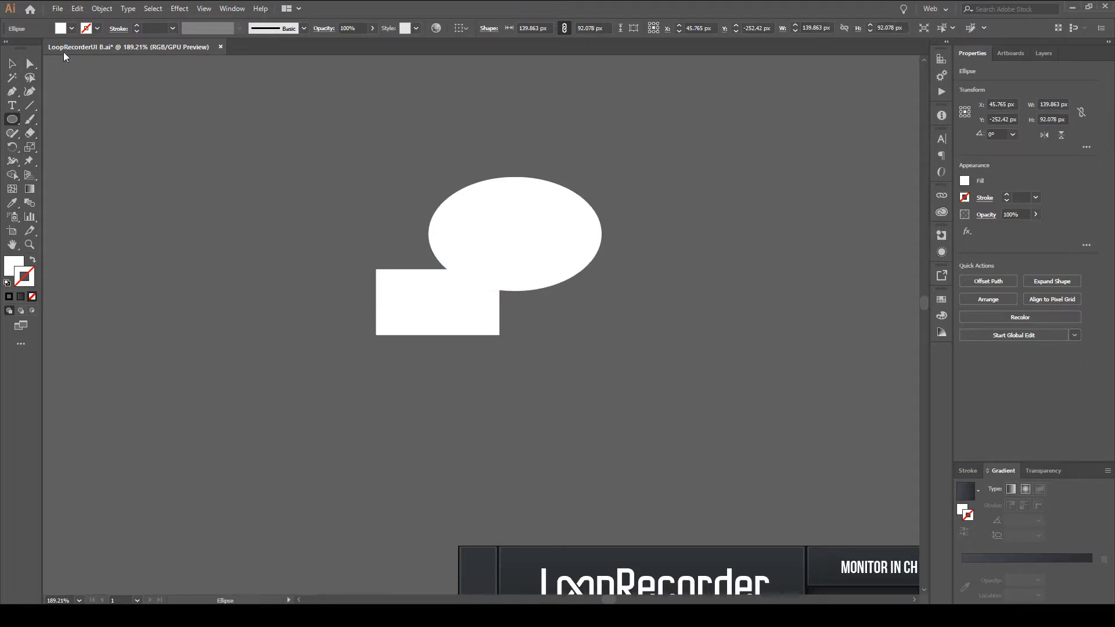
double_click(14, 266)
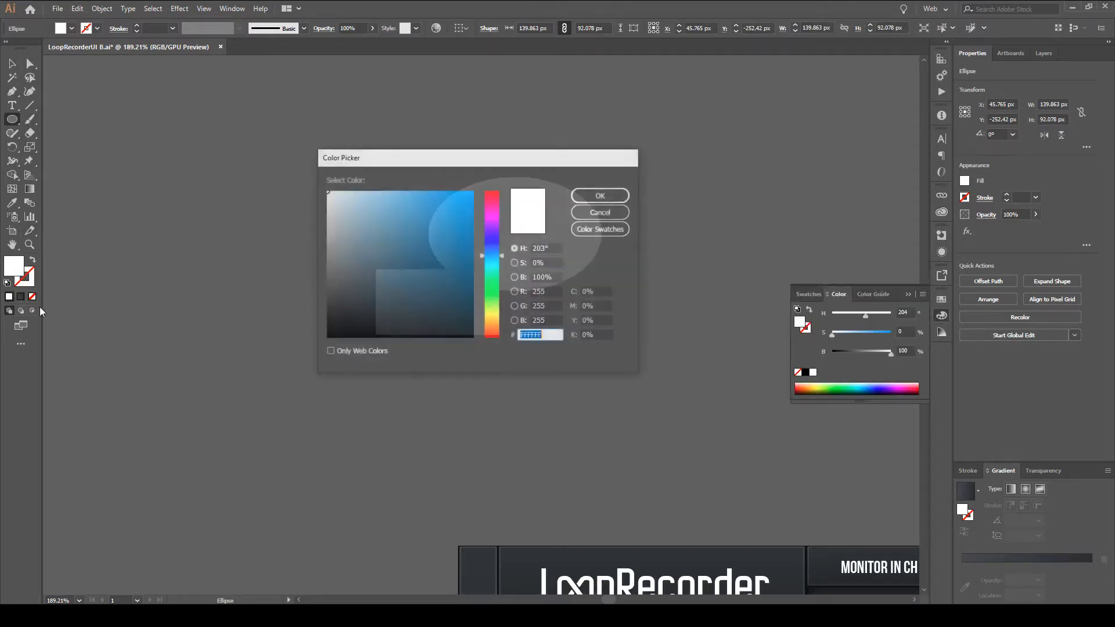
left_click(370, 338)
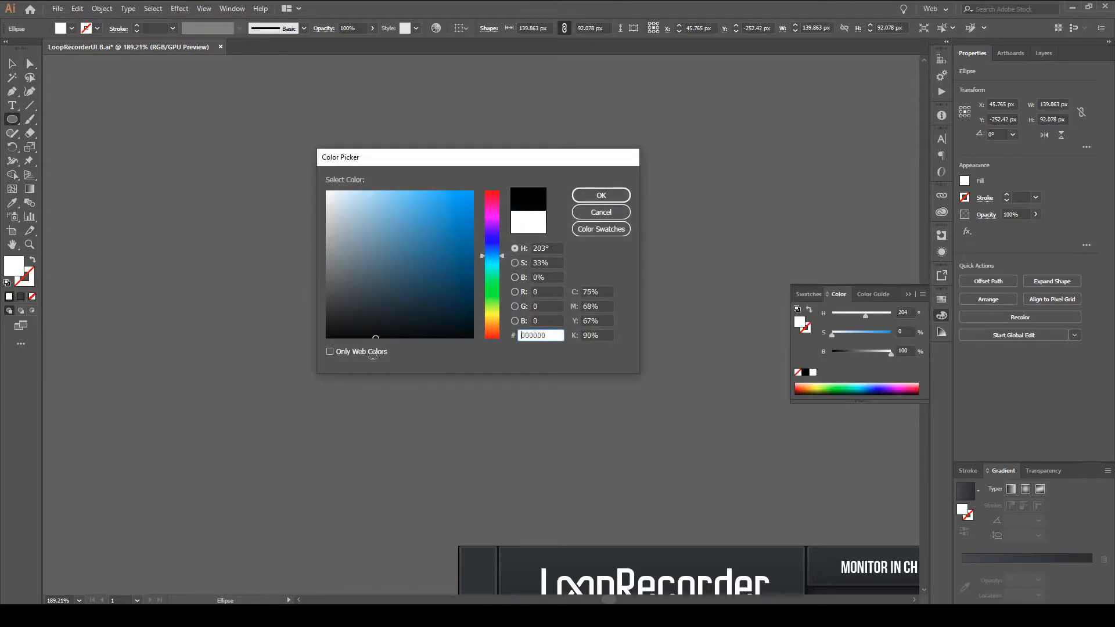
left_click(612, 218)
left_click(942, 316)
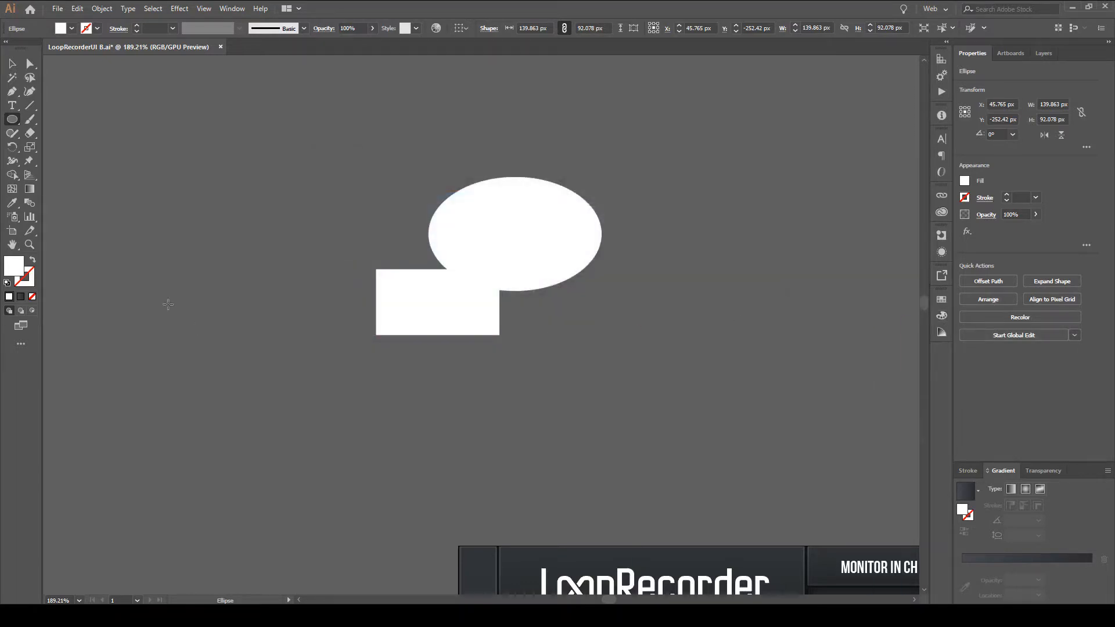
Try blue shades up to #65A9CE for the new ellipse's fill in the Color Picker.
double_click(14, 268)
left_click(353, 324)
mouse_move(353, 324)
left_mouse_down()
mouse_move(103, 449)
mouse_move(383, 228)
mouse_move(359, 249)
mouse_move(426, 221)
mouse_move(422, 230)
left_mouse_up()
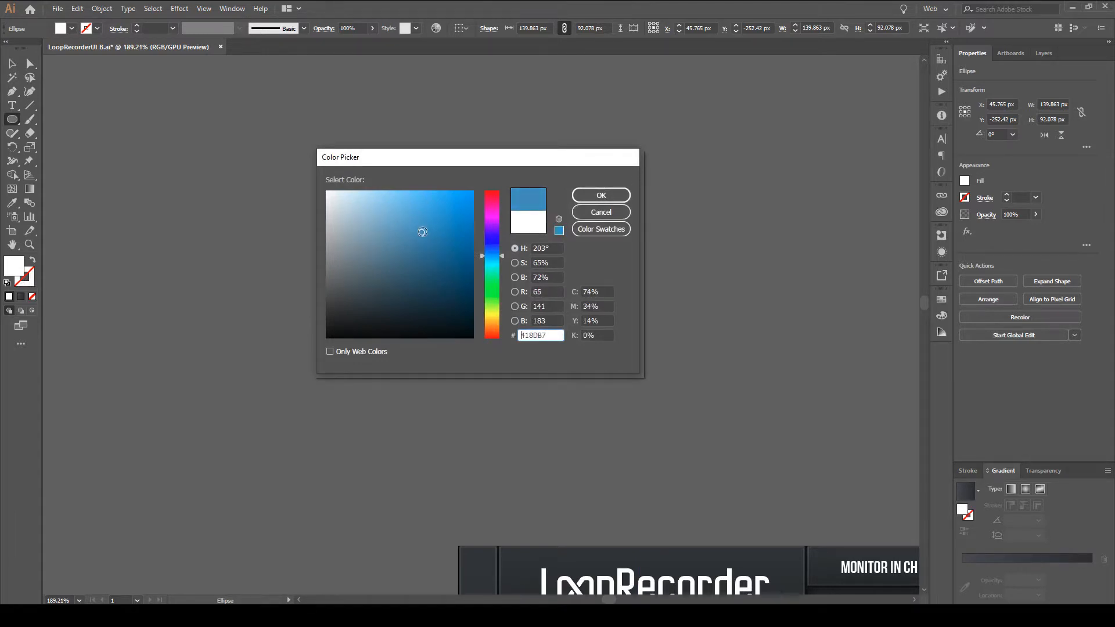
mouse_move(422, 231)
left_mouse_down()
mouse_move(388, 240)
mouse_move(401, 218)
left_mouse_up()
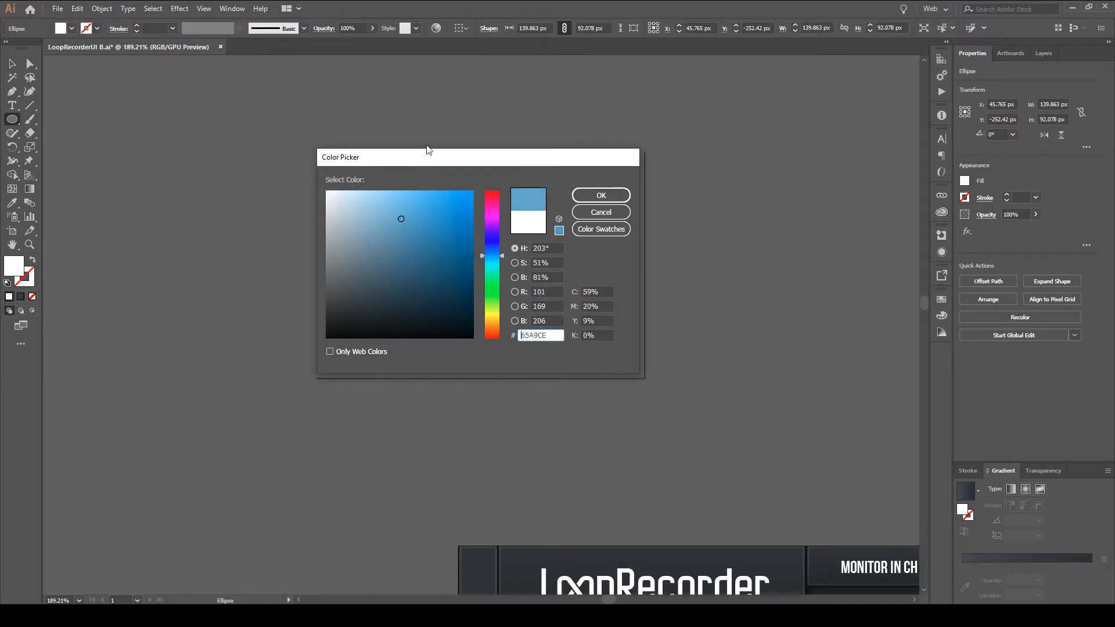
left_click_drag(428, 159, 454, 122)
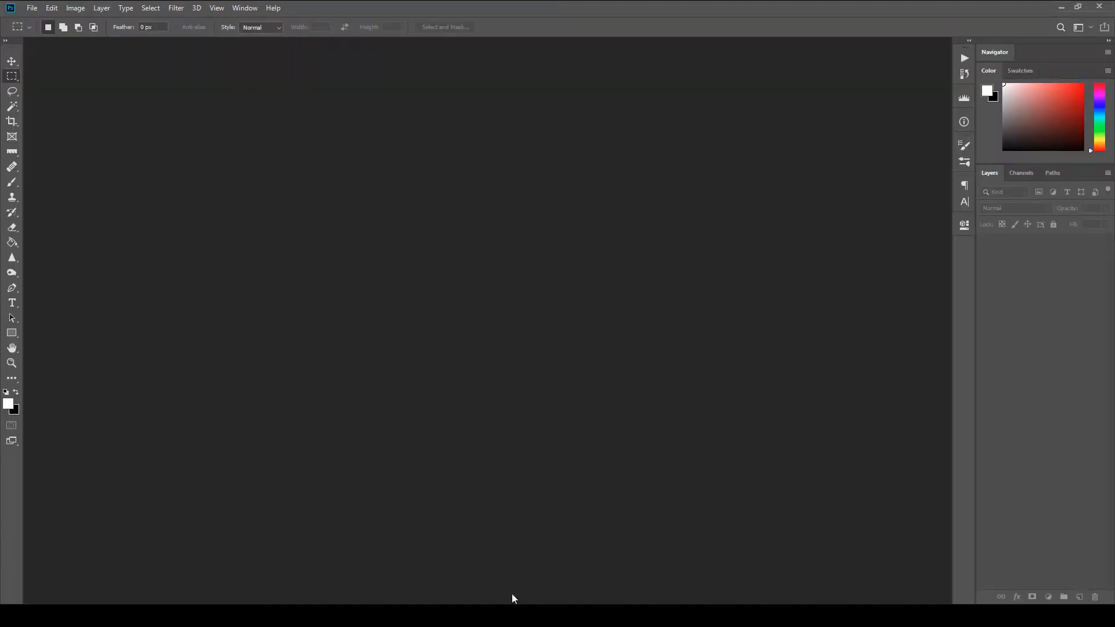
Switch to Photoshop and try the hex values 000000, ff0000, ffffff and 000000 for the foreground color.
left_click(8, 404)
left_click_drag(773, 149, 516, 87)
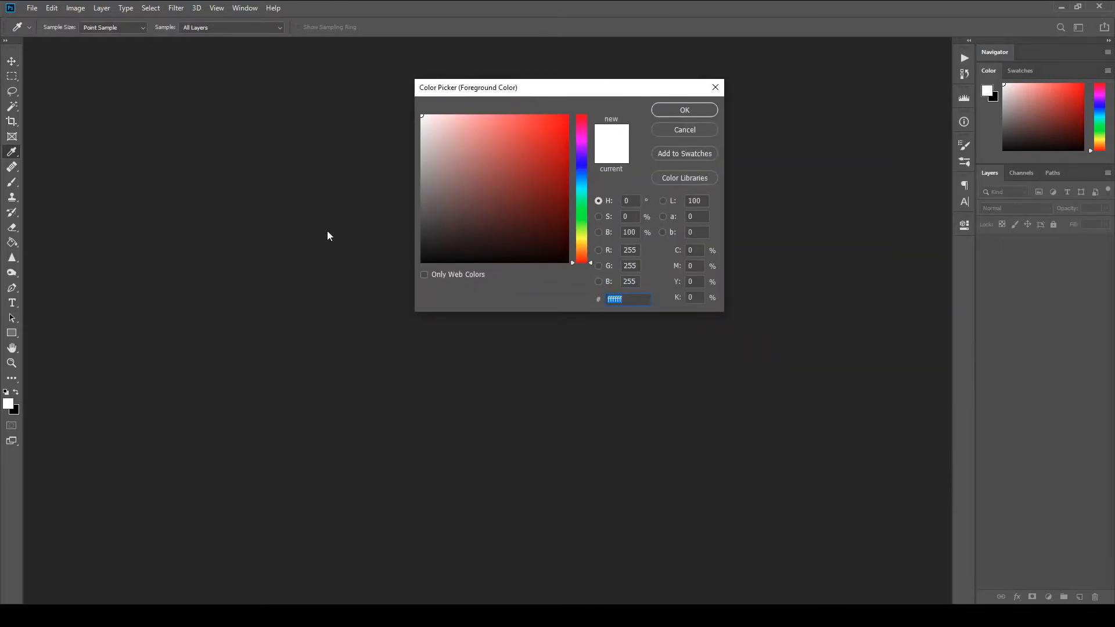
type("000000")
key("ctrl+a")
type("ff0000")
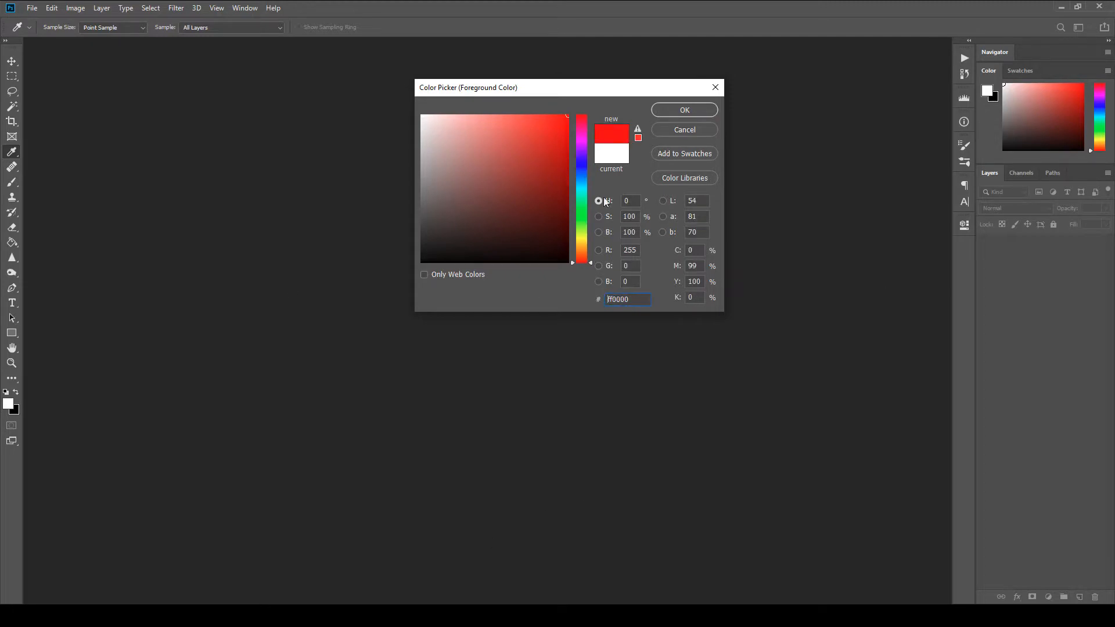
key("ctrl+a")
type("ffffff")
key("ctrl+a")
type("000000")
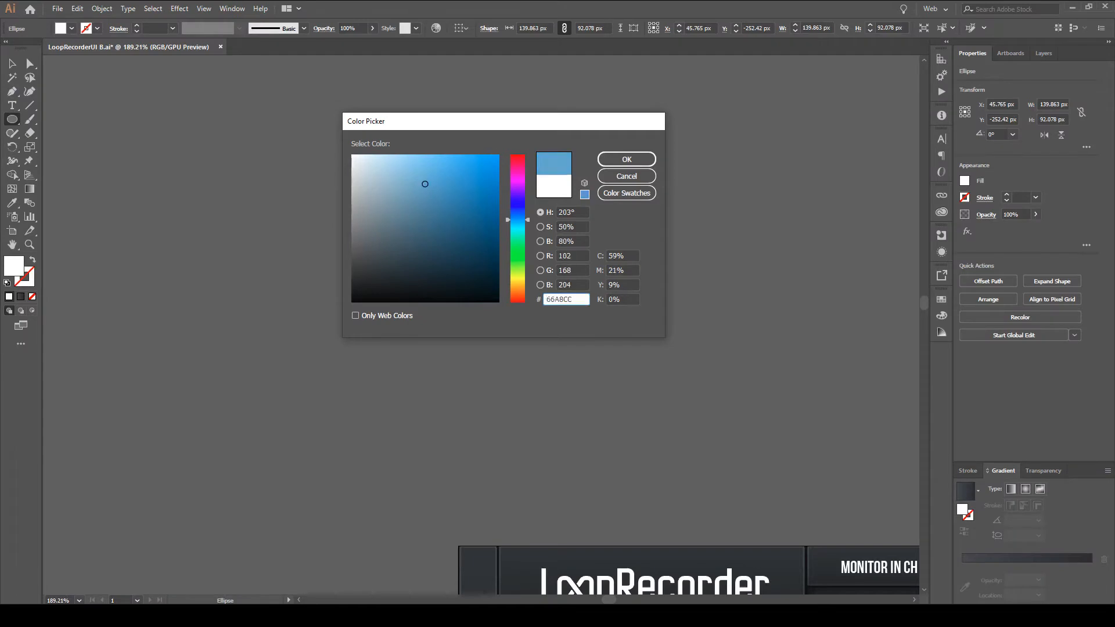
Return to Illustrator, sweep through the blue shades and apply black (#000000) as the ellipse's fill.
mouse_move(449, 161)
left_mouse_down()
mouse_move(211, 211)
mouse_move(158, 445)
mouse_move(42, 526)
mouse_move(263, 304)
left_mouse_up()
left_click(442, 199)
mouse_move(442, 199)
left_mouse_down()
mouse_move(418, 181)
mouse_move(398, 251)
mouse_move(431, 212)
mouse_move(372, 269)
mouse_move(418, 184)
mouse_move(395, 255)
mouse_move(420, 185)
left_mouse_up()
mouse_move(432, 238)
left_mouse_down()
mouse_move(325, 322)
mouse_move(342, 314)
left_mouse_up()
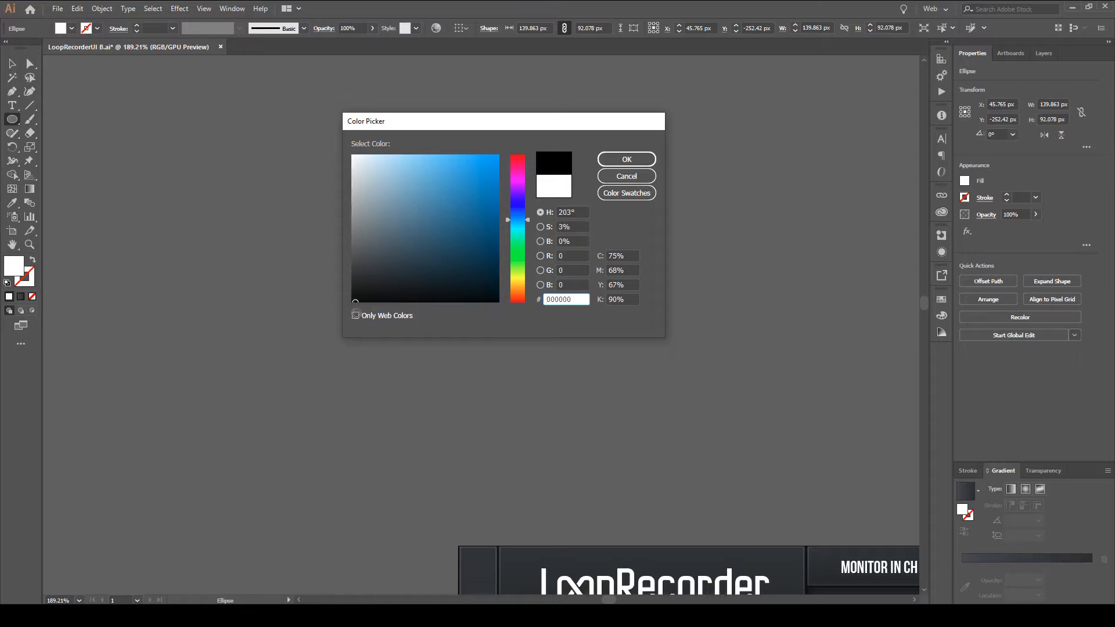
left_click(634, 161)
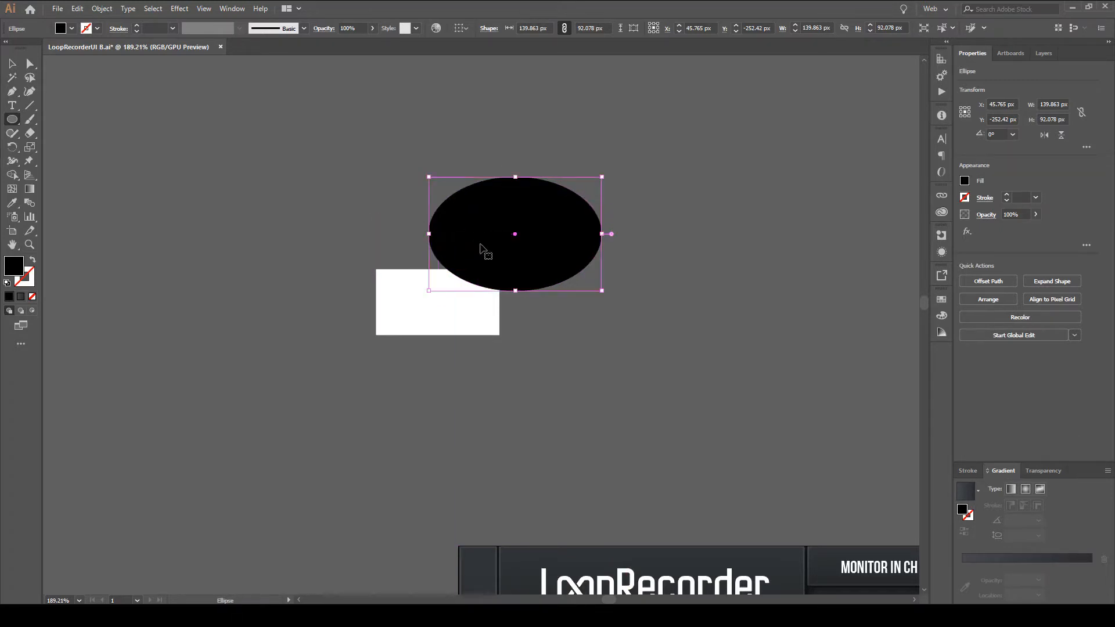
Undo the ellipse's black fill, and undo and redo one more change.
key("ctrl+z")
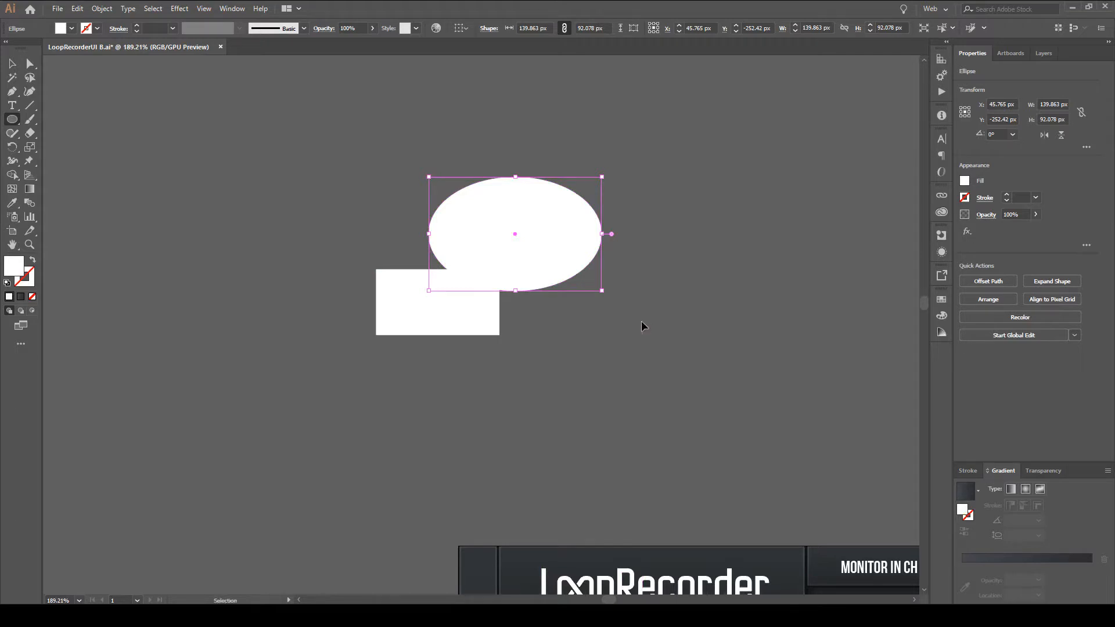
key("ctrl+z")
key("ctrl+shift+z")
left_click(102, 8)
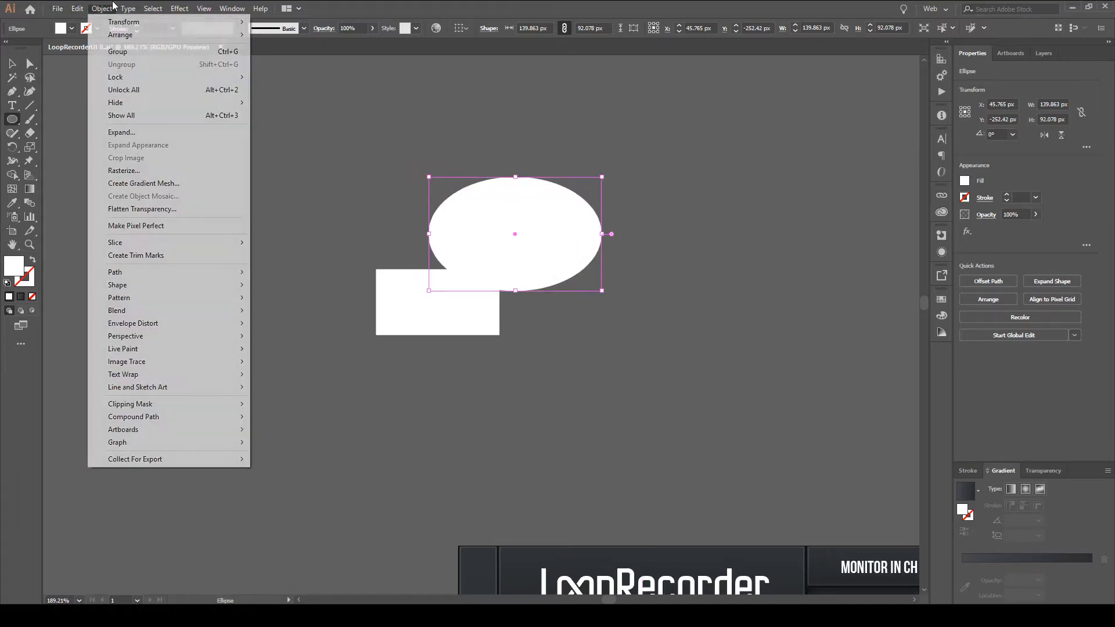
left_click(115, 7)
left_click(78, 7)
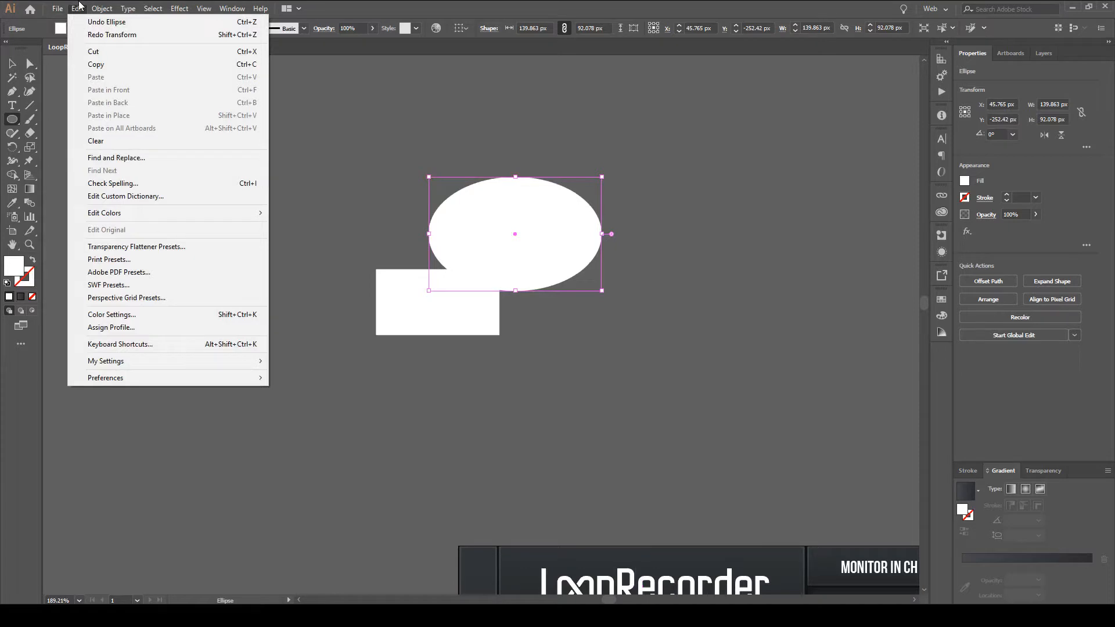
left_click(110, 7)
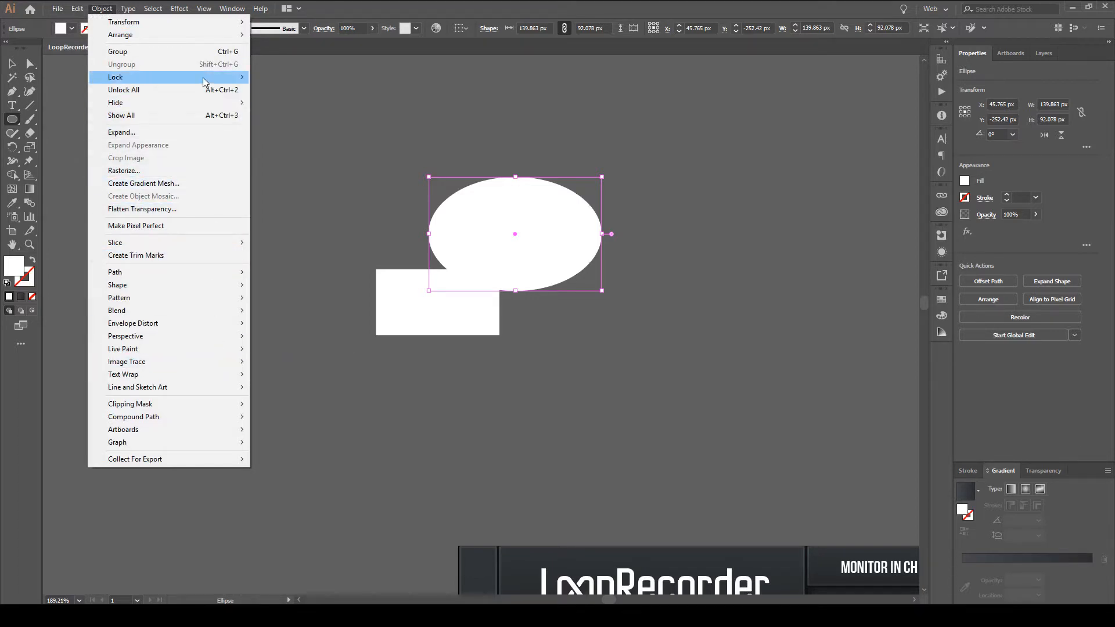
mouse_move(76, 8)
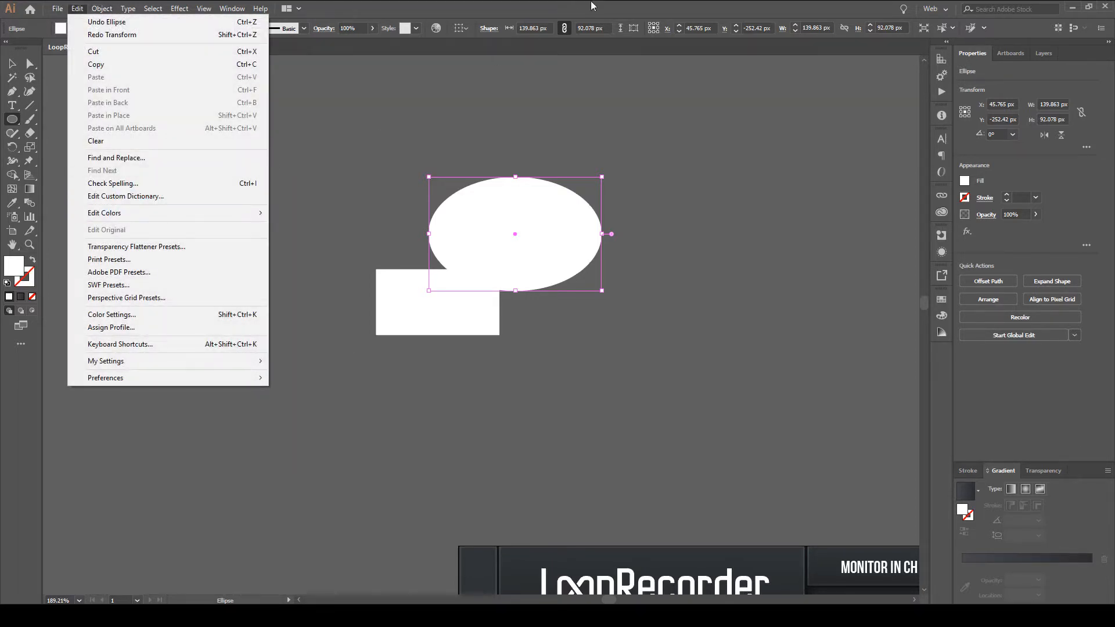
left_click(700, 3)
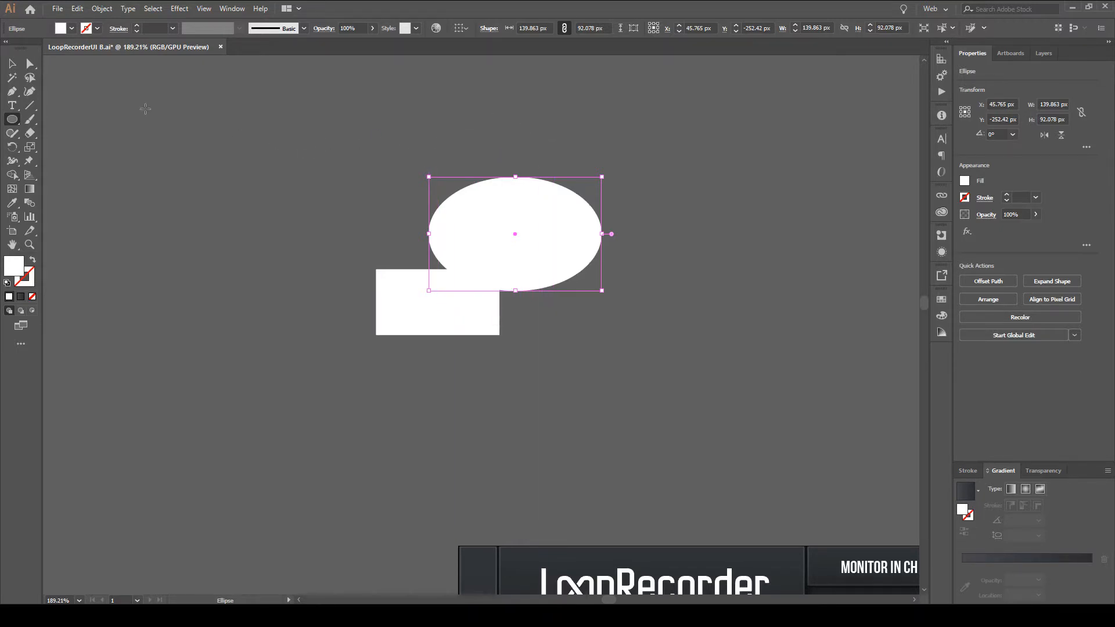
With nothing selected, set the fill to black and draw an ellipse inside the white ellipse and one about 69 × 34 px inside the rectangle.
left_click(8, 67)
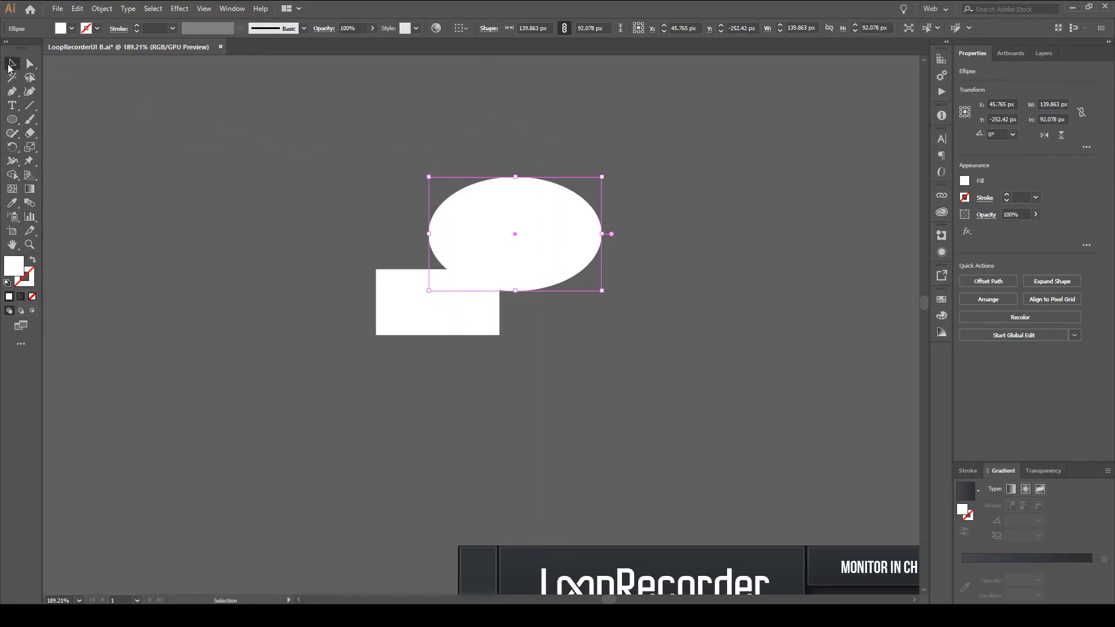
left_click(331, 210)
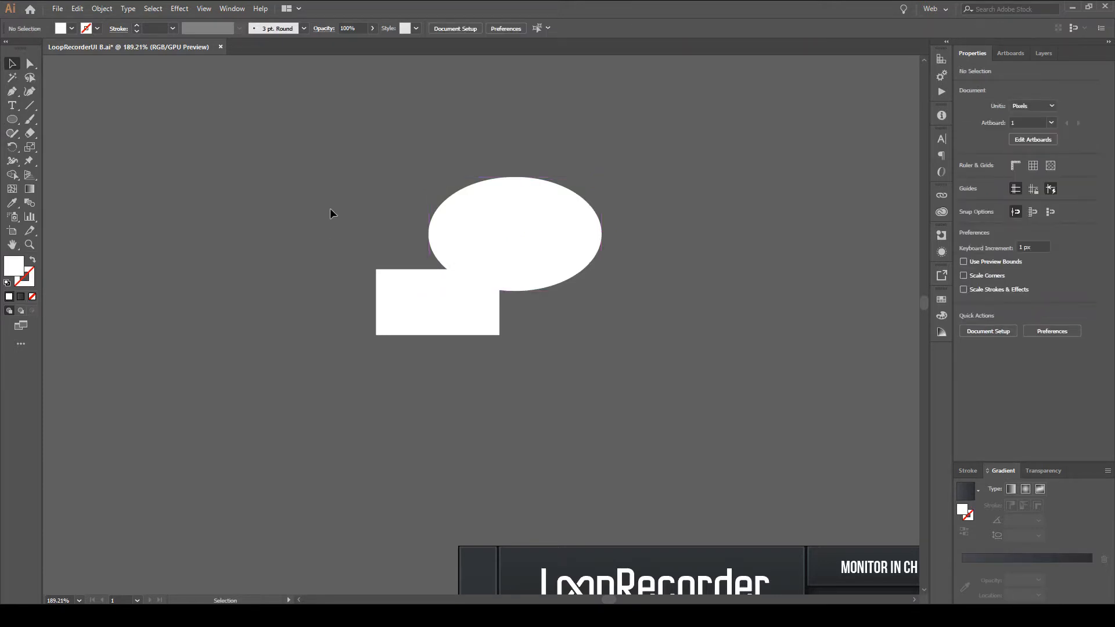
left_click(12, 119)
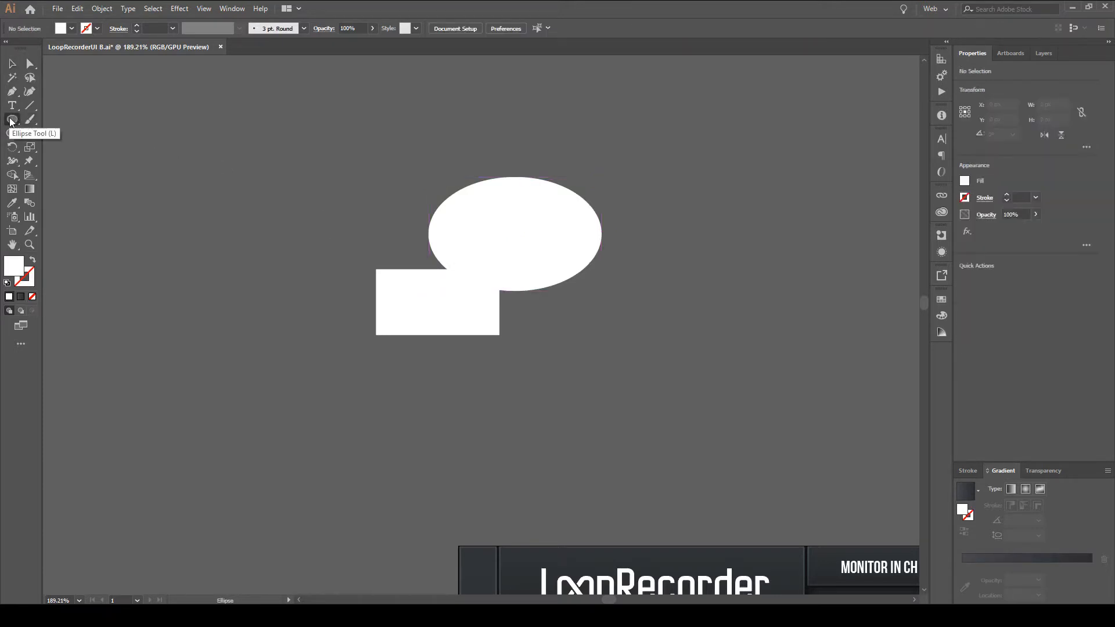
double_click(13, 267)
type("000000")
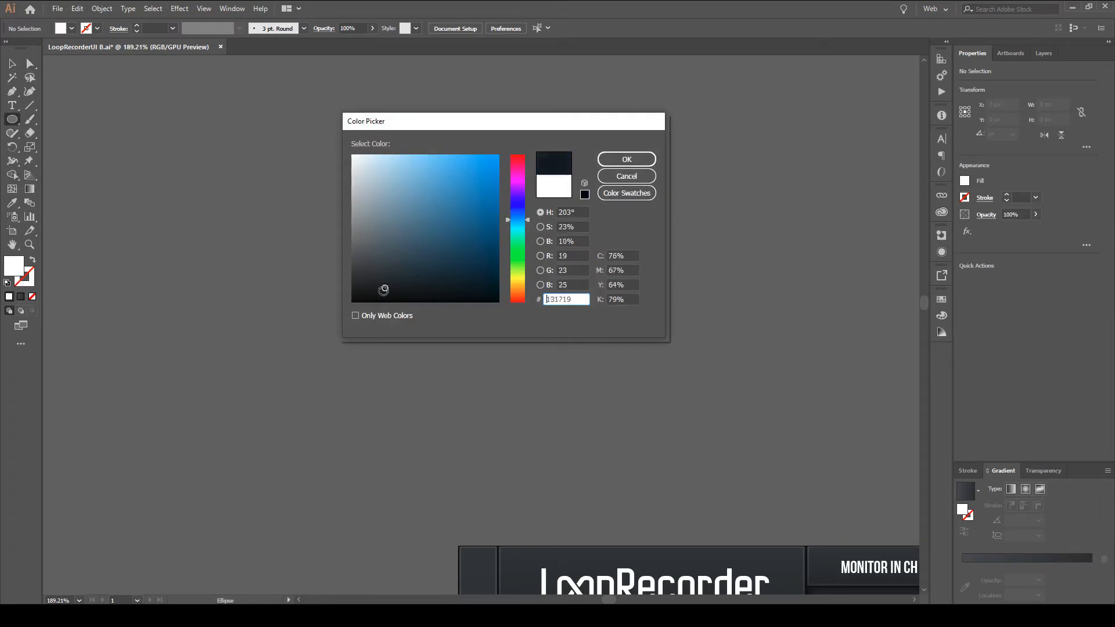
left_click(641, 162)
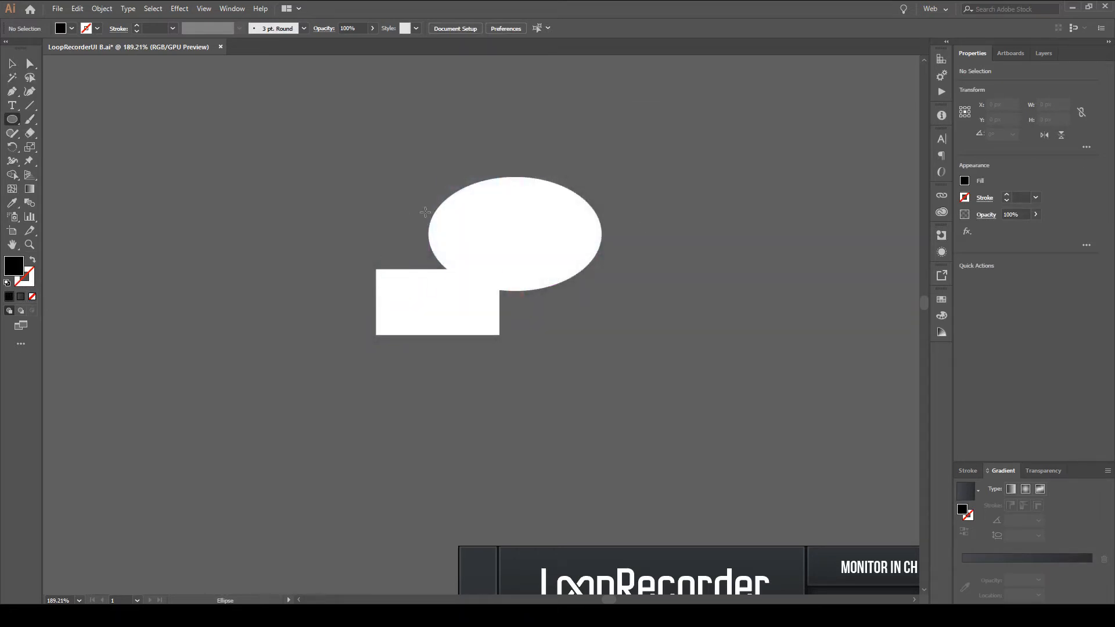
left_click_drag(468, 196, 579, 262)
left_click_drag(389, 281, 479, 321)
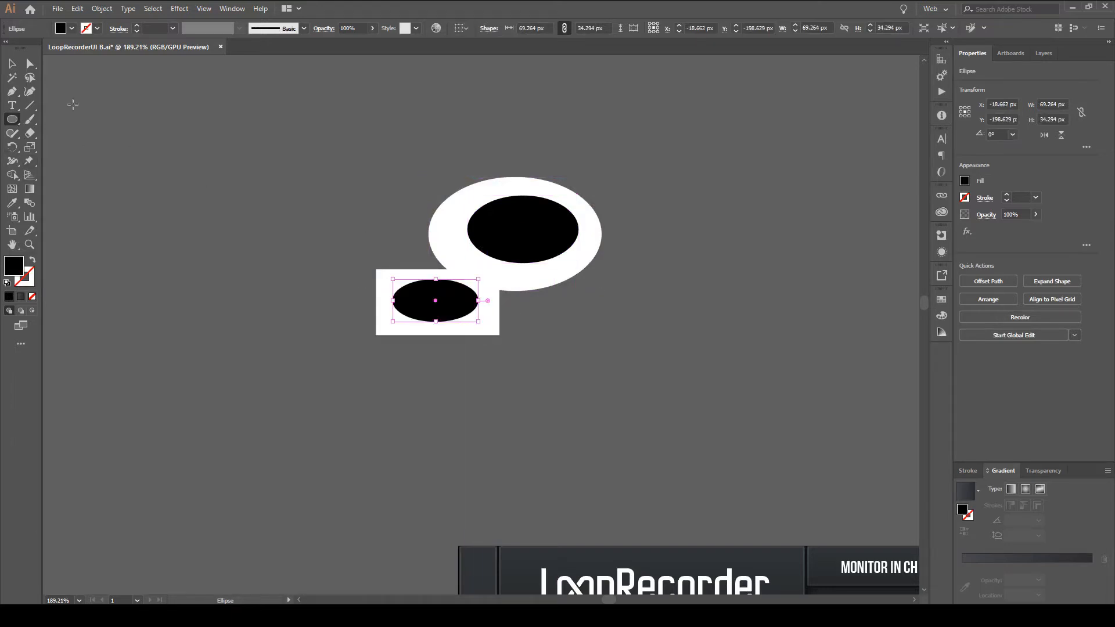
Draw a closed black bar with the Pen tool connecting the two black ellipses, and deselect it.
left_click(12, 91)
left_click_drag(441, 287, 421, 295)
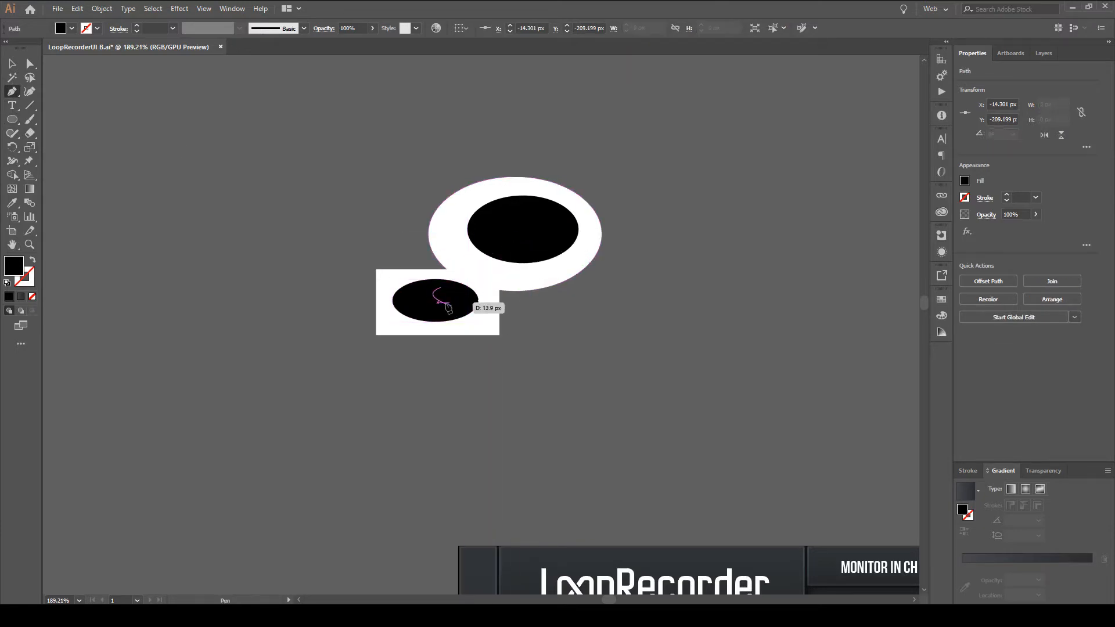
left_click(450, 308)
left_click(539, 241)
left_click(513, 218)
left_click(437, 289)
key("v")
left_click(648, 356)
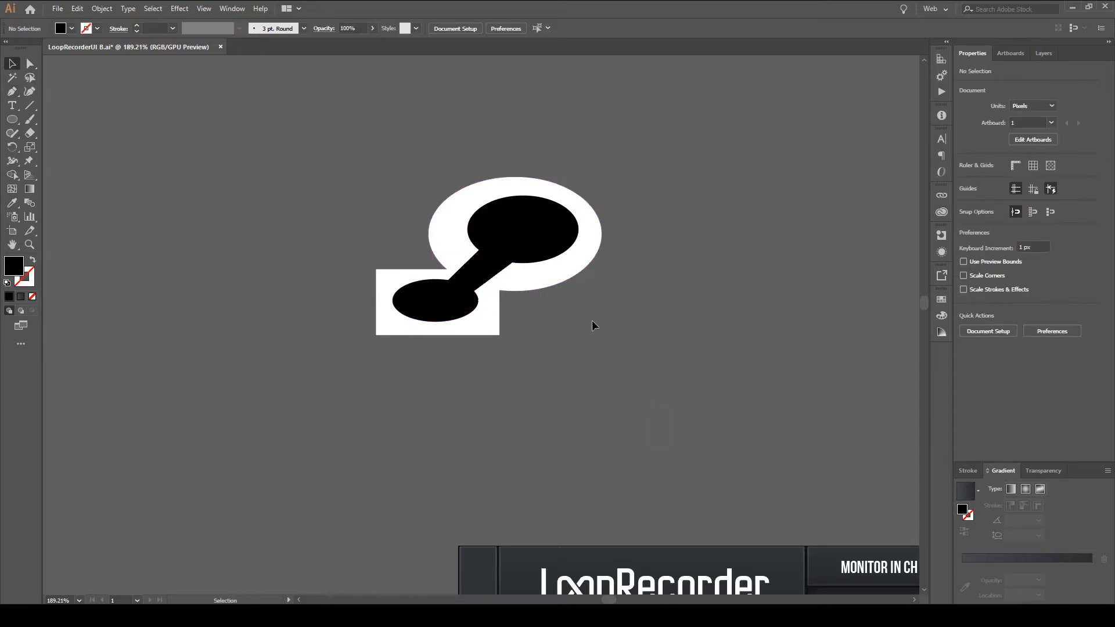
Select all the shapes and merge the two black ellipses and the connecting bar into one region with Shape Builder.
left_click(12, 176)
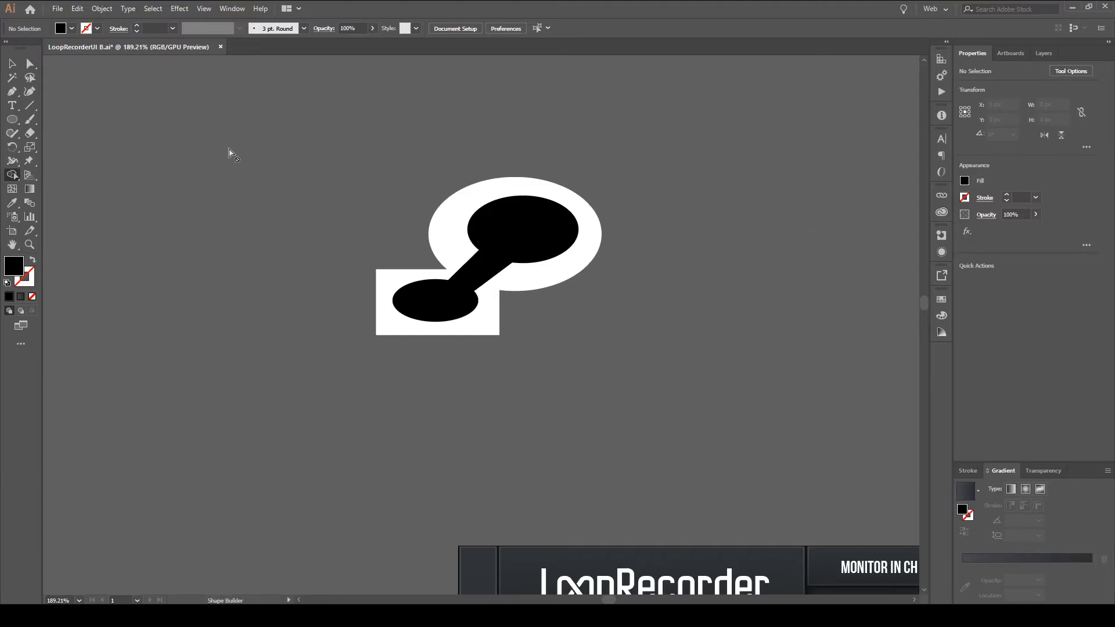
left_click(12, 64)
key("ctrl+a")
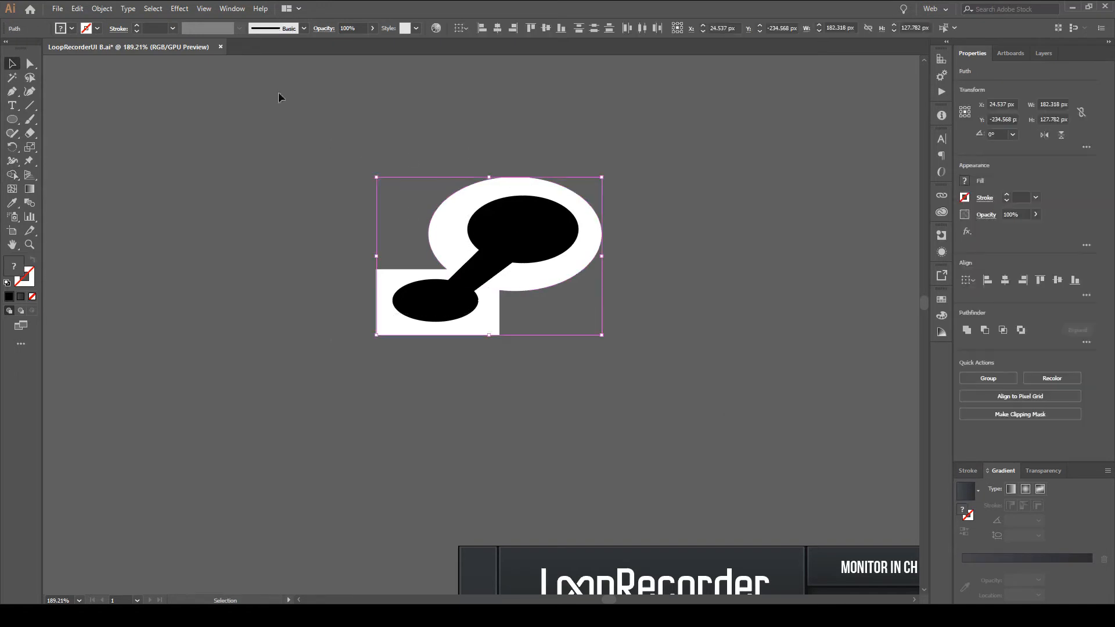
key("shift+m")
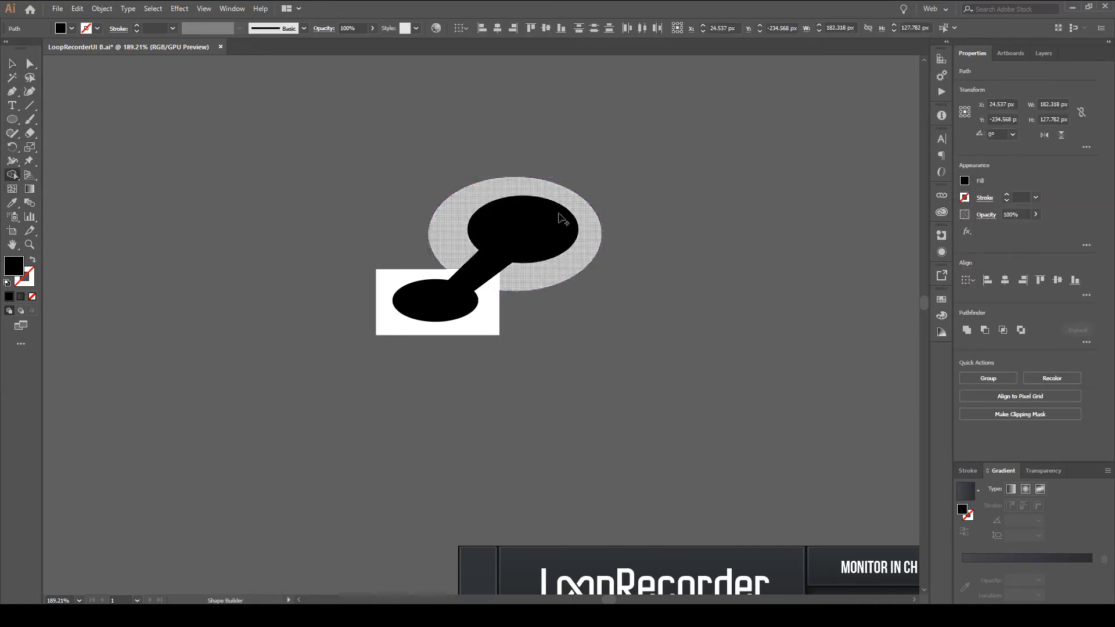
mouse_move(526, 237)
left_mouse_down()
mouse_move(503, 234)
mouse_move(548, 233)
left_mouse_up()
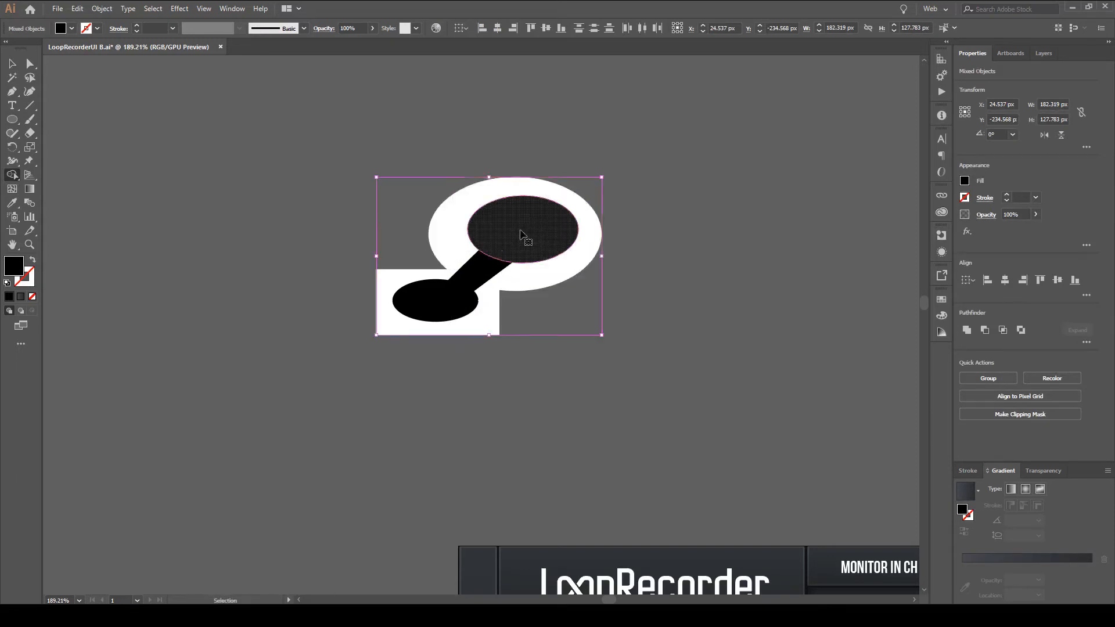
mouse_move(521, 233)
left_mouse_down()
mouse_move(522, 246)
mouse_move(453, 296)
mouse_move(428, 300)
left_mouse_up()
Merge the white ellipse and rectangle into one black-filled shape with Shape Builder and cut the merged inner region out of it.
left_click_drag(456, 242, 472, 207)
mouse_move(450, 264)
left_mouse_down()
mouse_move(413, 278)
mouse_move(490, 289)
left_mouse_up()
key("Return")
left_click_drag(521, 128, 676, 94)
left_click(720, 425)
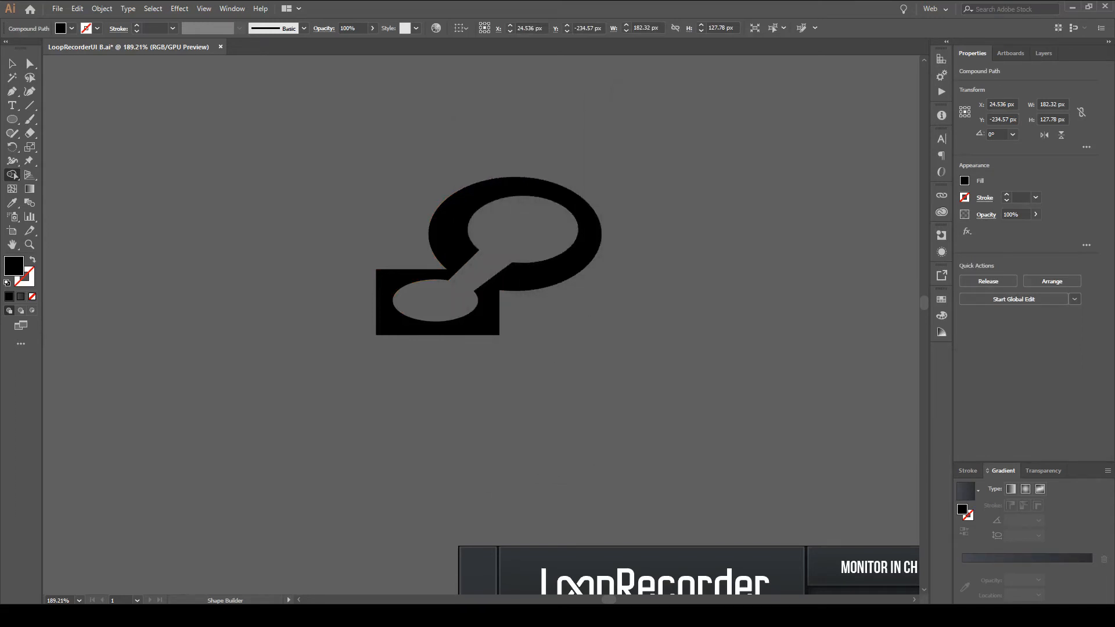
Isolate the compound path, try moving its outer outline against the cut-out, undo those moves and exit isolation.
left_click(12, 63)
mouse_move(463, 227)
left_mouse_down()
mouse_move(475, 227)
mouse_move(452, 225)
left_mouse_up()
double_click(451, 226)
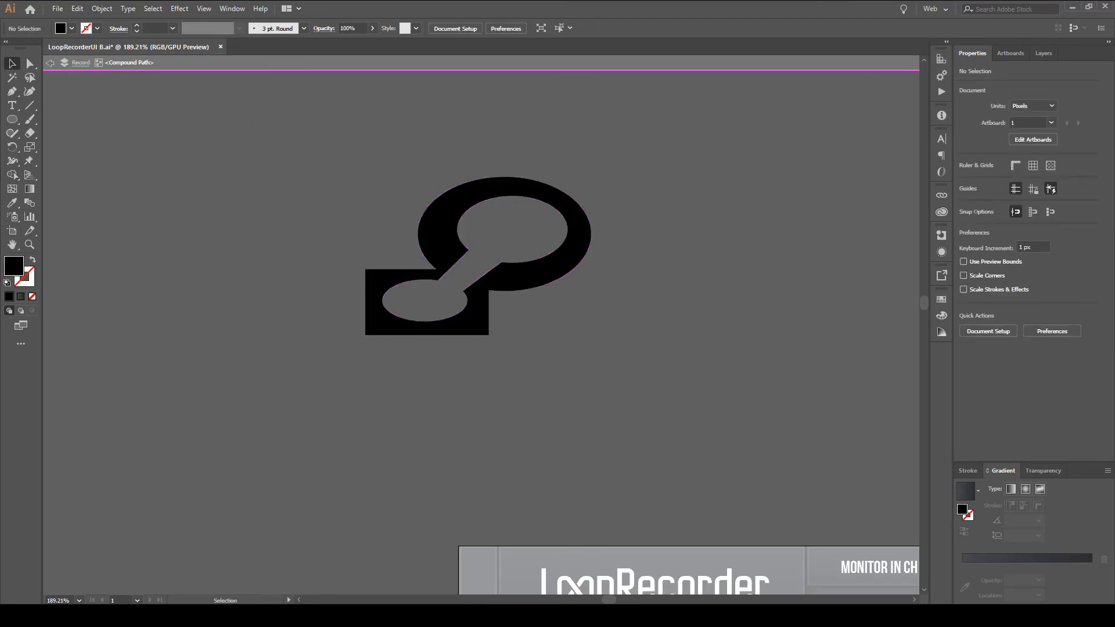
left_click(435, 264)
left_click_drag(443, 248, 449, 266)
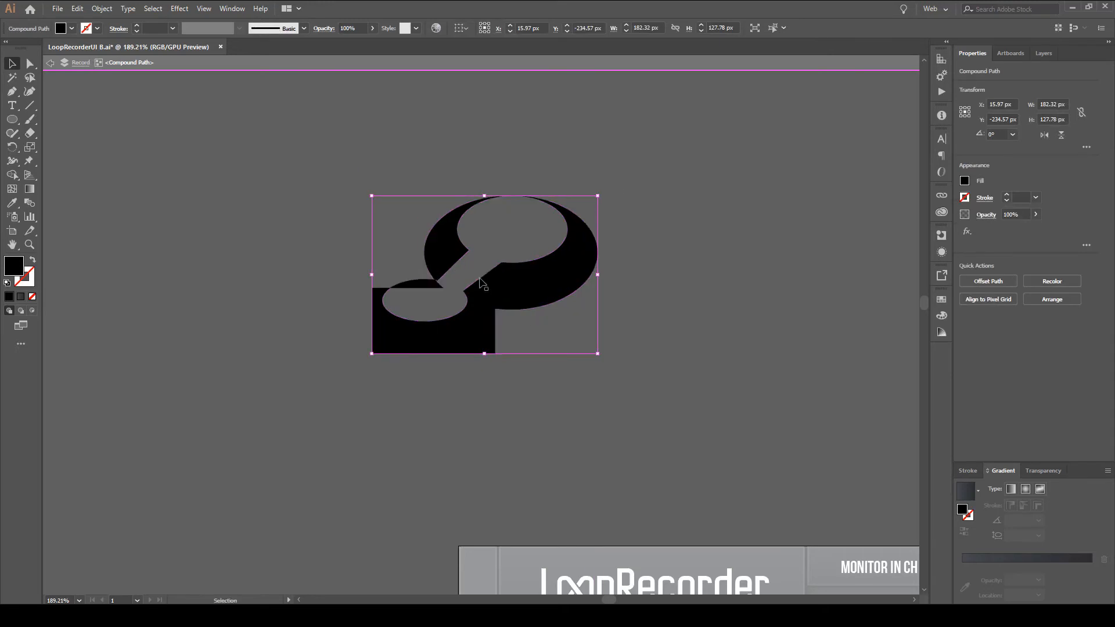
left_click_drag(529, 290, 519, 229)
key("ctrl+z")
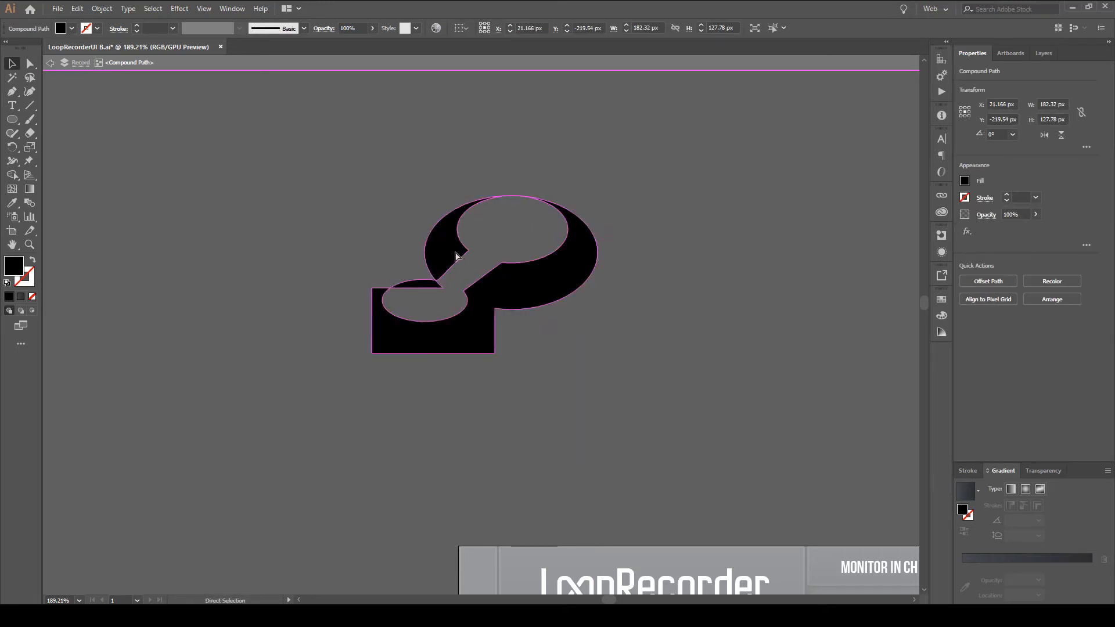
key("ctrl+z")
key("Escape")
Try moving the combined shape around the canvas as one object and undo the moves.
left_click_drag(461, 246, 543, 294)
left_click(609, 284)
left_click_drag(660, 256, 694, 140)
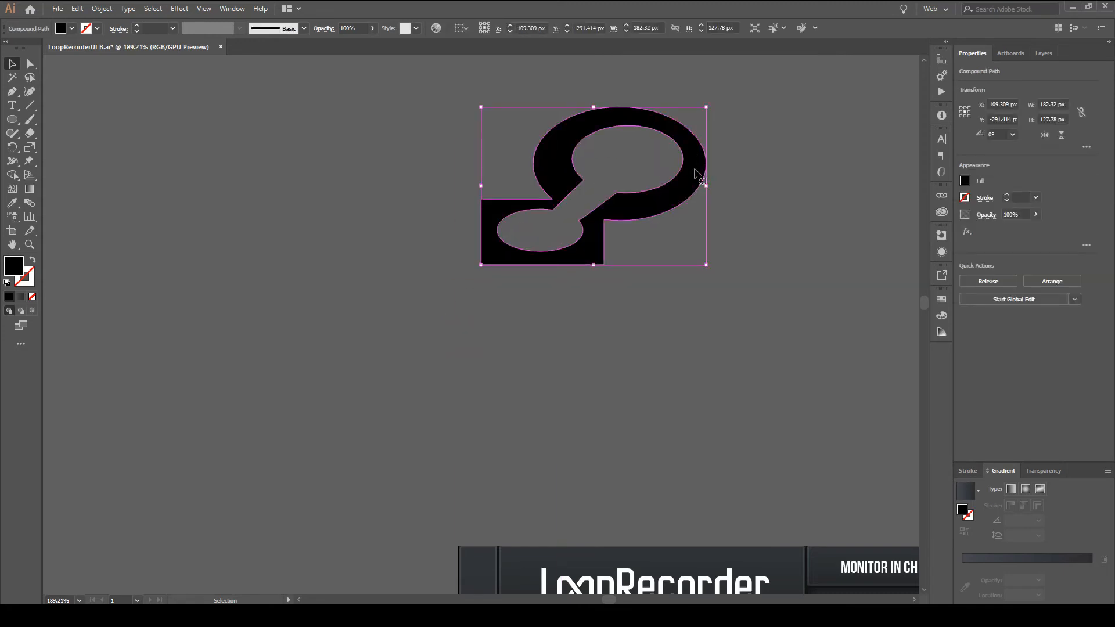
key("ctrl+z")
key("ctrl+z")
left_click(636, 251)
left_click_drag(678, 227, 493, 266)
left_click_drag(592, 257, 566, 274)
left_click_drag(566, 274, 512, 283)
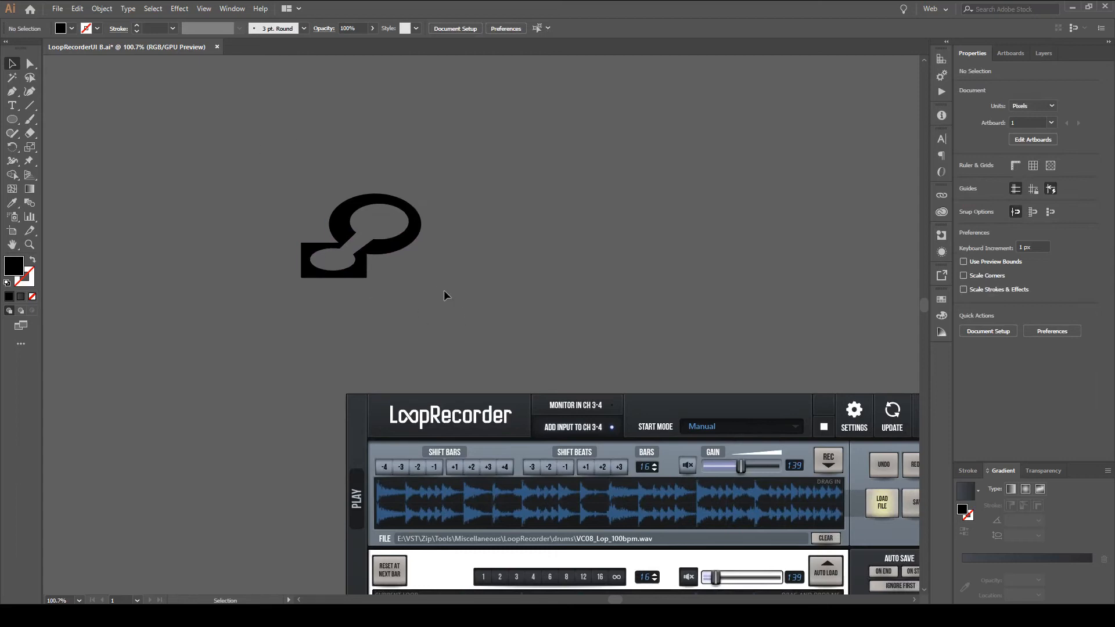
Move the combined shape to just above the LoopRecorder interface, at about X 345 px, Y -112 px.
left_click_drag(386, 254, 593, 331)
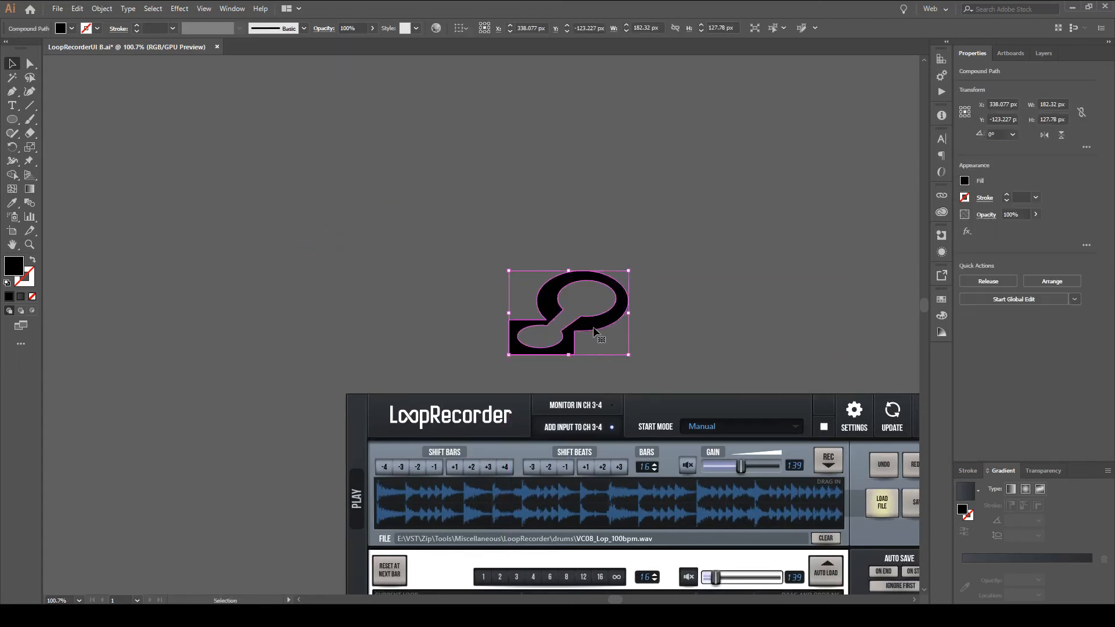
left_click_drag(593, 328, 598, 336)
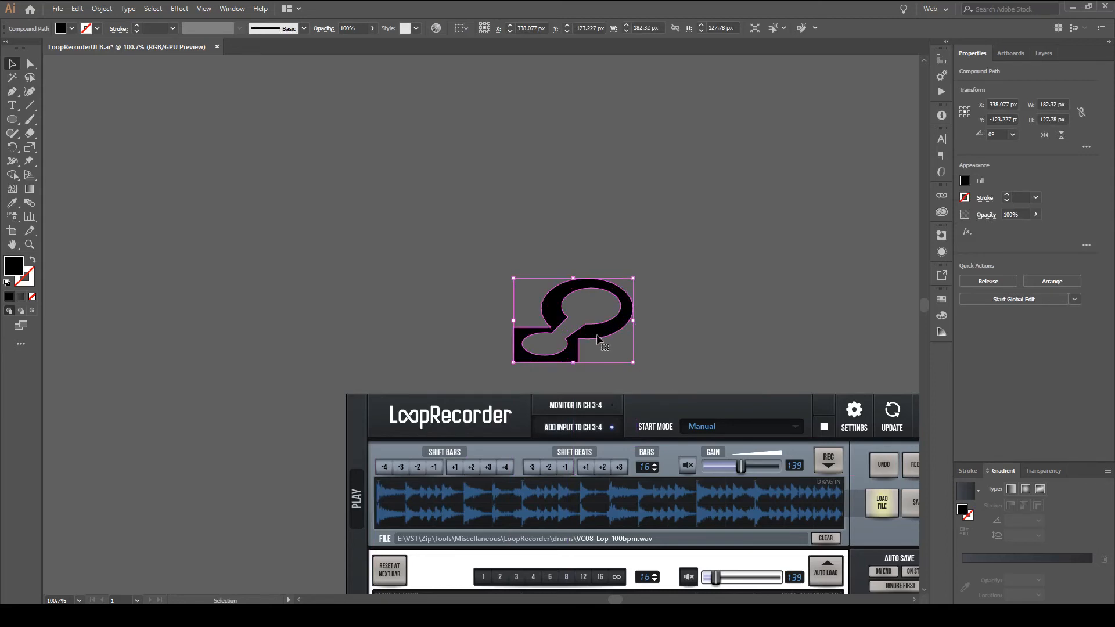
left_click_drag(715, 363, 539, 129)
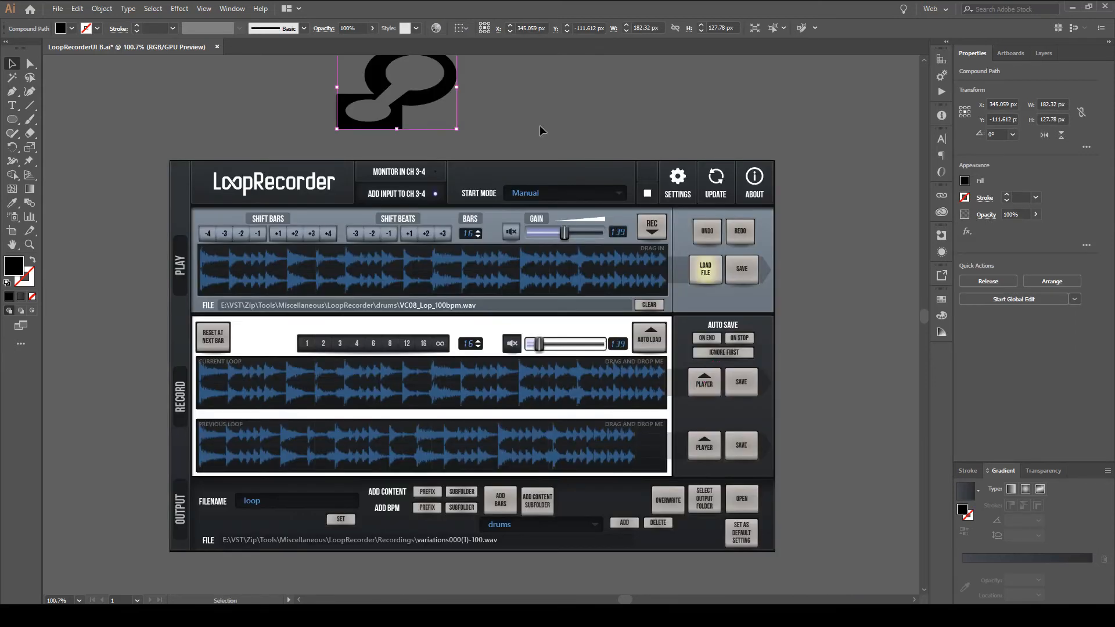
Try placing the combined shape beside the LoopRecorder interface's Play section and undo the move.
left_click_drag(387, 71, 827, 220)
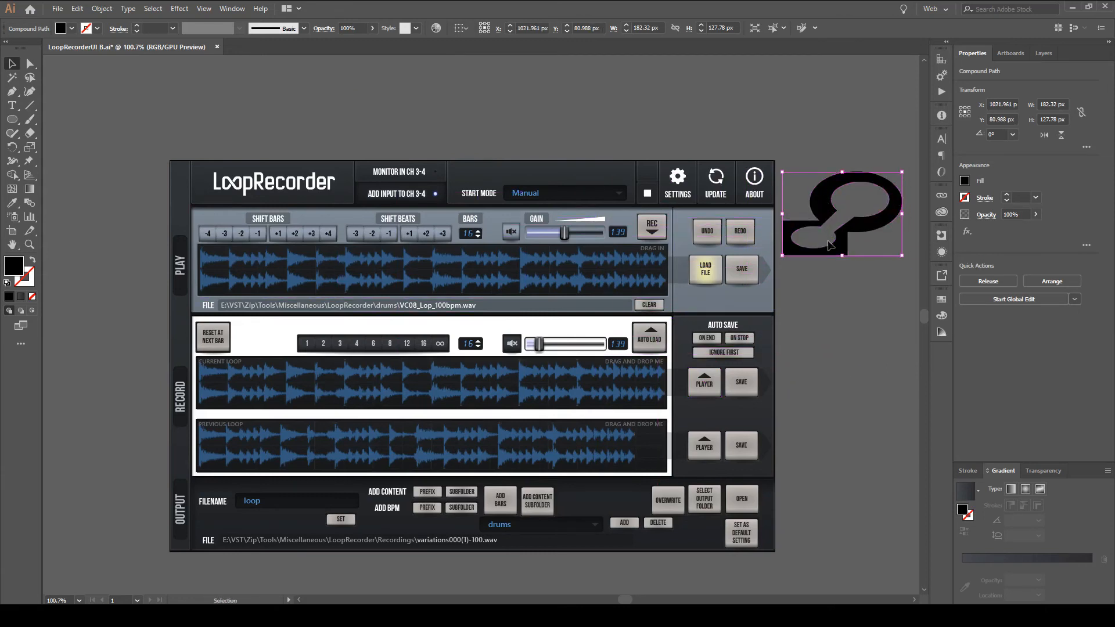
left_click(832, 328)
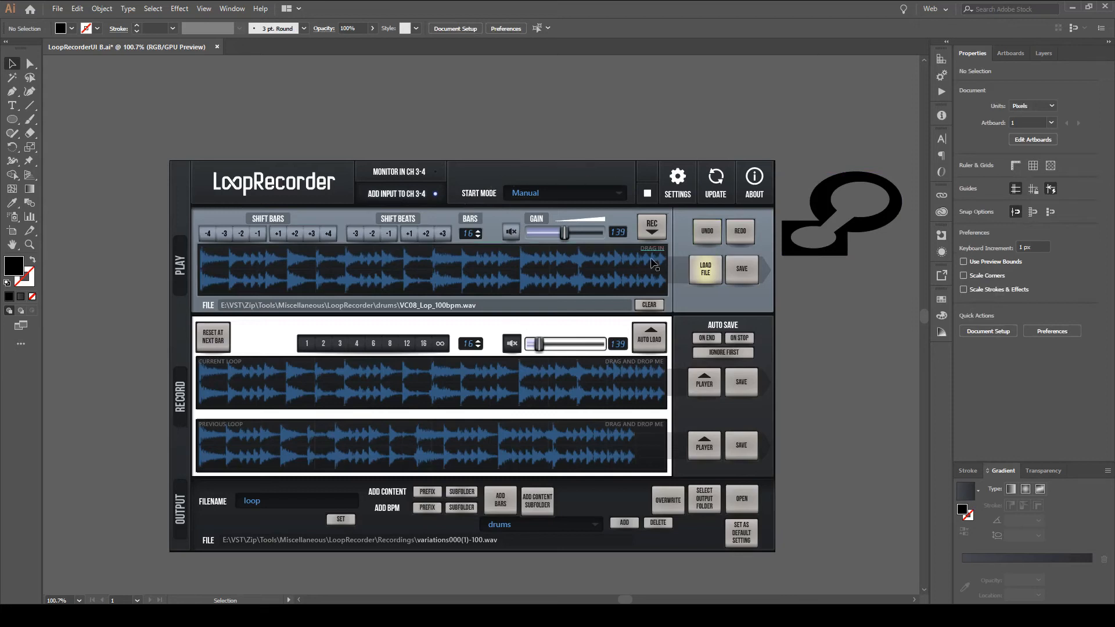
left_click(284, 332)
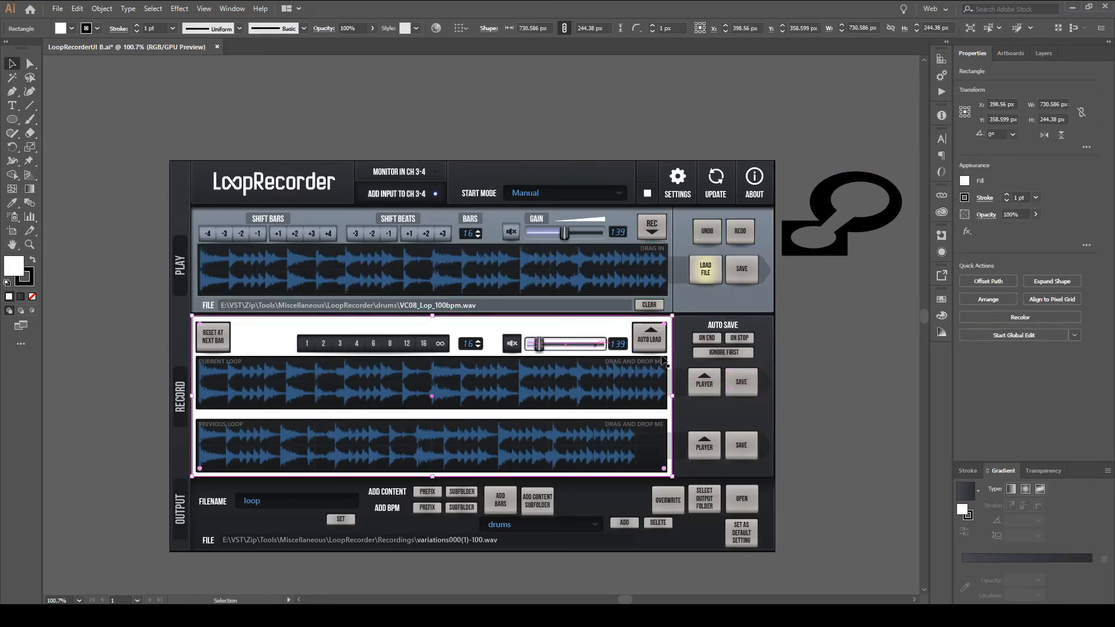
key("ctrl+z")
key("ctrl+z")
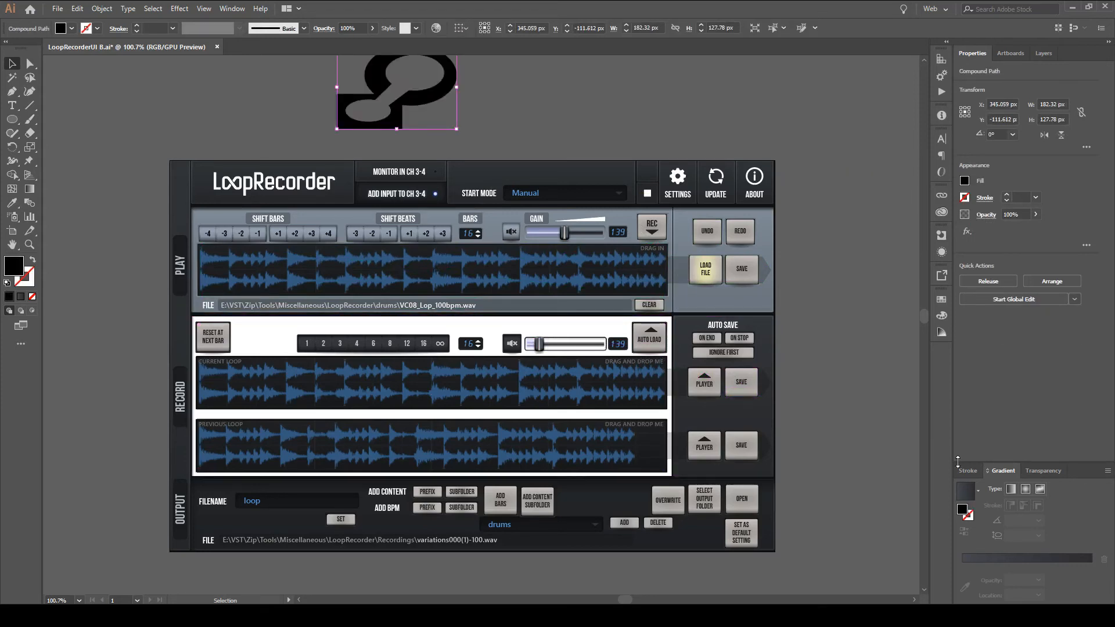
Give the white background rectangle of the Record section the dark gradient sampled from the neighbouring Auto Save panel, and deselect it.
left_click_drag(861, 435, 833, 388)
left_click(230, 298)
key("i")
left_click(690, 343)
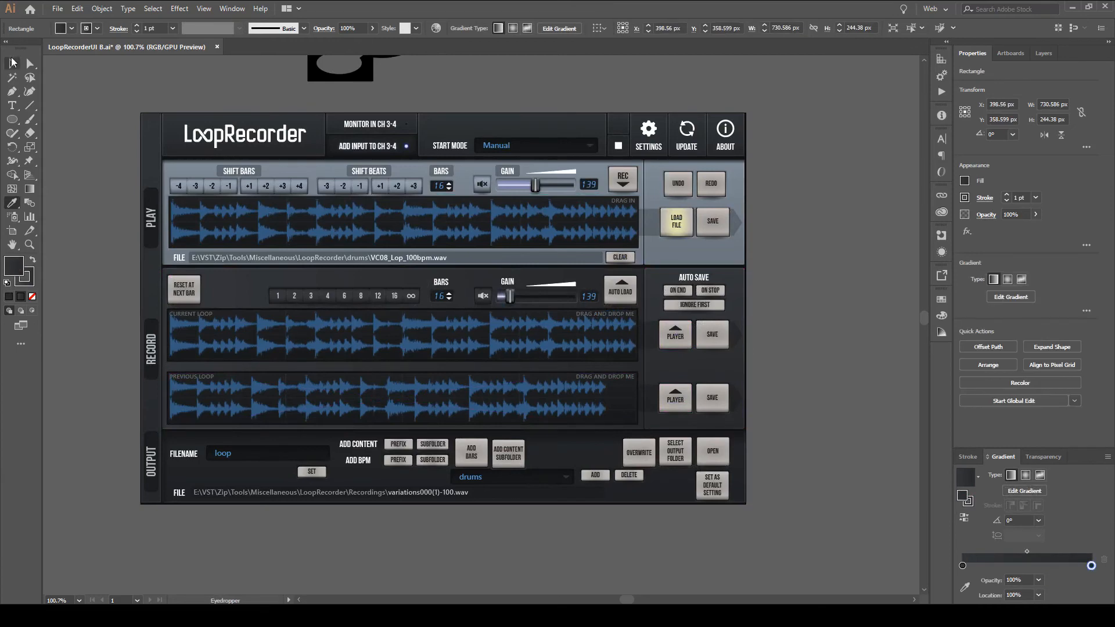
left_click(13, 62)
left_click(776, 343)
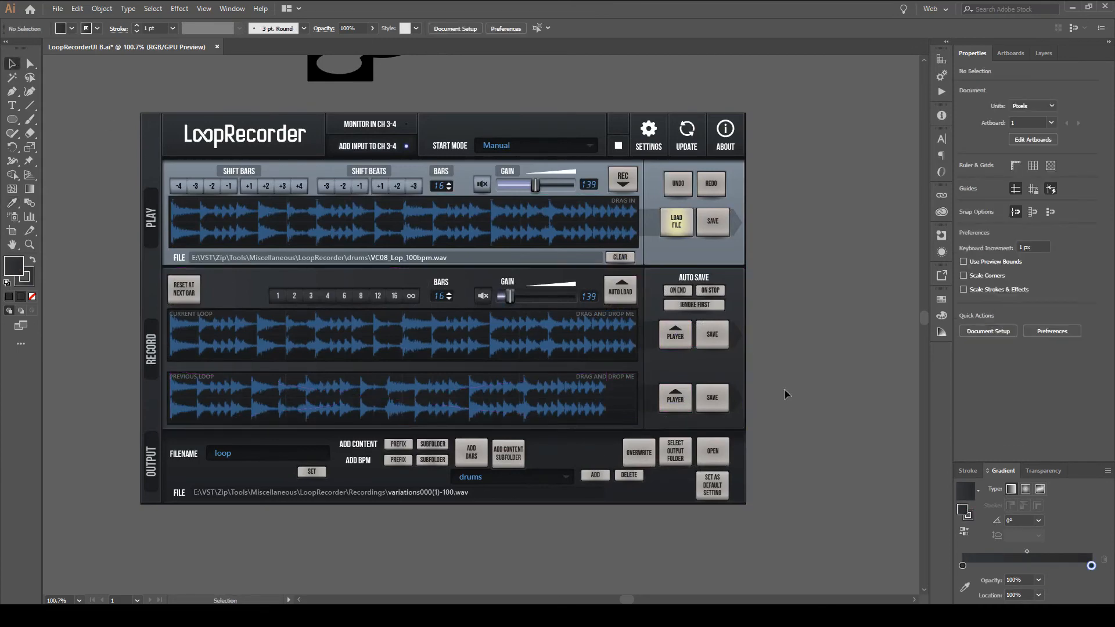
Try a -90° gradient angle on the Record section's background and check the gradient angle of the Auto Save panel.
scroll(649, 367, "up", 2)
left_click_drag(586, 335, 602, 394)
scroll(669, 322, "down", 1)
scroll(594, 388, "down", 1)
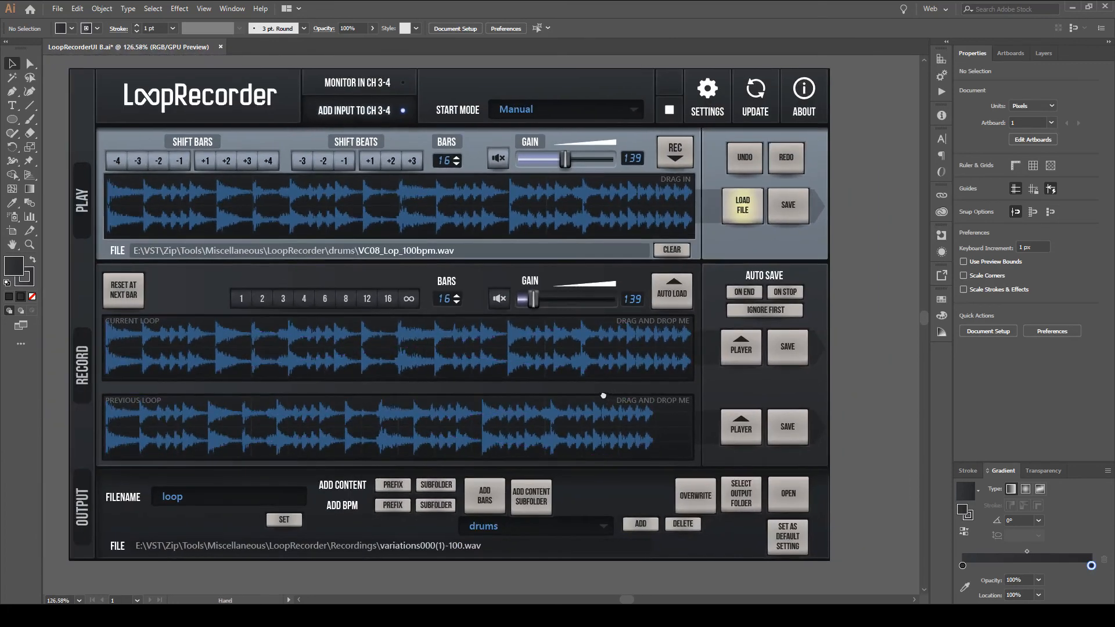
left_click(219, 286)
left_click(1024, 520)
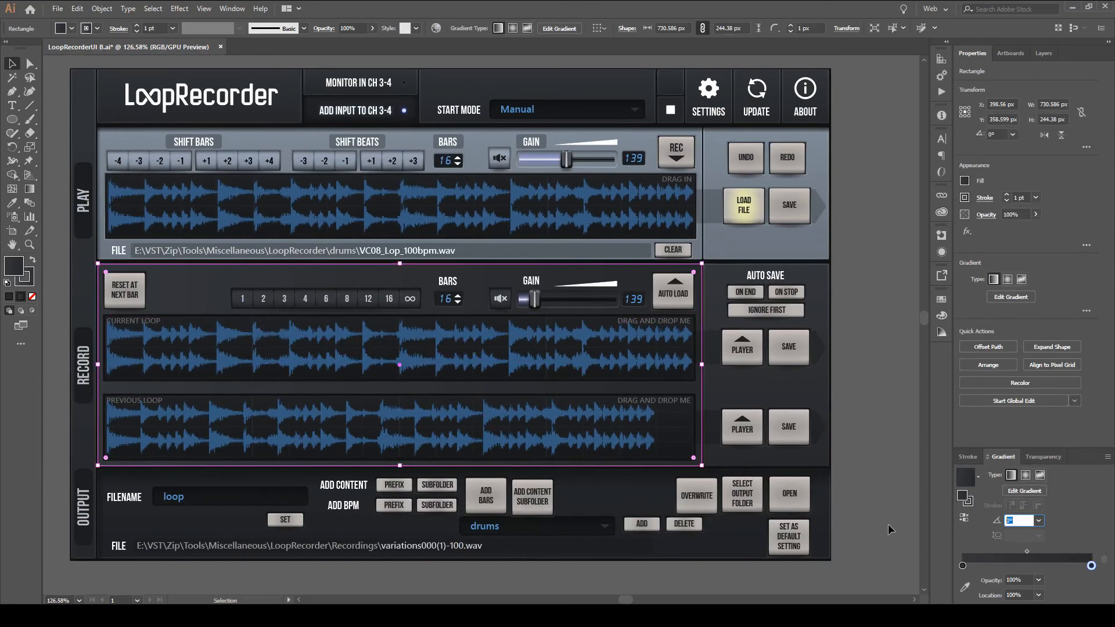
type("-90")
key("Return")
left_click(831, 406)
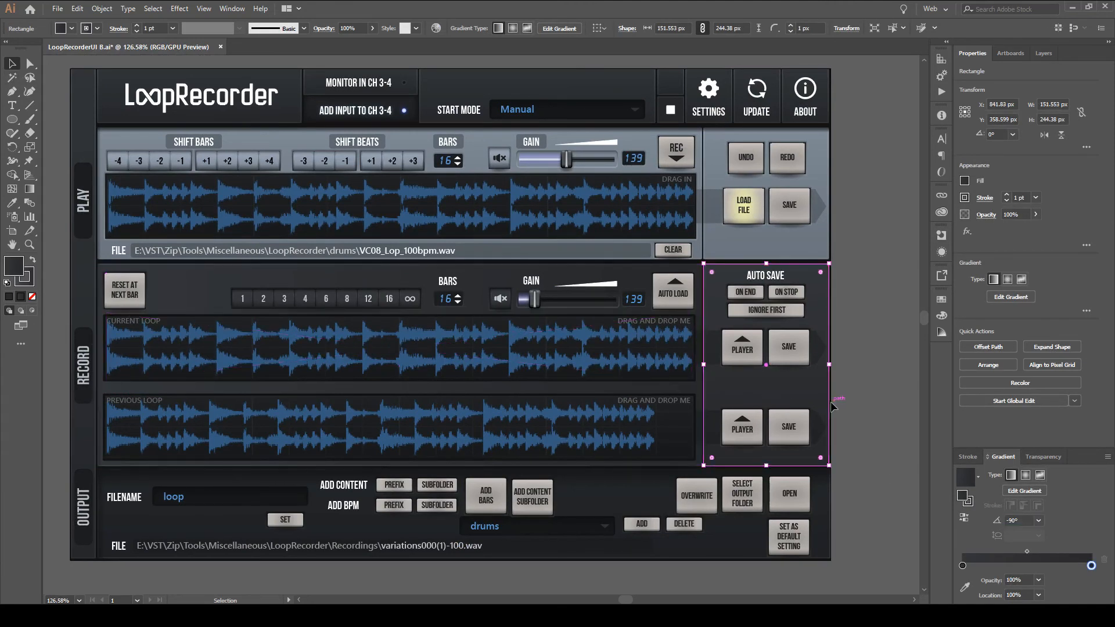
left_click(1018, 521)
left_click(910, 426)
Set the gradient angle of the Record section's background rectangle to -90° and deselect it.
left_click(216, 290)
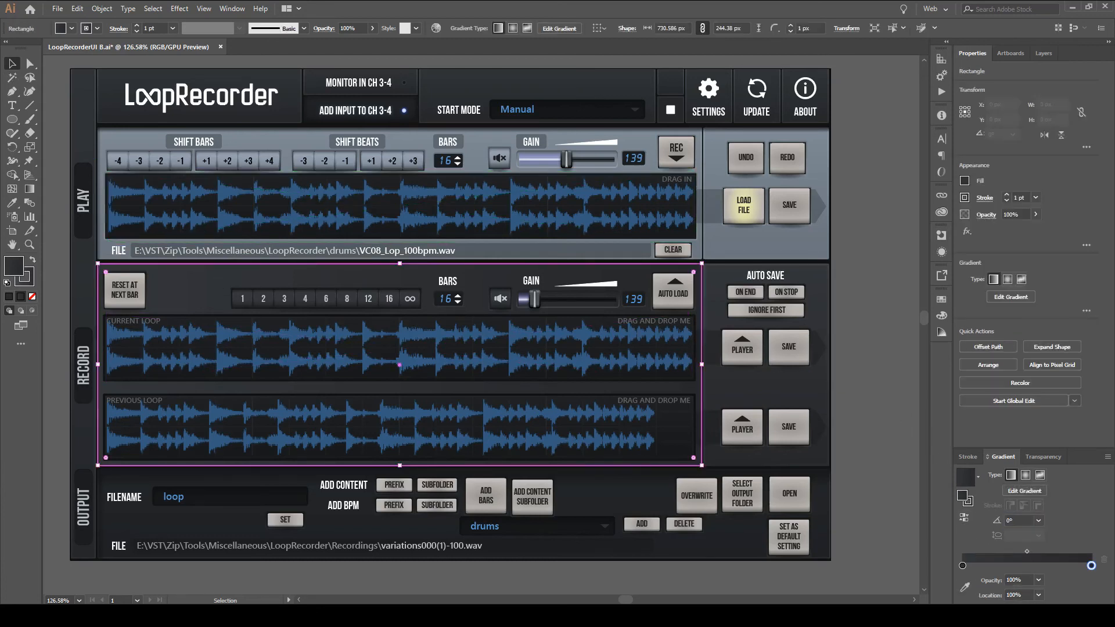
left_click(1025, 521)
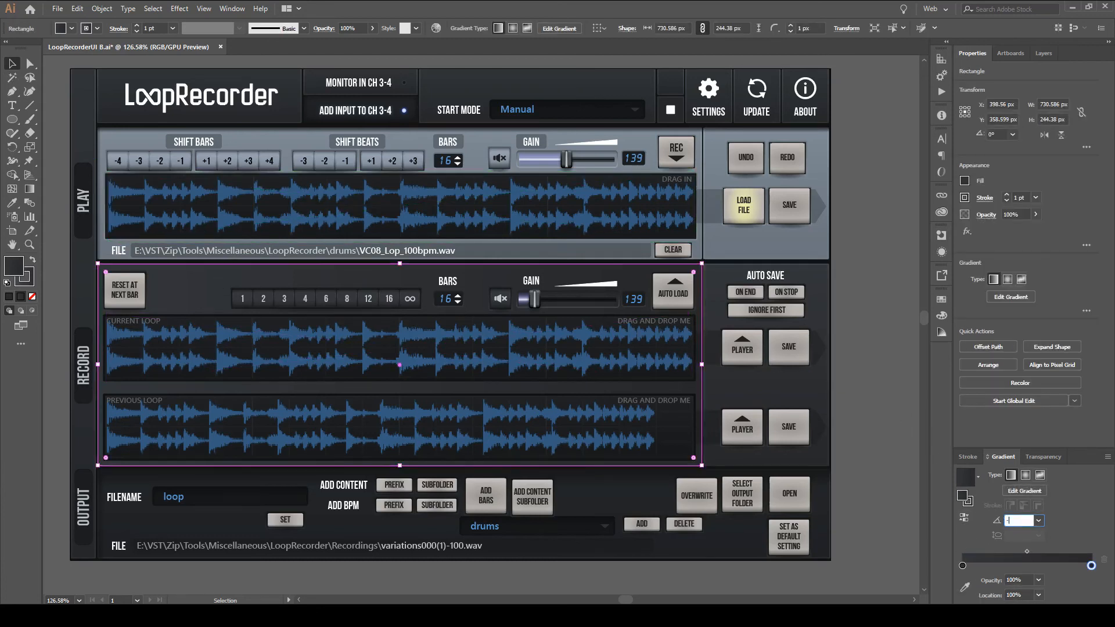
key("Return")
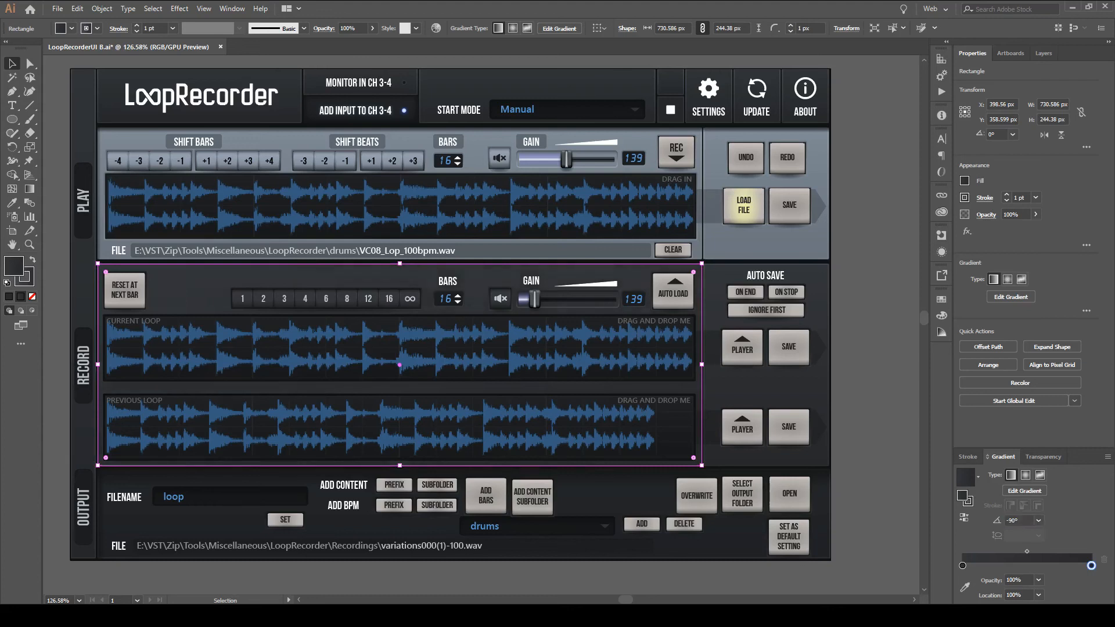
left_click(872, 394)
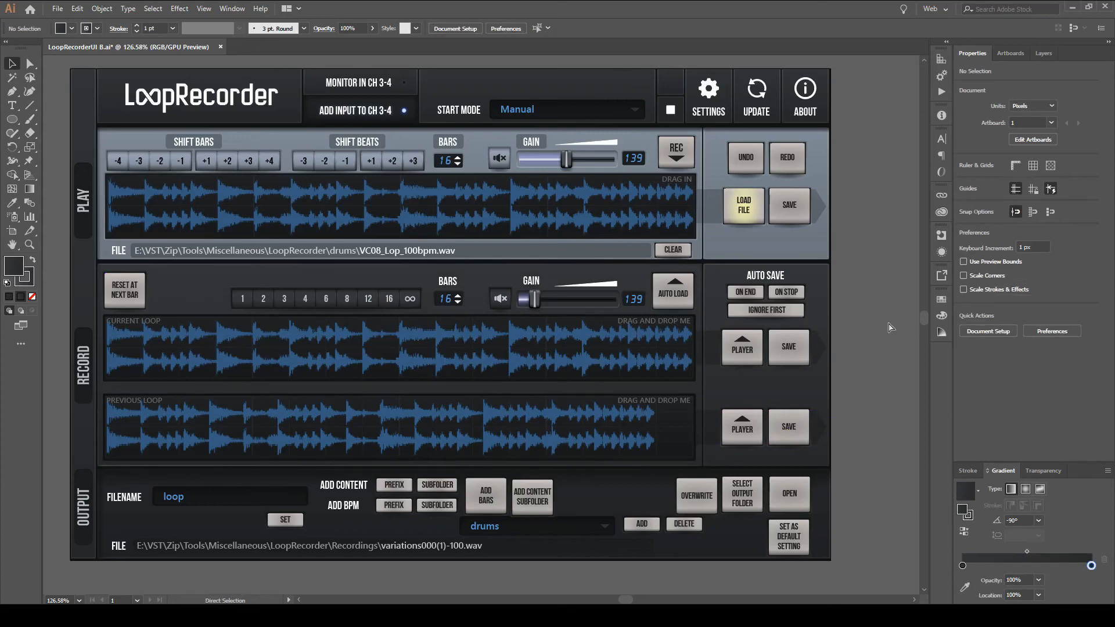
key("ctrl+minus")
mouse_move(829, 318)
left_mouse_down()
mouse_move(767, 351)
mouse_move(762, 384)
mouse_move(771, 335)
mouse_move(791, 314)
mouse_move(816, 332)
left_mouse_up()
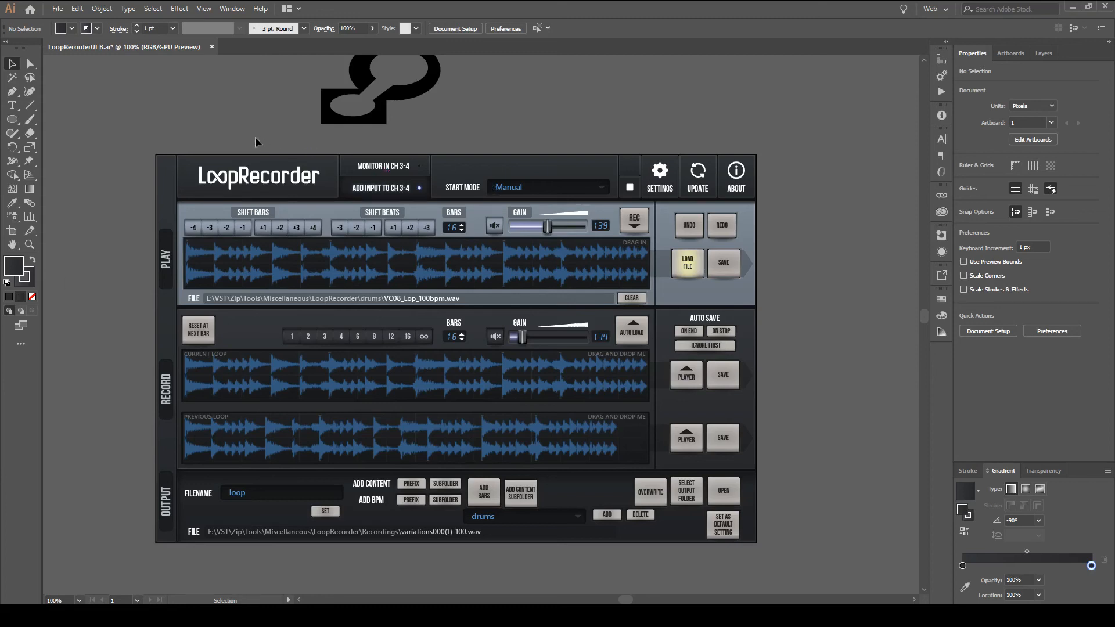
left_click_drag(130, 289, 113, 260)
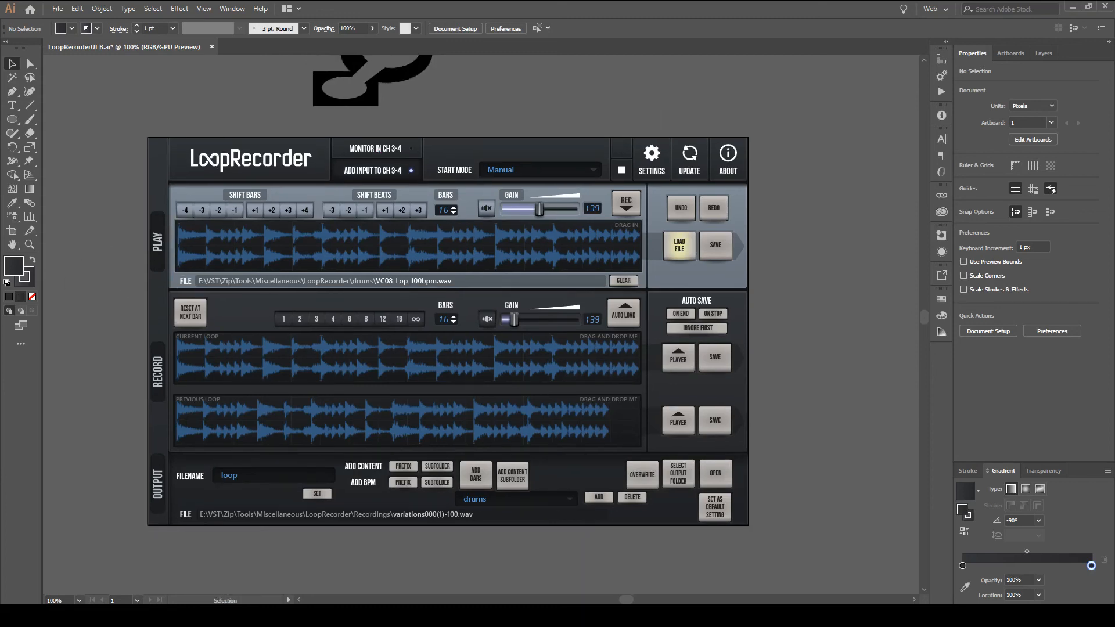